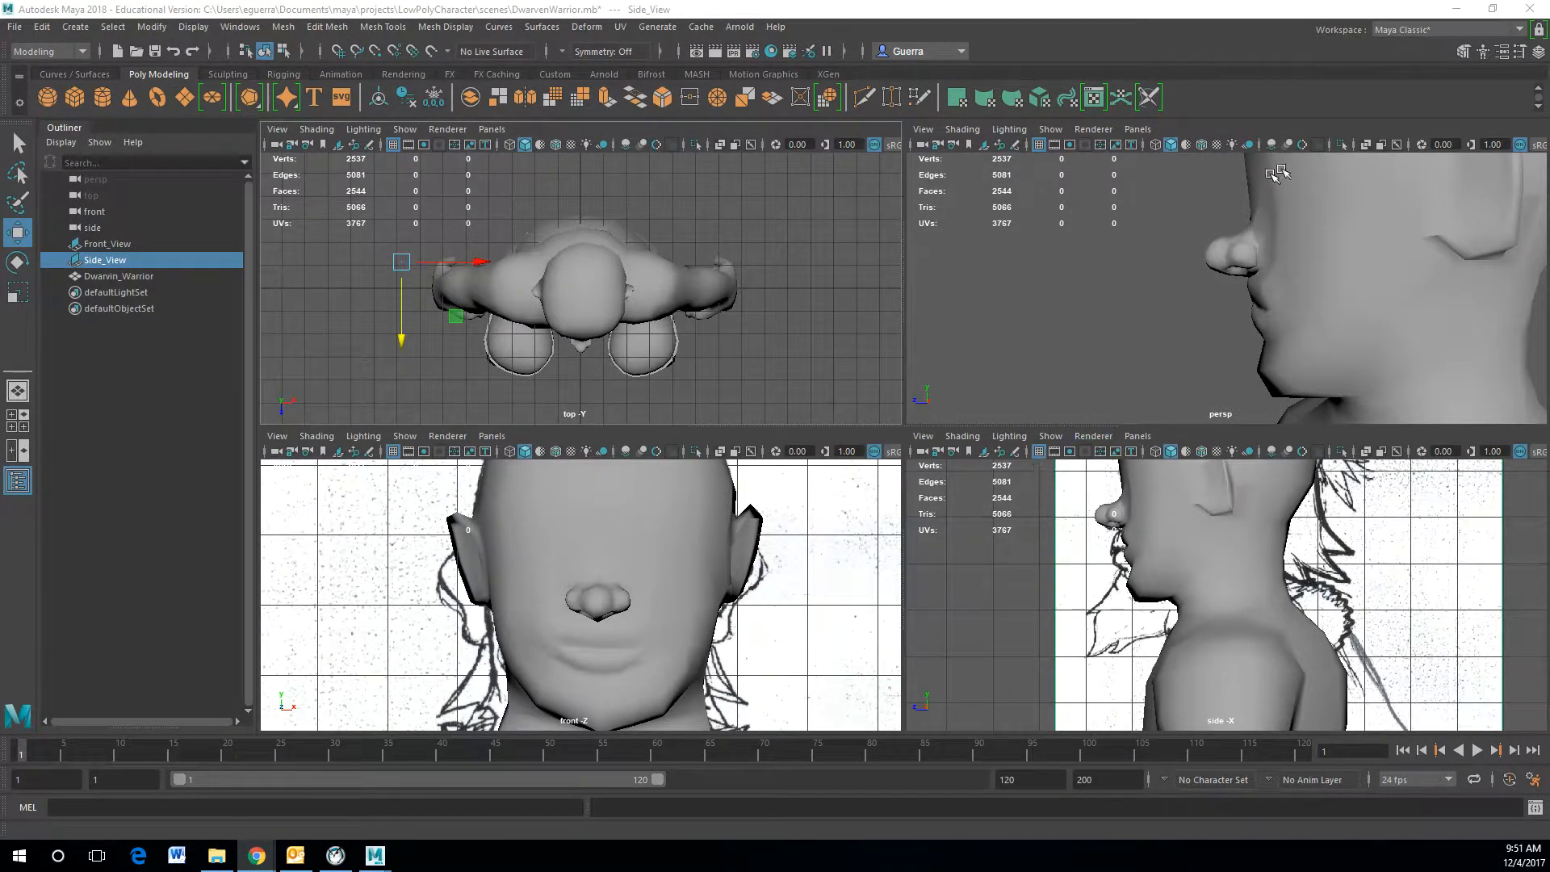
{"action": "scroll", "coordinate": [1360, 288], "scroll_direction": "down", "scroll_amount": 5}
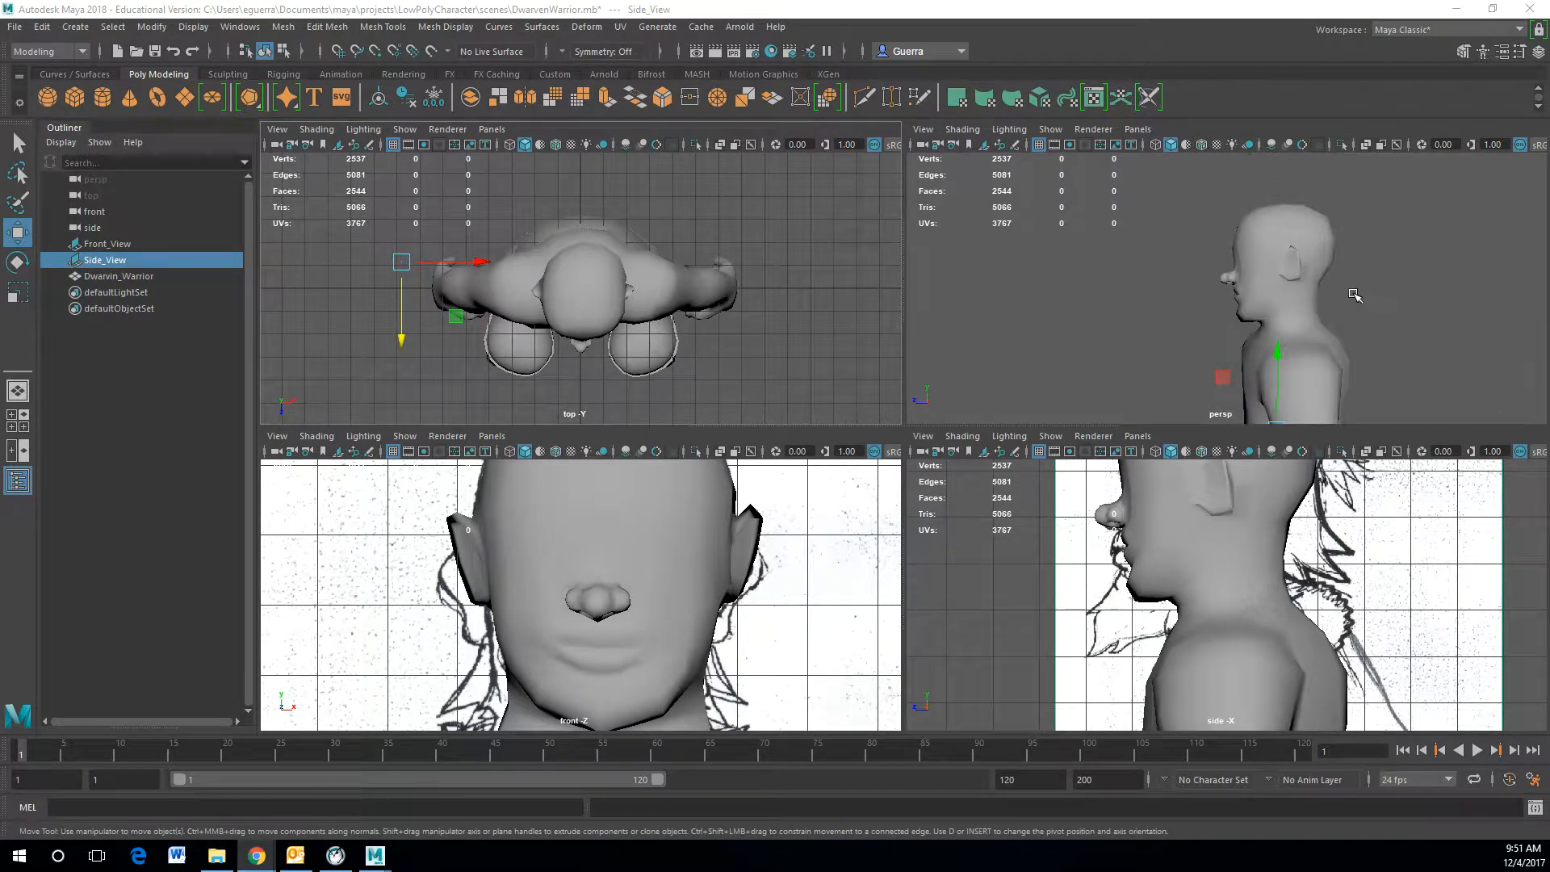
{"action": "scroll", "coordinate": [1356, 295], "scroll_direction": "up", "scroll_amount": 3}
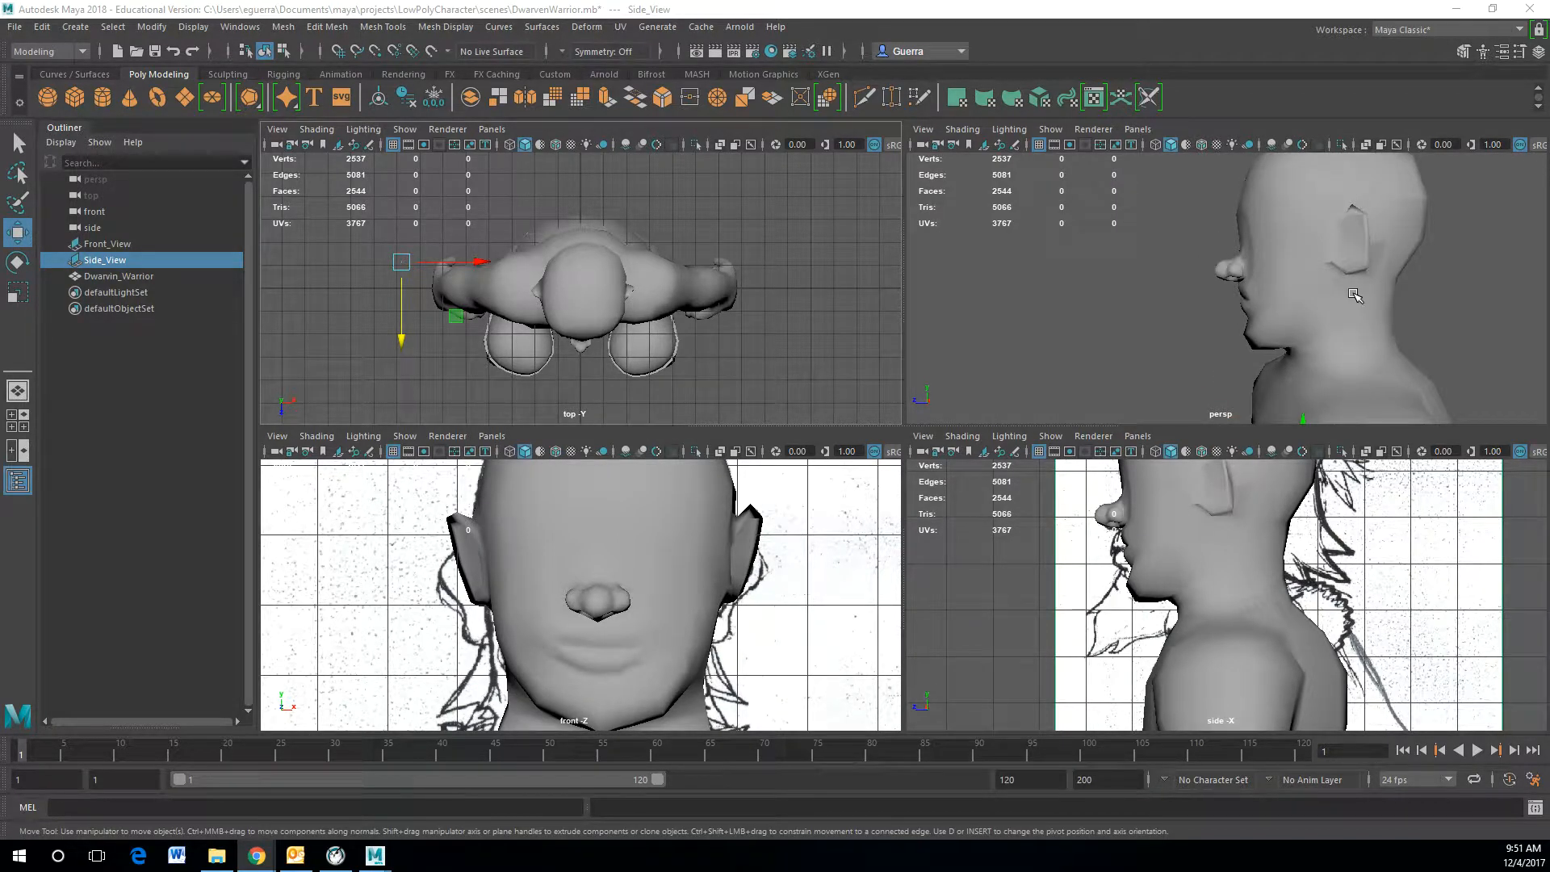
{"action": "left_click", "coordinate": [1355, 296]}
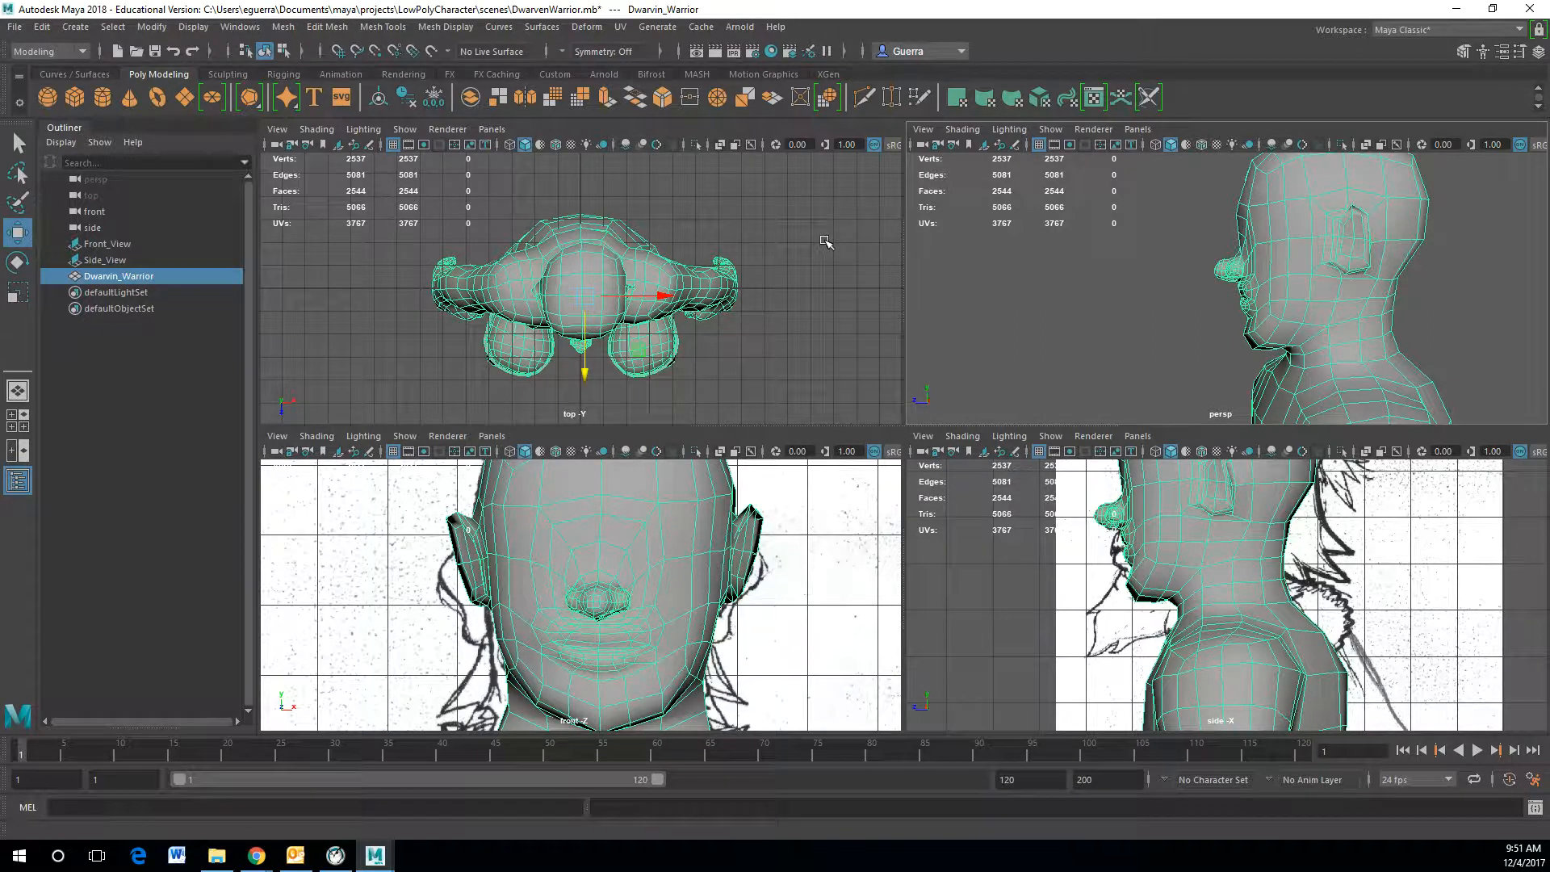
{"action": "left_click", "coordinate": [193, 29]}
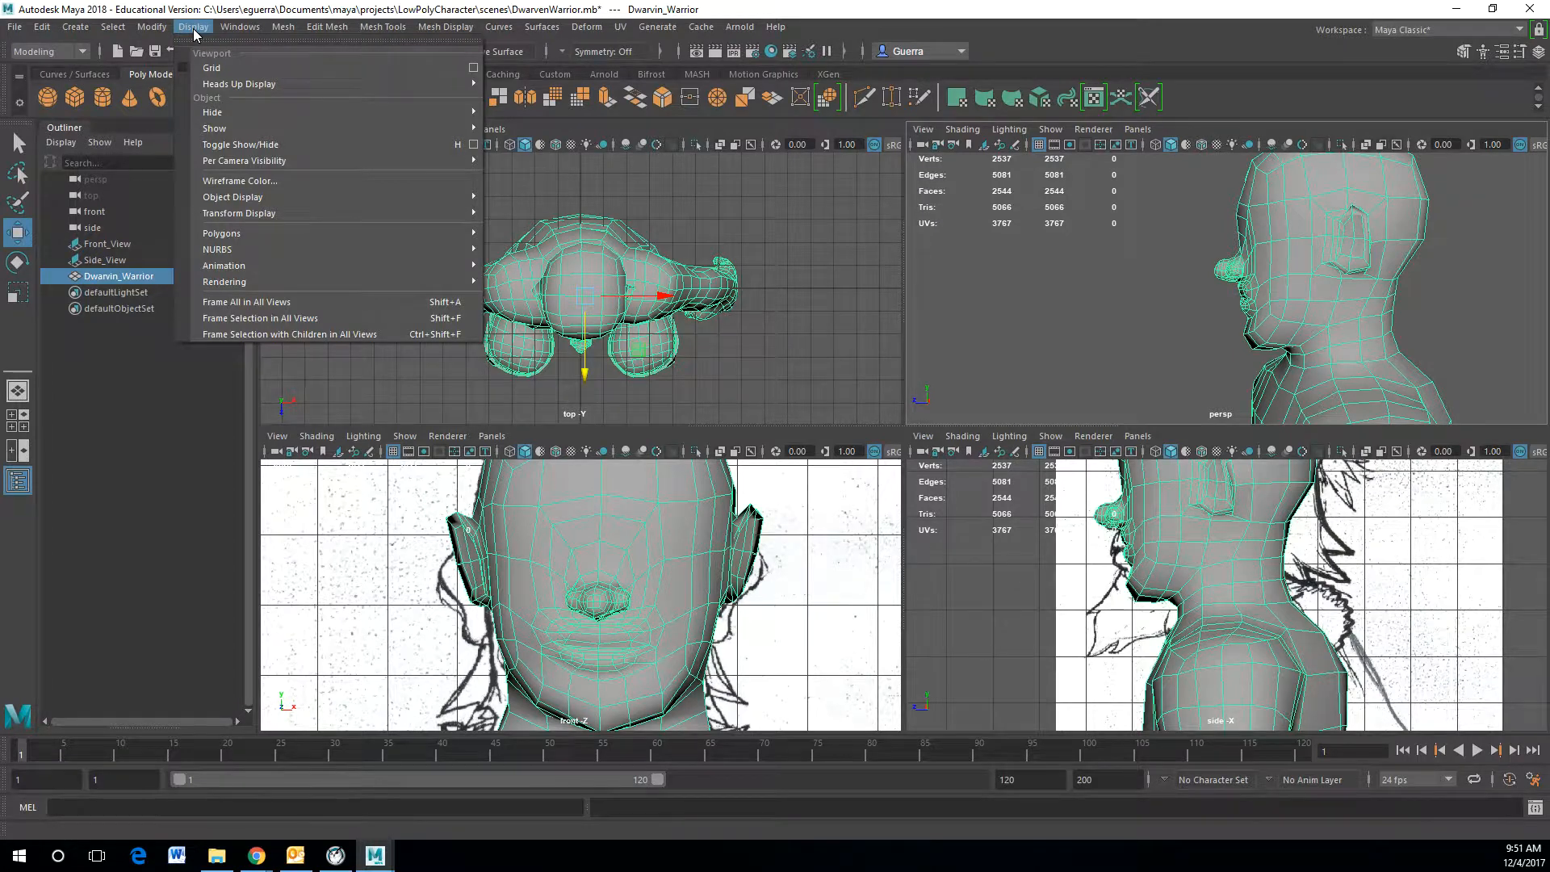
{"action": "mouse_move", "coordinate": [289, 85]}
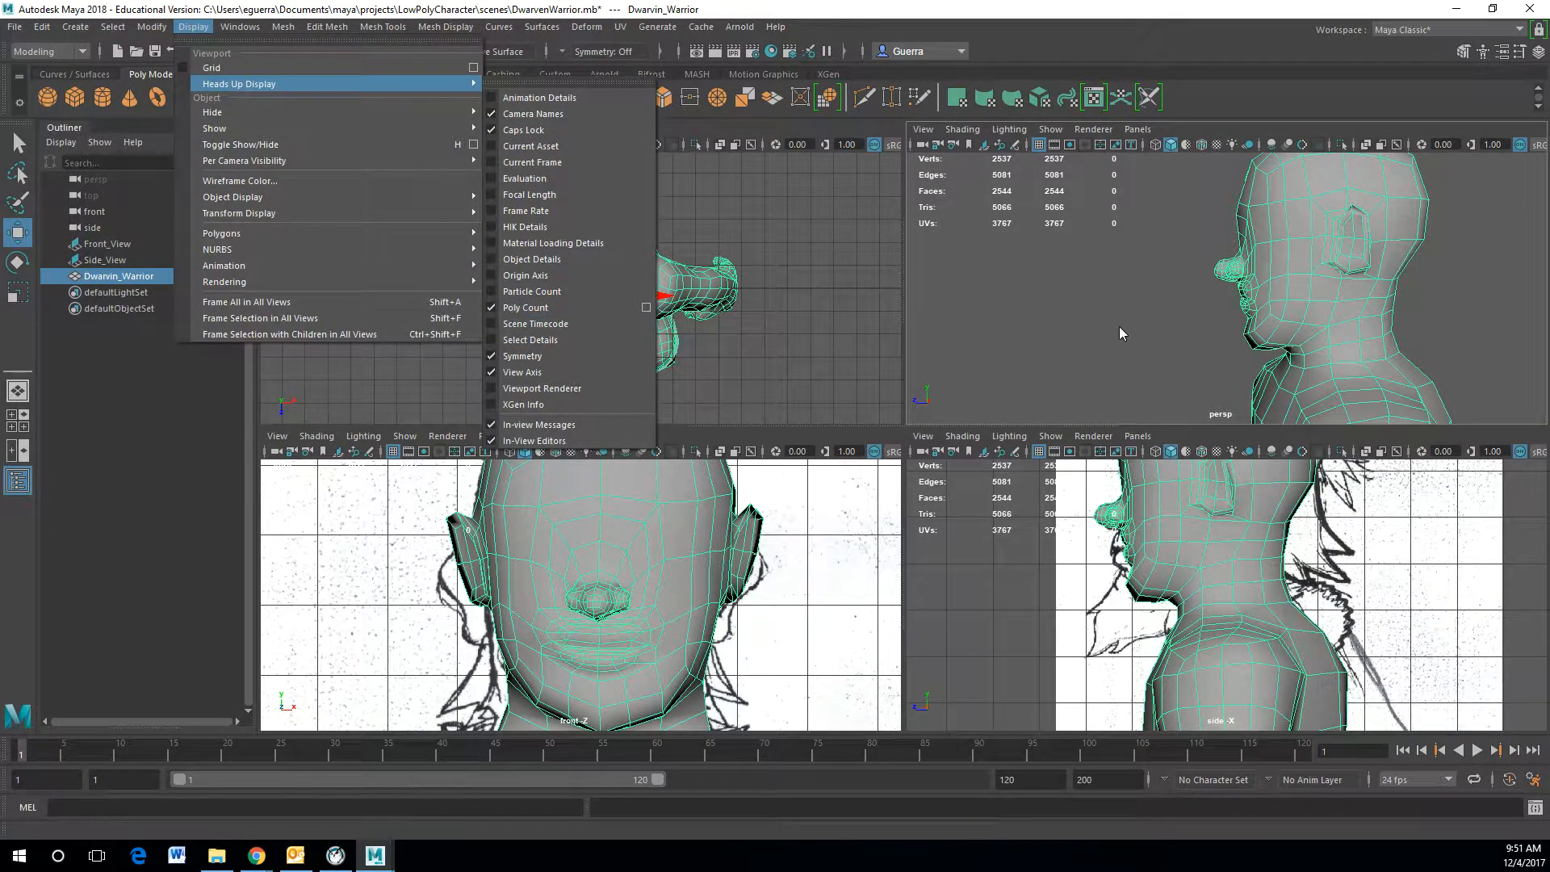
{"action": "left_click", "coordinate": [1088, 317]}
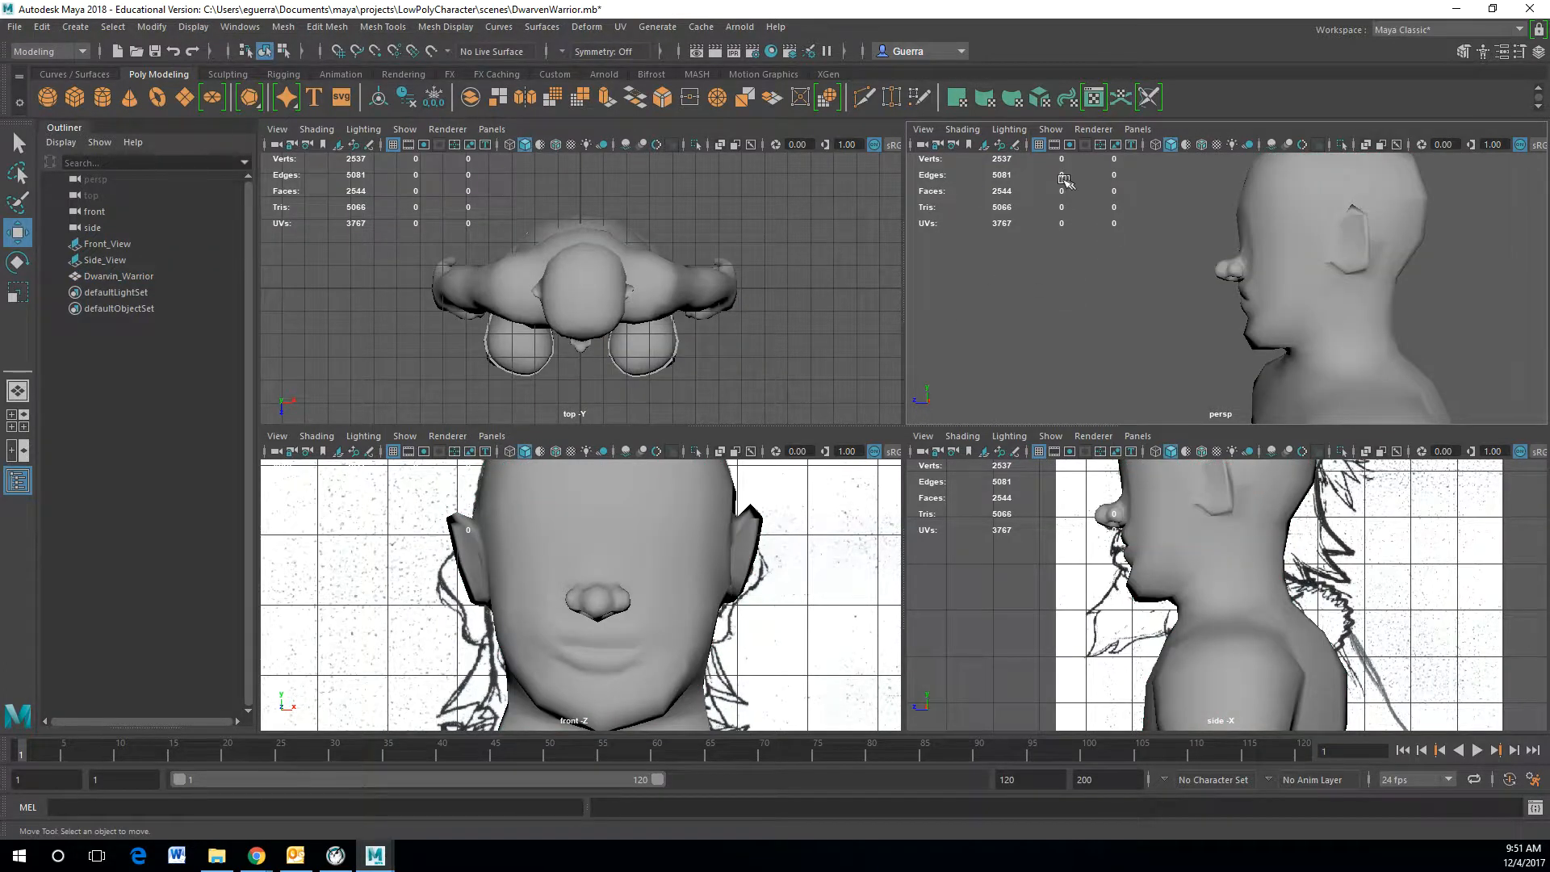
Step: Try to insert an edge loop around the head with the Insert Edge Loop Tool, then undo it
{"action": "left_click", "coordinate": [1251, 269]}
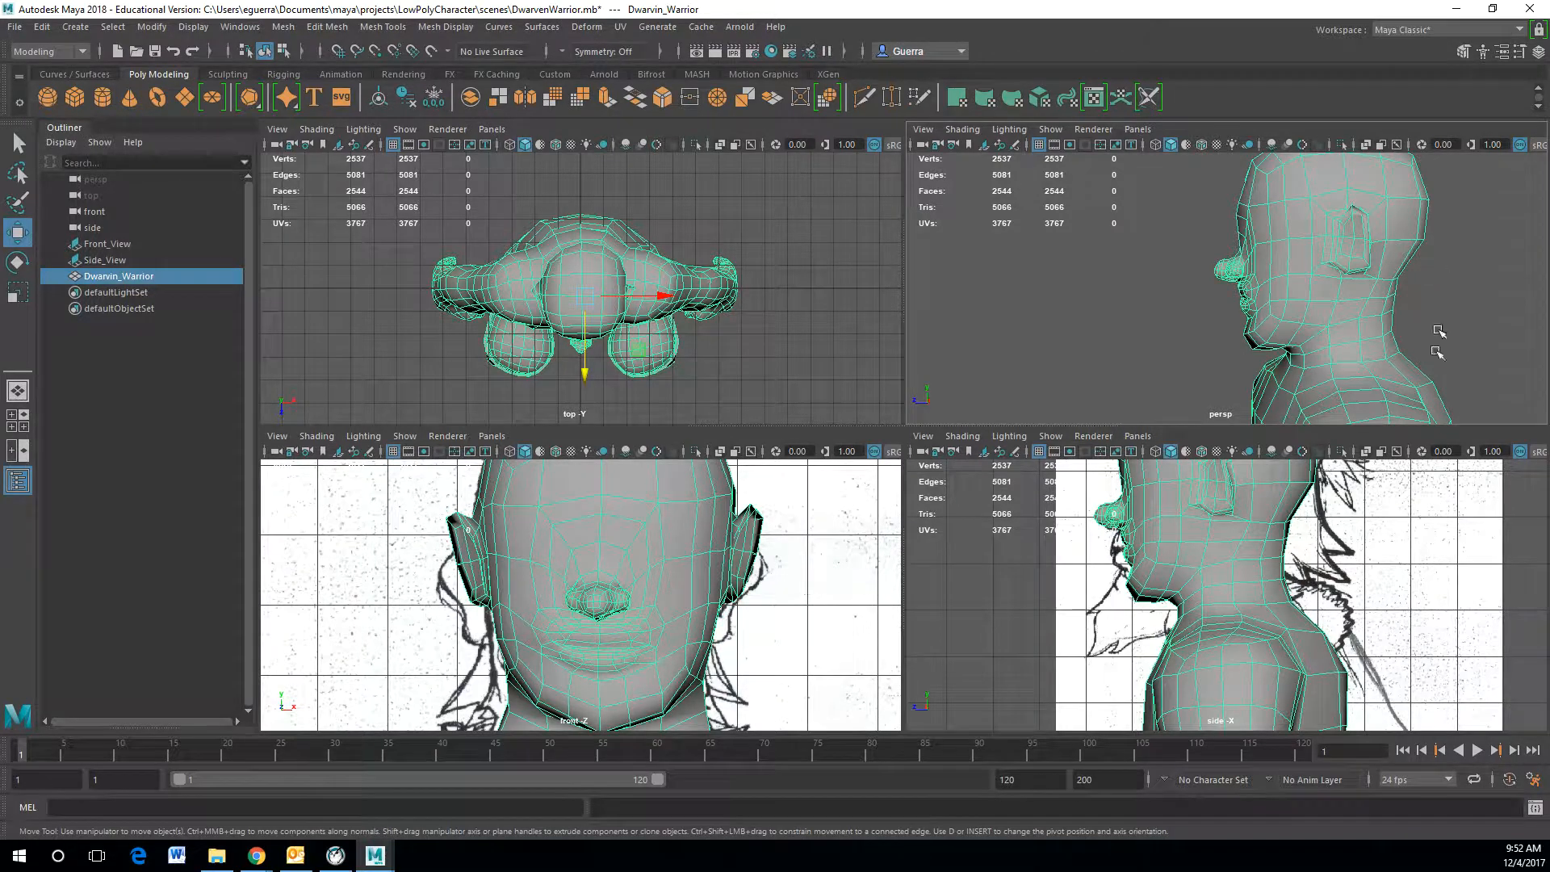
{"action": "middle_click_drag", "start_coordinate": [1390, 549], "coordinate": [1310, 653], "text": "alt"}
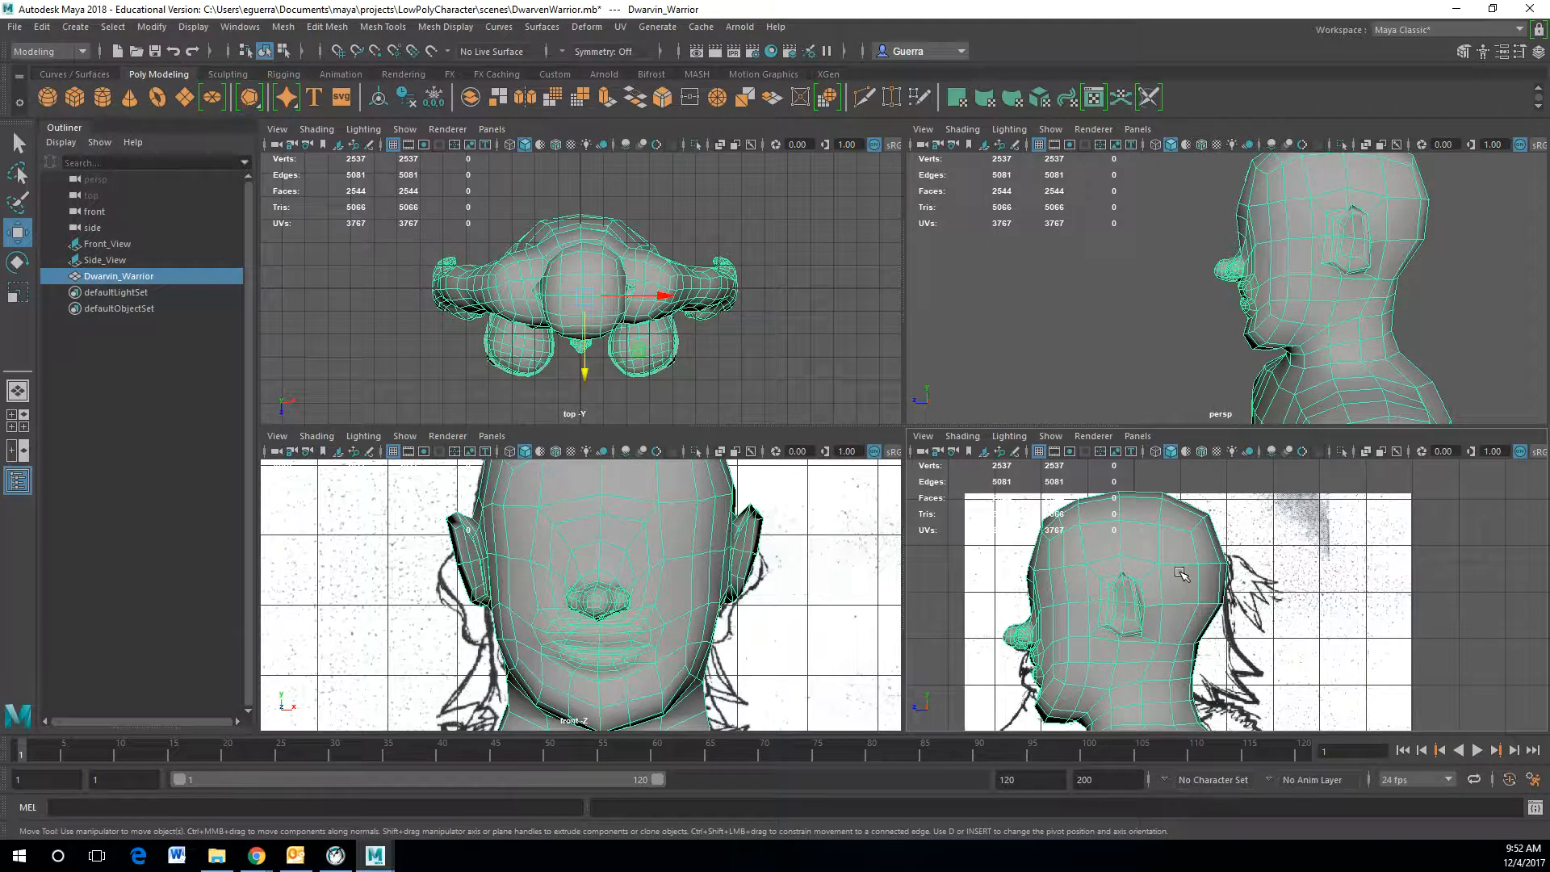
{"action": "right_click", "coordinate": [1194, 583], "text": "shift"}
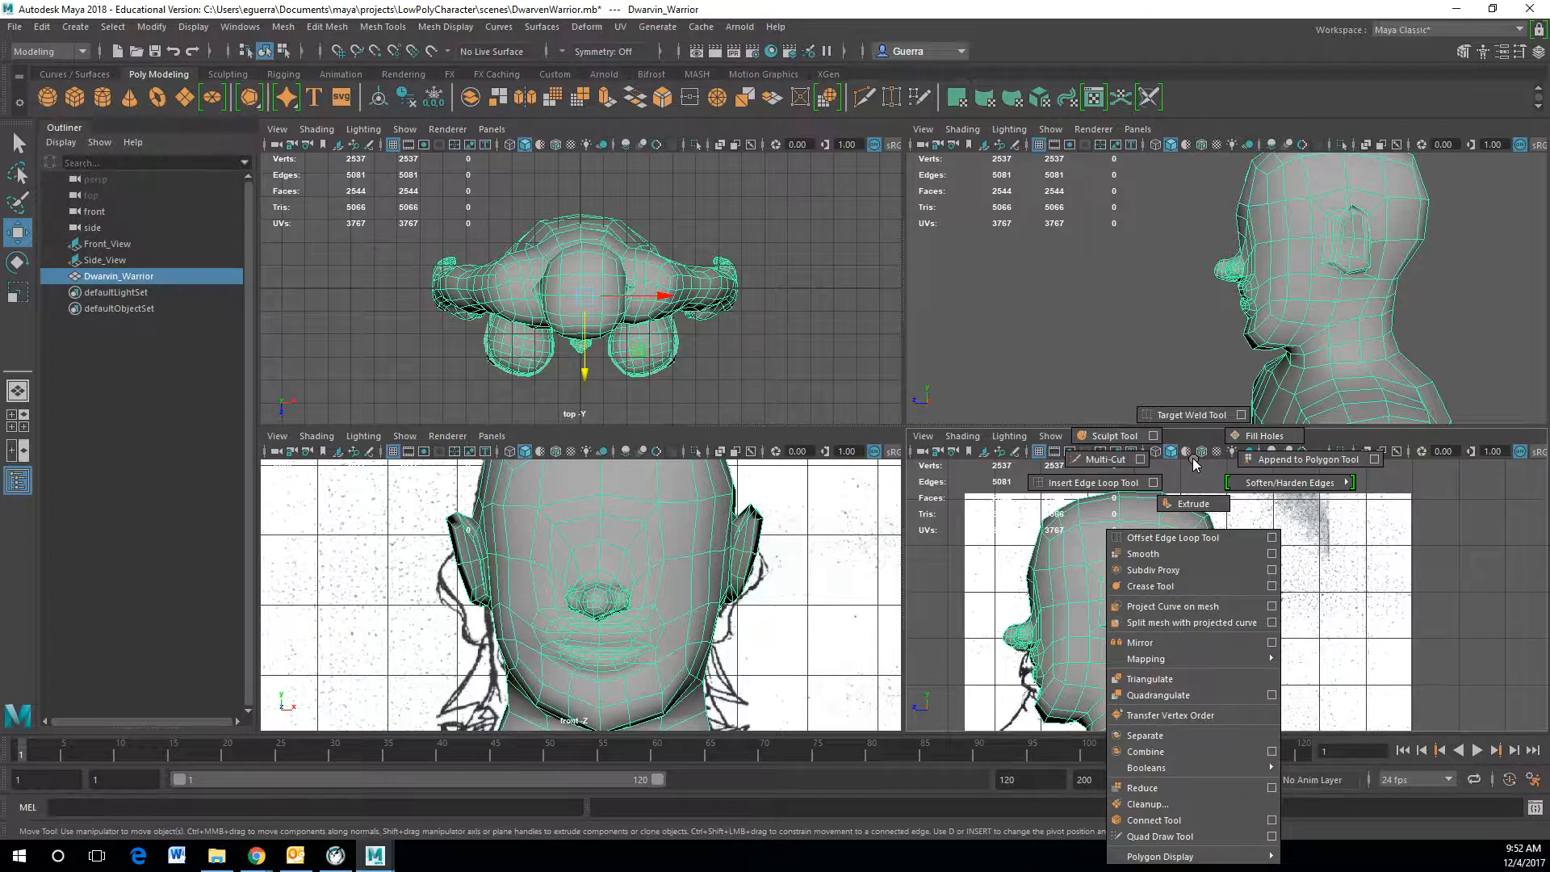
{"action": "left_click", "coordinate": [1104, 482]}
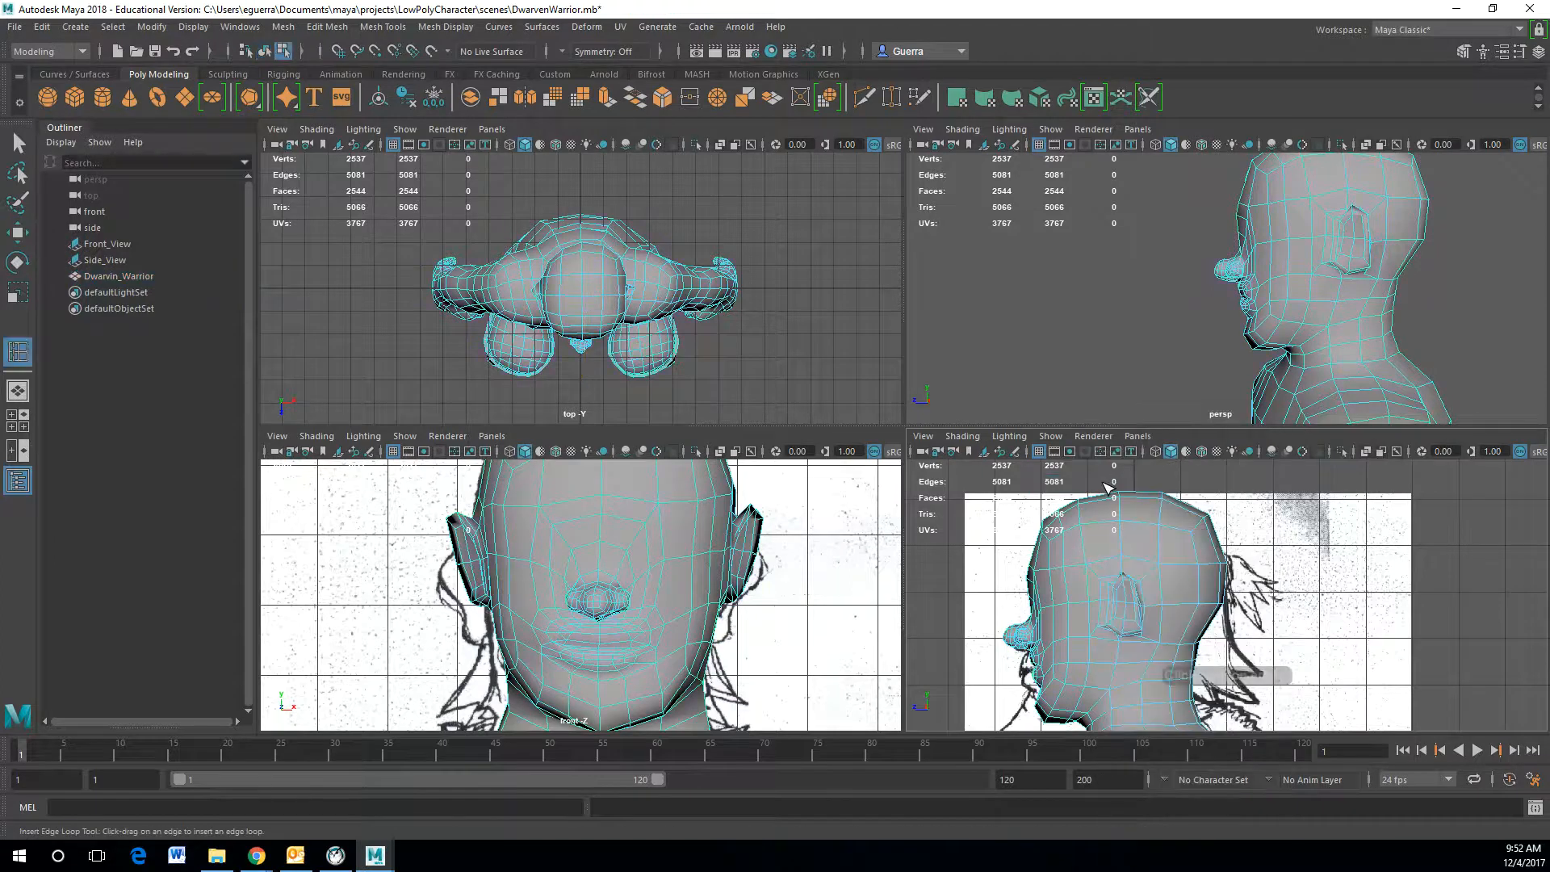
{"action": "left_click", "coordinate": [1165, 586]}
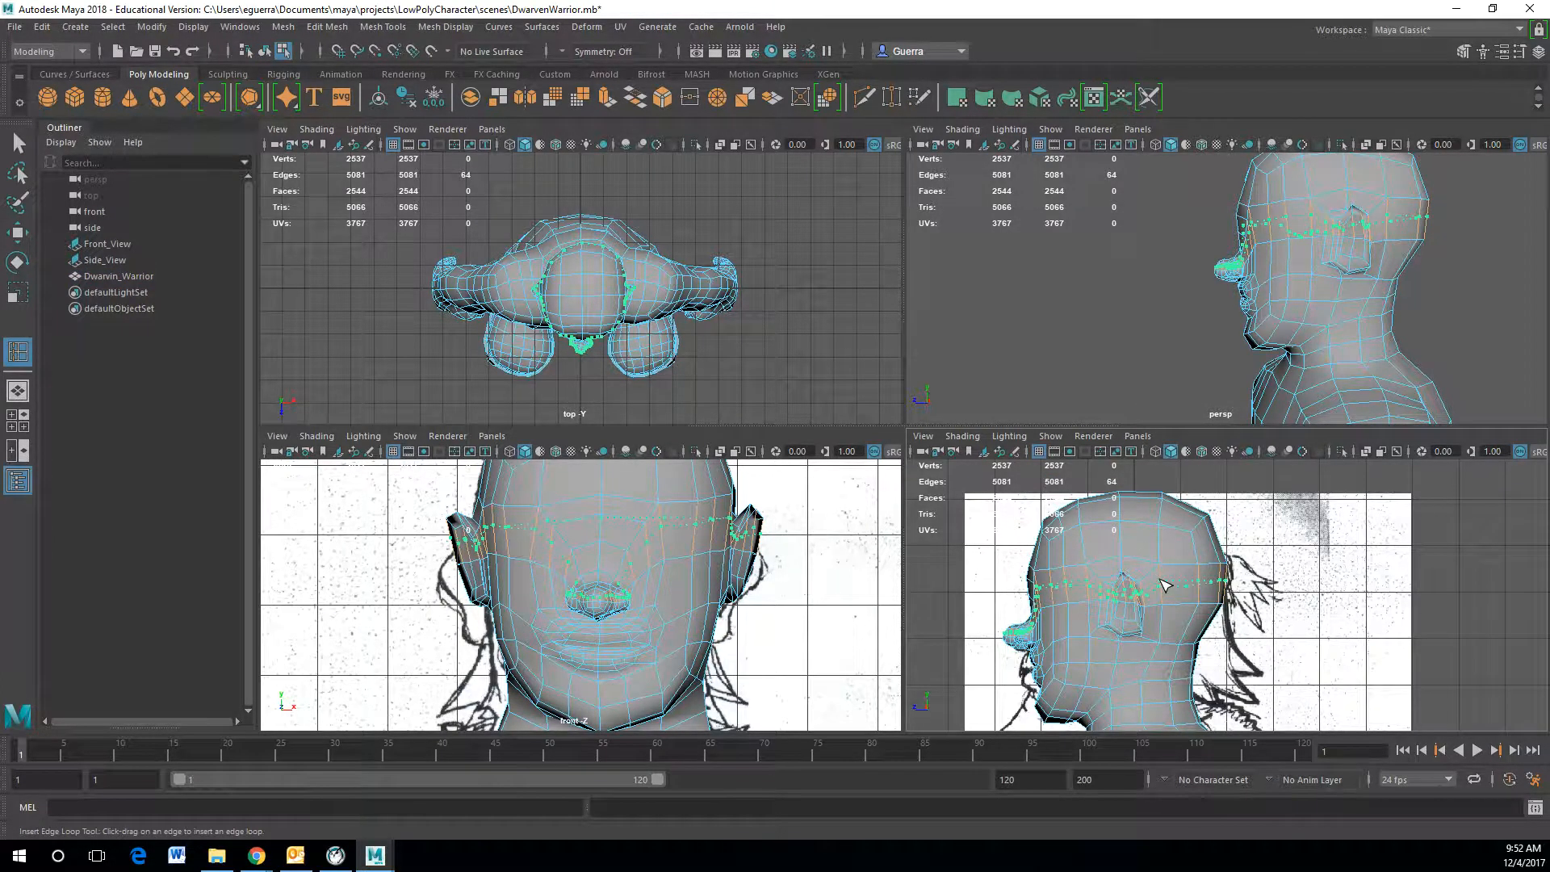
{"action": "left_click_drag", "start_coordinate": [1275, 259], "coordinate": [1077, 207], "text": "alt"}
{"action": "key", "text": "ctrl+z"}
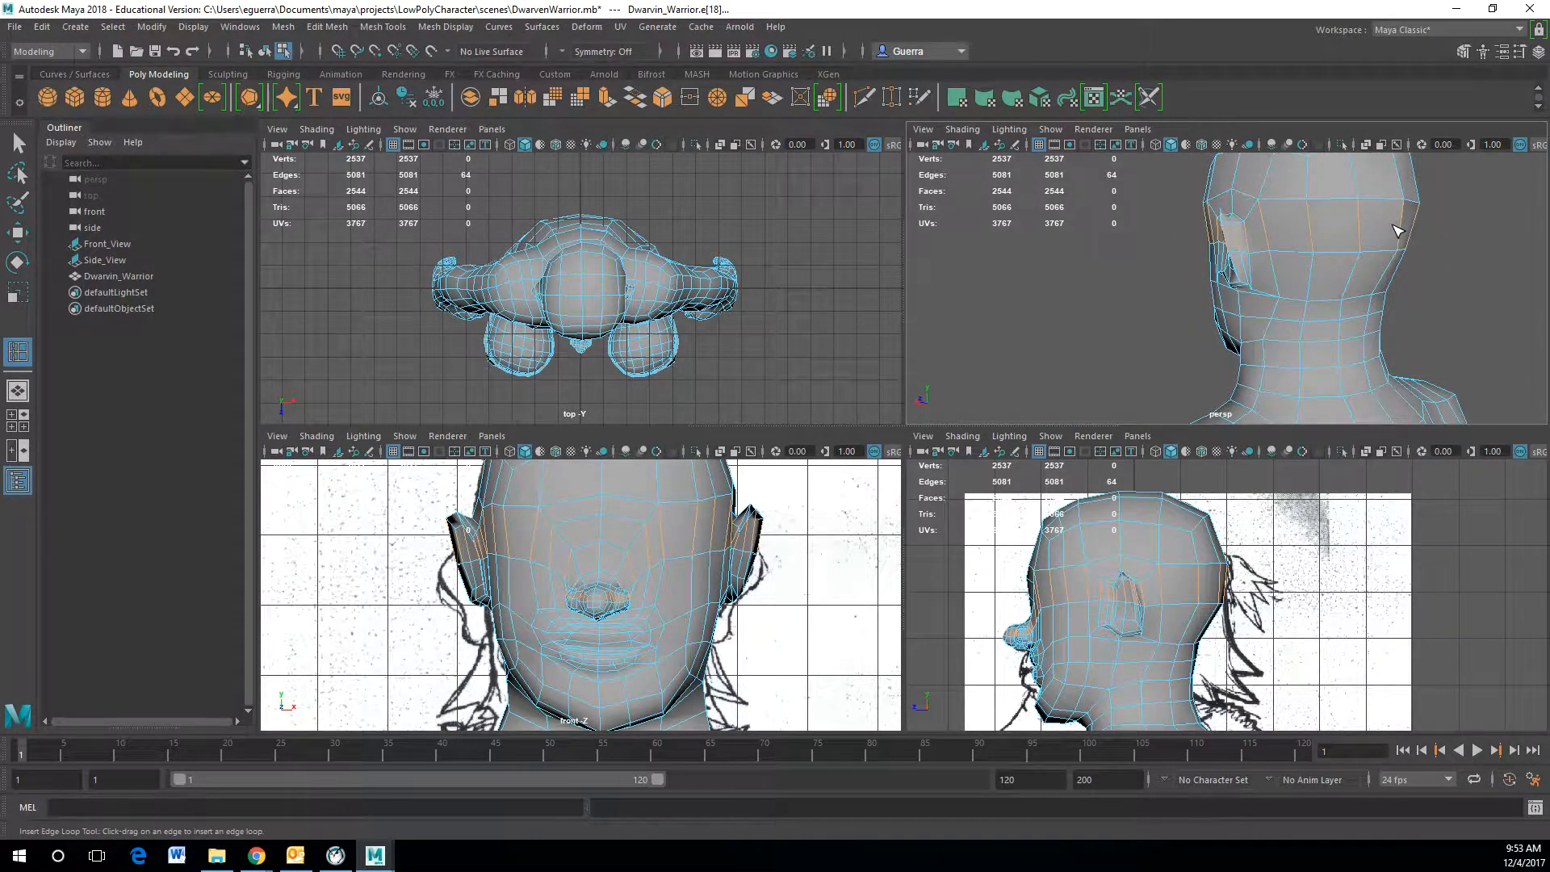
Step: Use Multi-Cut to cut a horizontal line of new edges across the side of the head above the ear
{"action": "right_click_drag", "start_coordinate": [1391, 233], "coordinate": [1340, 229], "text": "shift"}
{"action": "left_click", "coordinate": [1419, 202]}
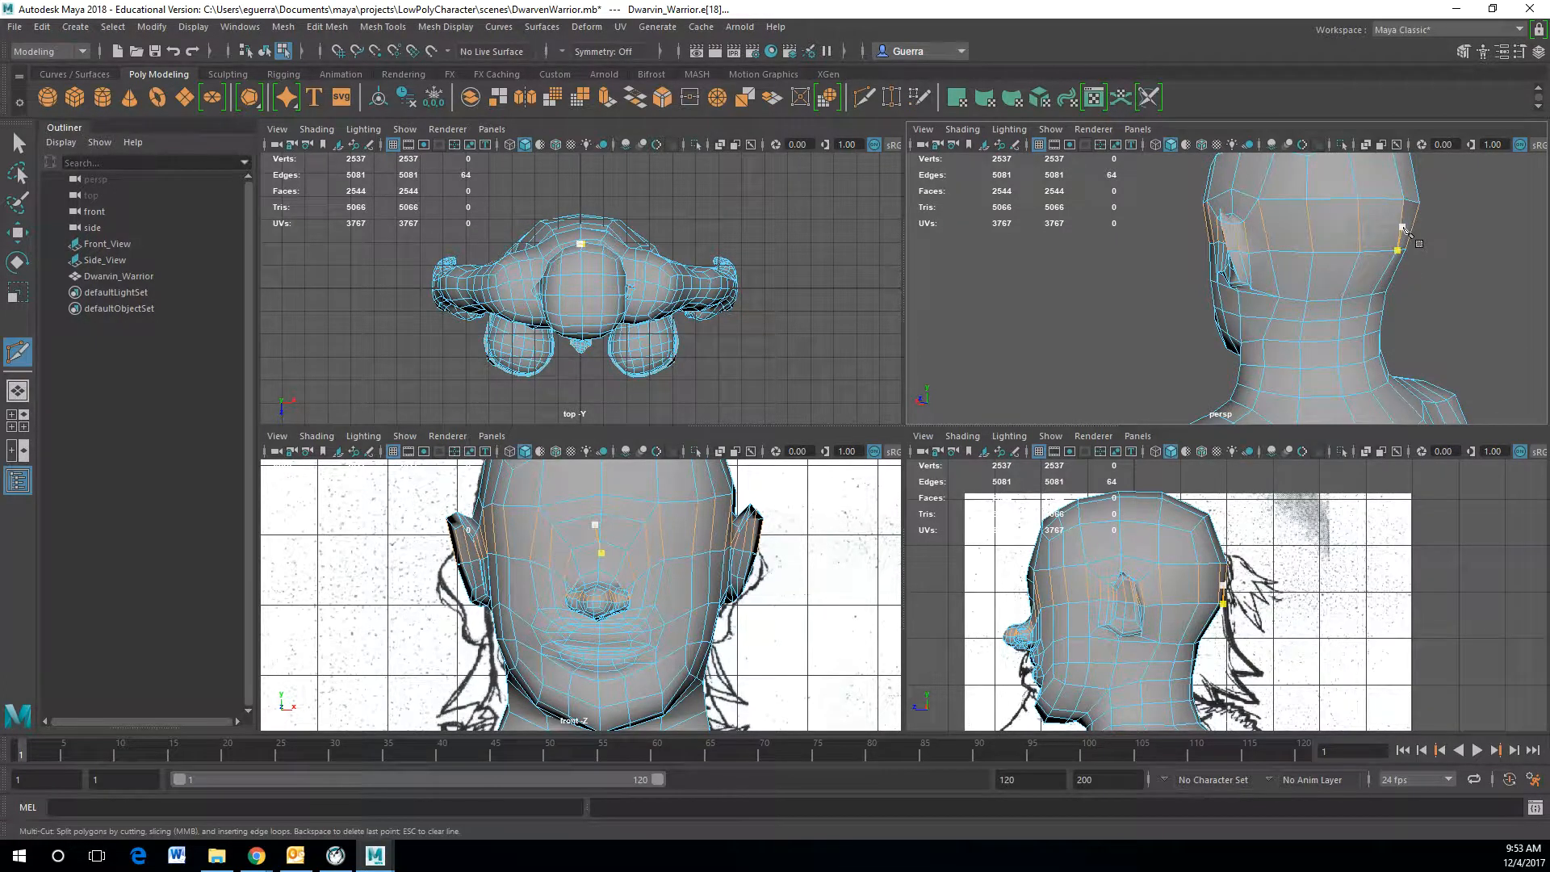
{"action": "left_click", "coordinate": [1359, 228]}
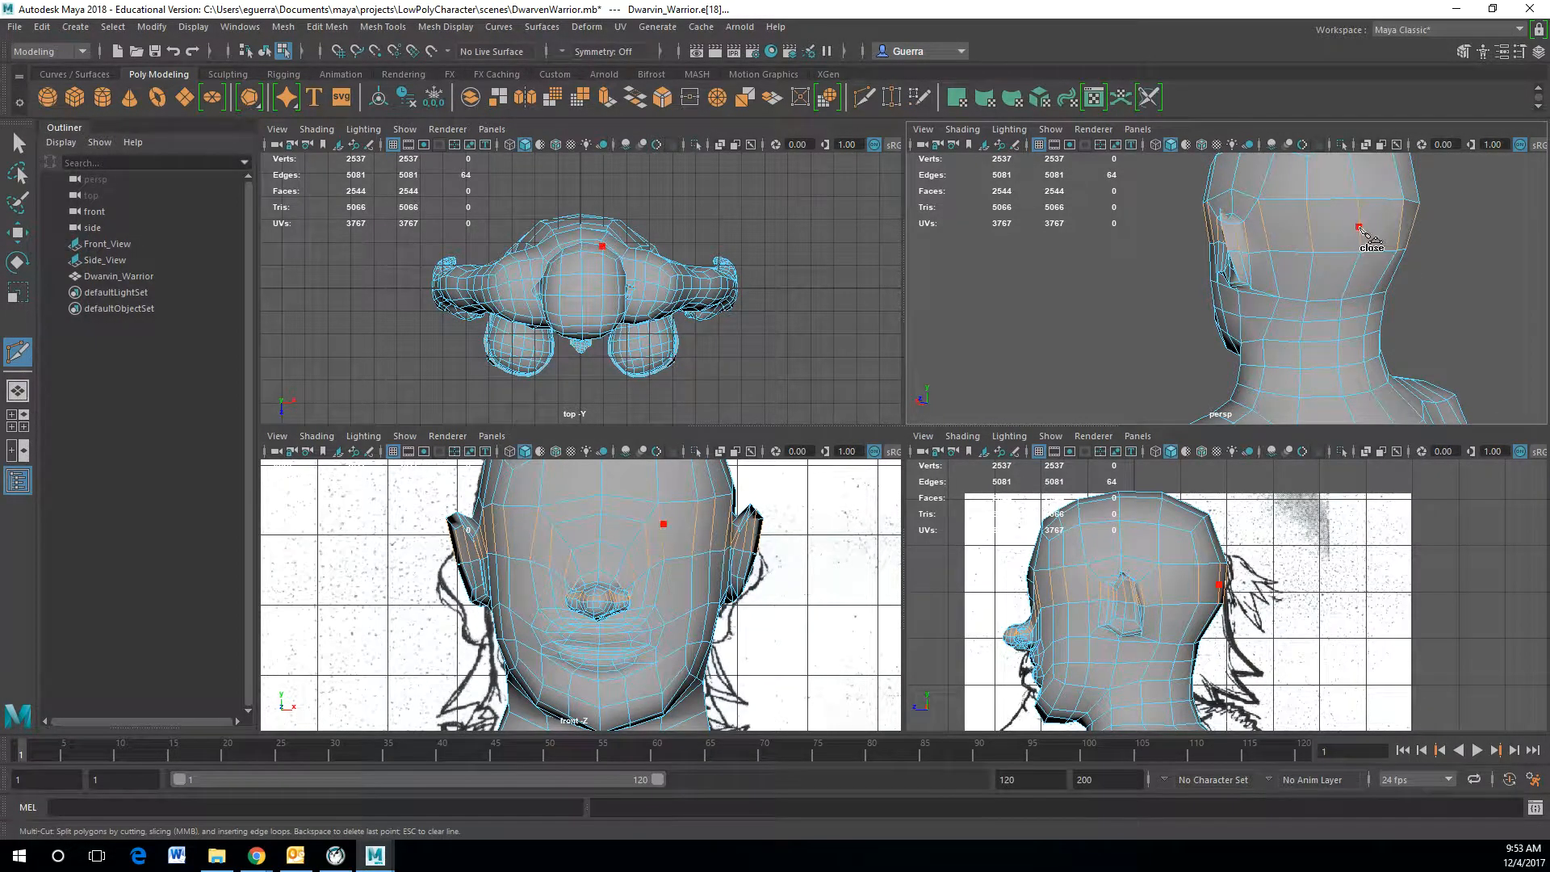
{"action": "left_click", "coordinate": [1309, 229]}
{"action": "left_click", "coordinate": [1265, 237]}
{"action": "key", "text": "space"}
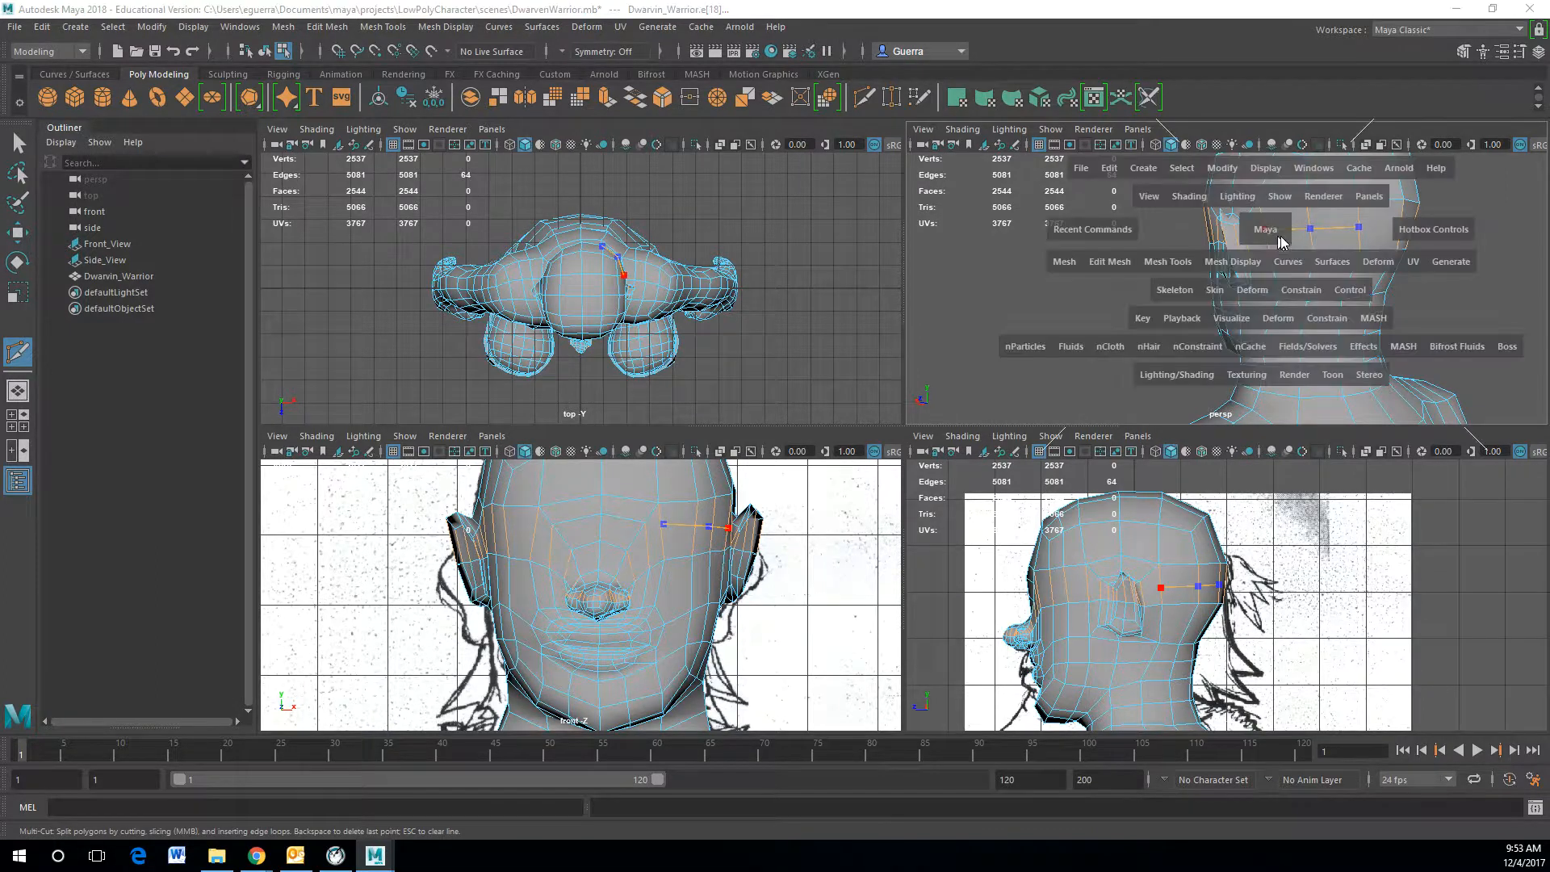
{"action": "left_click_drag", "start_coordinate": [1269, 235], "coordinate": [1353, 302], "text": "alt"}
{"action": "left_click", "coordinate": [1333, 289]}
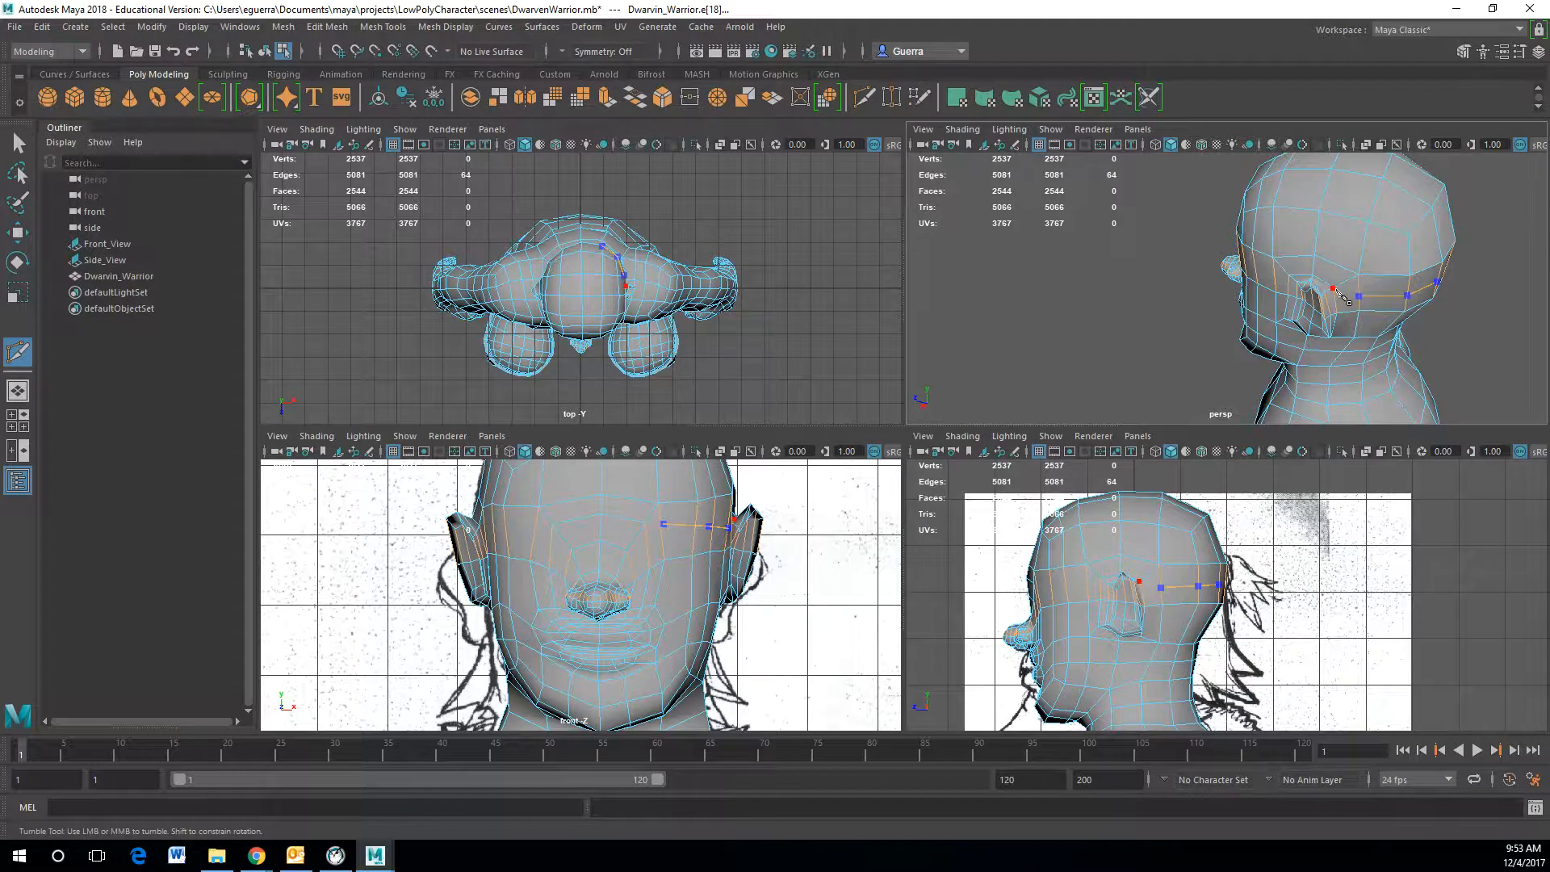
{"action": "key", "text": "Return"}
Step: Continue the Multi-Cut line across the forehead and the other side of the head
{"action": "left_click", "coordinate": [1407, 294]}
{"action": "left_click_drag", "start_coordinate": [1414, 285], "coordinate": [1149, 287], "text": "alt"}
{"action": "left_click", "coordinate": [1095, 268]}
{"action": "left_click", "coordinate": [1142, 274]}
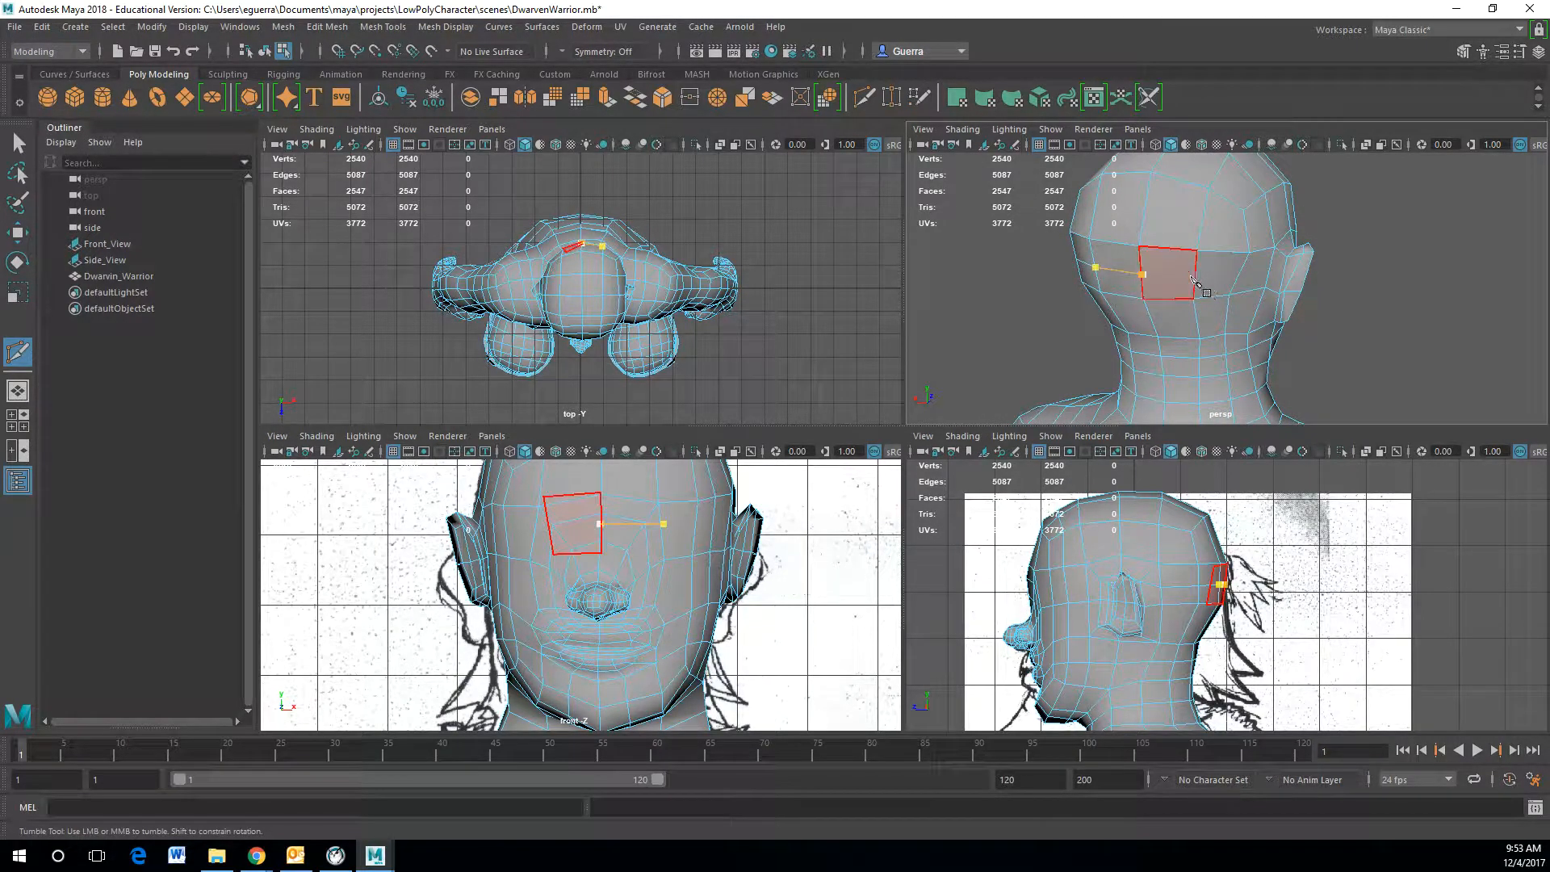
{"action": "left_click", "coordinate": [1195, 280]}
{"action": "left_click", "coordinate": [1244, 274]}
{"action": "left_click_drag", "start_coordinate": [1244, 276], "coordinate": [1163, 283], "text": "alt"}
{"action": "left_click", "coordinate": [1147, 269]}
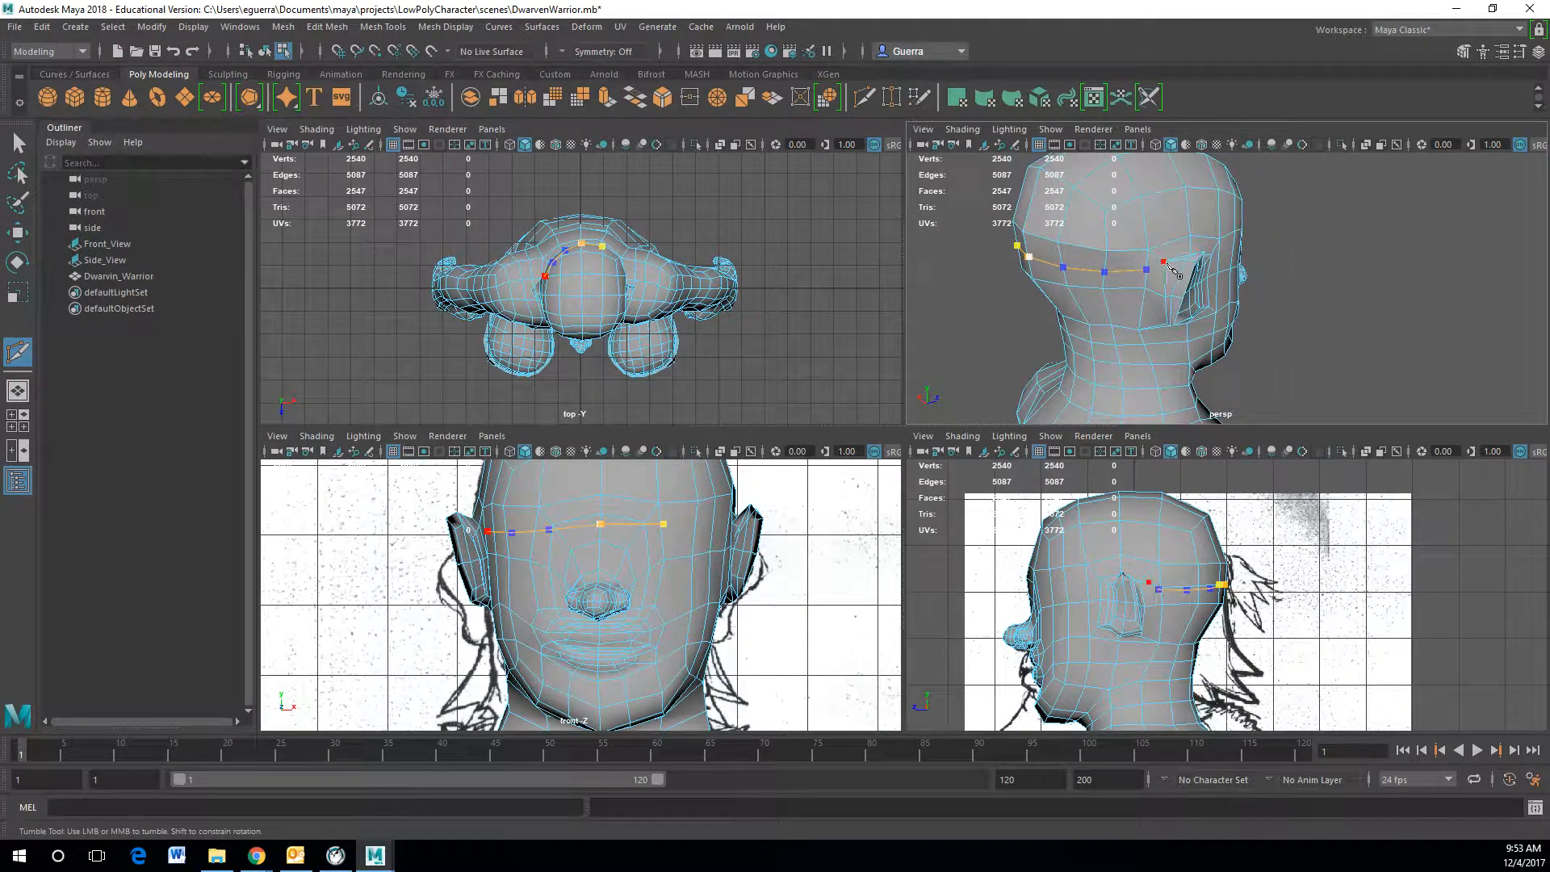
{"action": "key", "text": "Return"}
Step: Switch to edge selection and select the first edge of the new cut line on the head
{"action": "left_click_drag", "start_coordinate": [1247, 282], "coordinate": [1168, 265], "text": "alt"}
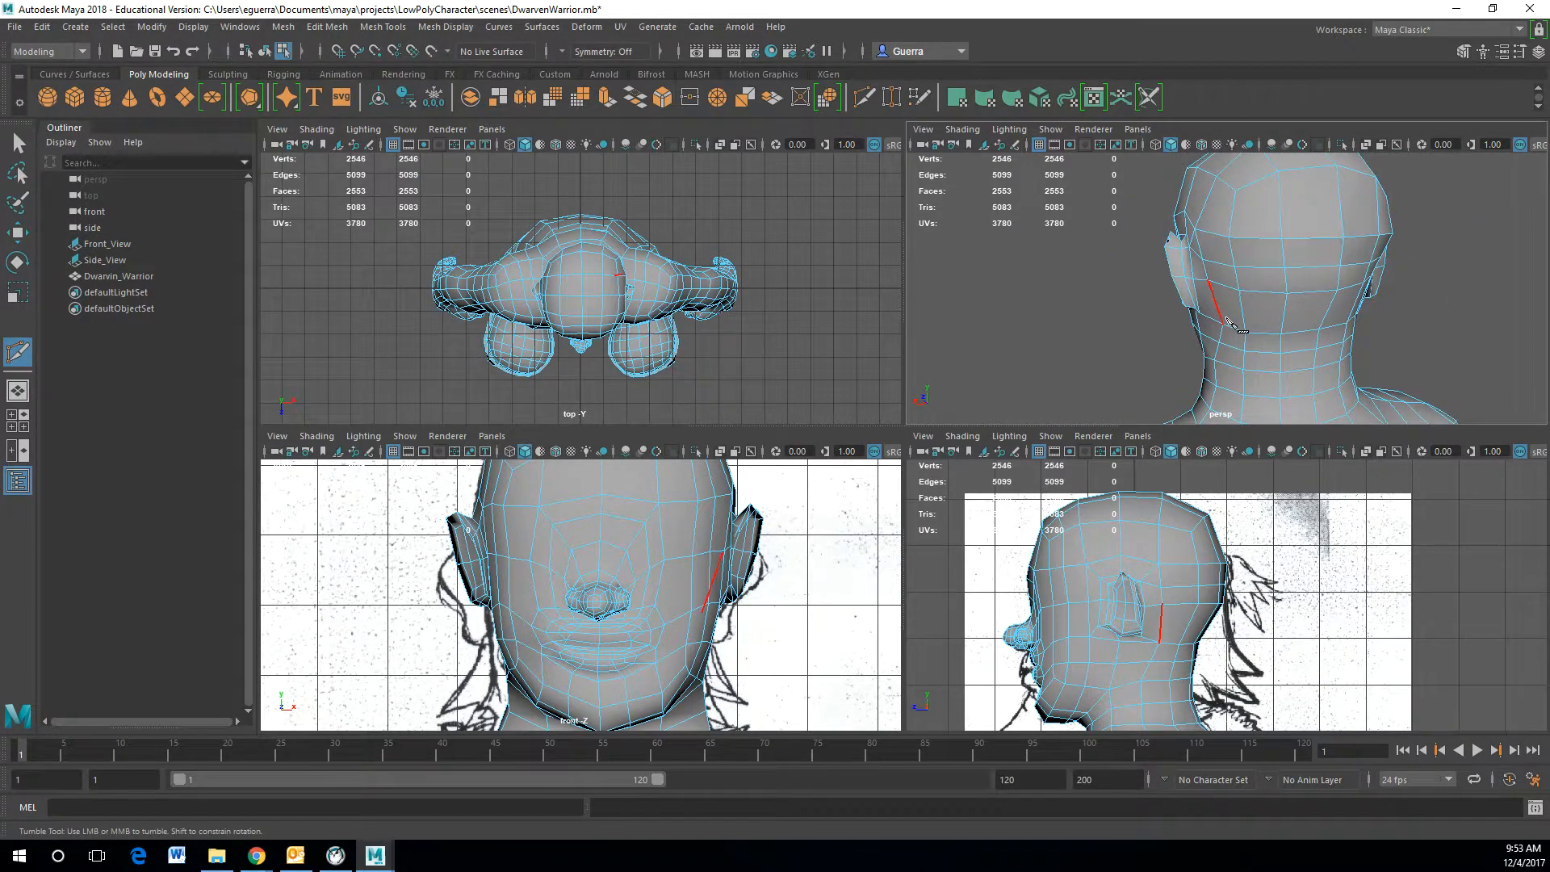
{"action": "key", "text": "w"}
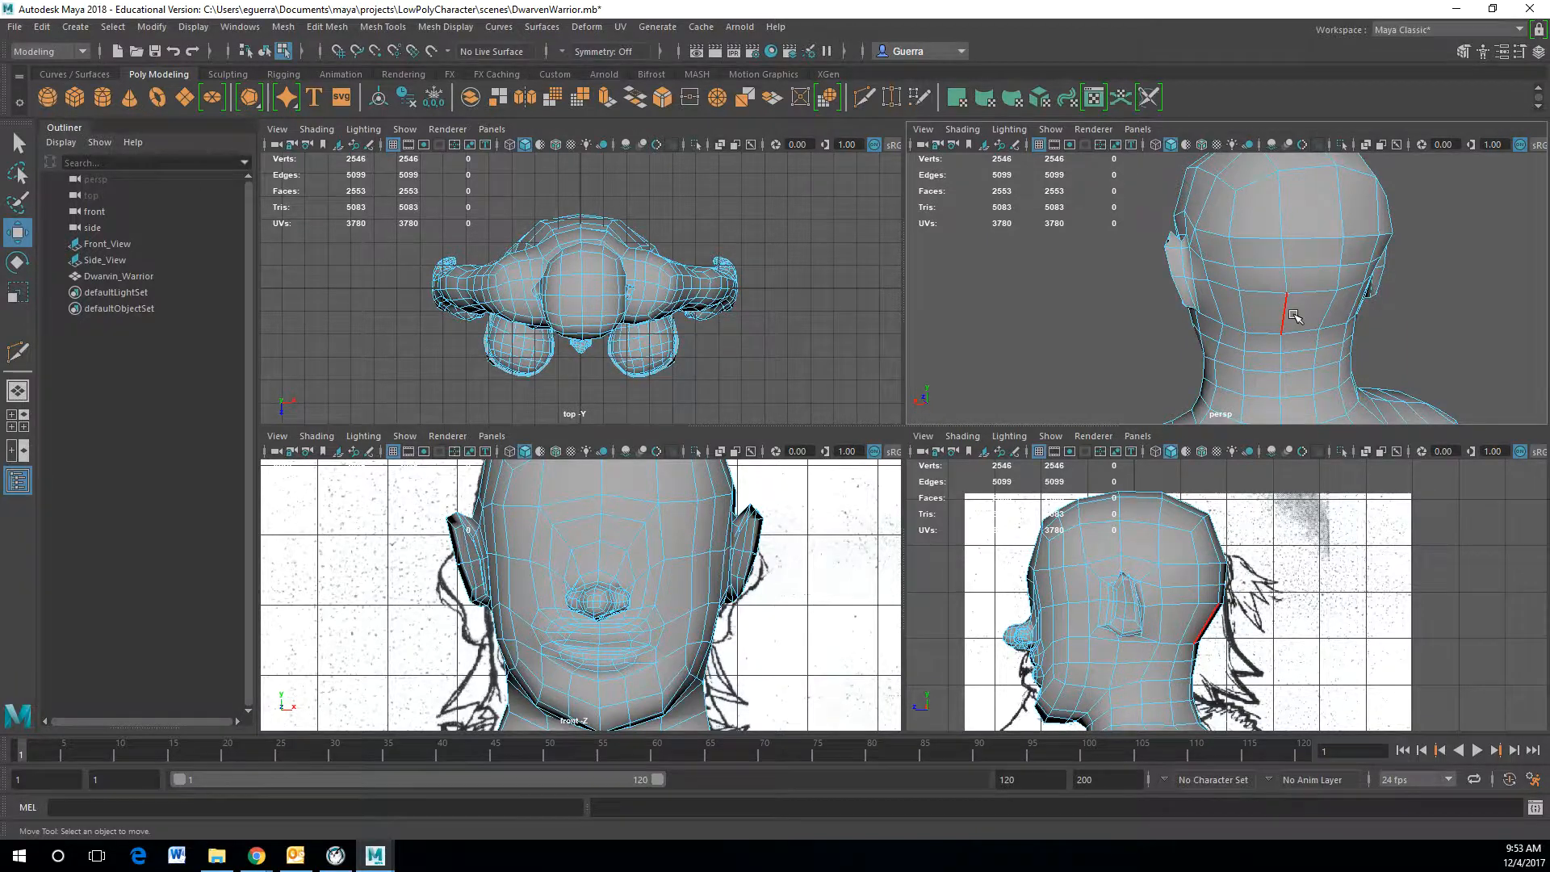
{"action": "scroll", "coordinate": [1341, 316], "scroll_direction": "up", "scroll_amount": 3}
{"action": "left_click_drag", "start_coordinate": [1345, 320], "coordinate": [1316, 234], "text": "alt"}
{"action": "right_click", "coordinate": [1305, 274]}
{"action": "left_click", "coordinate": [1227, 271]}
{"action": "left_click_drag", "start_coordinate": [1461, 254], "coordinate": [1173, 252], "text": "alt"}
{"action": "left_click", "coordinate": [1172, 253]}
{"action": "left_click_drag", "start_coordinate": [1318, 276], "coordinate": [1185, 277], "text": "alt"}
{"action": "left_click", "coordinate": [1221, 237]}
{"action": "left_click_drag", "start_coordinate": [1273, 240], "coordinate": [1272, 242]}
{"action": "left_click_drag", "start_coordinate": [1272, 243], "coordinate": [1481, 241], "text": "alt"}
{"action": "right_click_drag", "start_coordinate": [1041, 249], "coordinate": [1031, 216]}
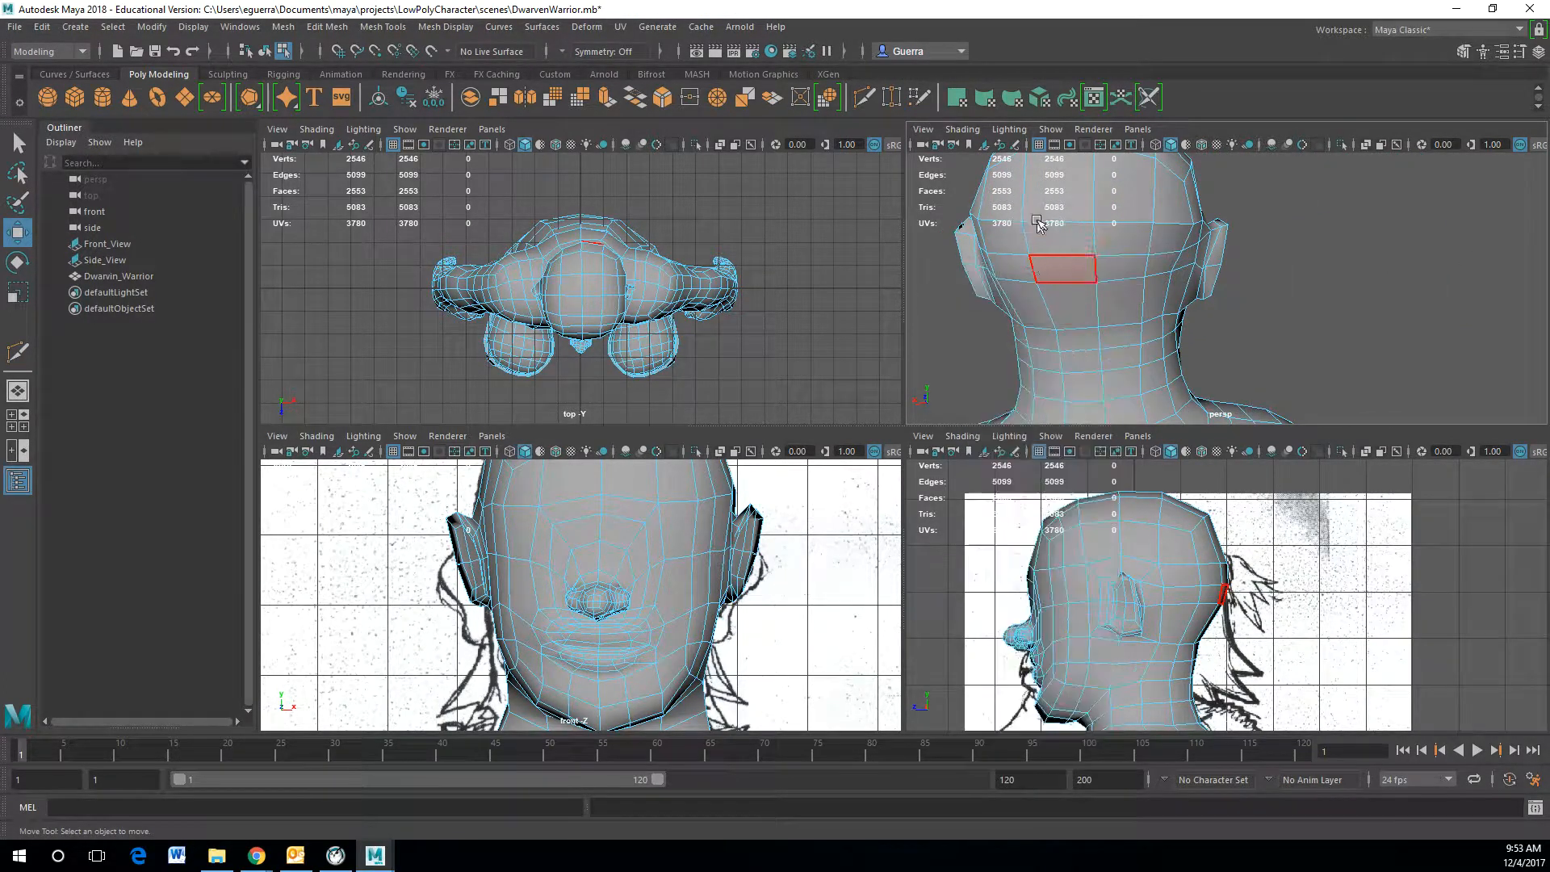
{"action": "left_click", "coordinate": [1177, 259]}
{"action": "left_click_drag", "start_coordinate": [1178, 258], "coordinate": [1160, 257], "text": "alt"}
{"action": "double_click", "coordinate": [1159, 257], "text": "shift"}
{"action": "left_click", "coordinate": [1092, 254], "text": "shift"}
{"action": "key", "text": "ctrl+z"}
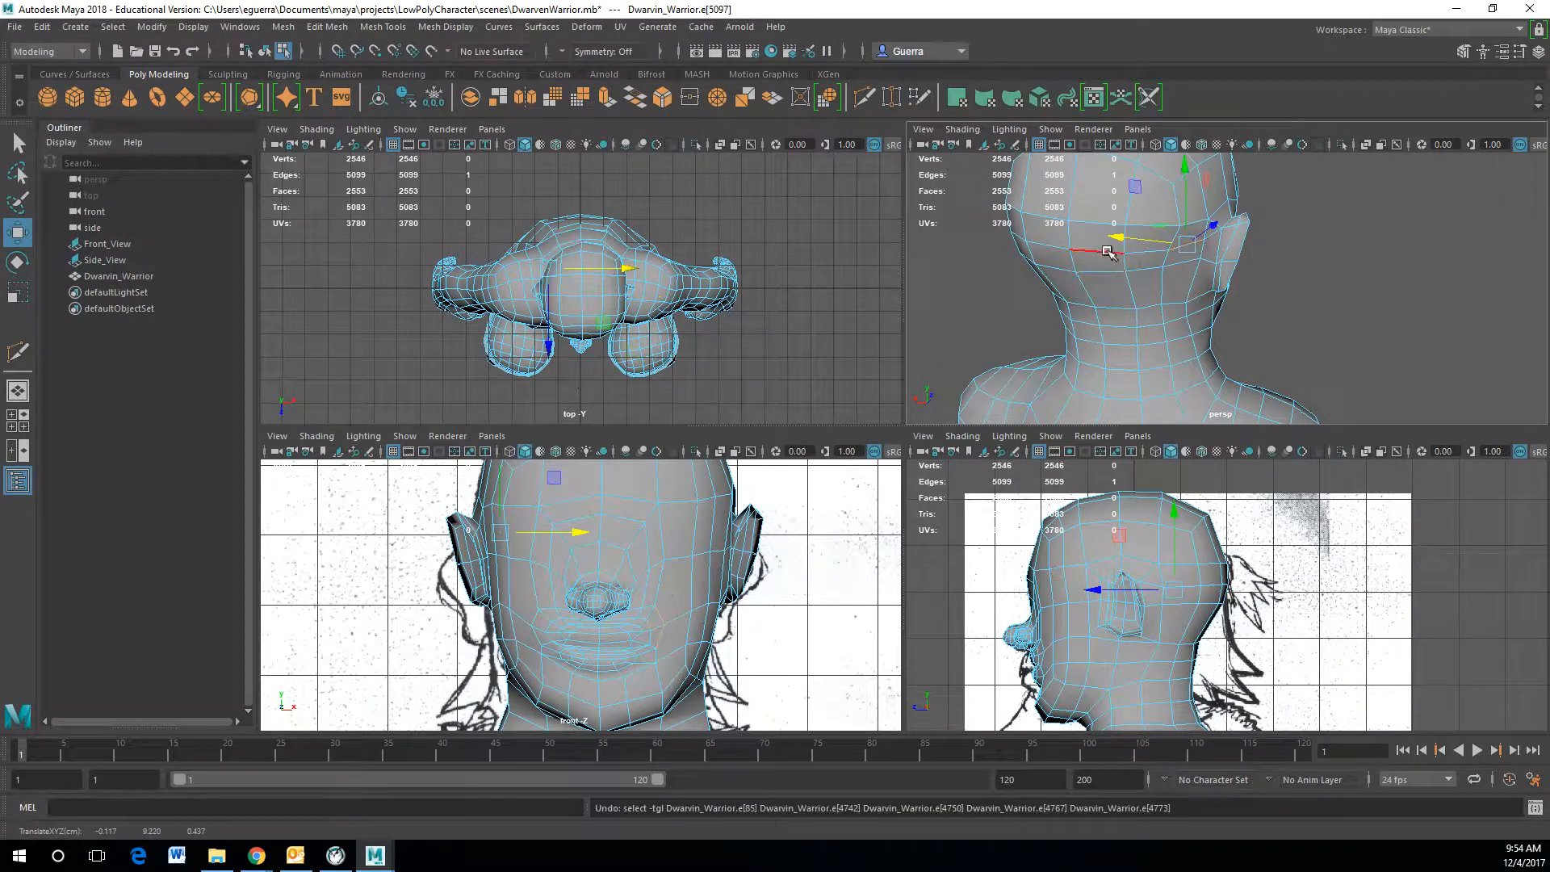
Step: Add the remaining edges of the cut line around the back and sides of the head to the selection
{"action": "left_click", "coordinate": [1107, 253], "text": "shift"}
{"action": "left_click", "coordinate": [1159, 251], "text": "shift"}
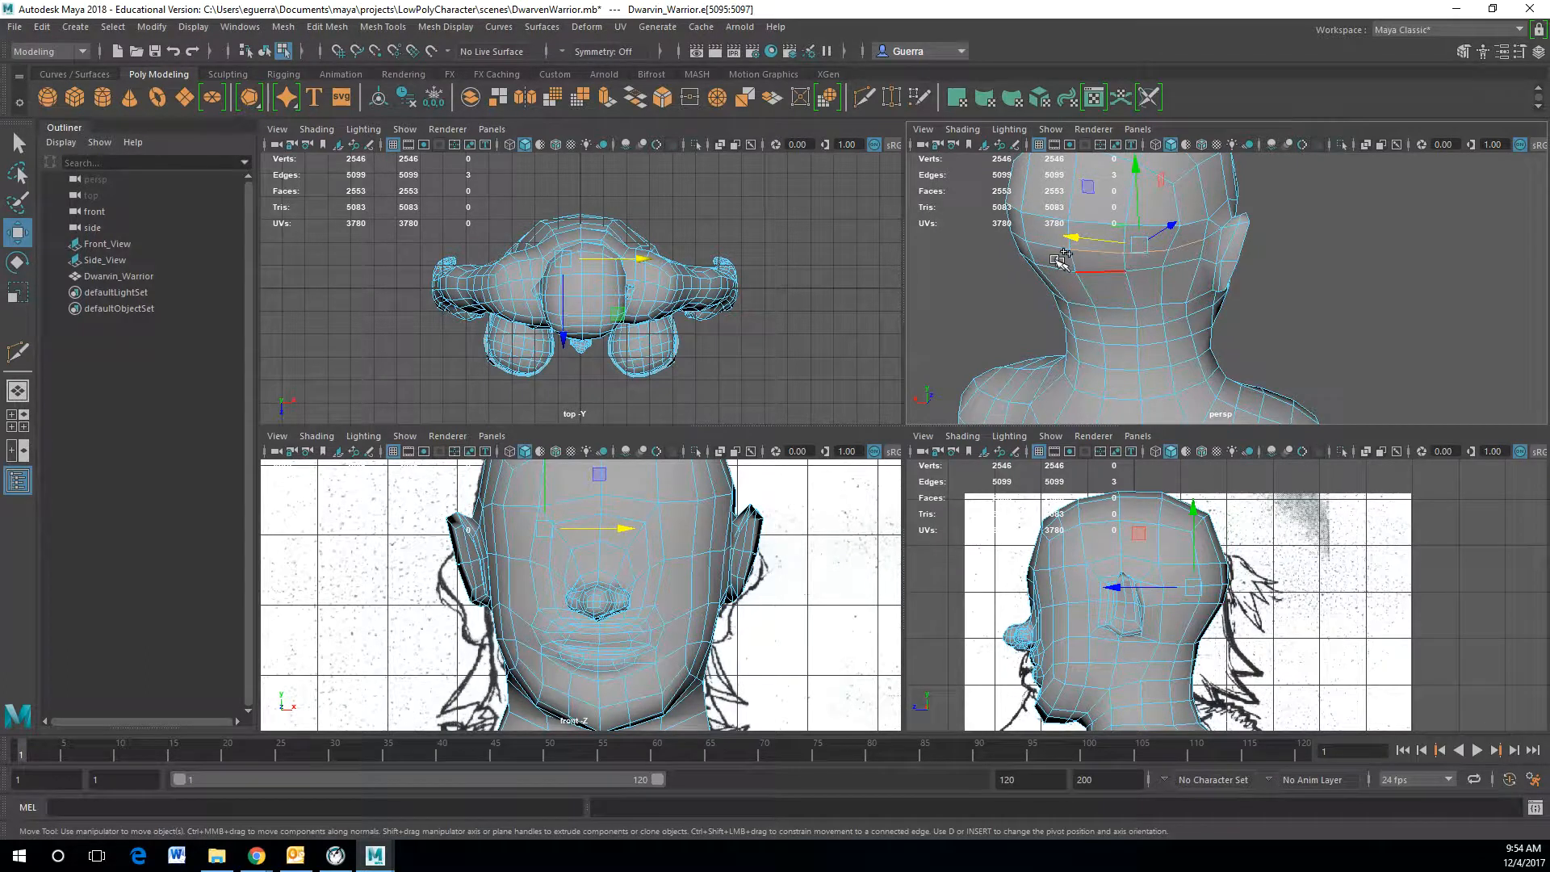
{"action": "left_click", "coordinate": [1046, 245], "text": "shift"}
{"action": "left_click", "coordinate": [1024, 236], "text": "shift"}
{"action": "left_click_drag", "start_coordinate": [1042, 244], "coordinate": [1261, 243], "text": "alt"}
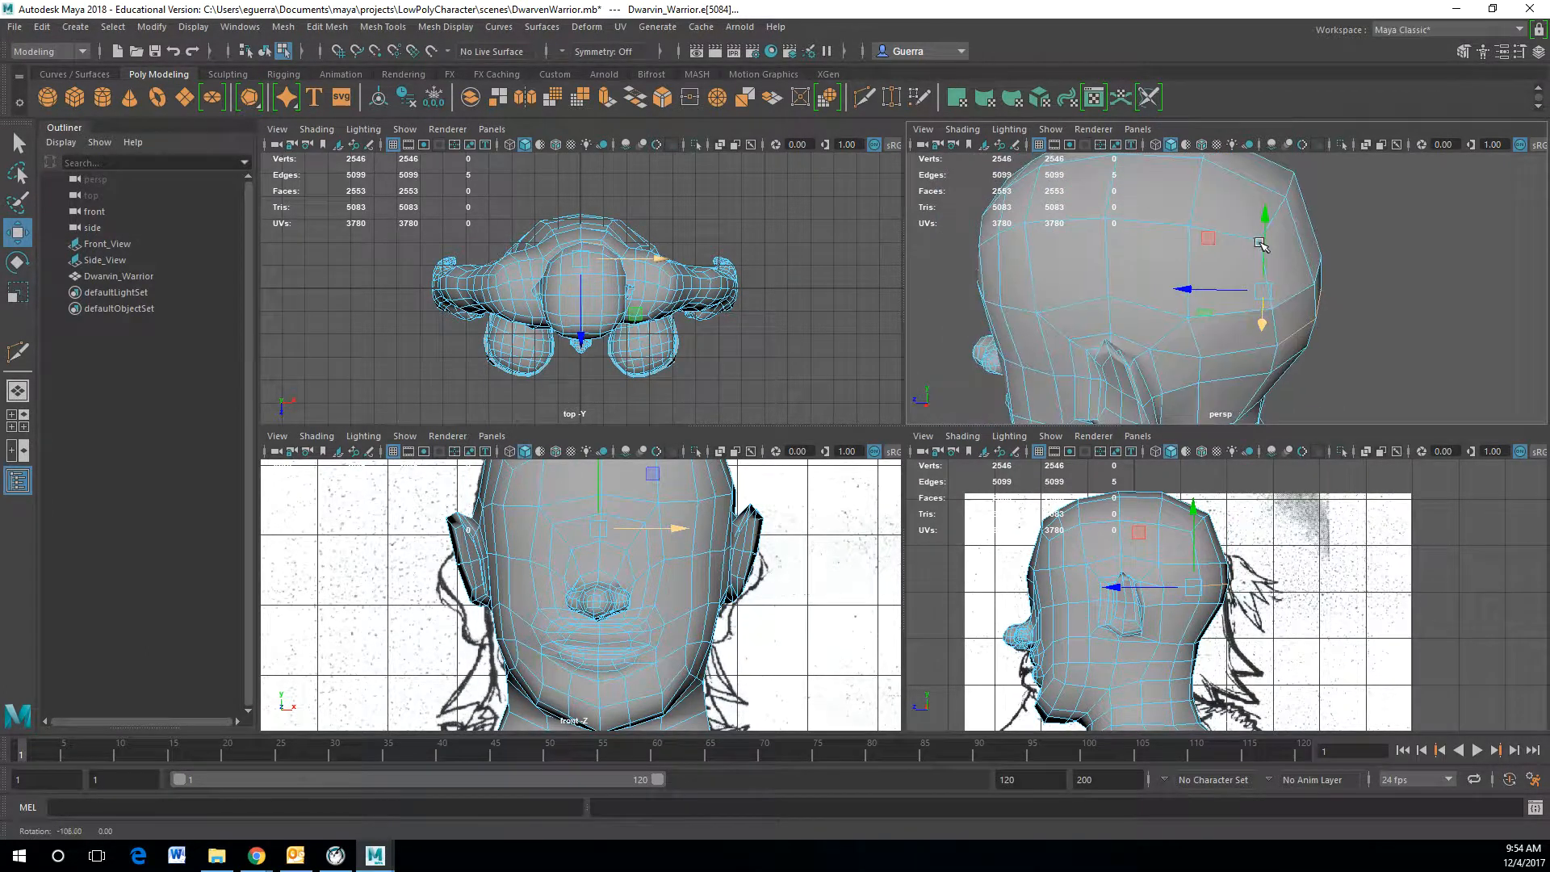
{"action": "left_click", "coordinate": [1222, 353], "text": "shift"}
{"action": "left_click", "coordinate": [1182, 353], "text": "shift"}
{"action": "left_click_drag", "start_coordinate": [1182, 354], "coordinate": [1014, 315], "text": "alt"}
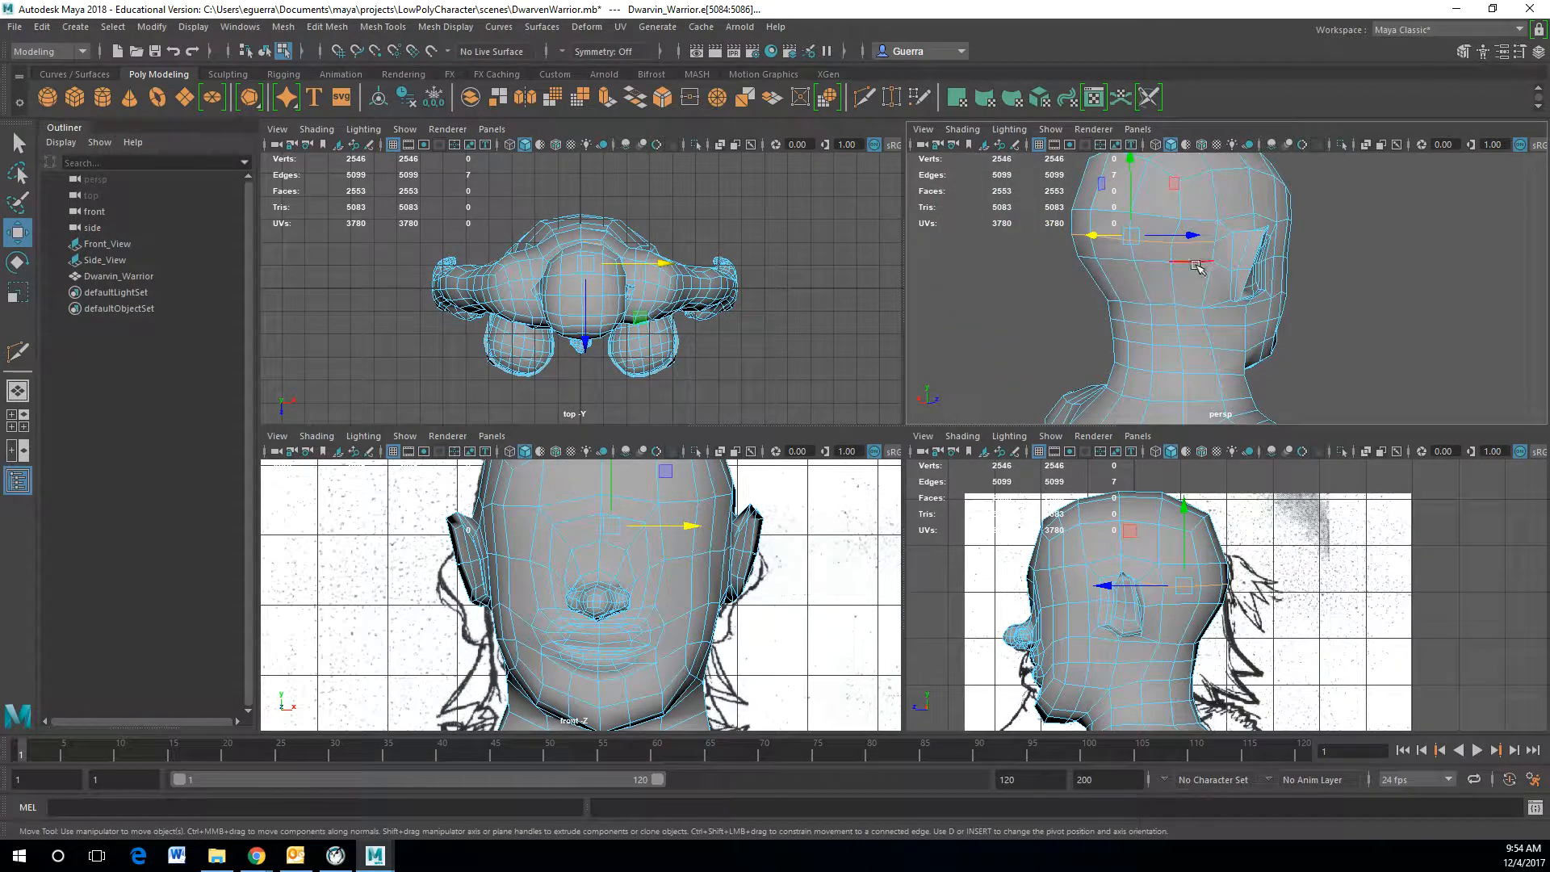
{"action": "left_click", "coordinate": [1225, 234], "text": "shift"}
{"action": "left_click_drag", "start_coordinate": [1210, 323], "coordinate": [1434, 333], "text": "alt"}
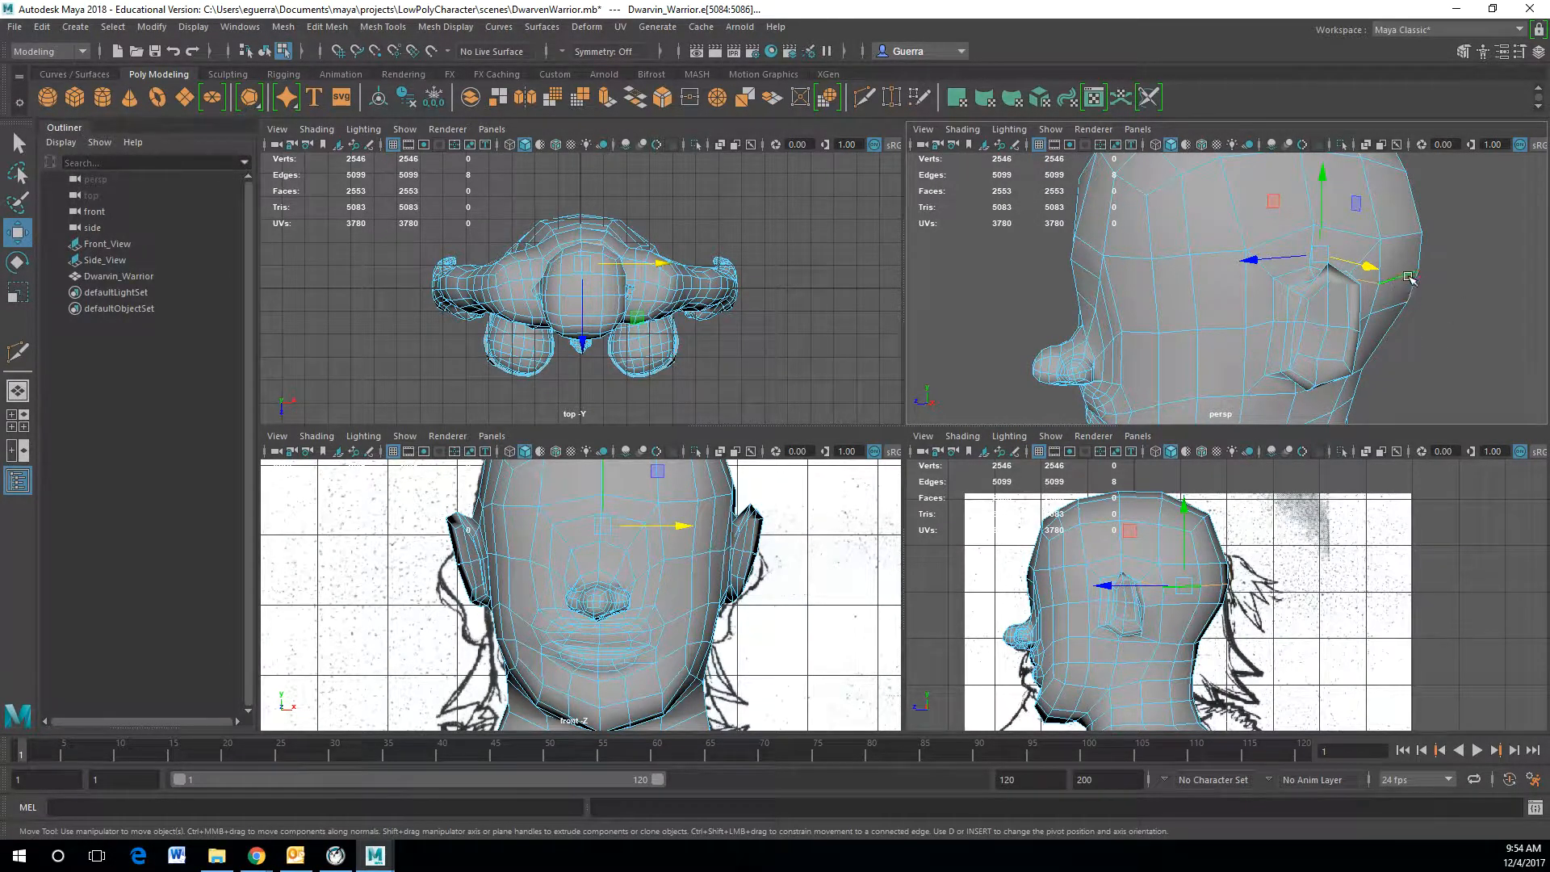
{"action": "left_click_drag", "start_coordinate": [1473, 332], "coordinate": [1317, 345], "text": "alt"}
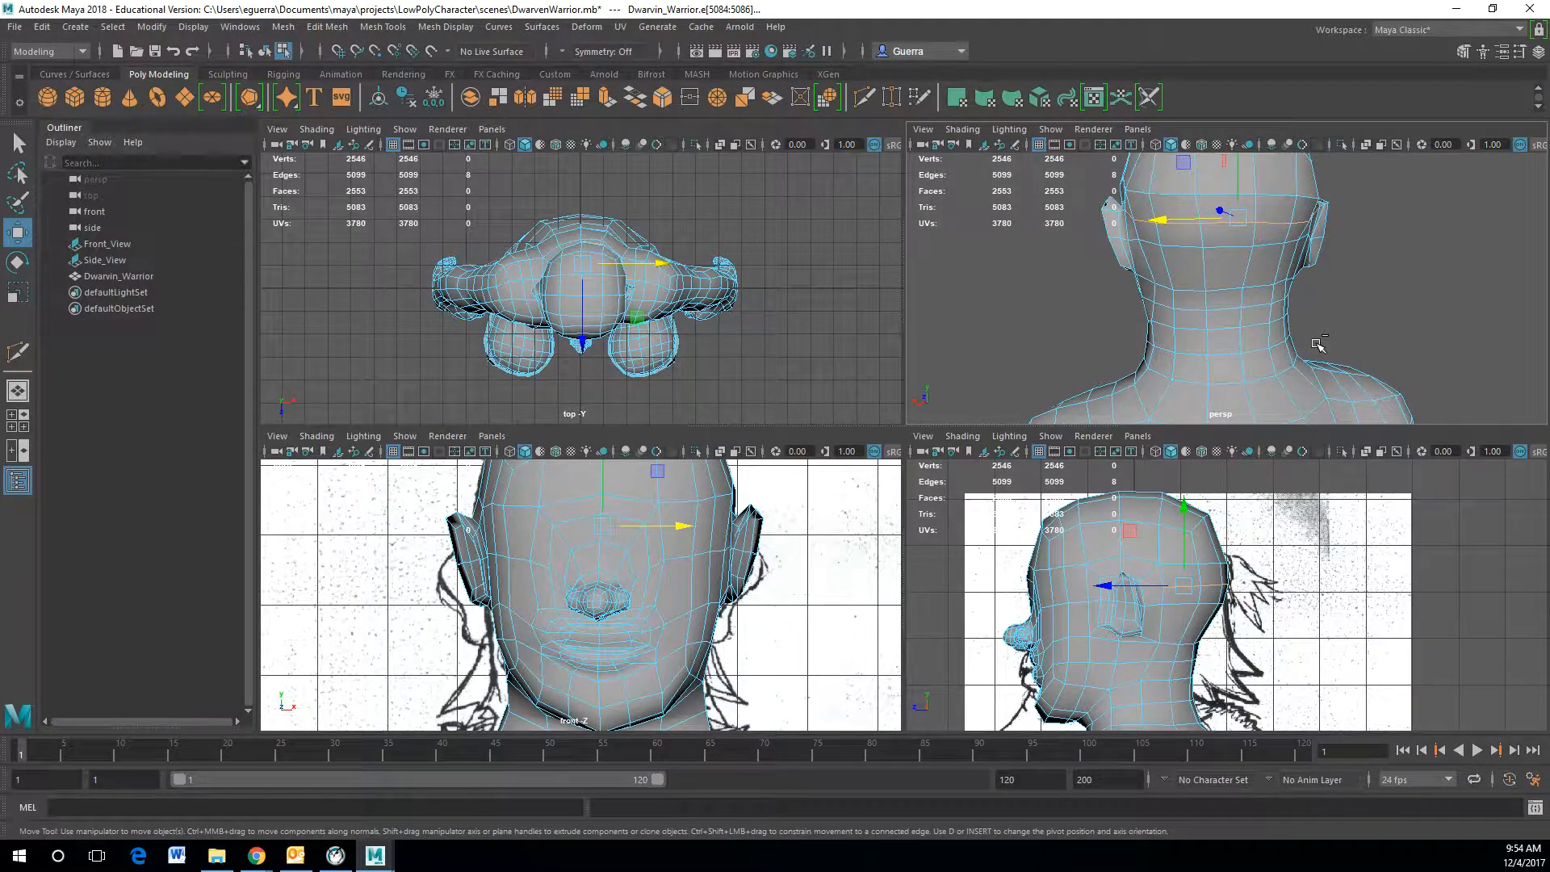
Step: Extrude the selected edges and pull the new edges outward from the head to form a band
{"action": "key", "text": "ctrl+e"}
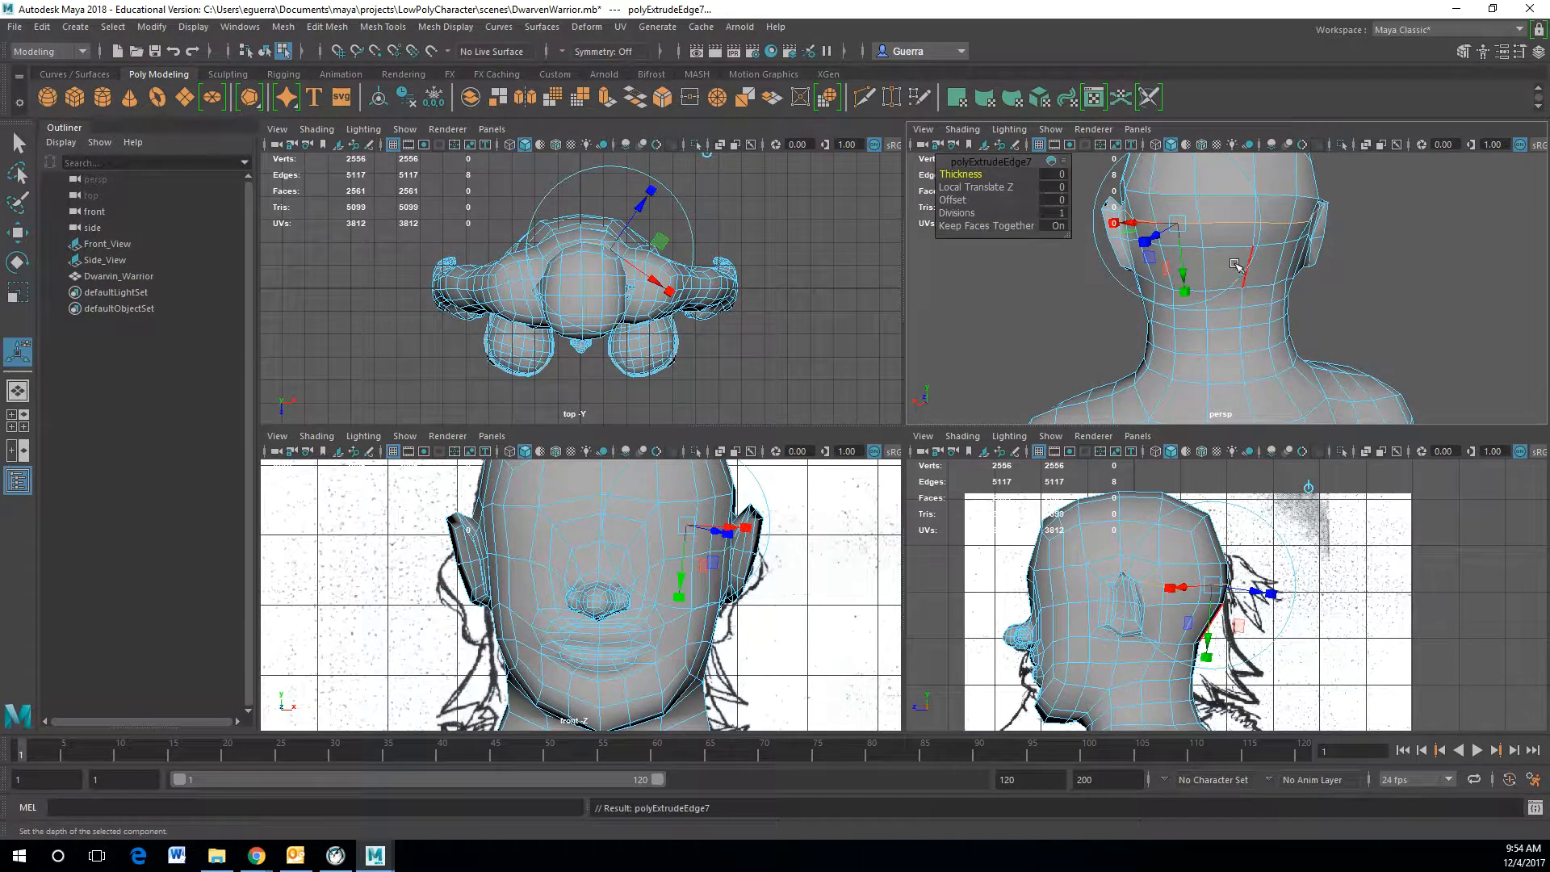
{"action": "left_click_drag", "start_coordinate": [1355, 274], "coordinate": [1279, 209], "text": "alt"}
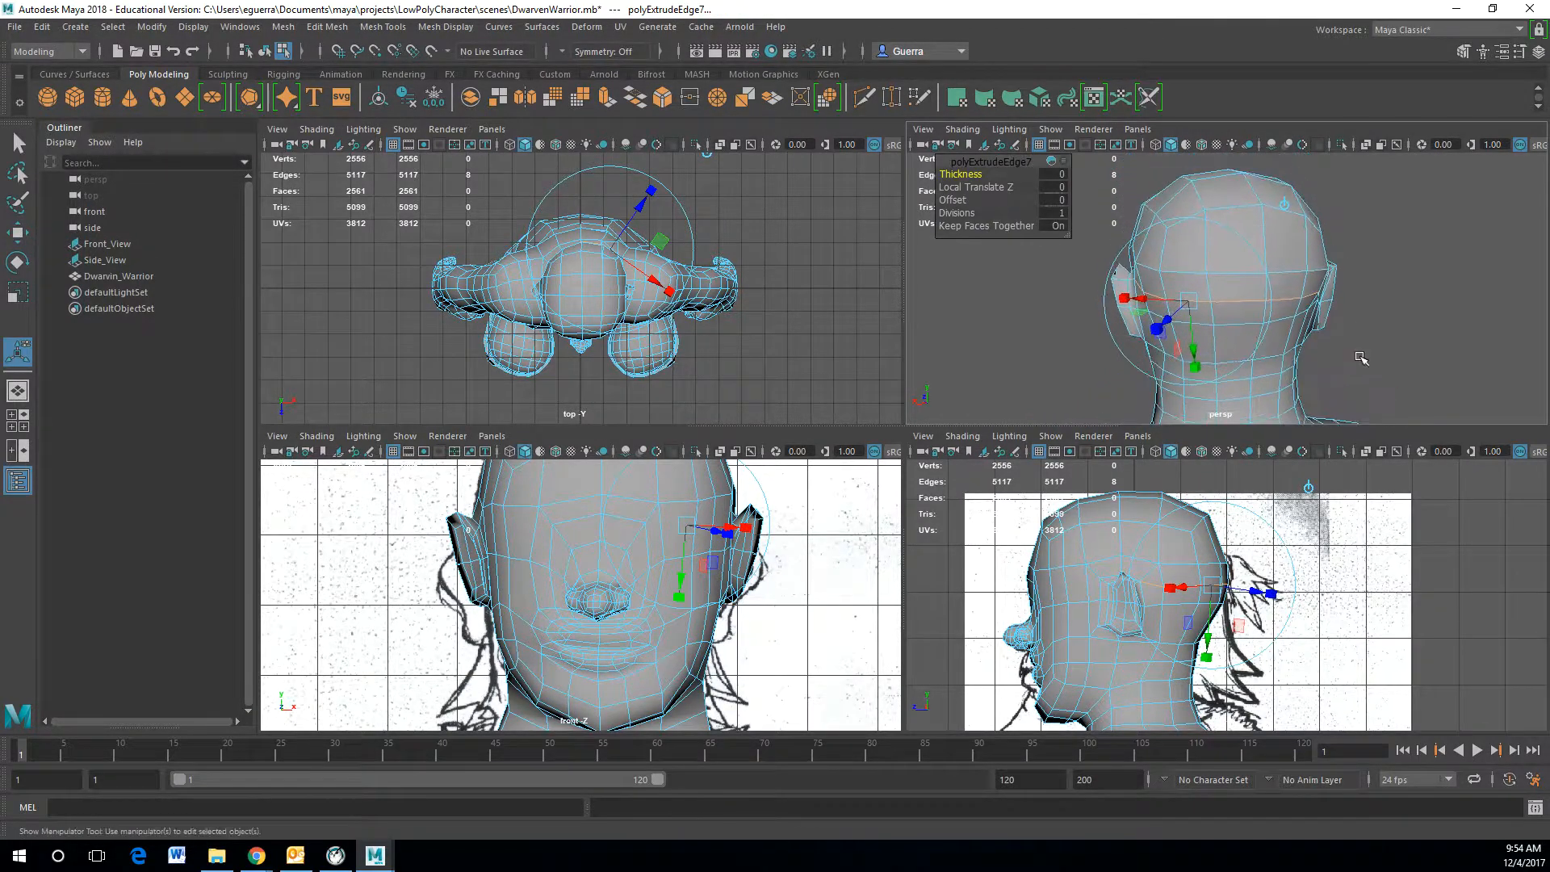
{"action": "left_click", "coordinate": [1284, 205]}
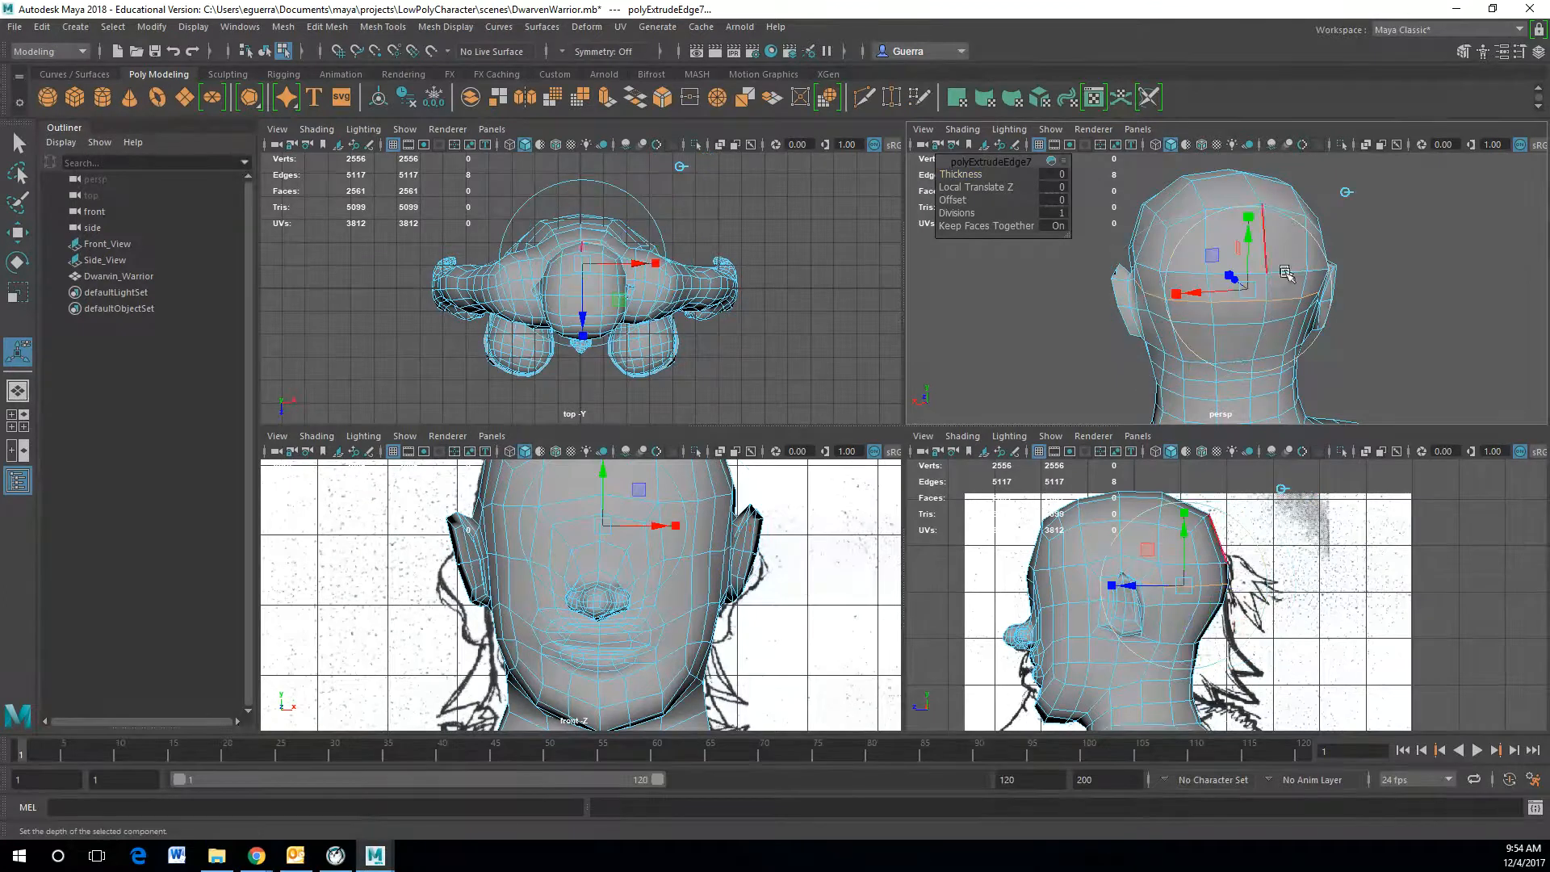
{"action": "left_click_drag", "start_coordinate": [1249, 235], "coordinate": [1079, 301]}
{"action": "left_click_drag", "start_coordinate": [1304, 356], "coordinate": [1518, 380]}
{"action": "left_click_drag", "start_coordinate": [1180, 340], "coordinate": [1109, 281]}
Step: Select the faces of the extruded band and reverse their normals
{"action": "key", "text": "w"}
{"action": "right_click_drag", "start_coordinate": [1289, 309], "coordinate": [1294, 348]}
{"action": "left_click", "coordinate": [1327, 323]}
{"action": "left_click", "coordinate": [1296, 323], "text": "shift"}
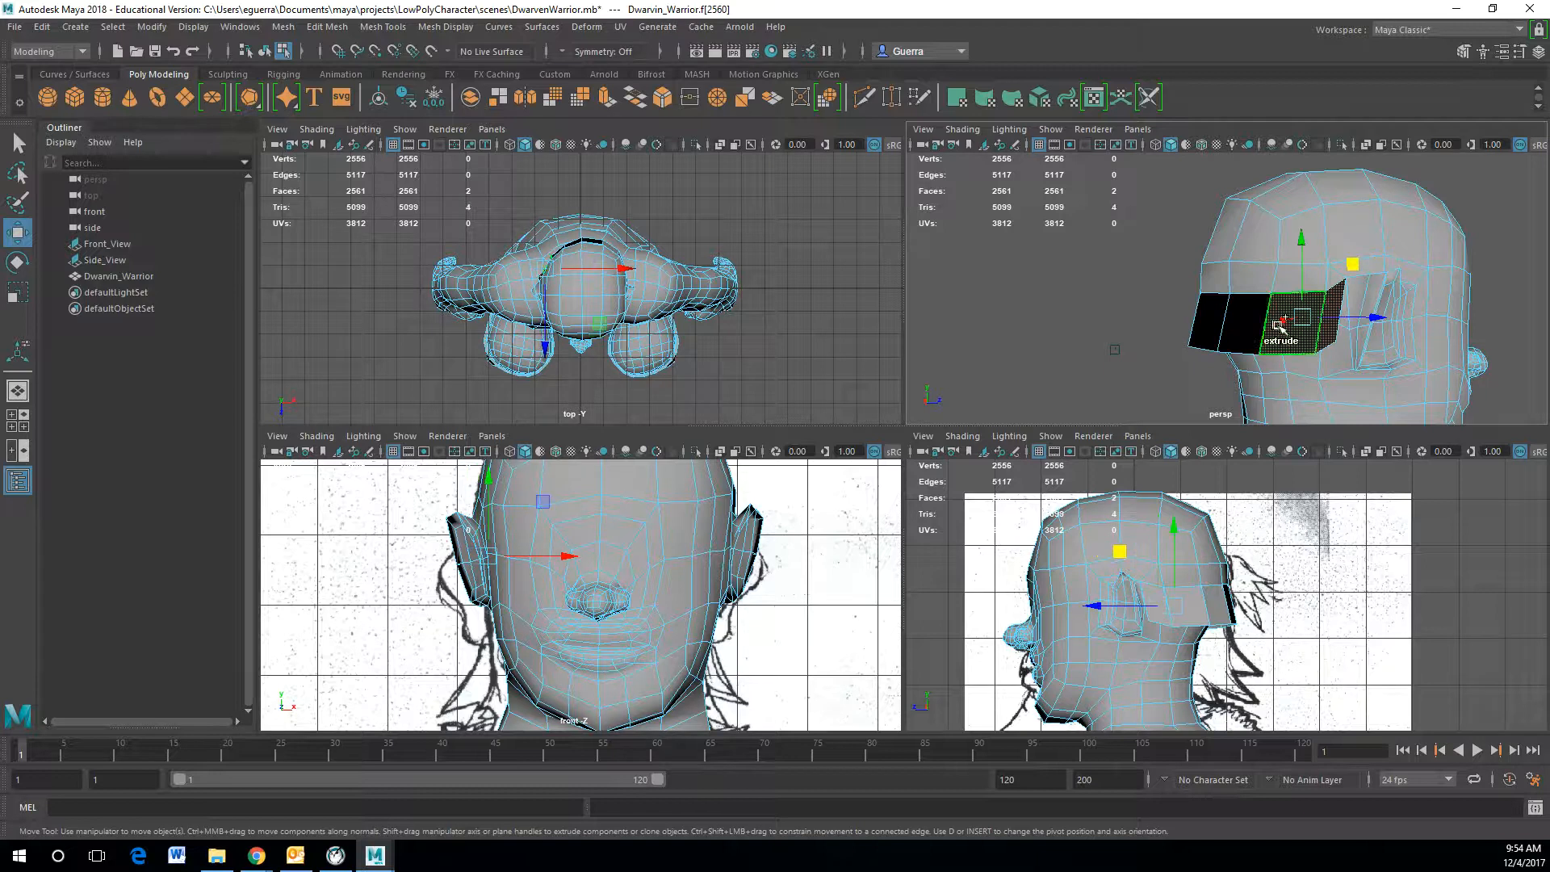
{"action": "left_click", "coordinate": [1236, 330], "text": "shift"}
{"action": "left_click", "coordinate": [1205, 323], "text": "shift"}
{"action": "left_click_drag", "start_coordinate": [1184, 323], "coordinate": [1317, 319], "text": "alt"}
{"action": "left_click", "coordinate": [1212, 305], "text": "shift"}
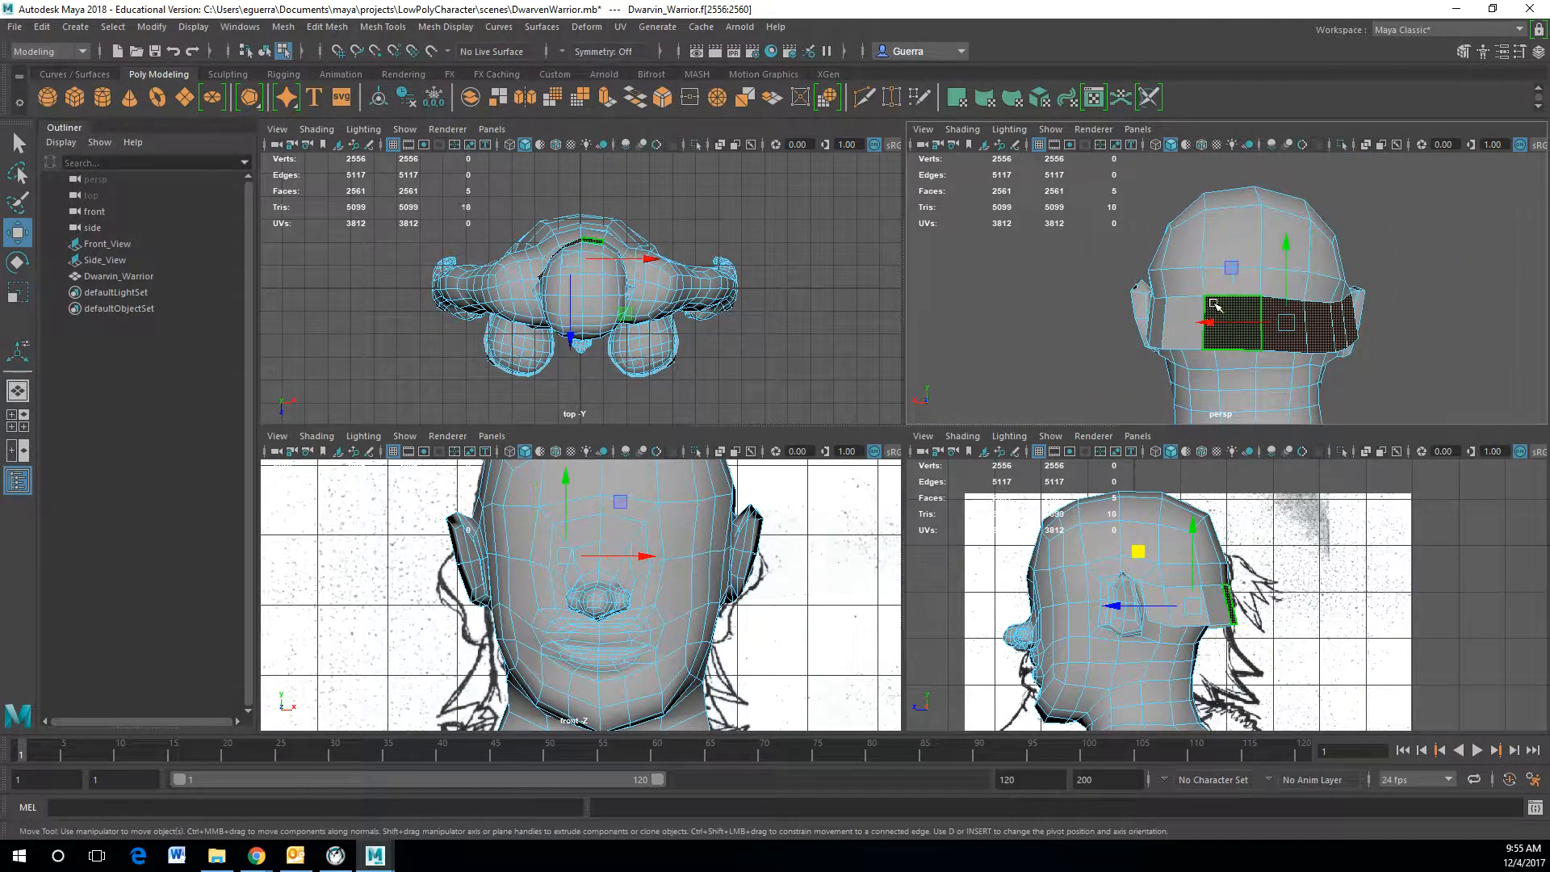
{"action": "left_click", "coordinate": [464, 30]}
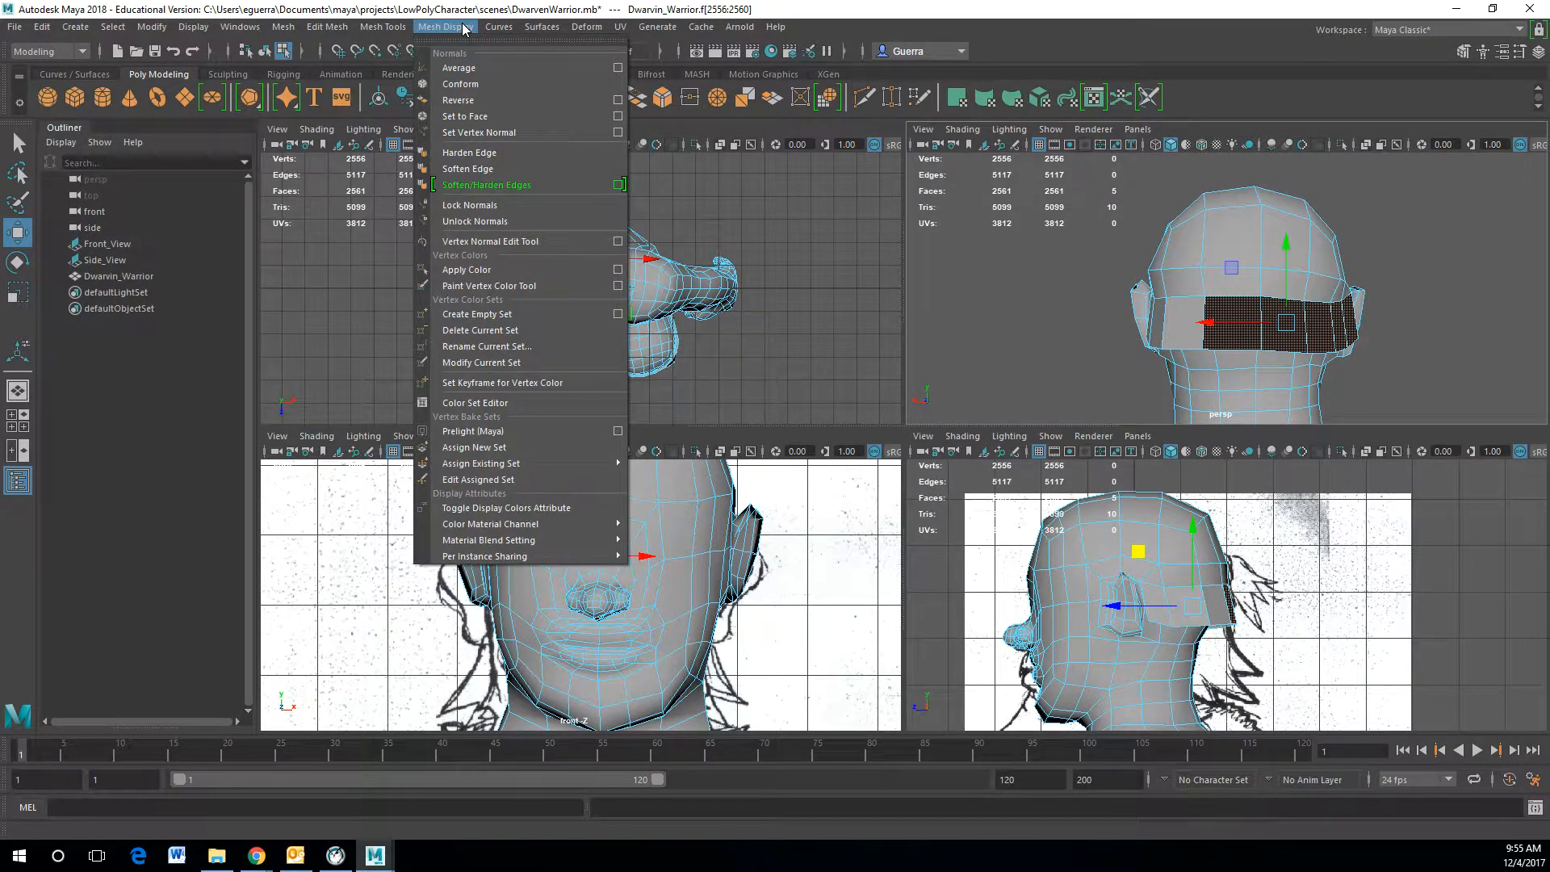
{"action": "left_click", "coordinate": [462, 102]}
{"action": "left_click", "coordinate": [1397, 221]}
{"action": "left_click_drag", "start_coordinate": [1397, 221], "coordinate": [1158, 162], "text": "alt"}
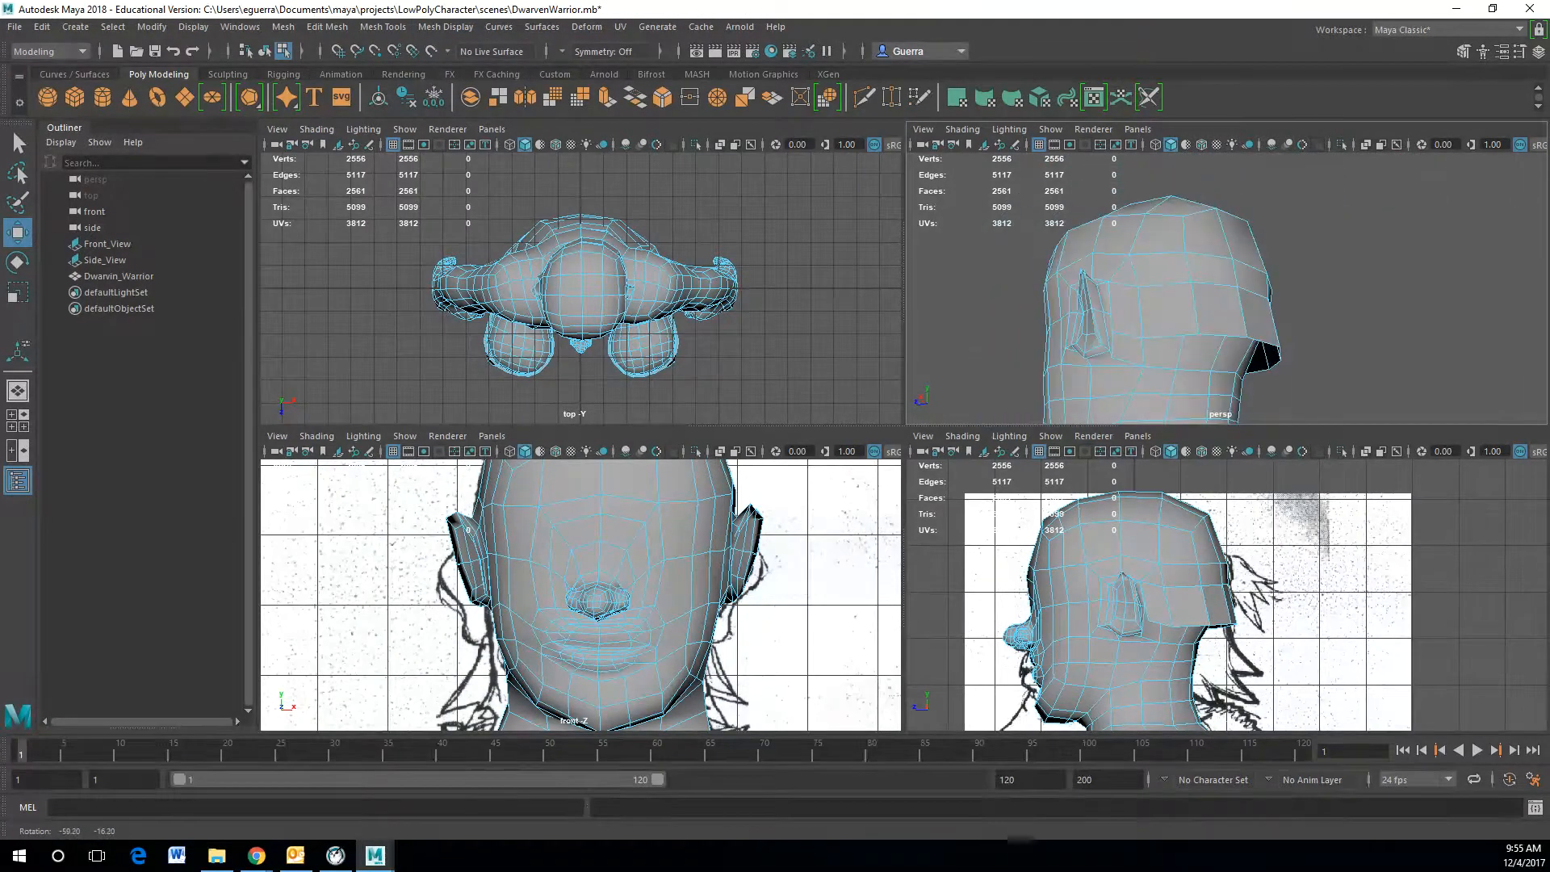
{"action": "right_click_drag", "start_coordinate": [1160, 305], "coordinate": [1134, 331]}
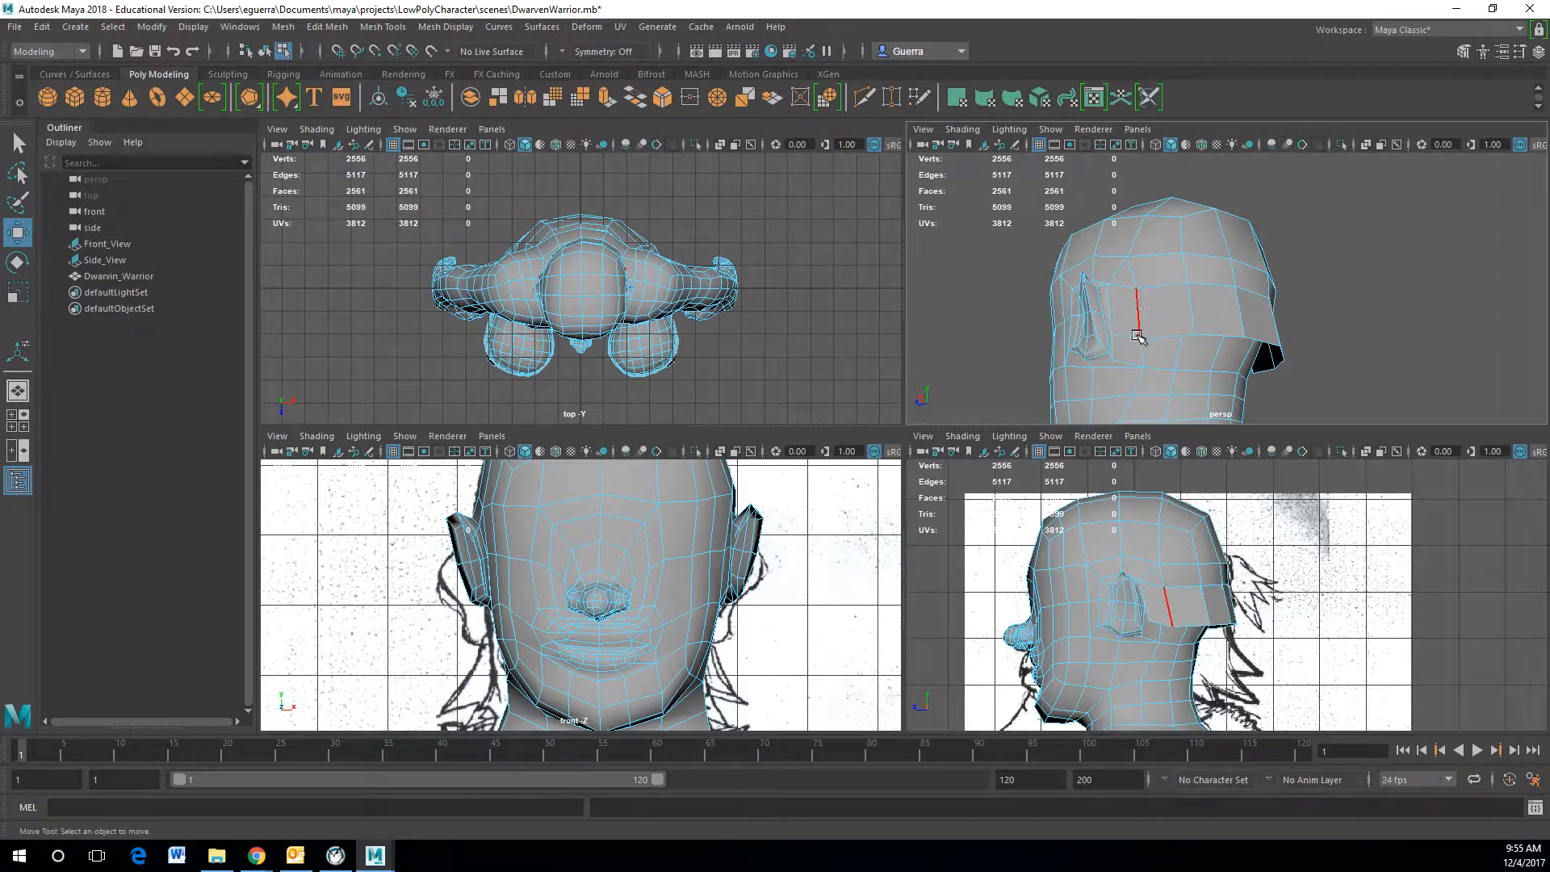
{"action": "left_click", "coordinate": [1124, 337]}
{"action": "left_click_drag", "start_coordinate": [1124, 337], "coordinate": [1372, 355], "text": "alt"}
{"action": "double_click", "coordinate": [1337, 355]}
{"action": "scroll", "coordinate": [1359, 355], "scroll_direction": "up", "scroll_amount": 3}
{"action": "key", "text": "ctrl+z"}
{"action": "key", "text": "ctrl+z"}
{"action": "key", "text": "ctrl+z"}
Step: Undo the band extrusion and the normal reversal
{"action": "key", "text": "ctrl+z"}
{"action": "key", "text": "ctrl+z"}
{"action": "key", "text": "ctrl+z"}
{"action": "key", "text": "ctrl+z"}
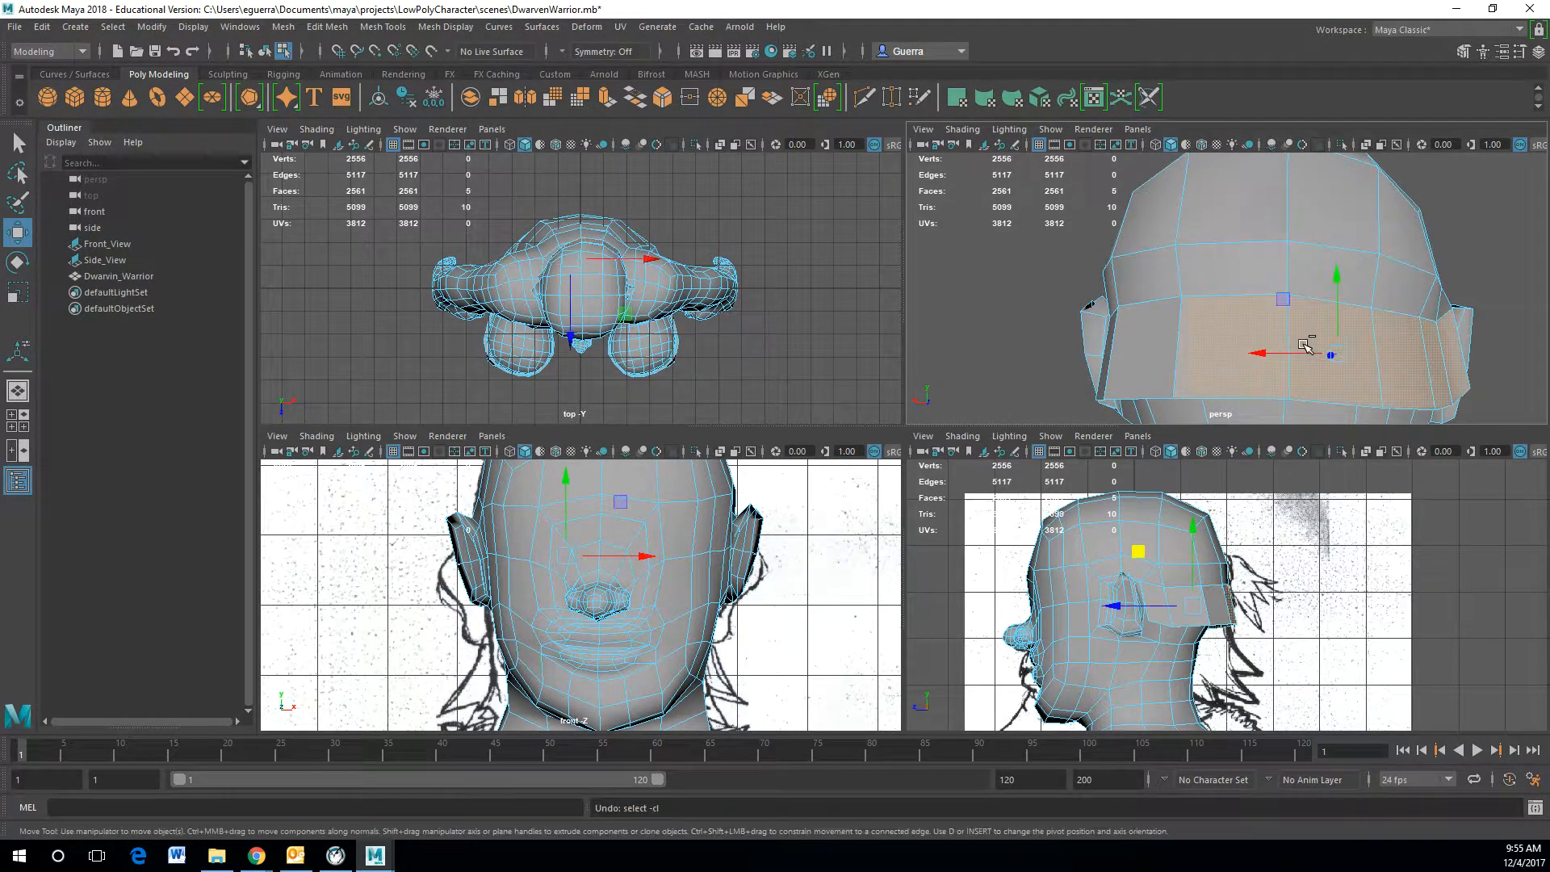
{"action": "key", "text": "ctrl+z"}
{"action": "key", "text": "ctrl+z"}
{"action": "key", "text": "ctrl+z"}
{"action": "key", "text": "ctrl+z"}
{"action": "key", "text": "ctrl+z"}
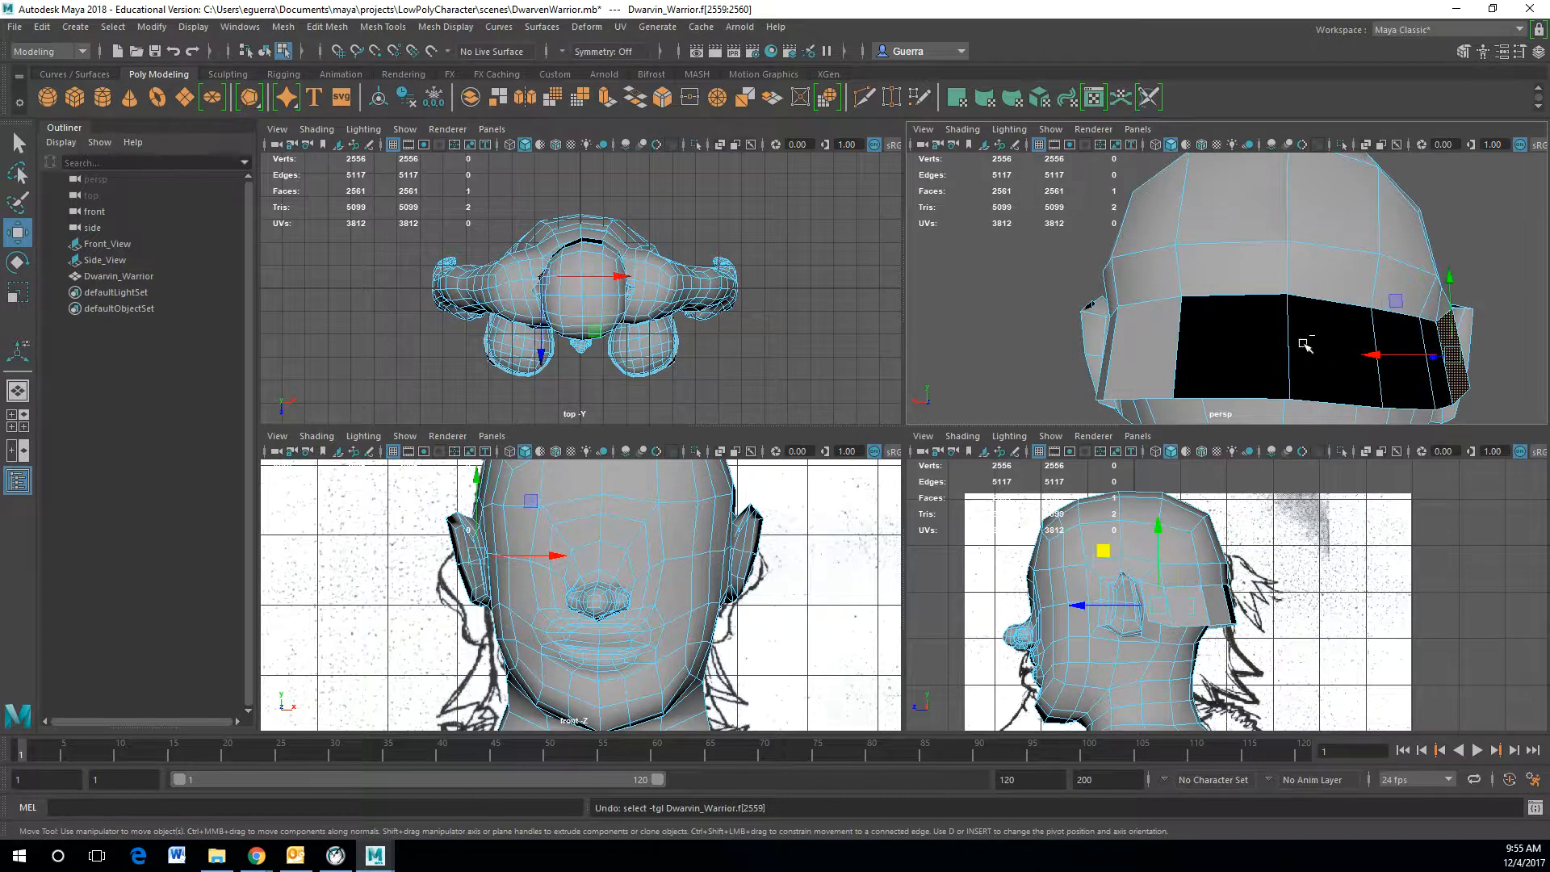
{"action": "key", "text": "ctrl+z"}
Step: Reposition vertices of the cut line on the side of the head
{"action": "scroll", "coordinate": [1330, 339], "scroll_direction": "up", "scroll_amount": 5}
{"action": "right_click_drag", "start_coordinate": [1368, 305], "coordinate": [1344, 298]}
{"action": "left_click", "coordinate": [1344, 299]}
{"action": "left_click_drag", "start_coordinate": [1290, 303], "coordinate": [1250, 305]}
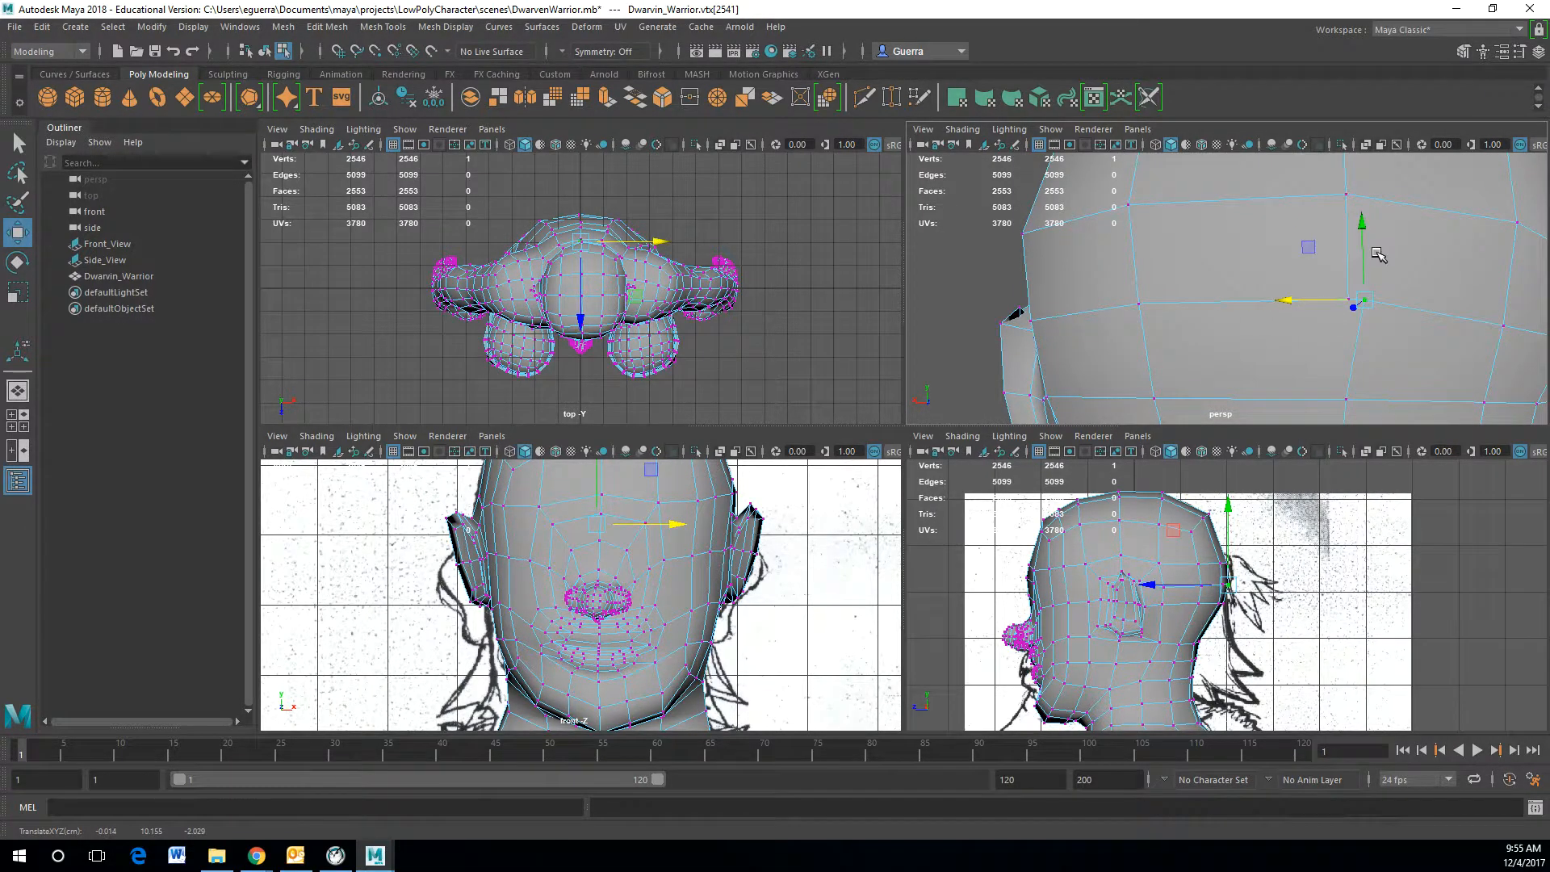
{"action": "left_click_drag", "start_coordinate": [1368, 253], "coordinate": [1346, 301]}
{"action": "left_click", "coordinate": [1356, 300]}
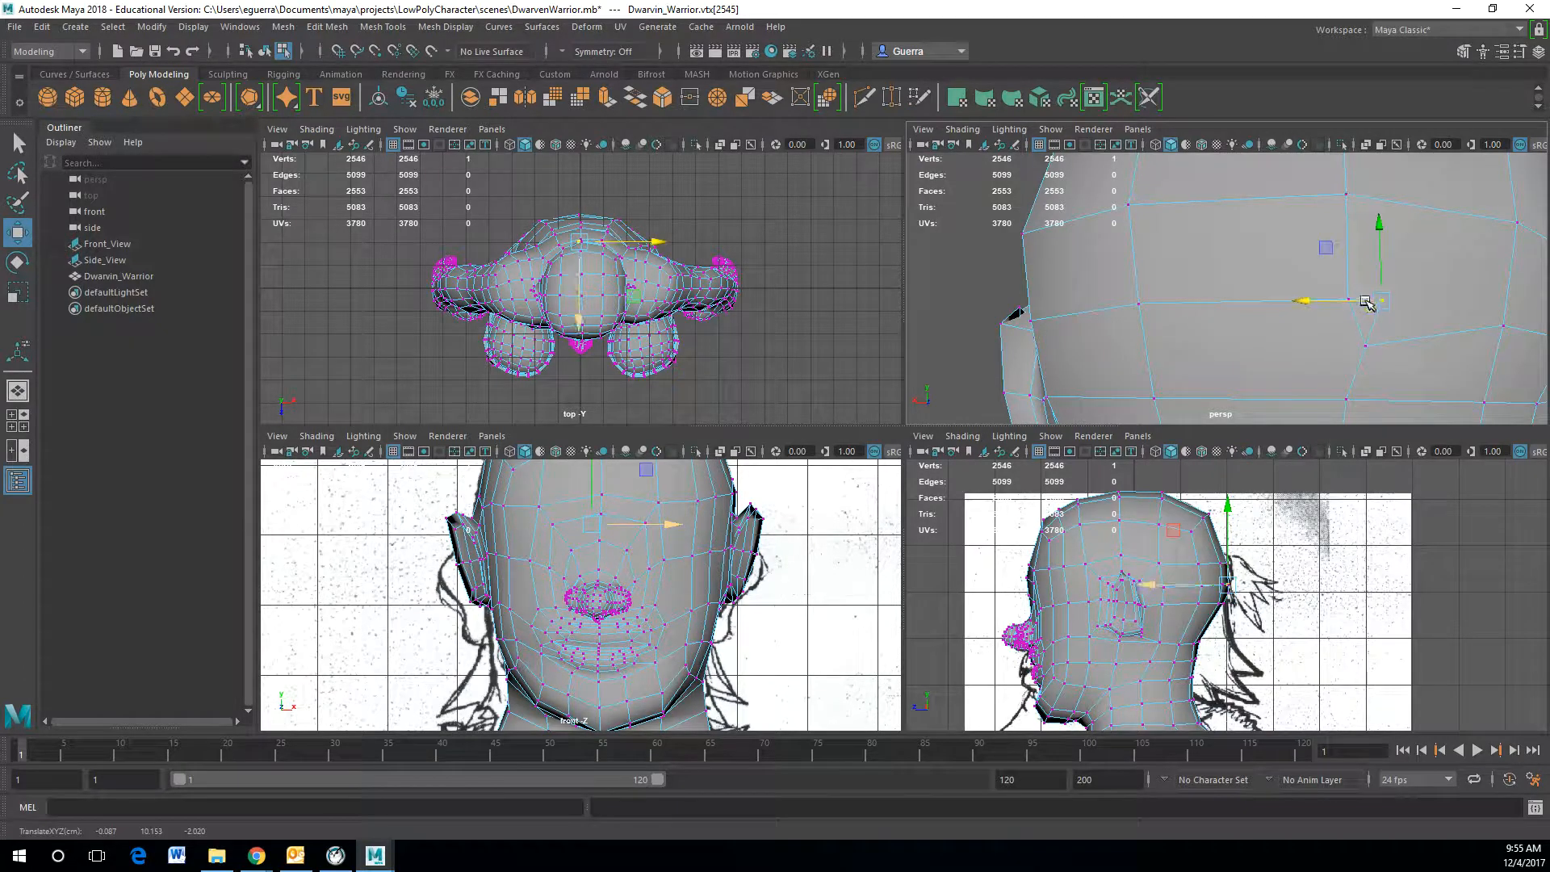
Step: Delete an extra vertex from the cut line on the side of the head
{"action": "left_click", "coordinate": [1460, 298]}
{"action": "right_click_drag", "start_coordinate": [1416, 298], "coordinate": [1429, 255]}
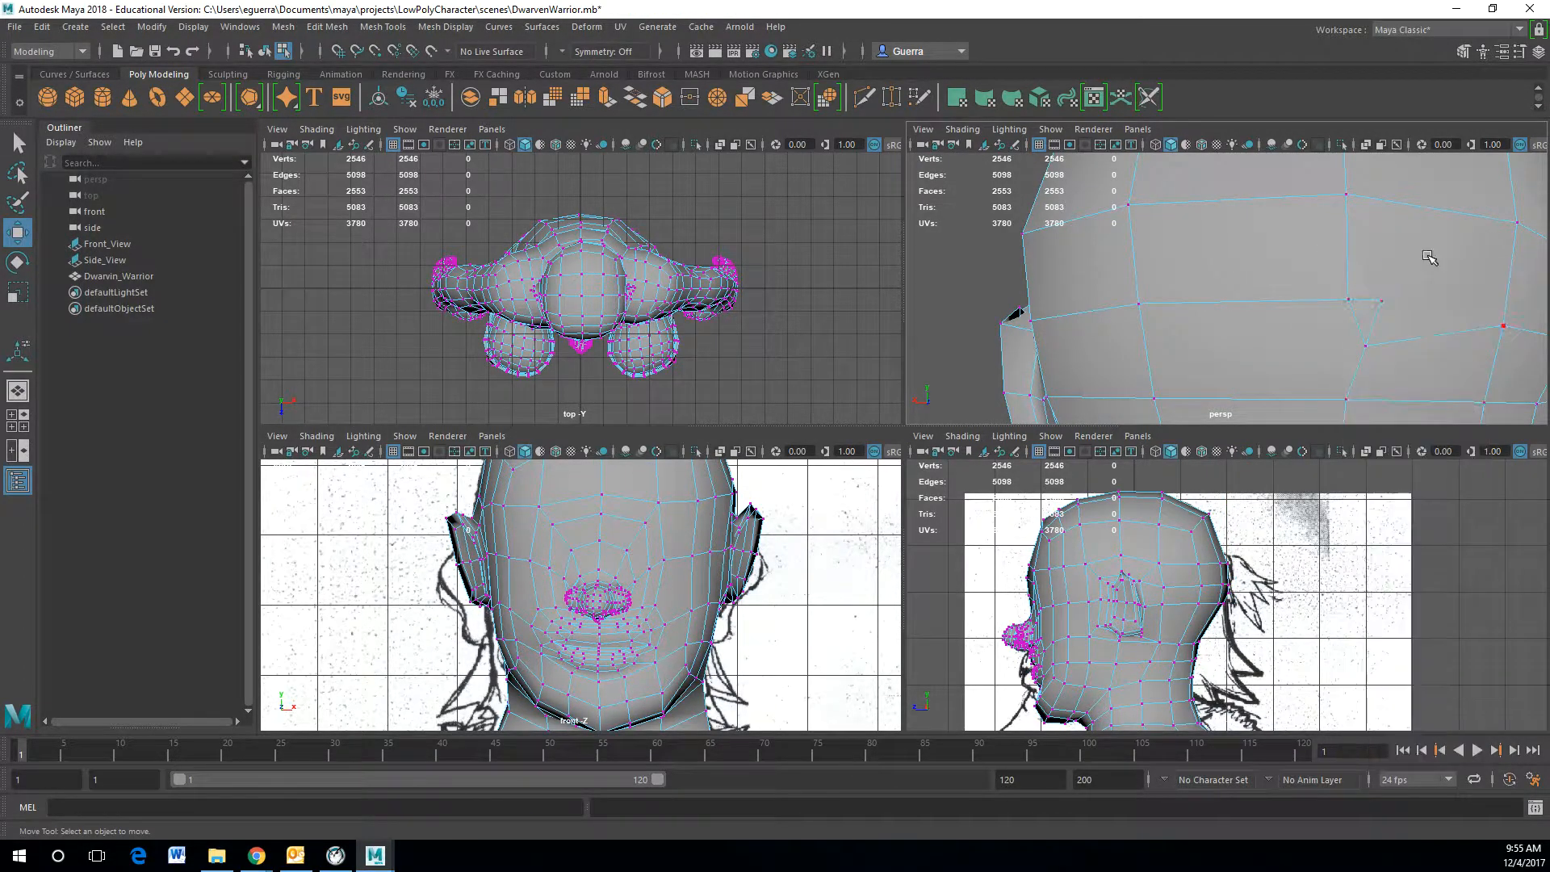
{"action": "left_click", "coordinate": [1368, 300]}
{"action": "key", "text": "Delete"}
Step: Delete a stray edge beside the cut line
{"action": "left_click", "coordinate": [1366, 329]}
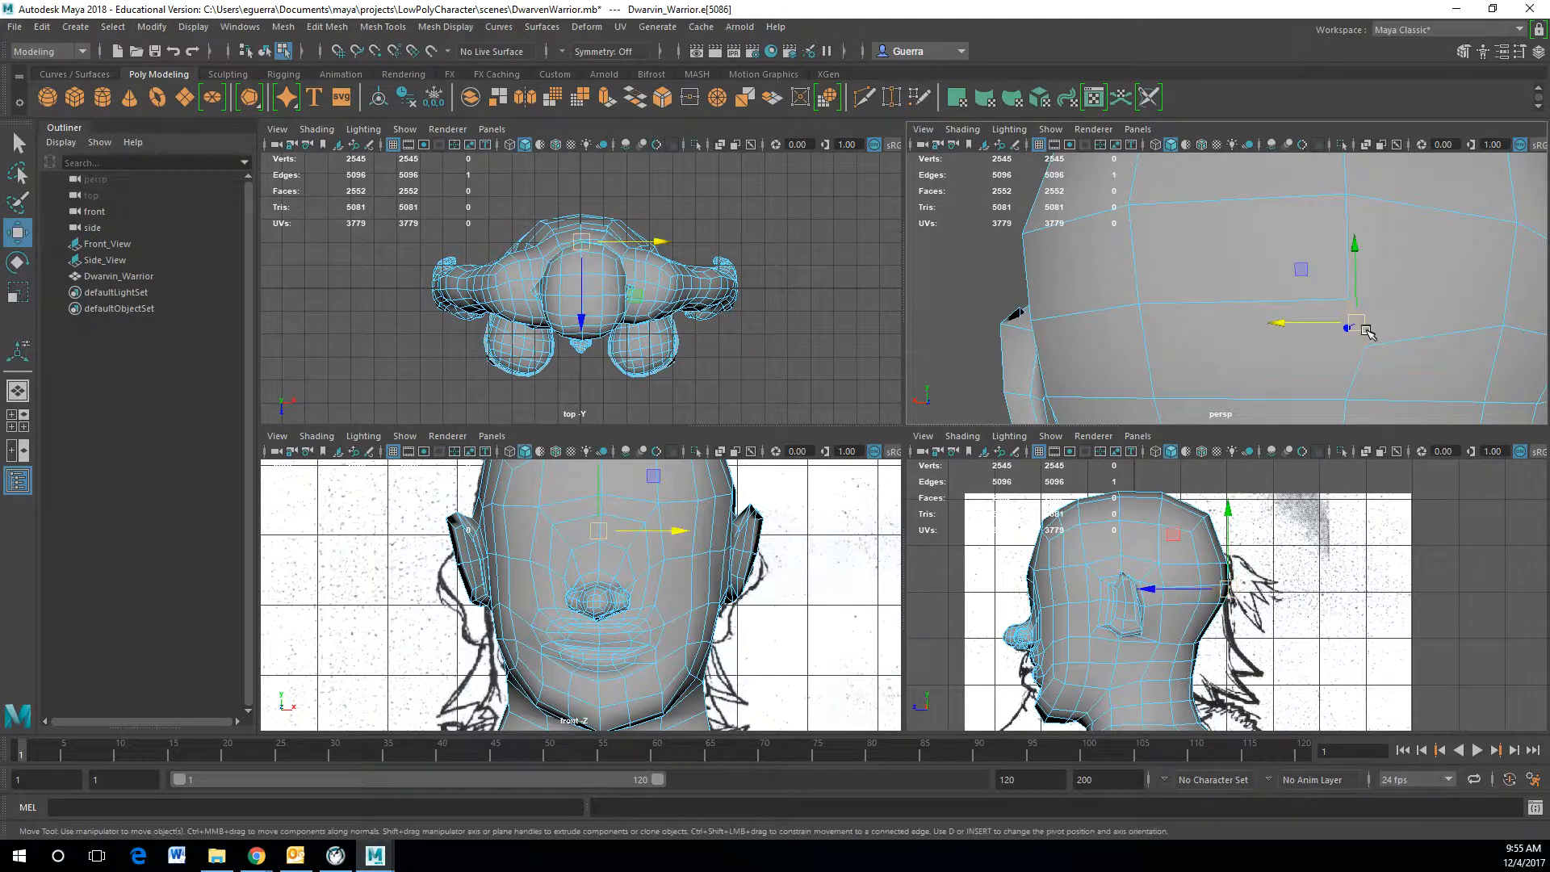
{"action": "right_click_drag", "start_coordinate": [1365, 344], "coordinate": [1365, 296]}
{"action": "left_click", "coordinate": [1359, 336]}
{"action": "key", "text": "Delete"}
Step: Merge two adjacent vertices on the cut line
{"action": "right_click_drag", "start_coordinate": [1378, 348], "coordinate": [1324, 347]}
{"action": "left_click", "coordinate": [1357, 348]}
{"action": "left_click", "coordinate": [1348, 301], "text": "shift"}
{"action": "left_click", "coordinate": [444, 27]}
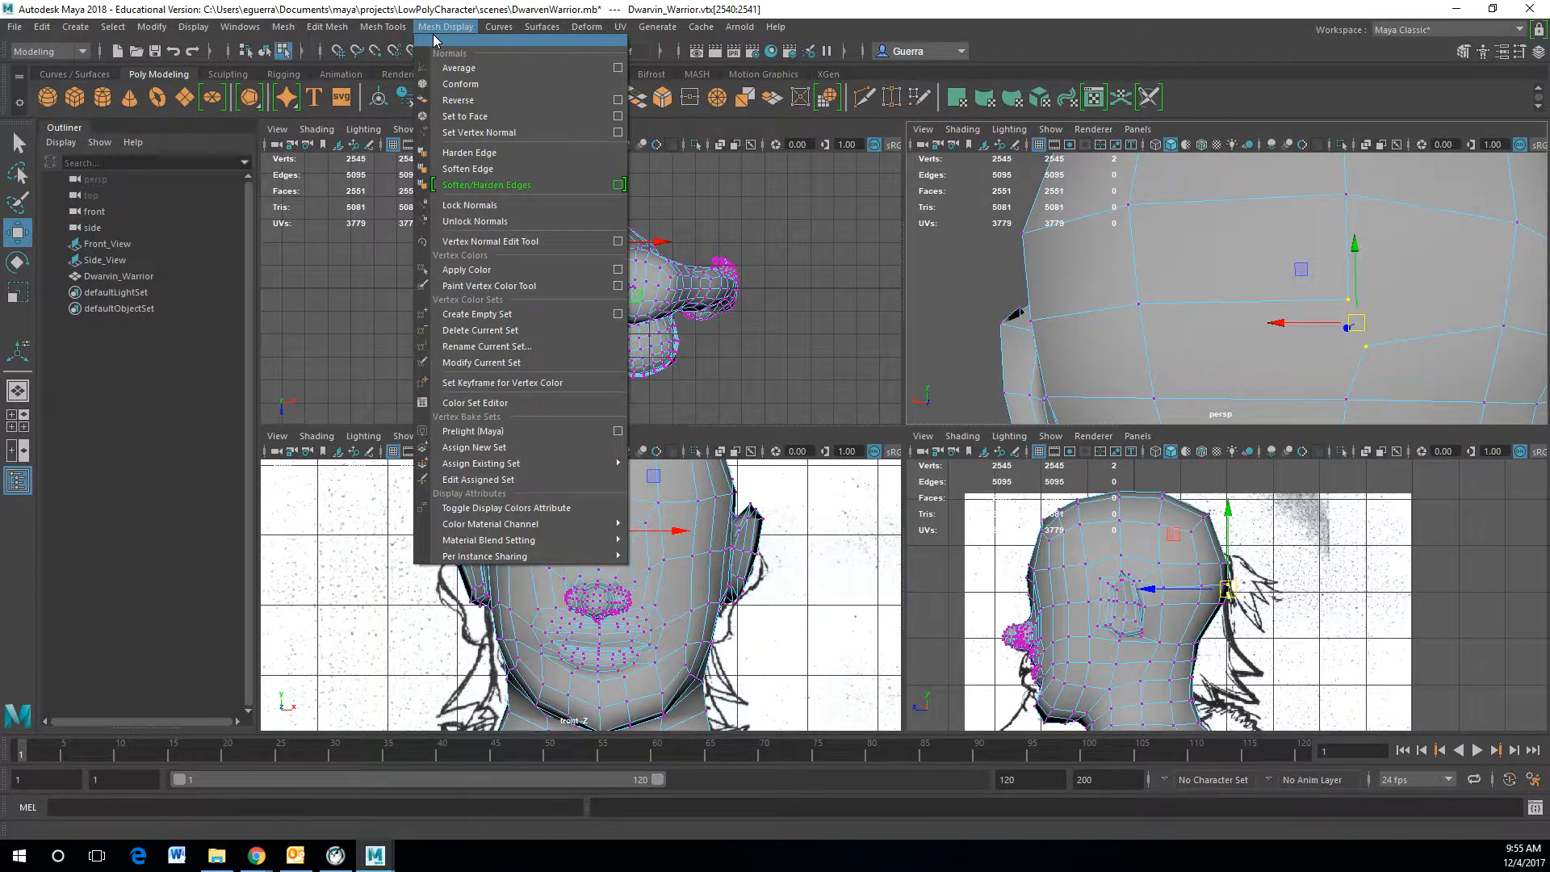
{"action": "mouse_move", "coordinate": [376, 25]}
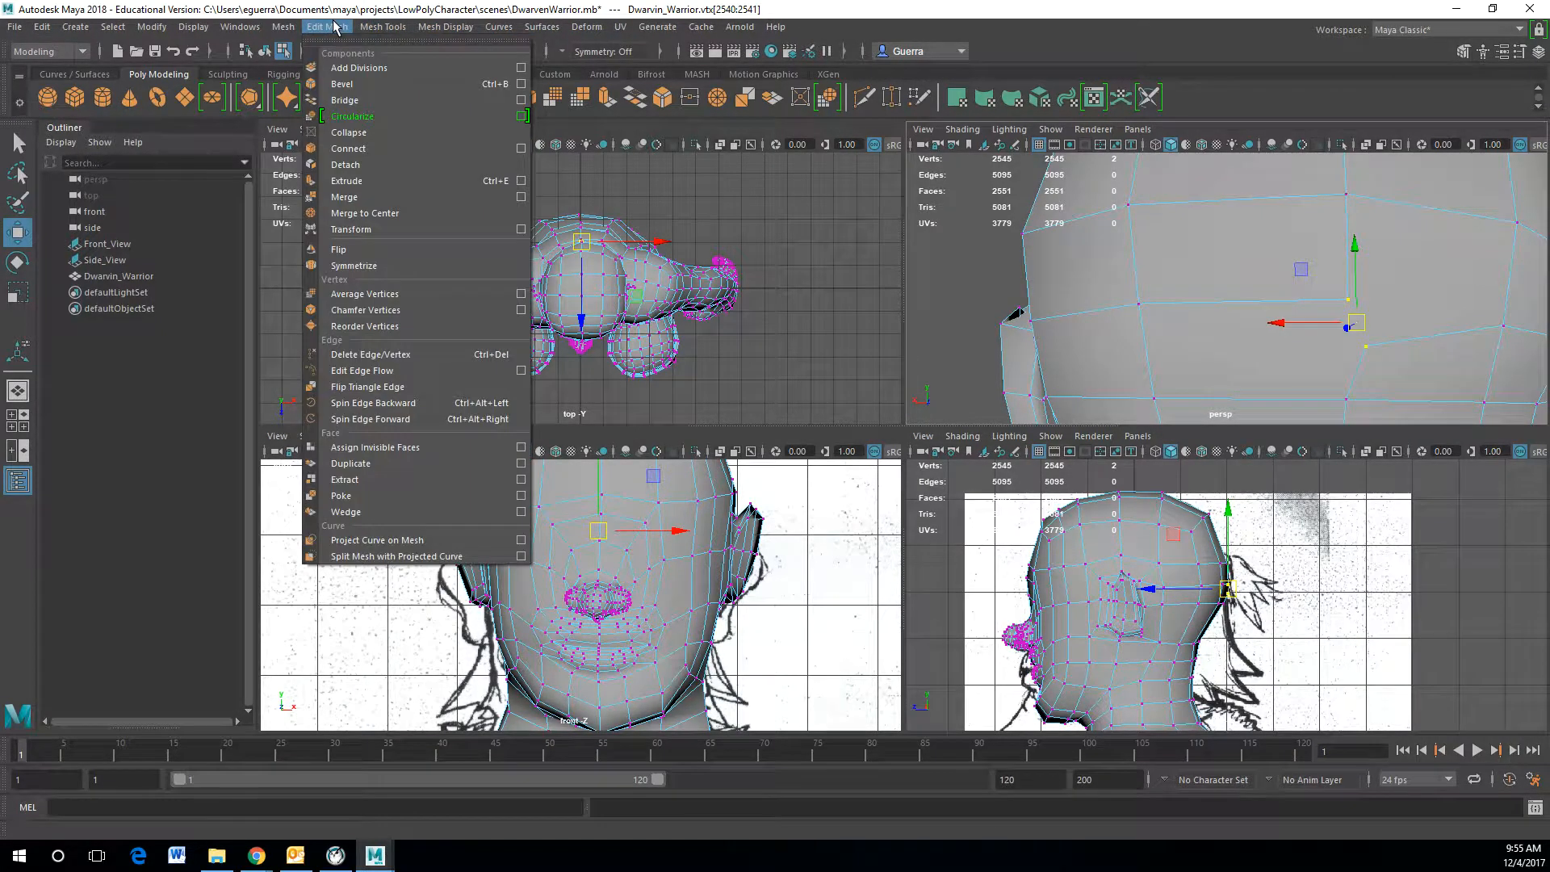
{"action": "left_click", "coordinate": [343, 196]}
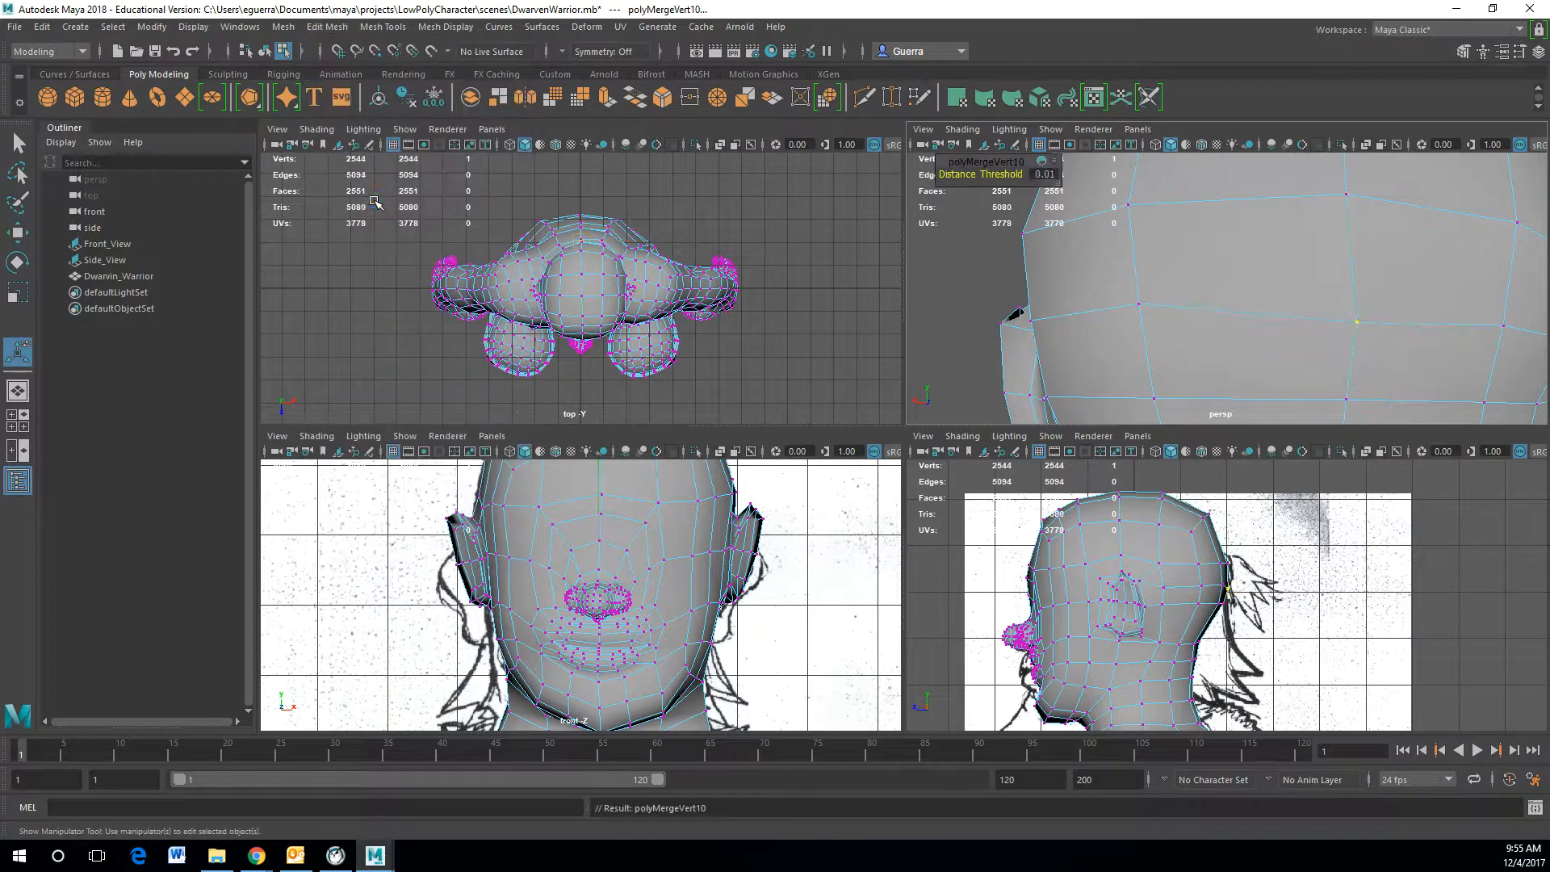
Step: Move vertices of the cut line near the ear into a smoother line
{"action": "key", "text": "w"}
{"action": "left_click_drag", "start_coordinate": [1362, 264], "coordinate": [1358, 247]}
{"action": "left_click", "coordinate": [1135, 309]}
{"action": "scroll", "coordinate": [1154, 336], "scroll_direction": "up", "scroll_amount": 2}
{"action": "left_click_drag", "start_coordinate": [1155, 338], "coordinate": [1324, 349], "text": "alt"}
{"action": "left_click_drag", "start_coordinate": [1134, 361], "coordinate": [965, 382], "text": "alt"}
{"action": "left_click", "coordinate": [922, 357]}
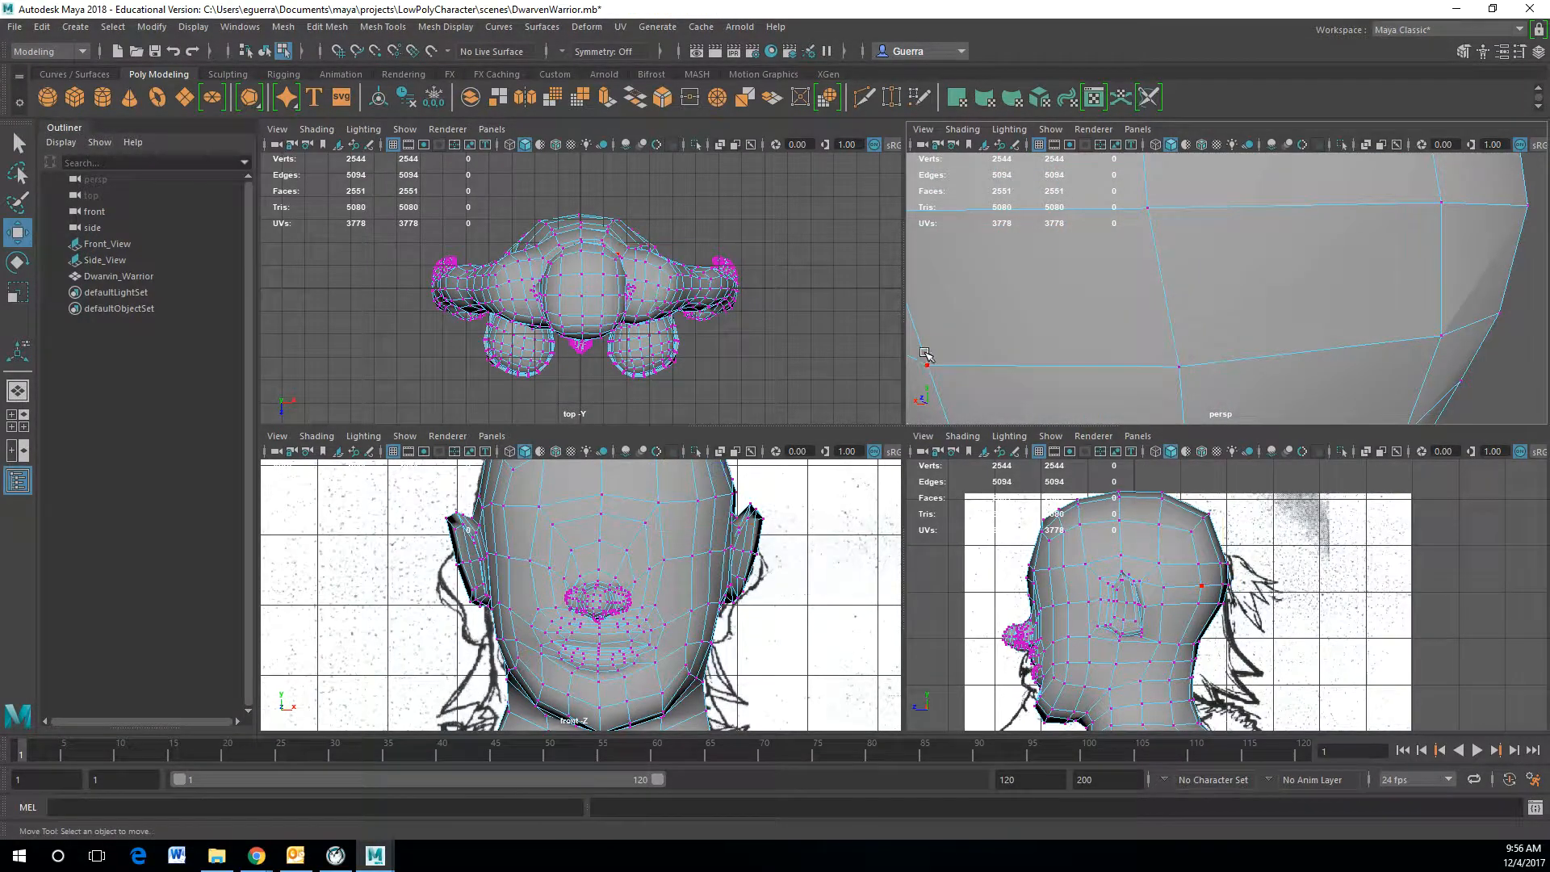
{"action": "left_click", "coordinate": [926, 360]}
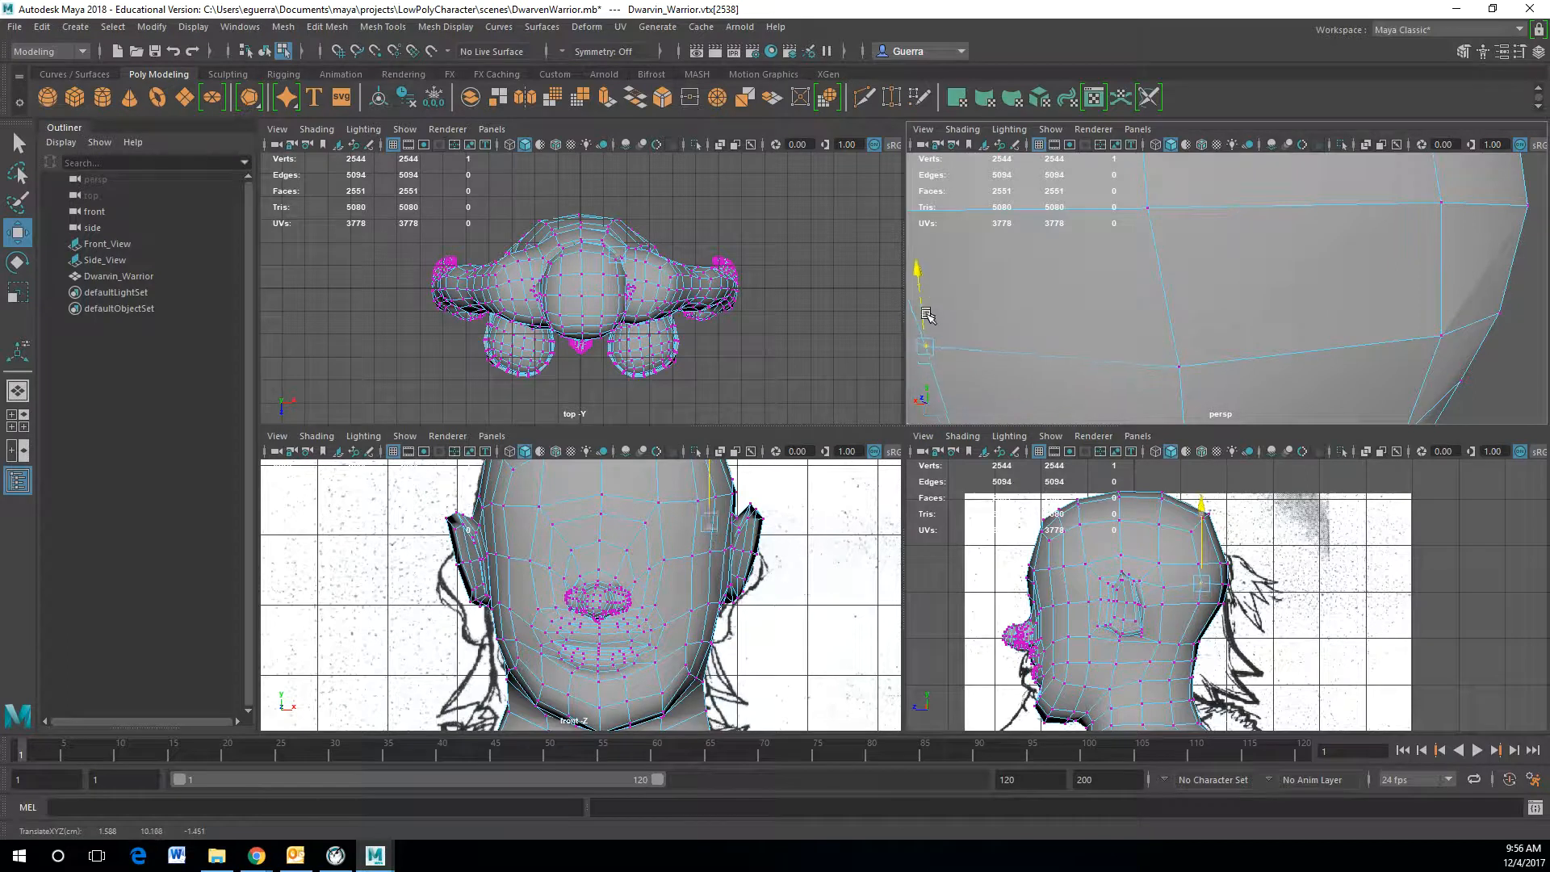
{"action": "left_click_drag", "start_coordinate": [1050, 317], "coordinate": [1097, 284], "text": "alt"}
{"action": "left_click", "coordinate": [1283, 320]}
{"action": "left_click_drag", "start_coordinate": [1283, 320], "coordinate": [1275, 273]}
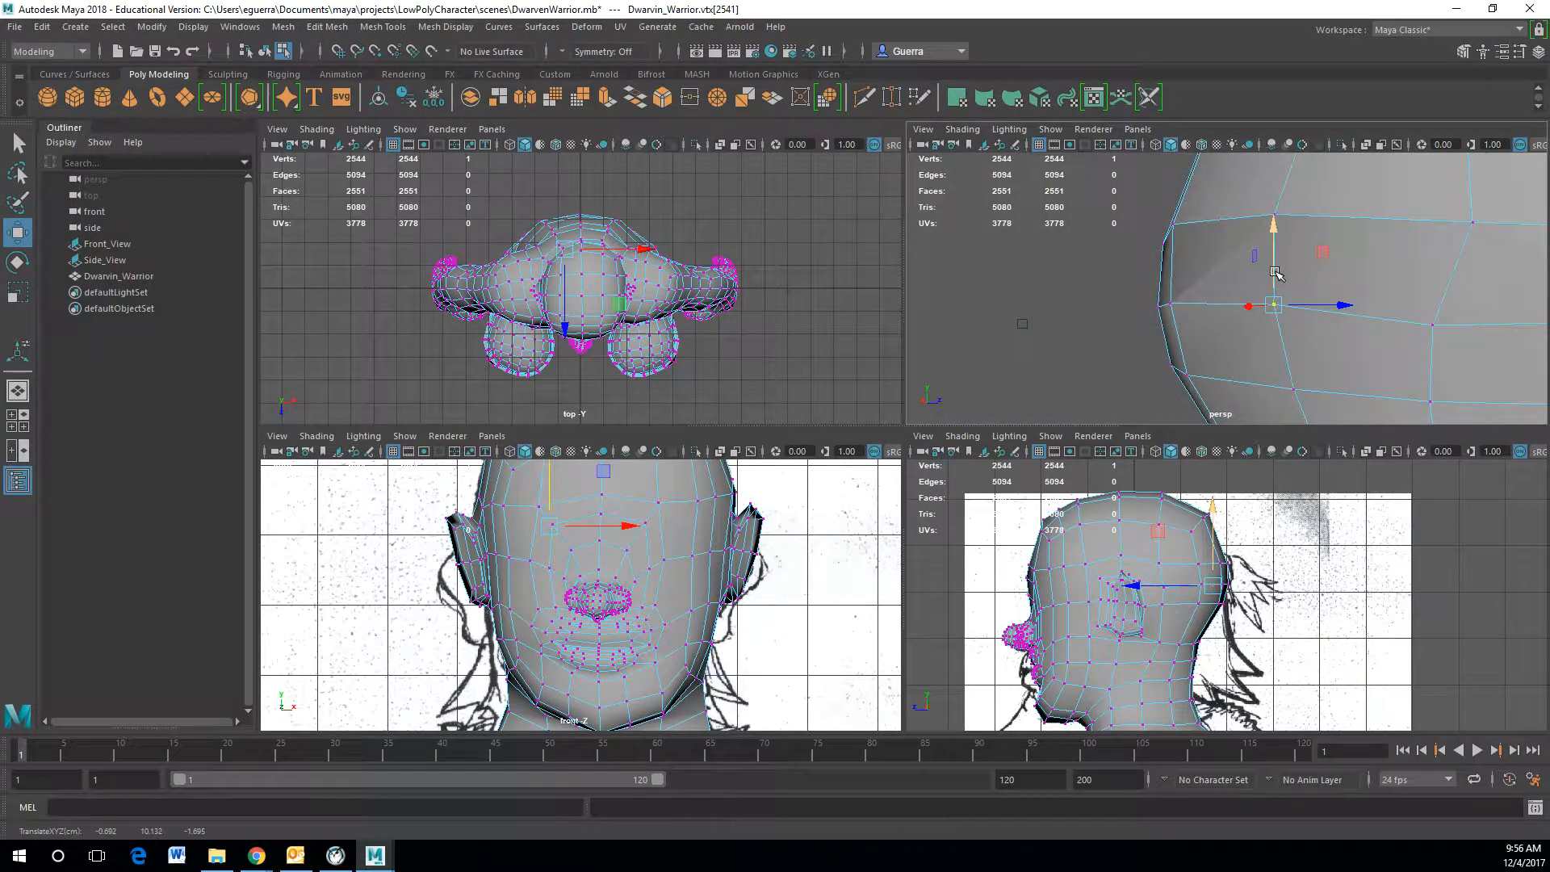
Step: Adjust more cut-line vertices behind the ear
{"action": "left_click", "coordinate": [1444, 322]}
{"action": "scroll", "coordinate": [1465, 309], "scroll_direction": "down", "scroll_amount": 3}
{"action": "right_click_drag", "start_coordinate": [1362, 288], "coordinate": [1362, 257]}
{"action": "left_click", "coordinate": [1402, 297]}
{"action": "left_click", "coordinate": [1323, 304], "text": "shift"}
{"action": "left_click_drag", "start_coordinate": [1308, 305], "coordinate": [1442, 325], "text": "alt"}
{"action": "double_click", "coordinate": [1162, 314]}
{"action": "left_click_drag", "start_coordinate": [1229, 311], "coordinate": [969, 333], "text": "alt"}
{"action": "key", "text": "ctrl+z"}
Step: Start selecting the cut line's edges on the side of the head
{"action": "left_click", "coordinate": [1332, 342], "text": "shift"}
{"action": "left_click", "coordinate": [1250, 327], "text": "shift"}
{"action": "right_click_drag", "start_coordinate": [1226, 325], "coordinate": [1172, 342]}
{"action": "left_click", "coordinate": [1224, 338]}
{"action": "left_click_drag", "start_coordinate": [1217, 313], "coordinate": [1222, 293]}
{"action": "key", "text": "ctrl+z"}
{"action": "right_click_drag", "start_coordinate": [1435, 335], "coordinate": [1432, 288]}
{"action": "left_click", "coordinate": [1440, 330]}
{"action": "left_click", "coordinate": [1401, 339], "text": "shift"}
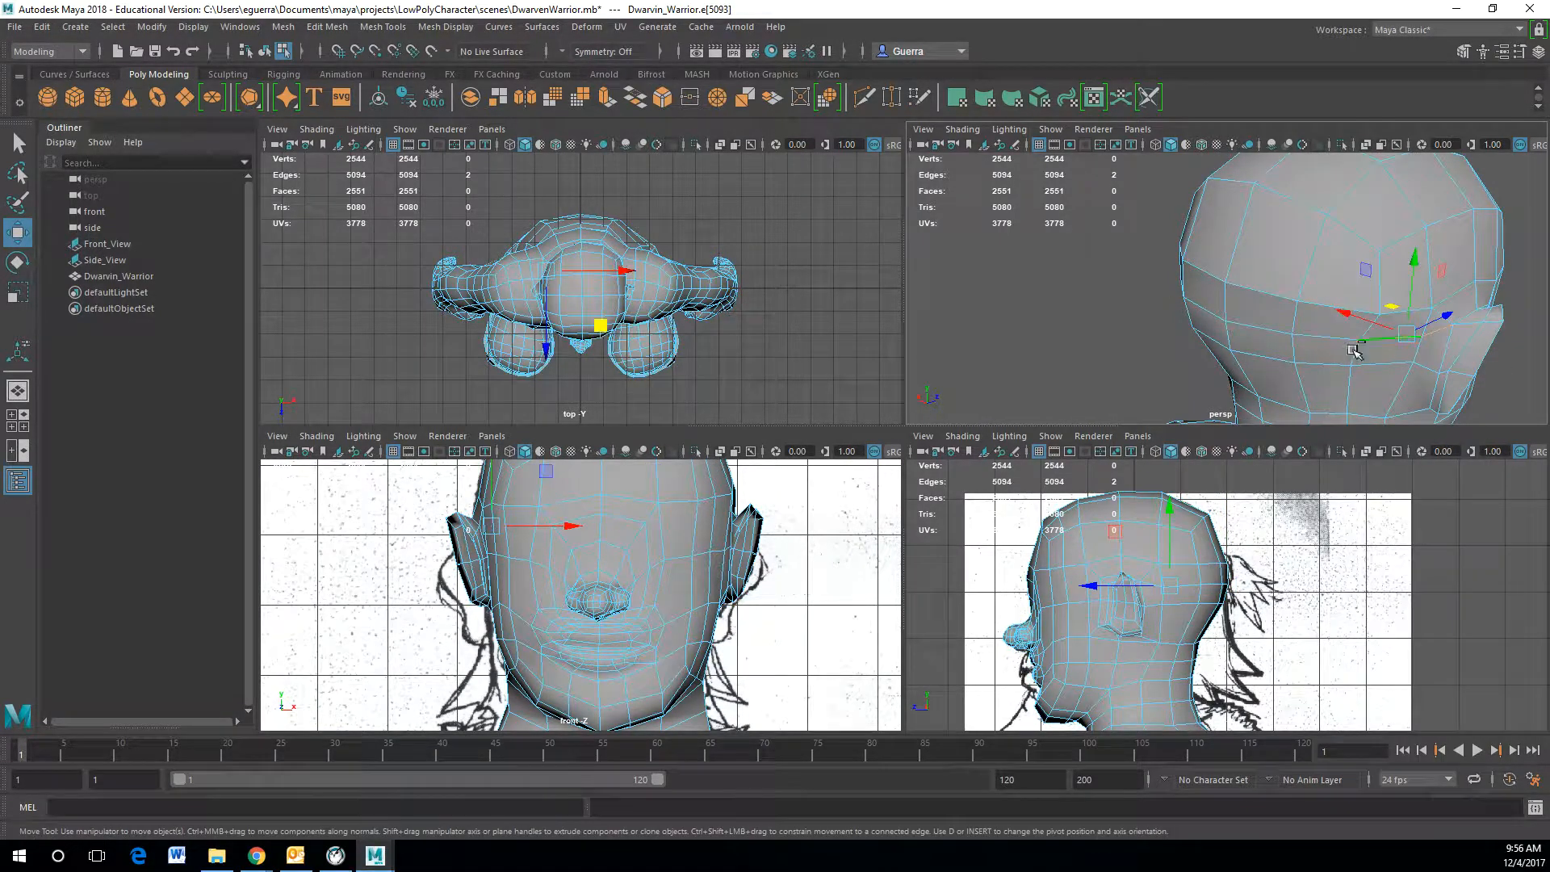
Step: Add the remaining cut-line edges around the side of the head to the selection
{"action": "left_click", "coordinate": [1305, 339], "text": "shift"}
{"action": "left_click", "coordinate": [1202, 317], "text": "shift"}
{"action": "left_click_drag", "start_coordinate": [1202, 315], "coordinate": [1152, 315], "text": "alt"}
{"action": "left_click", "coordinate": [1134, 314], "text": "shift"}
{"action": "left_click", "coordinate": [1084, 302], "text": "shift"}
{"action": "left_click_drag", "start_coordinate": [1182, 320], "coordinate": [1227, 298], "text": "alt"}
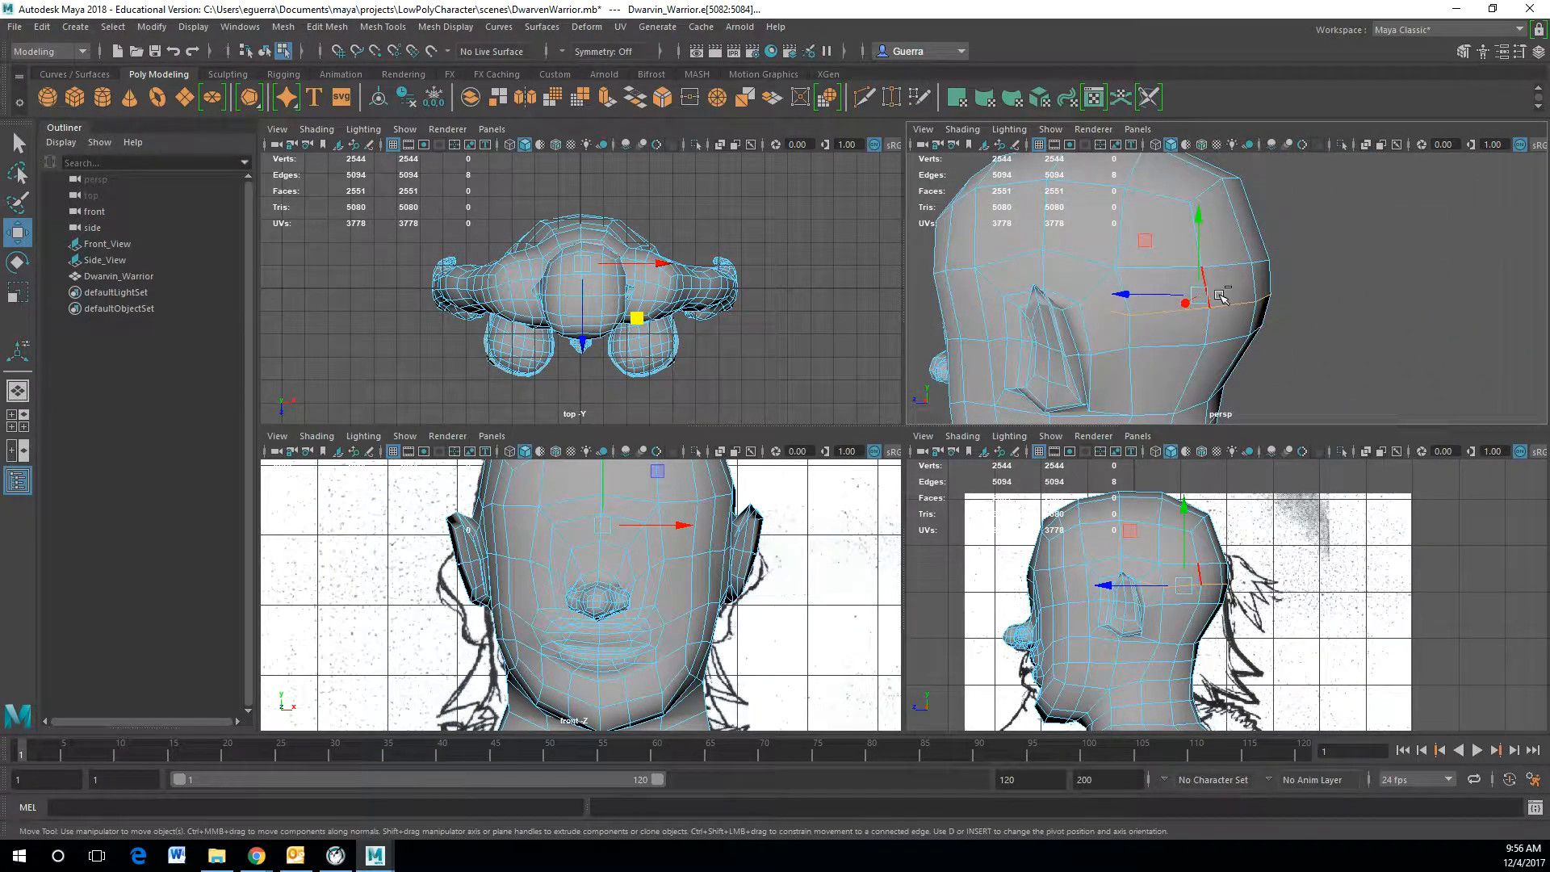
Step: Extrude the selected edges and pull them outward to extend the band
{"action": "key", "text": "ctrl+e"}
{"action": "left_click", "coordinate": [1330, 206]}
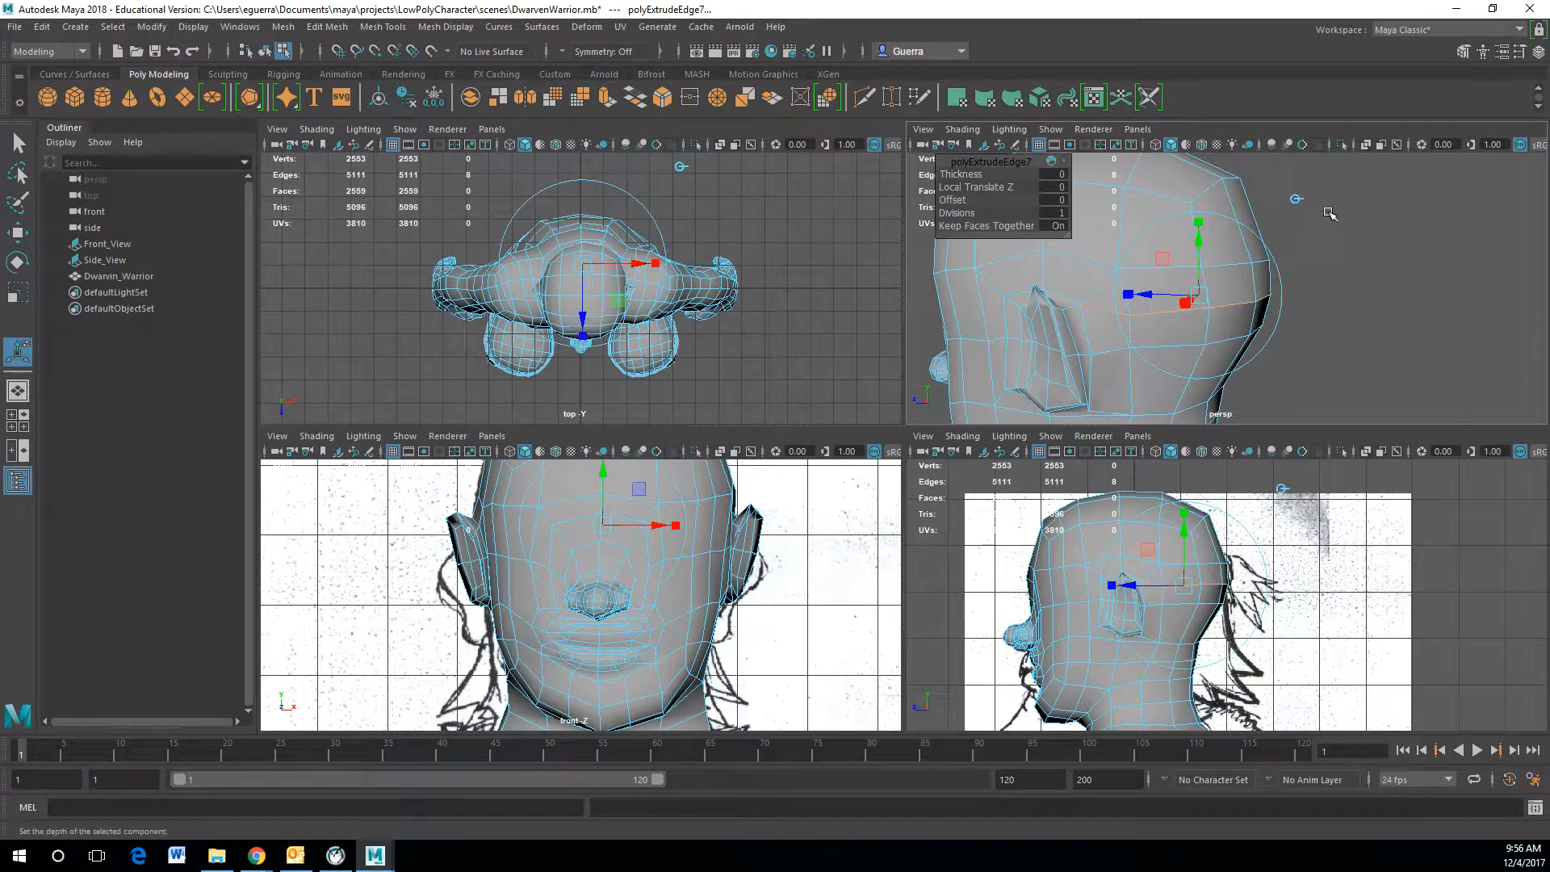
{"action": "left_click_drag", "start_coordinate": [1208, 265], "coordinate": [1128, 406]}
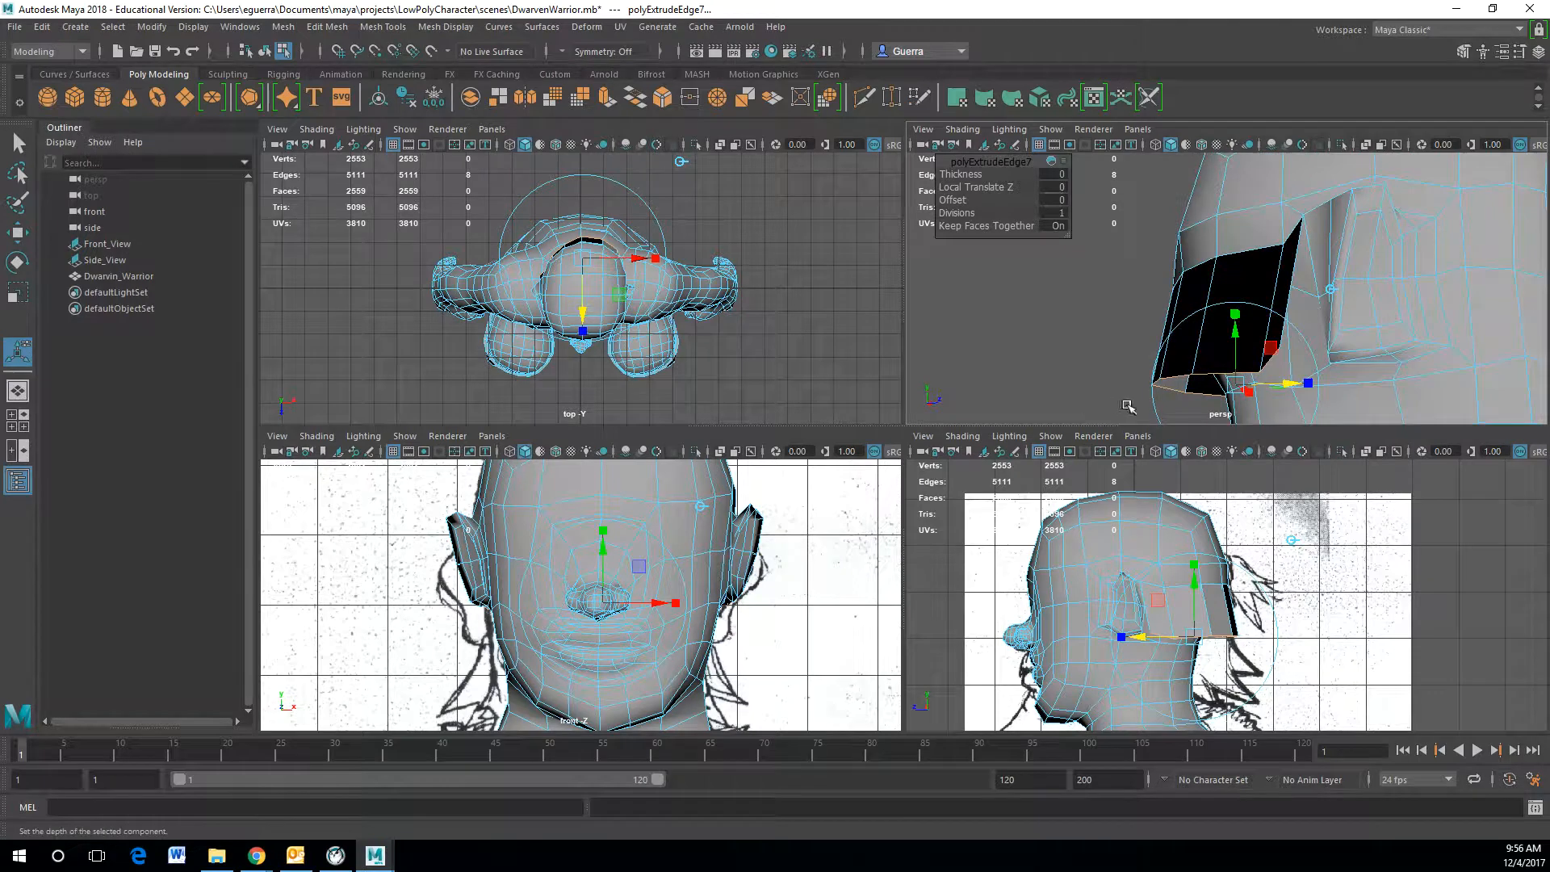
{"action": "right_click_drag", "start_coordinate": [1259, 305], "coordinate": [1247, 339]}
{"action": "left_click", "coordinate": [1233, 309]}
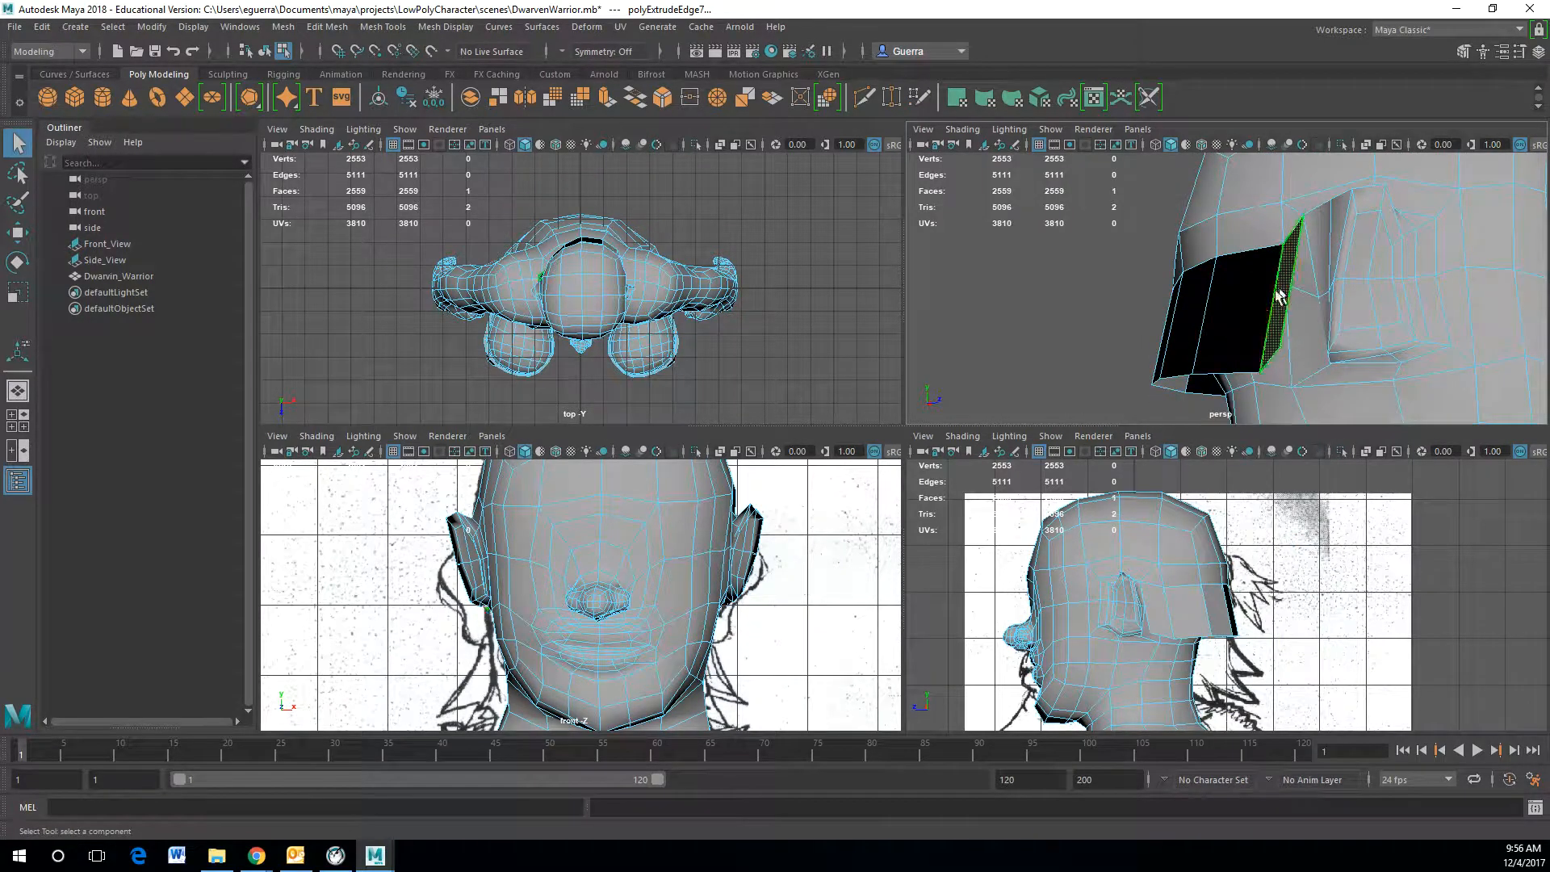
Step: Select the faces of the new band segment and reverse their normals
{"action": "left_click", "coordinate": [1188, 313], "text": "shift"}
{"action": "left_click", "coordinate": [1167, 322], "text": "shift"}
{"action": "left_click_drag", "start_coordinate": [1167, 323], "coordinate": [1309, 334], "text": "alt"}
{"action": "left_click", "coordinate": [1302, 274], "text": "shift"}
{"action": "left_click", "coordinate": [1285, 268], "text": "shift"}
{"action": "left_click", "coordinate": [1286, 235], "text": "shift"}
{"action": "left_click", "coordinate": [1253, 358]}
{"action": "left_click", "coordinate": [1305, 347], "text": "shift"}
{"action": "left_click", "coordinate": [1335, 316], "text": "shift"}
{"action": "middle_click_drag", "start_coordinate": [1309, 334], "coordinate": [1377, 342], "text": "alt"}
{"action": "left_click", "coordinate": [1380, 342], "text": "shift"}
{"action": "left_click", "coordinate": [1426, 329], "text": "shift"}
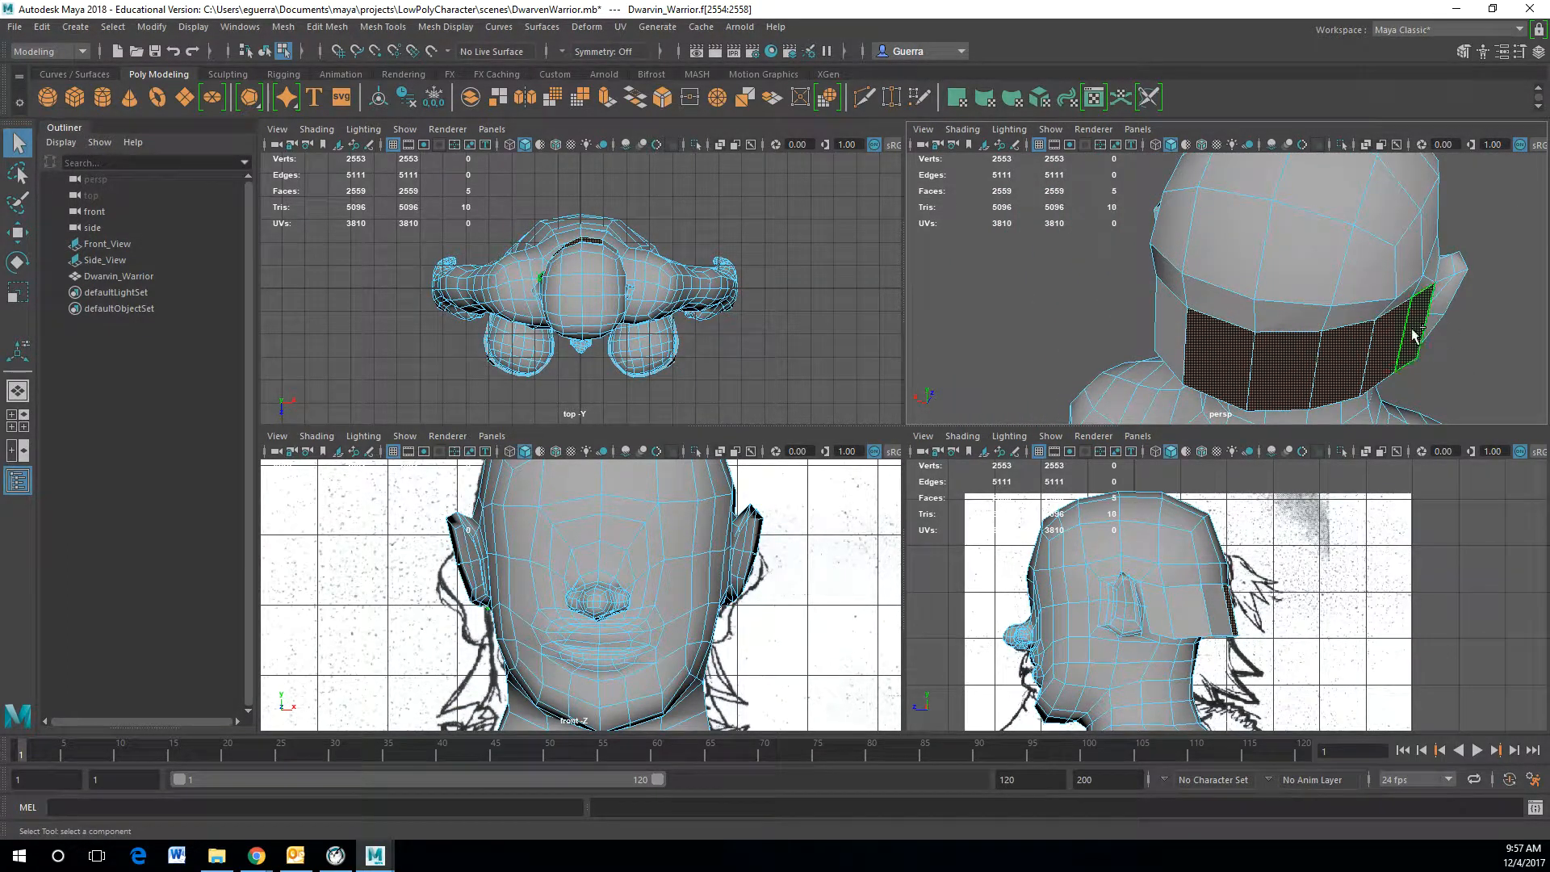
{"action": "left_click", "coordinate": [323, 28]}
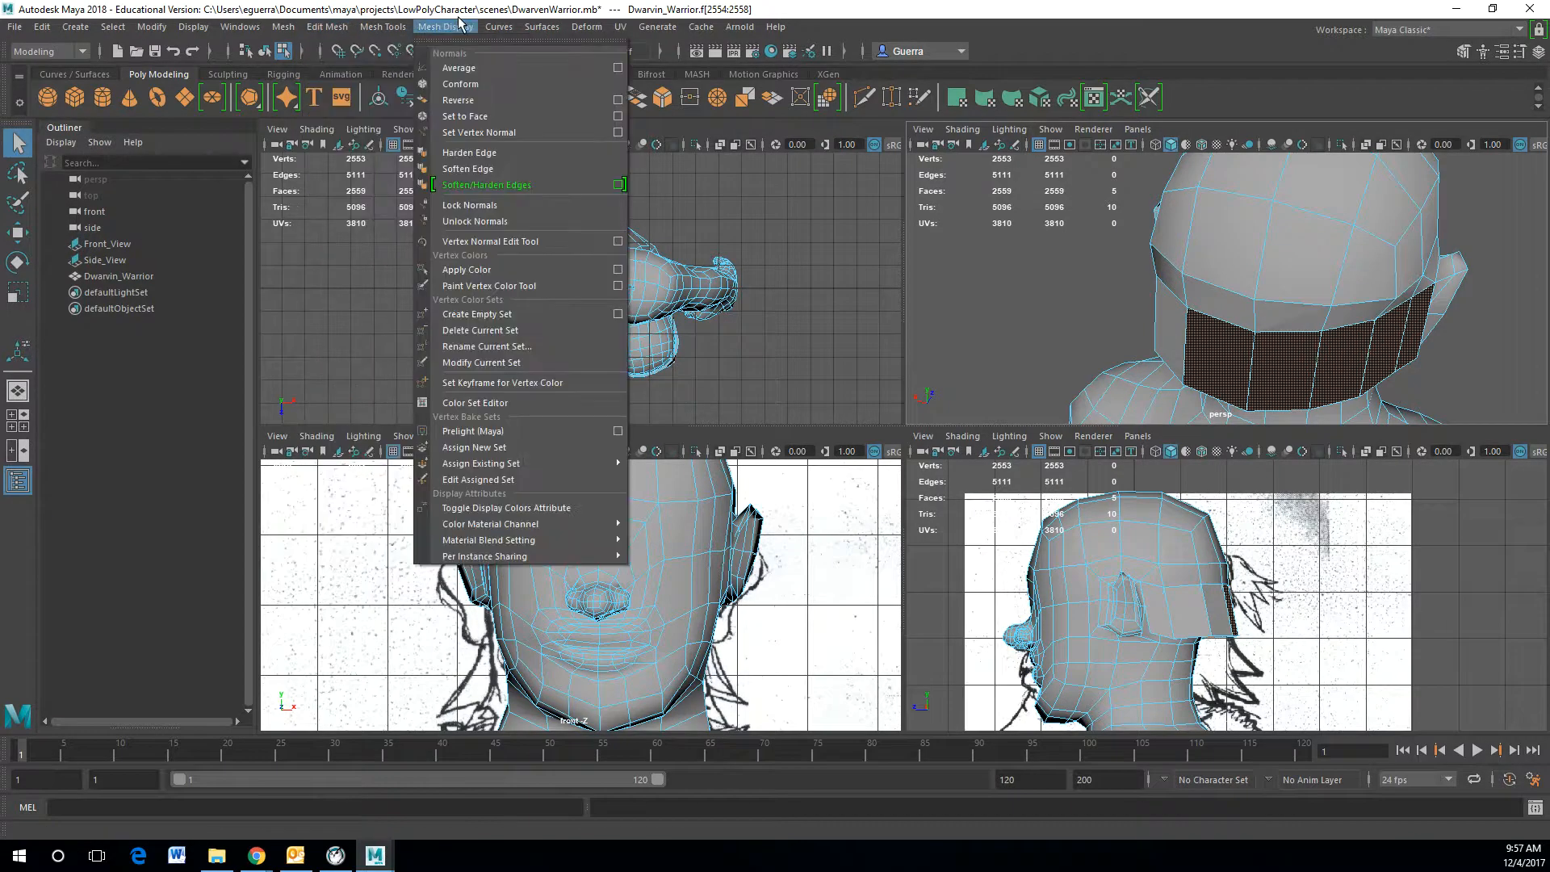
{"action": "left_click", "coordinate": [480, 107]}
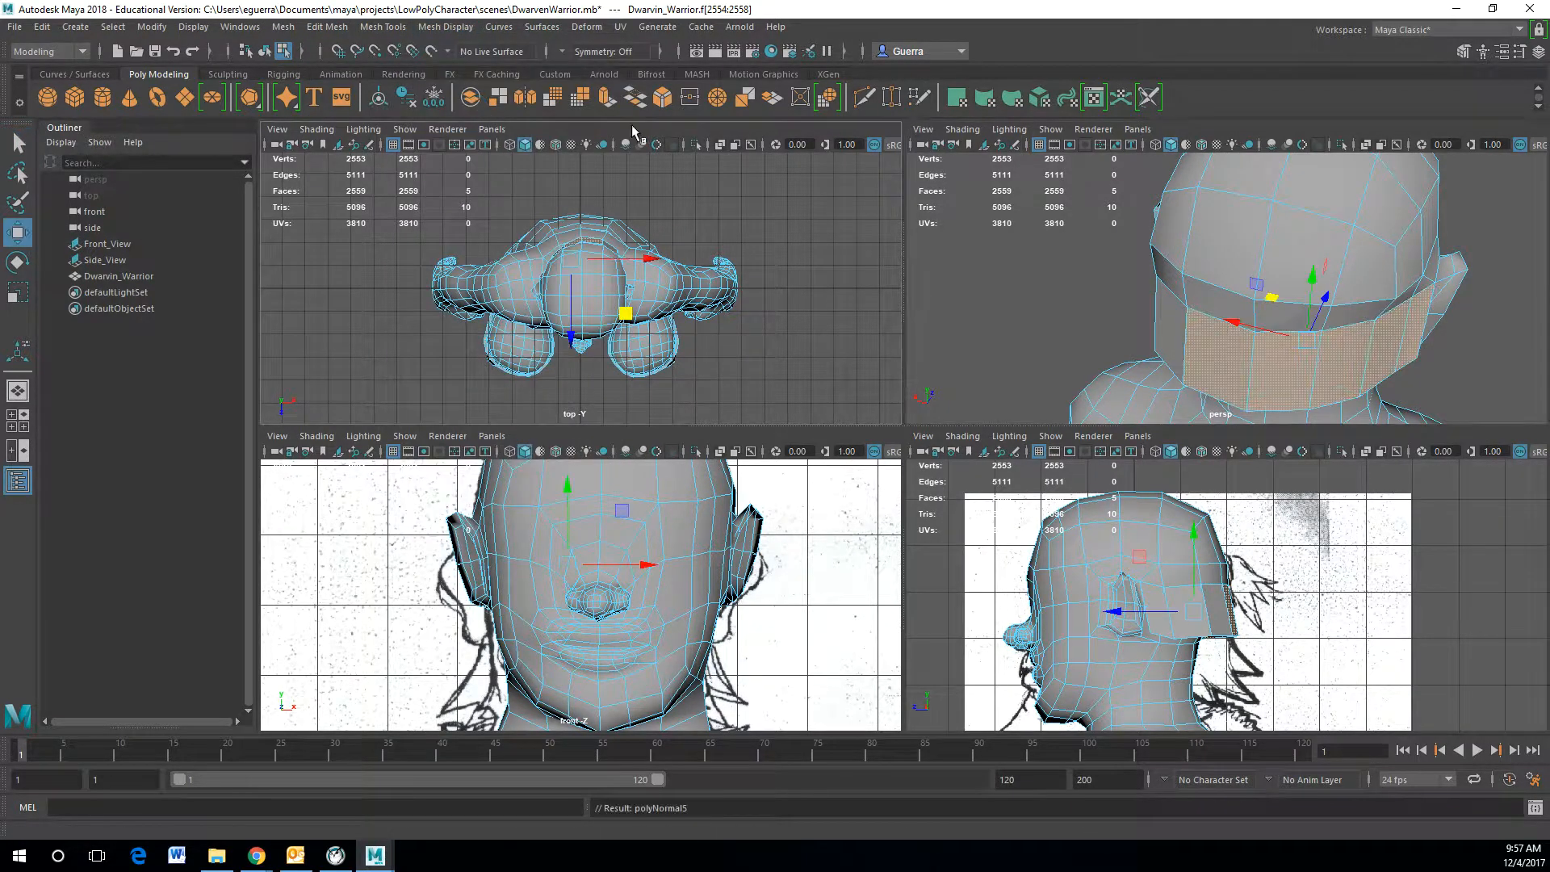
Step: Select the band's lower edges along the side of the head
{"action": "right_click_drag", "start_coordinate": [1274, 349], "coordinate": [1273, 297]}
{"action": "left_click_drag", "start_coordinate": [1295, 322], "coordinate": [1227, 304], "text": "alt"}
{"action": "left_click_drag", "start_coordinate": [1445, 414], "coordinate": [1435, 366], "text": "alt"}
{"action": "left_click", "coordinate": [1424, 346]}
{"action": "left_click", "coordinate": [1349, 355], "text": "shift"}
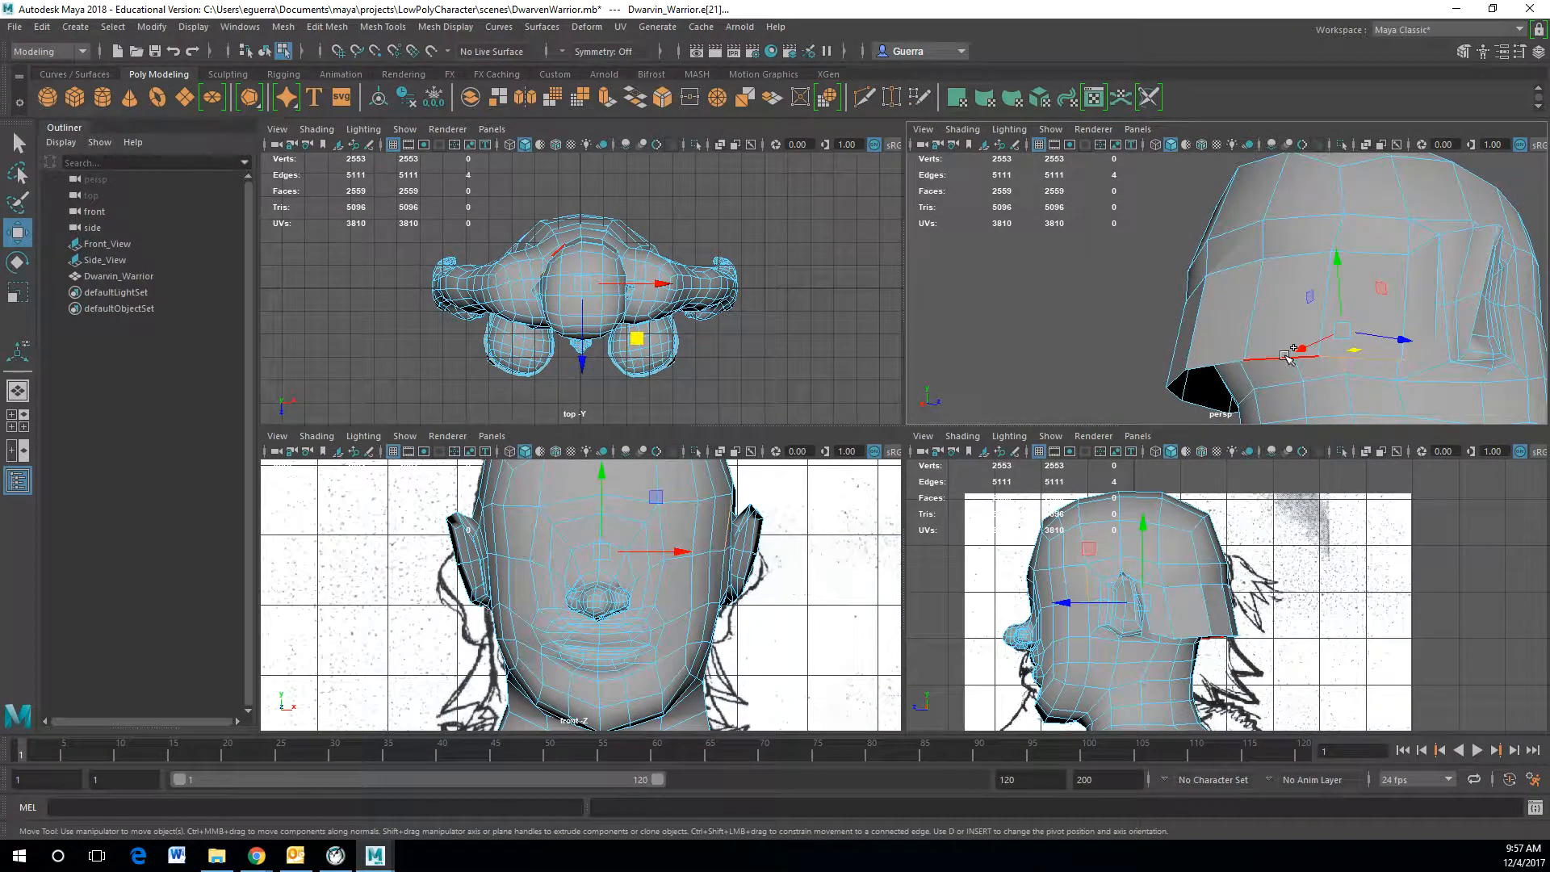
{"action": "key", "text": "ctrl+z"}
{"action": "left_click", "coordinate": [1326, 355], "text": "shift"}
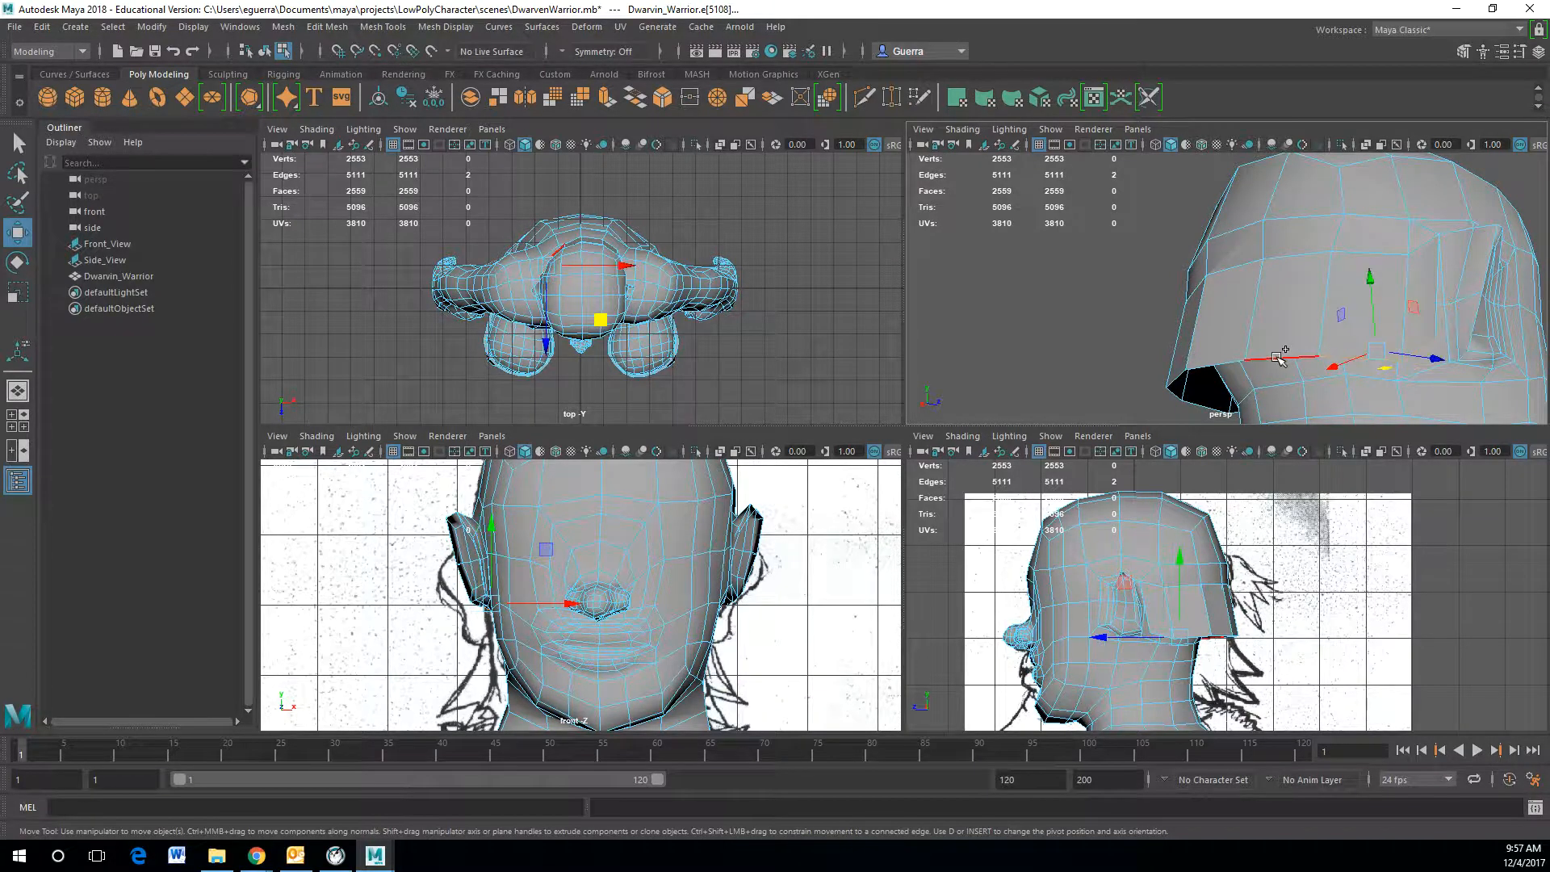
{"action": "left_click_drag", "start_coordinate": [1332, 356], "coordinate": [1494, 356], "text": "alt"}
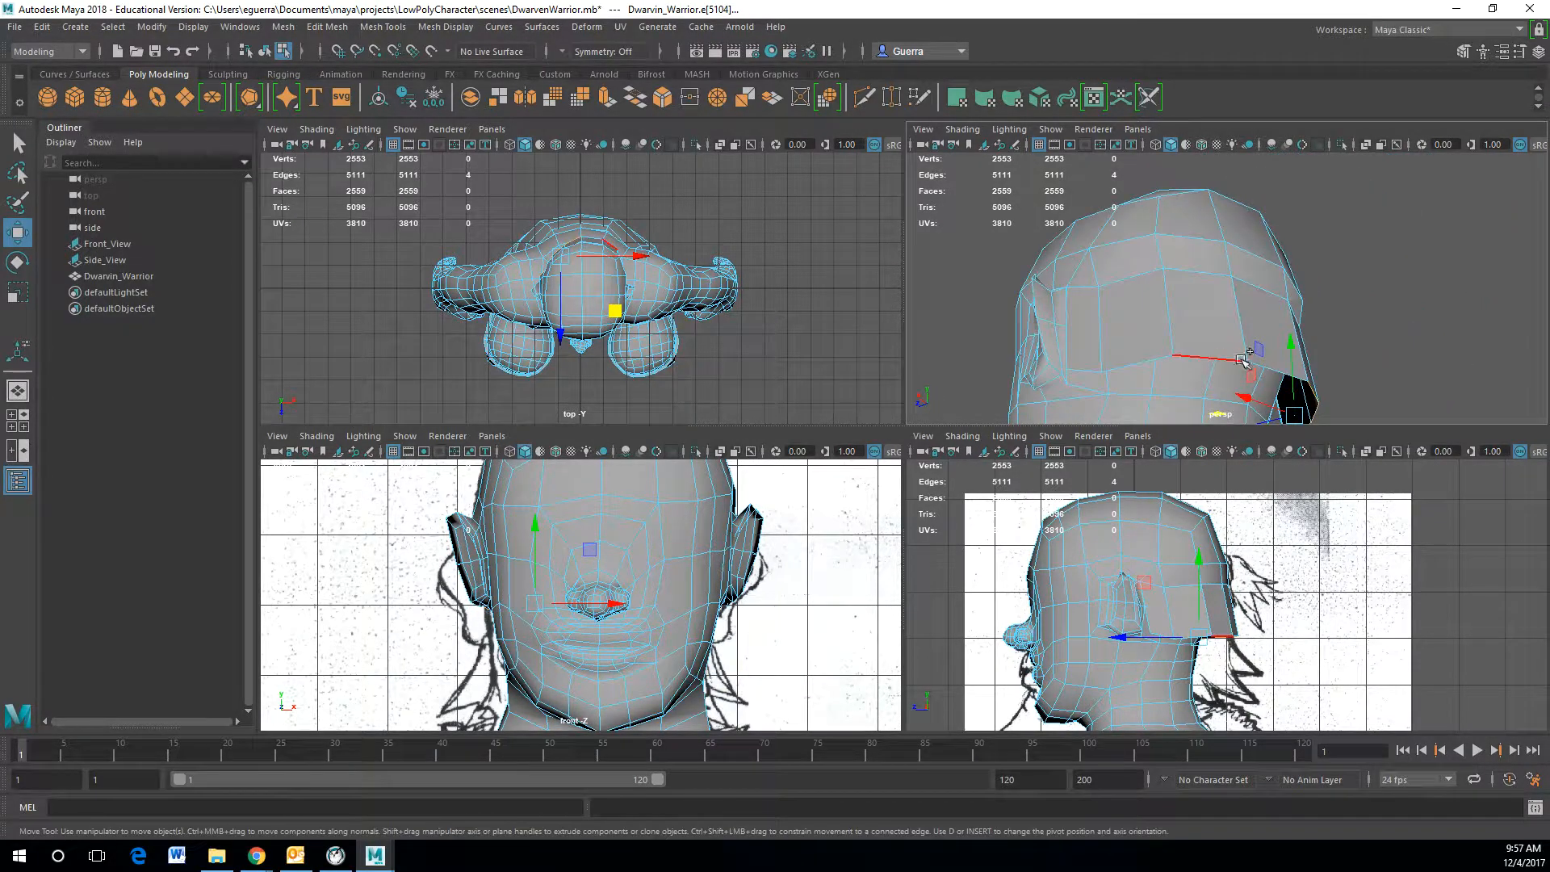
{"action": "left_click", "coordinate": [1271, 367], "text": "shift"}
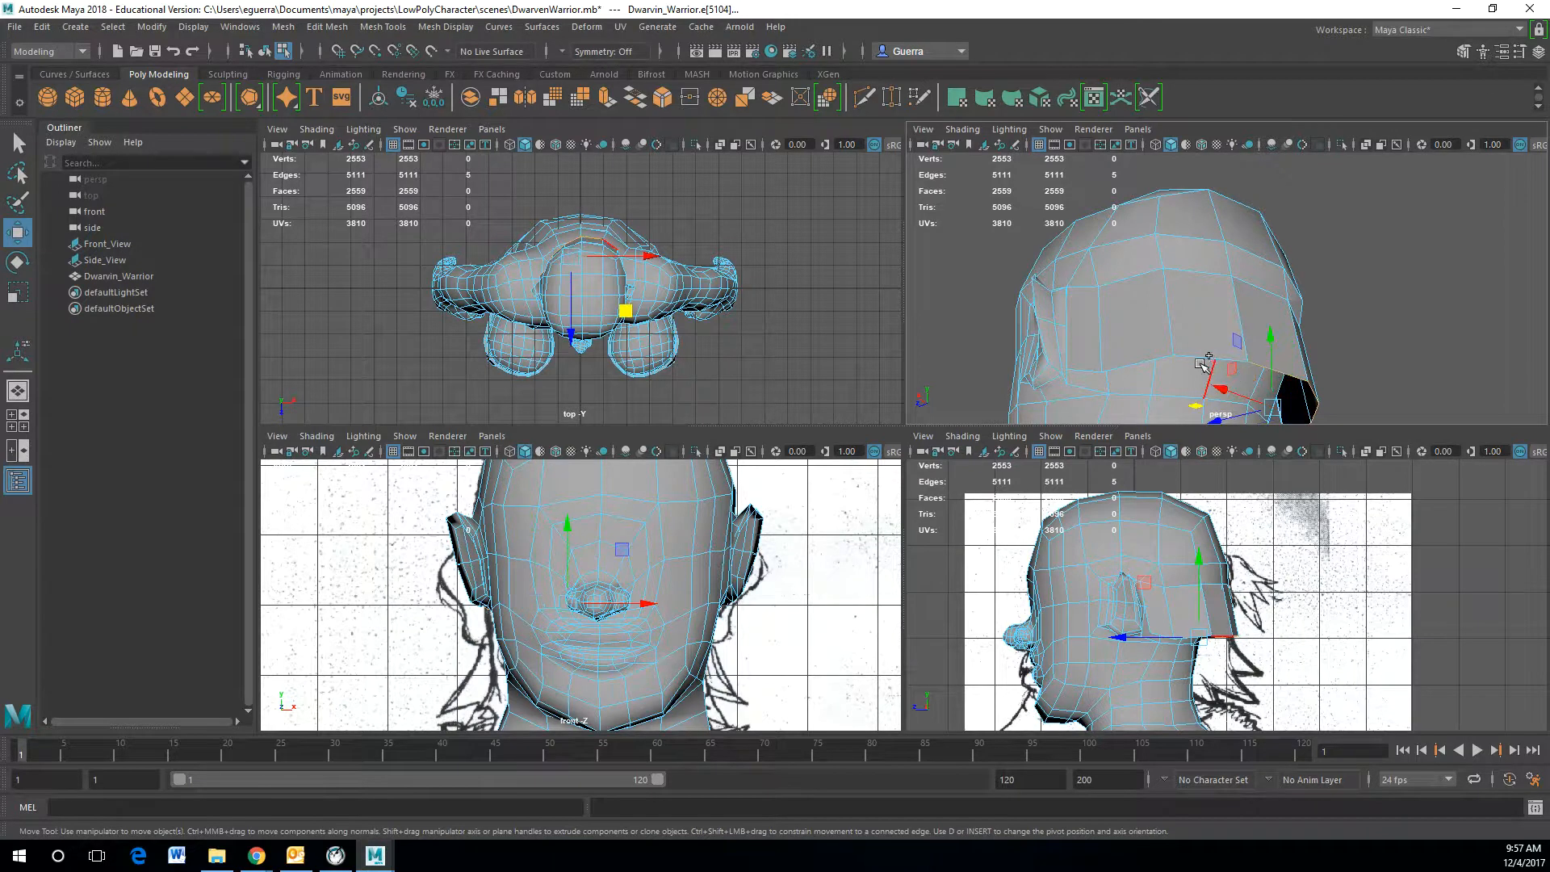
Step: Add the remaining lower band edges to the selection
{"action": "left_click", "coordinate": [1118, 371], "text": "shift"}
{"action": "left_click", "coordinate": [1088, 370], "text": "shift"}
{"action": "left_click_drag", "start_coordinate": [1087, 365], "coordinate": [1092, 332], "text": "alt"}
{"action": "left_click_drag", "start_coordinate": [1224, 322], "coordinate": [1265, 361], "text": "alt"}
{"action": "left_click_drag", "start_coordinate": [1298, 368], "coordinate": [1307, 210], "text": "alt"}
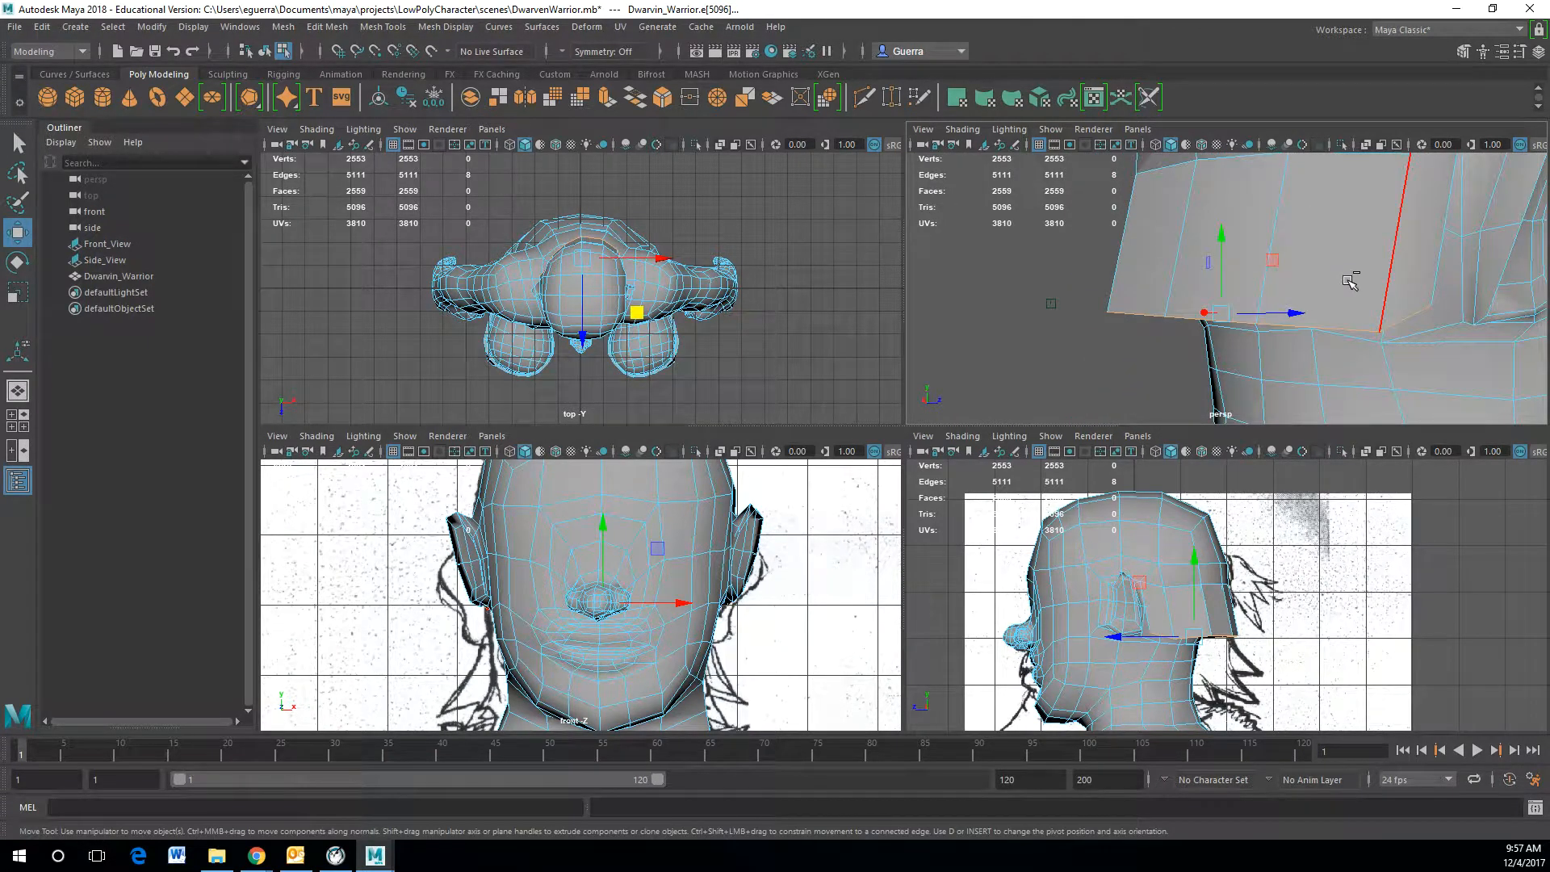
Step: Extrude the lower band edges and pull them down into side flaps
{"action": "key", "text": "ctrl+e"}
{"action": "left_click", "coordinate": [1228, 214]}
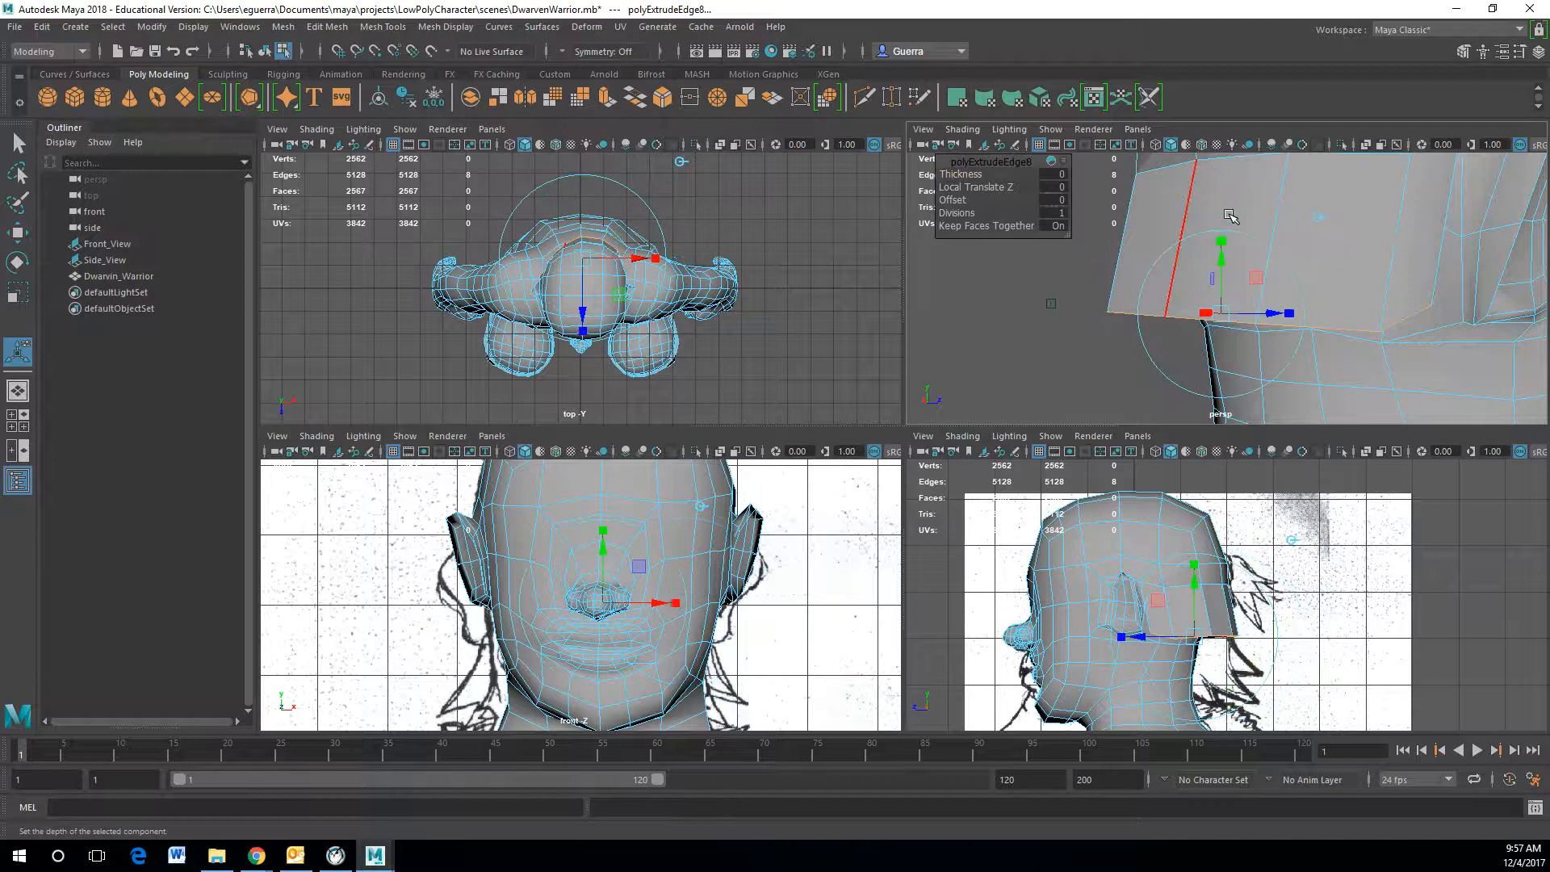
{"action": "right_click_drag", "start_coordinate": [1228, 214], "coordinate": [1051, 301], "text": "alt"}
{"action": "left_click_drag", "start_coordinate": [1052, 301], "coordinate": [1418, 299], "text": "alt"}
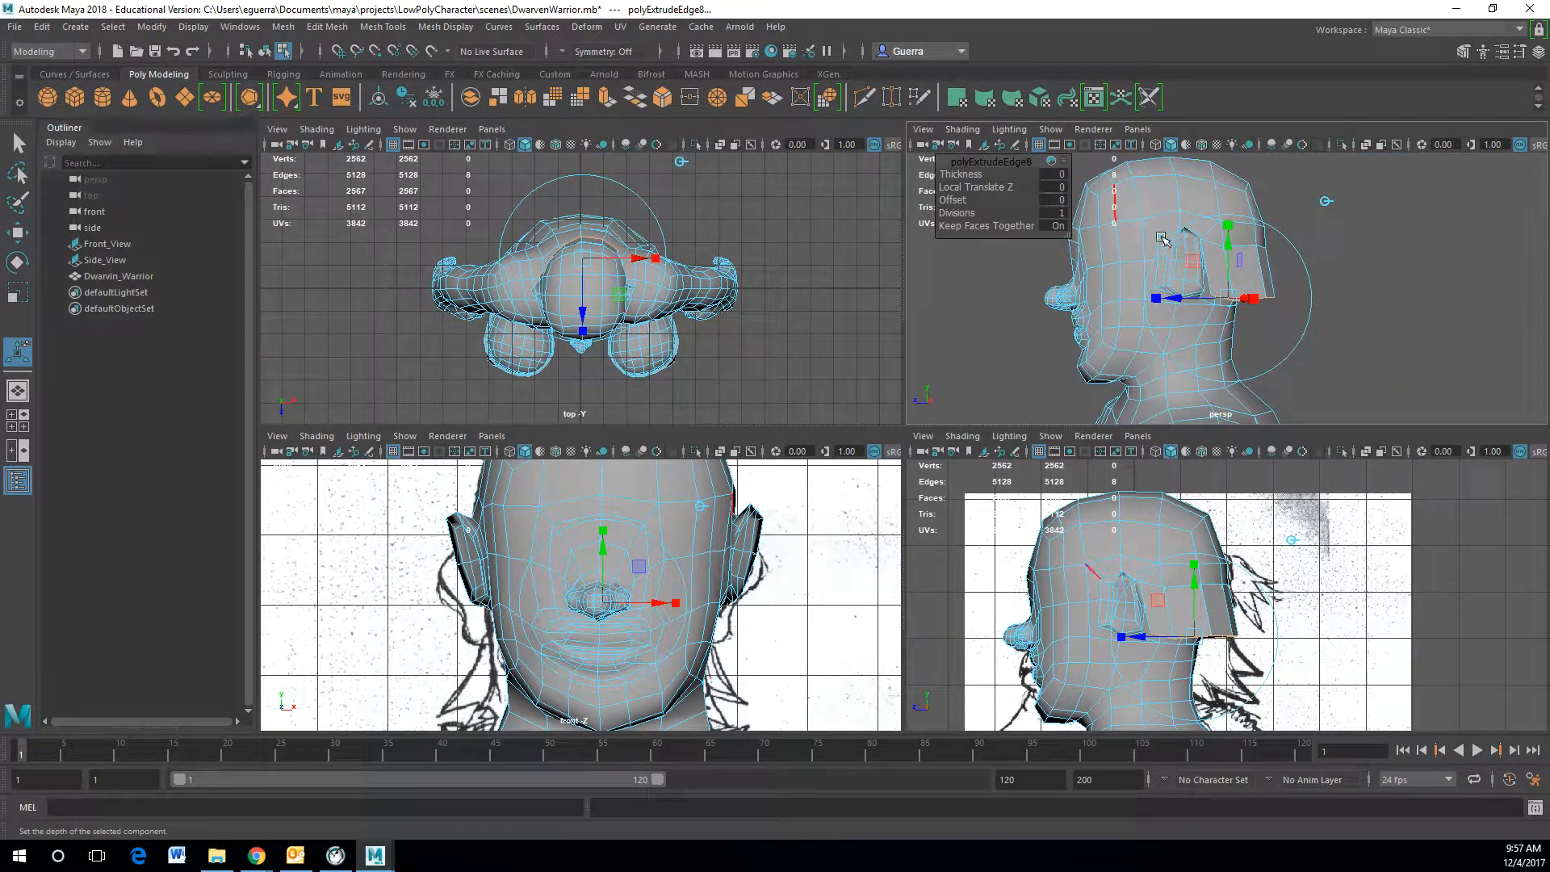
{"action": "left_click_drag", "start_coordinate": [1237, 248], "coordinate": [1195, 353]}
{"action": "key", "text": "t"}
{"action": "left_click_drag", "start_coordinate": [1197, 354], "coordinate": [1288, 356], "text": "alt"}
{"action": "left_click_drag", "start_coordinate": [1200, 337], "coordinate": [1301, 344]}
{"action": "left_click_drag", "start_coordinate": [1168, 343], "coordinate": [1048, 340]}
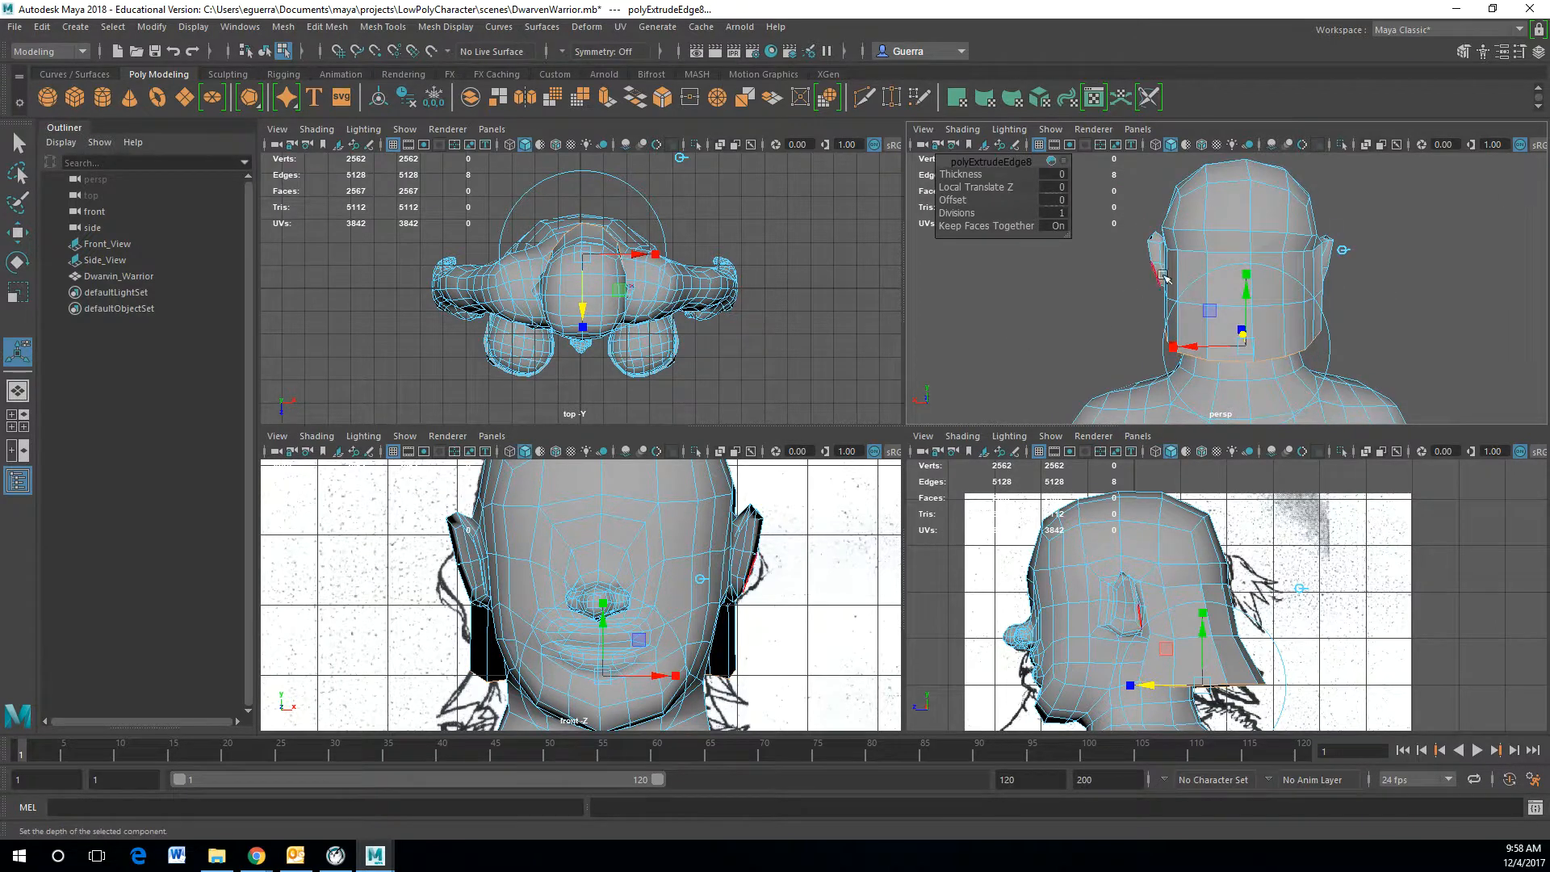
Step: Extrude the flap edges again and pull them down toward the jaw
{"action": "key", "text": "ctrl+e"}
{"action": "left_click", "coordinate": [1289, 263]}
{"action": "left_click_drag", "start_coordinate": [1247, 300], "coordinate": [1247, 324]}
{"action": "left_click_drag", "start_coordinate": [1169, 374], "coordinate": [1176, 381]}
{"action": "left_click_drag", "start_coordinate": [1350, 344], "coordinate": [1169, 369], "text": "alt"}
{"action": "left_click_drag", "start_coordinate": [1414, 285], "coordinate": [1109, 347], "text": "alt"}
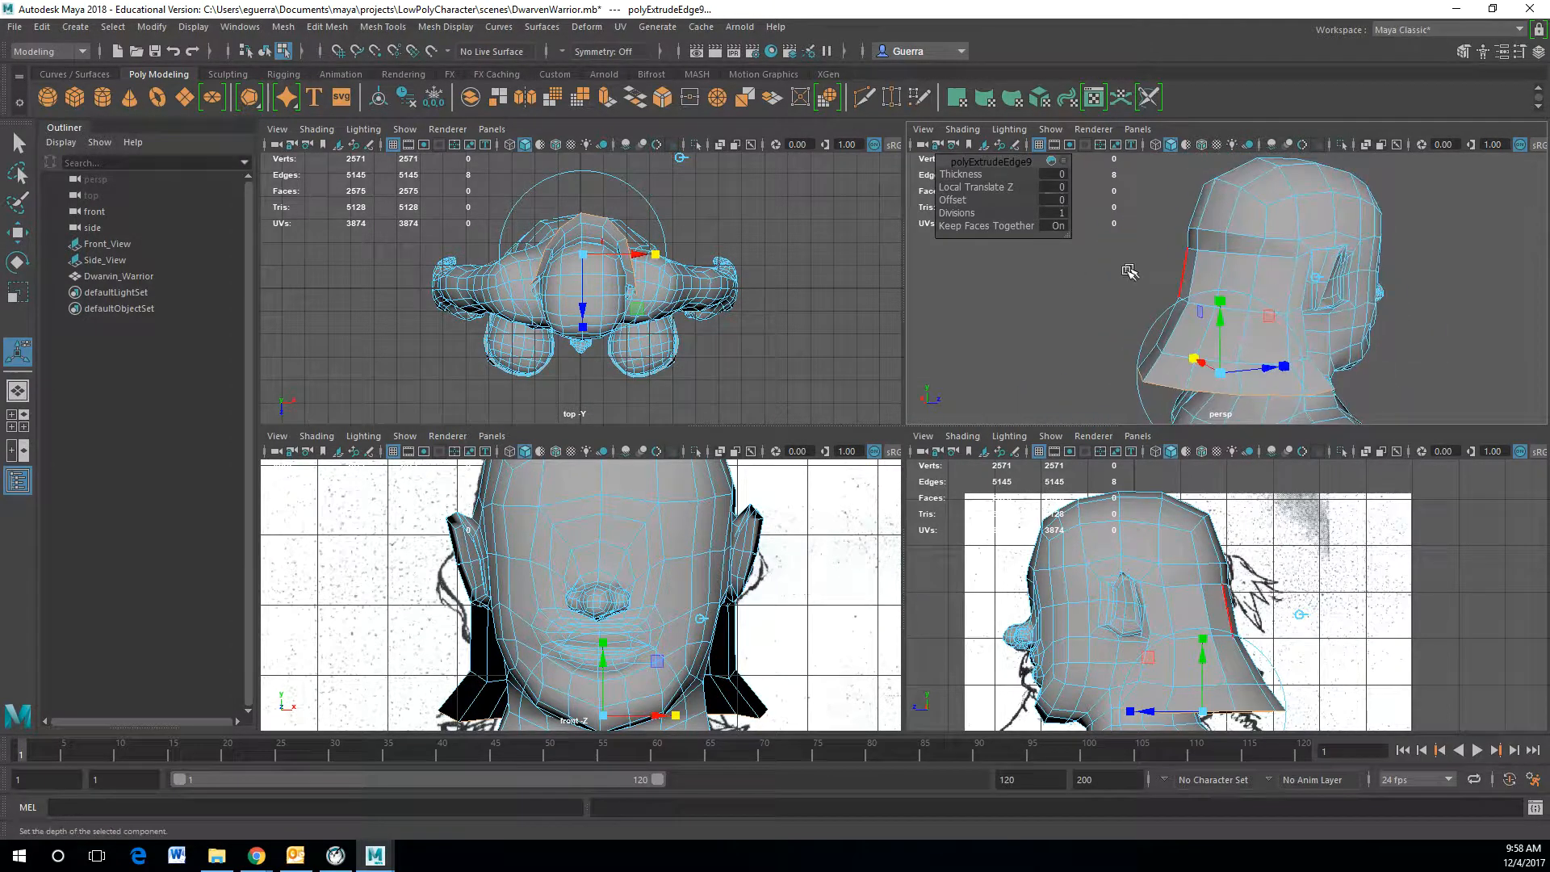
{"action": "left_click", "coordinate": [1106, 348]}
{"action": "right_click_drag", "start_coordinate": [1196, 304], "coordinate": [1166, 283]}
{"action": "left_click_drag", "start_coordinate": [1180, 352], "coordinate": [1217, 332], "text": "alt"}
Step: Move the flap's bottom vertices to shape its lower edge
{"action": "left_click", "coordinate": [1294, 394]}
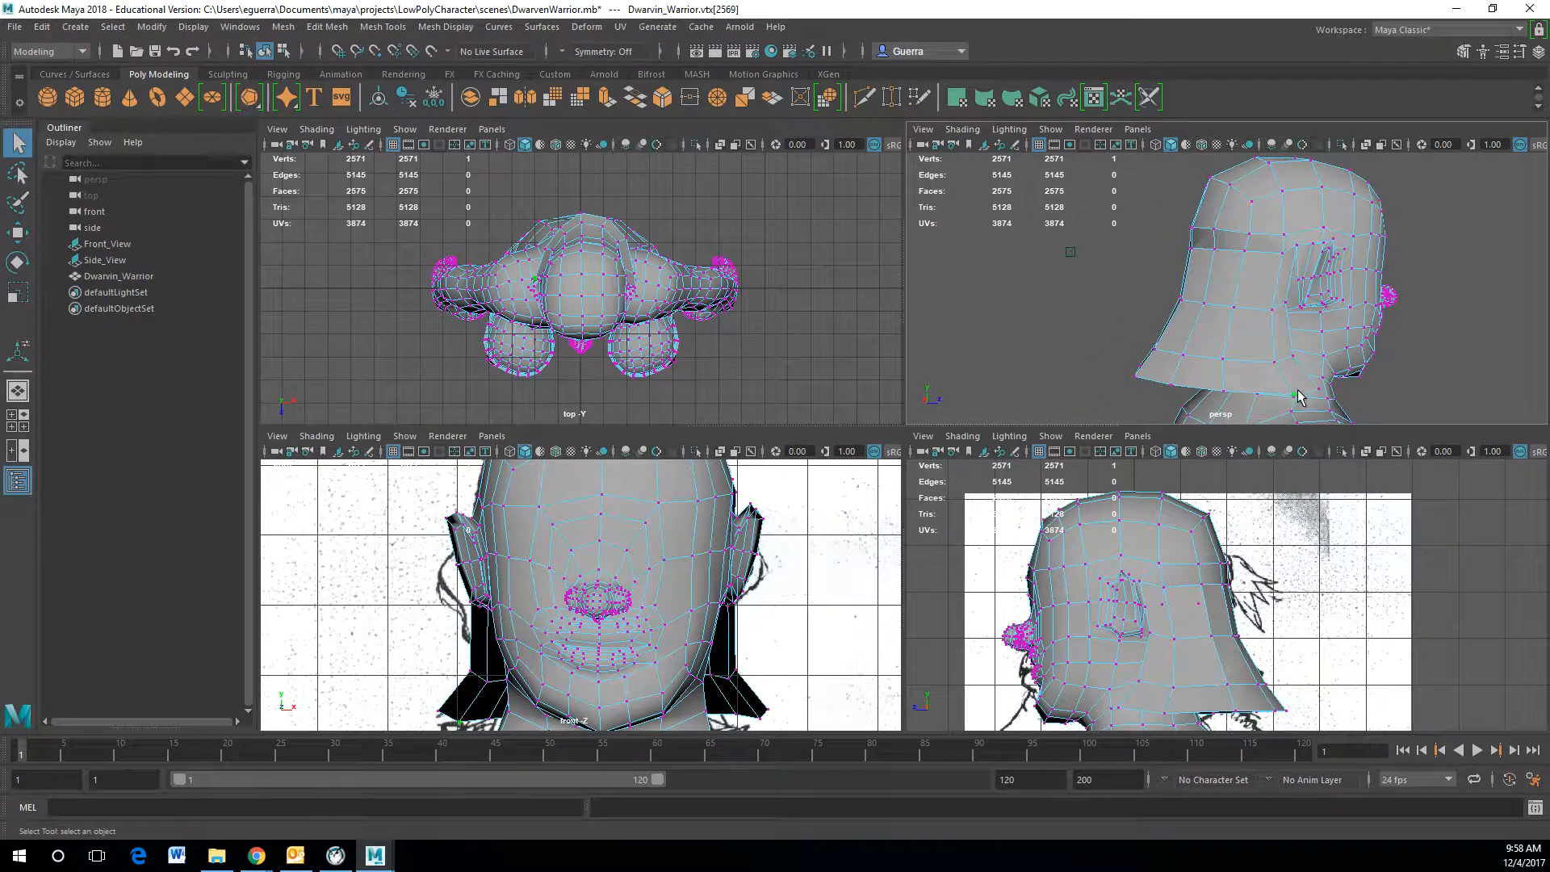
{"action": "key", "text": "w"}
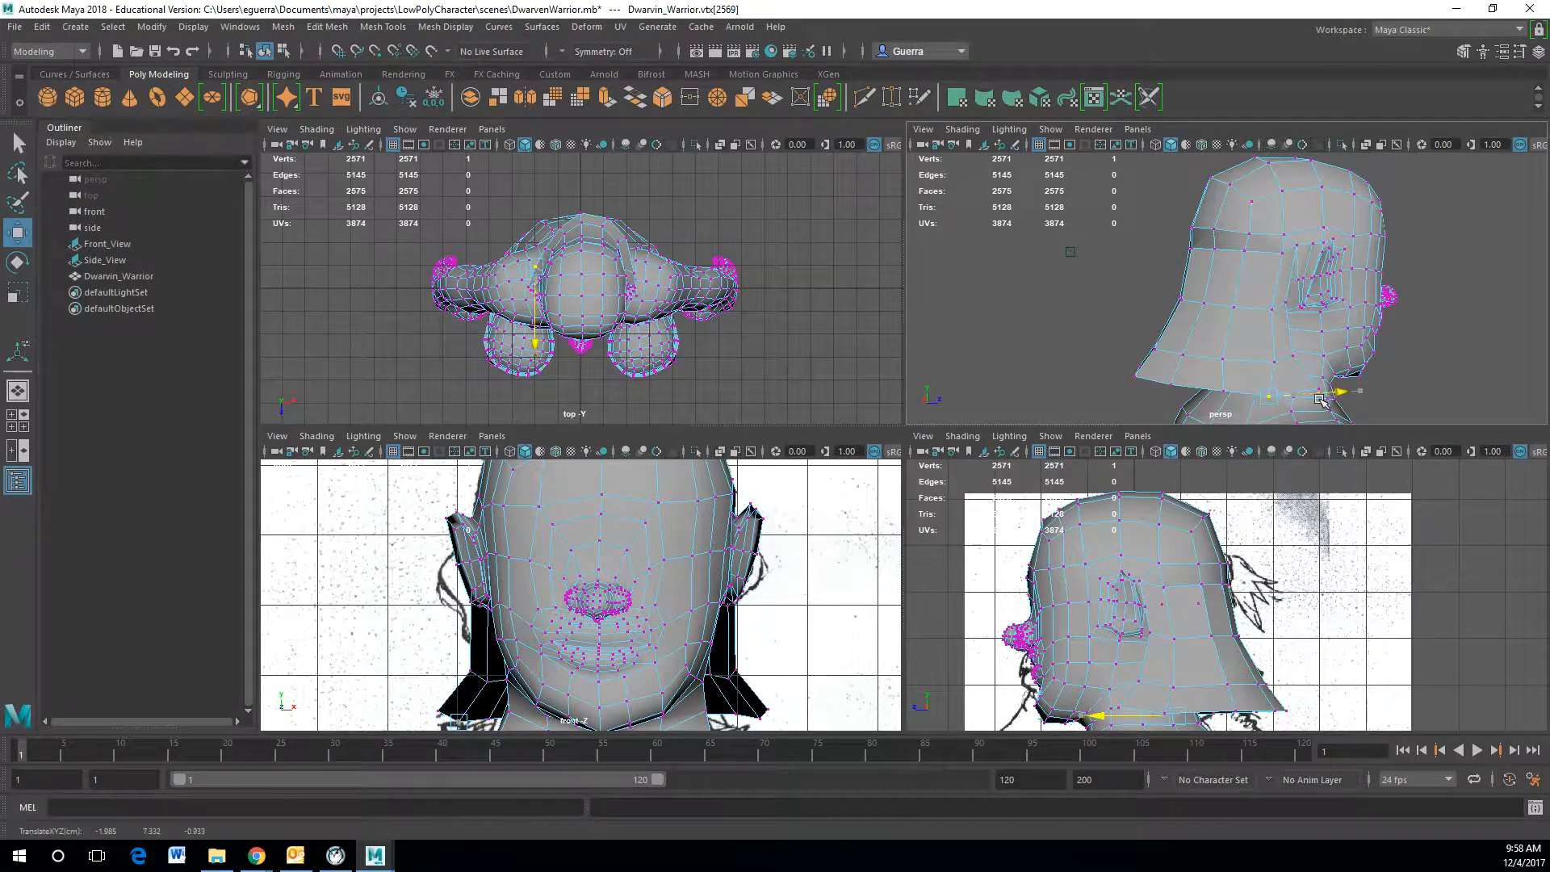
{"action": "left_click_drag", "start_coordinate": [1324, 399], "coordinate": [1295, 362]}
{"action": "left_click", "coordinate": [1418, 369]}
{"action": "left_click", "coordinate": [1279, 363]}
{"action": "left_click", "coordinate": [1273, 376]}
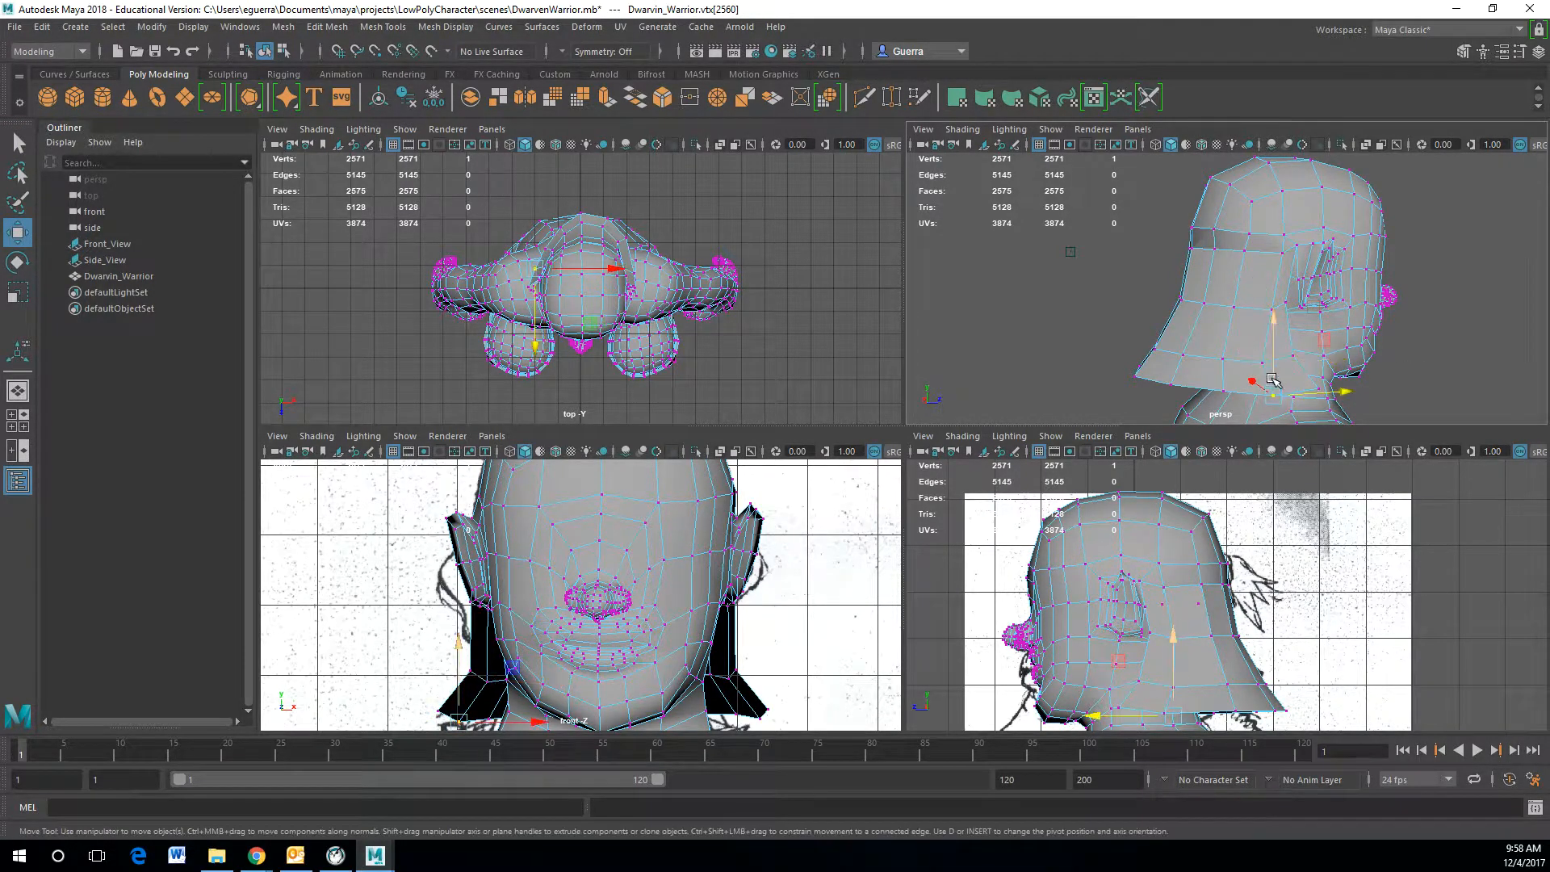
Step: Adjust the flap's bottom vertices at the back of the neck
{"action": "left_click", "coordinate": [1228, 359]}
{"action": "left_click", "coordinate": [1171, 381]}
{"action": "left_click", "coordinate": [1171, 380]}
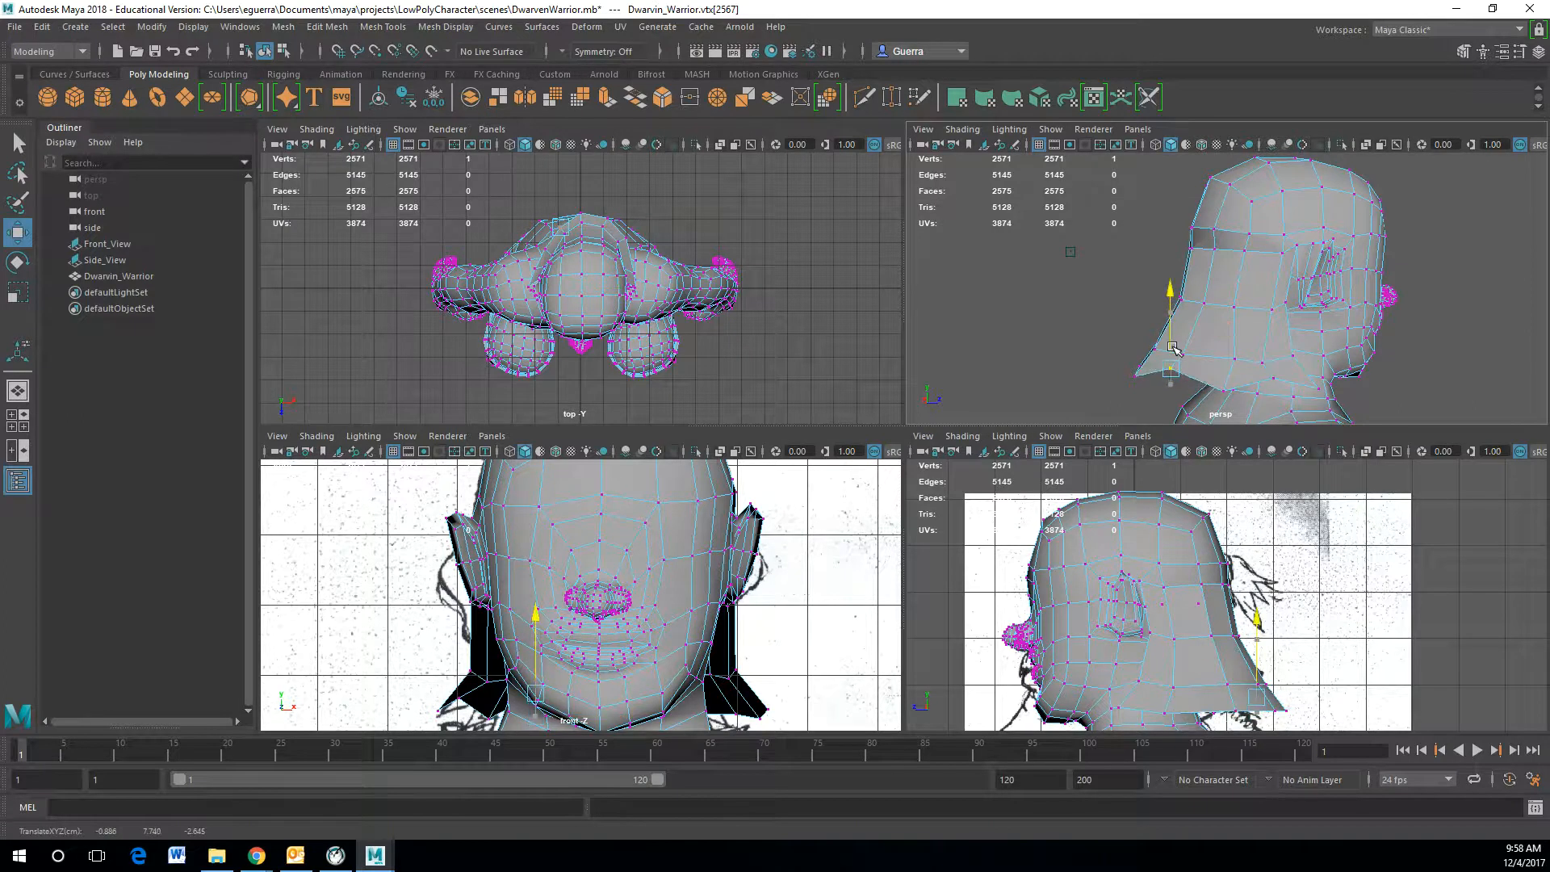
{"action": "left_click_drag", "start_coordinate": [1173, 381], "coordinate": [1368, 398], "text": "alt"}
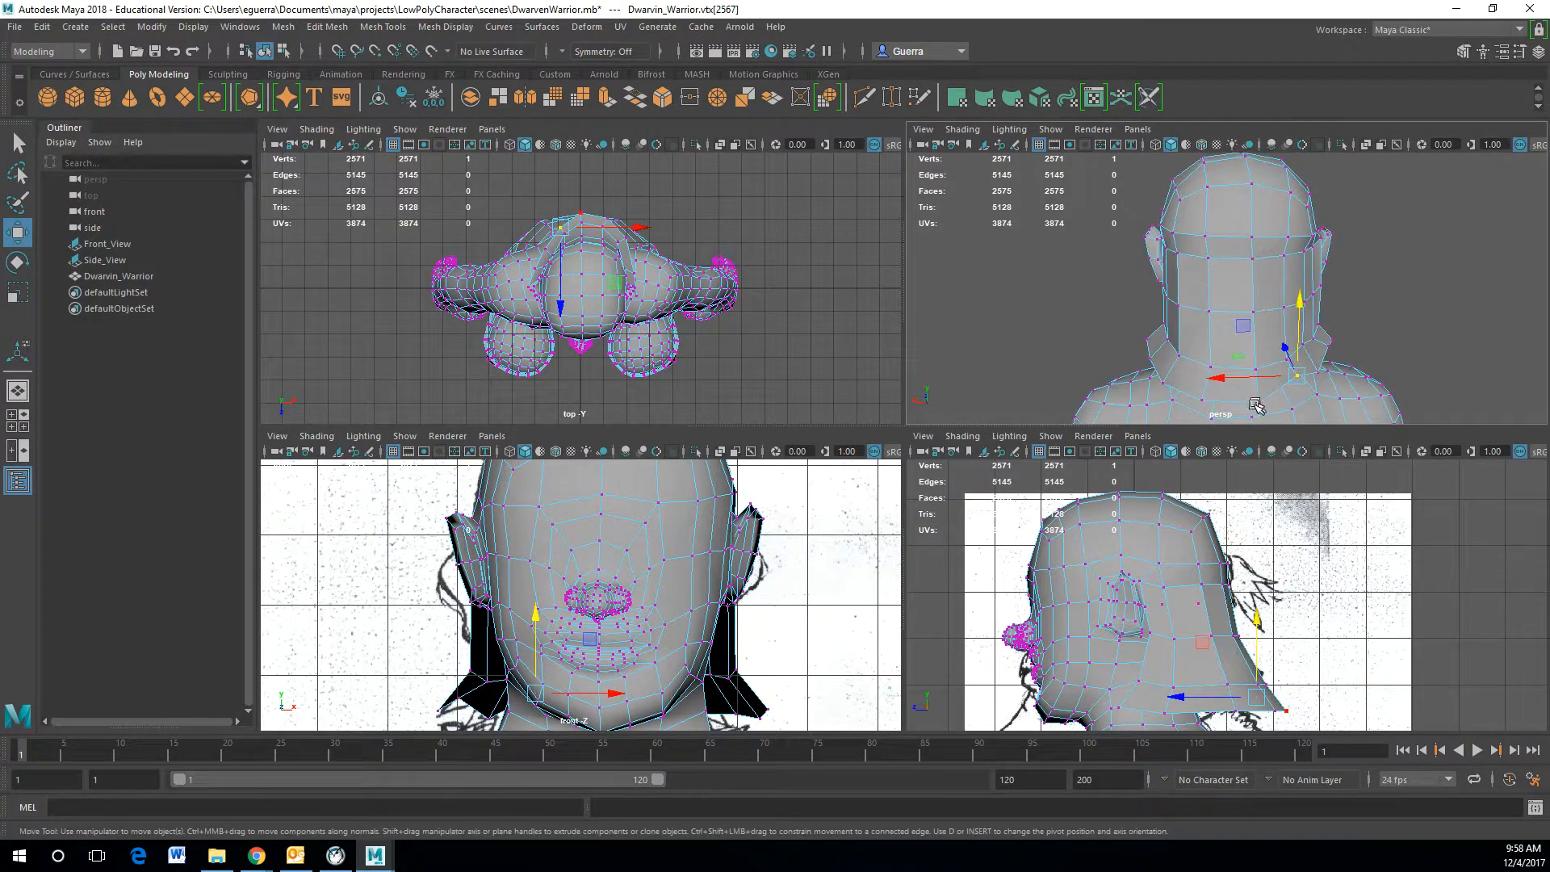
{"action": "left_click", "coordinate": [1200, 379]}
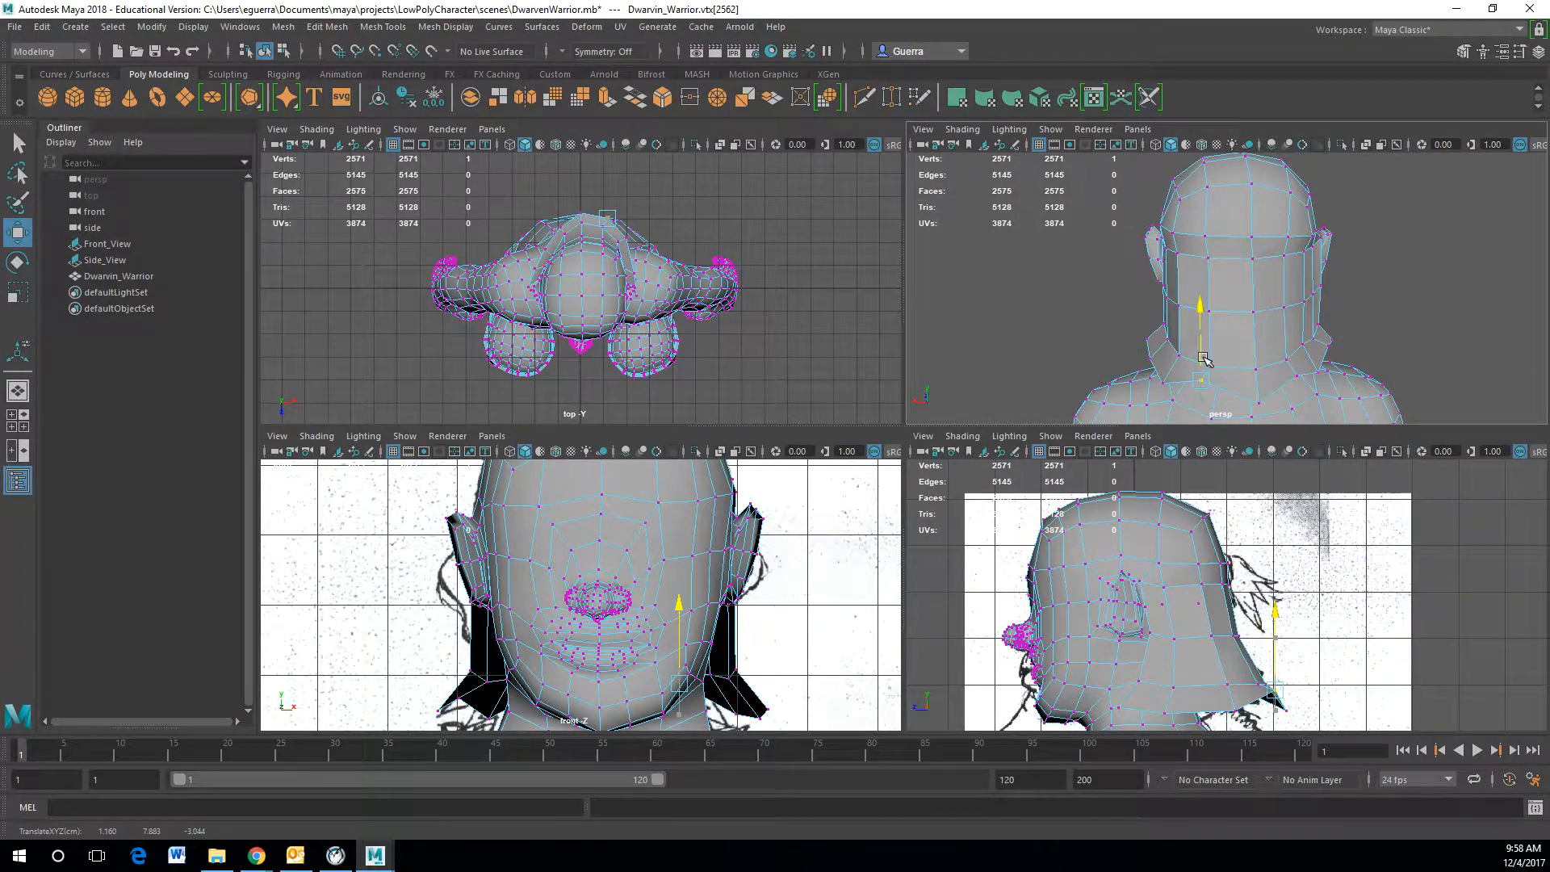
{"action": "left_click_drag", "start_coordinate": [1205, 365], "coordinate": [1173, 349], "text": "alt"}
{"action": "left_click", "coordinate": [1164, 365]}
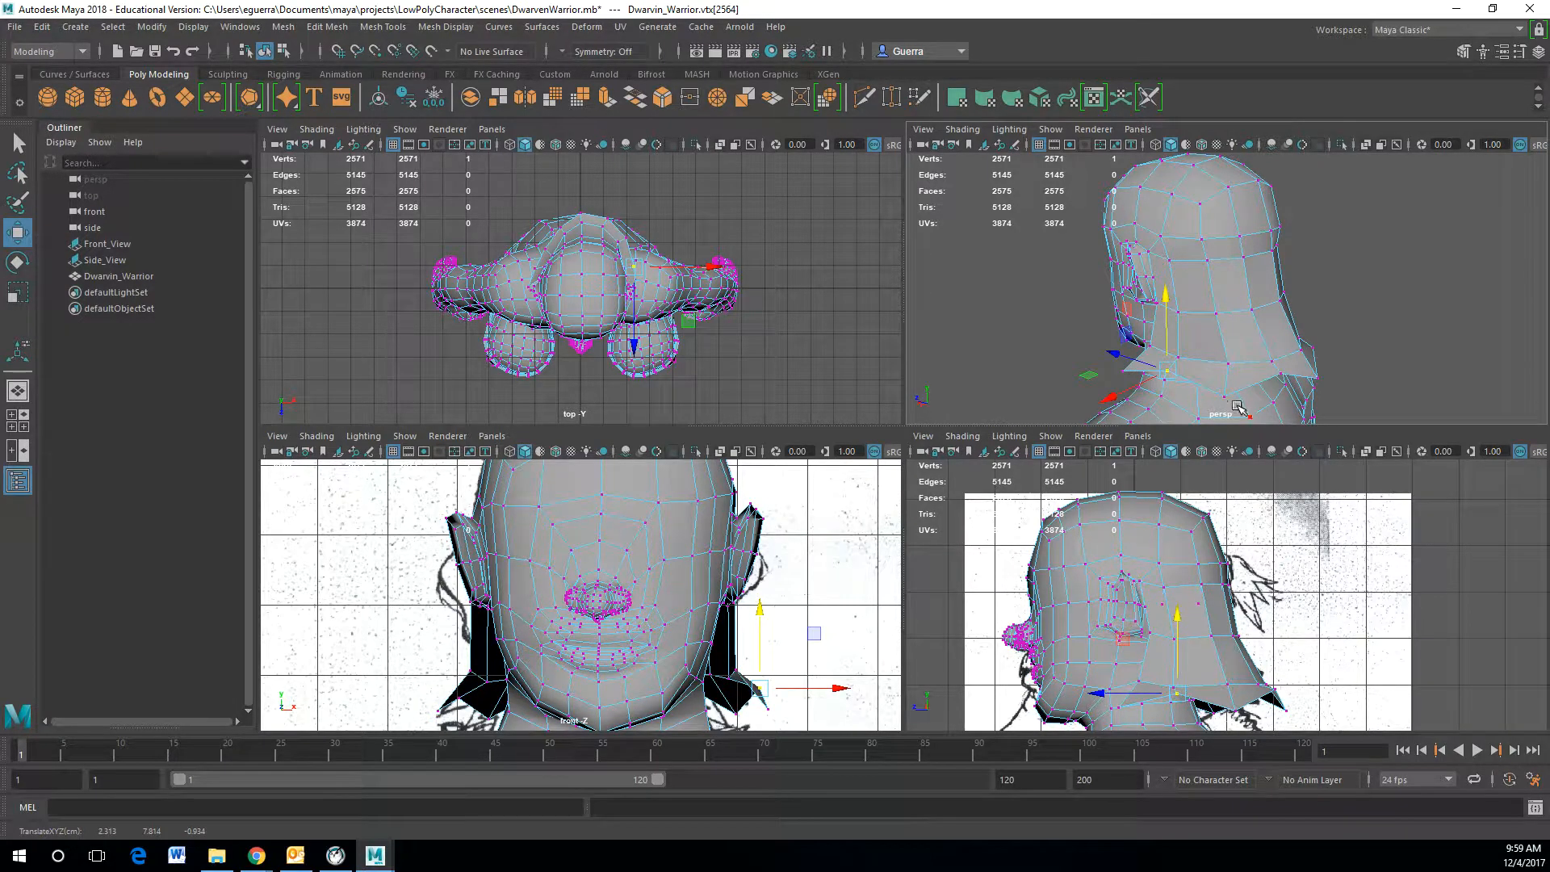
Step: Pull the flap's lower corner vertices outward to sharpen the flap's pointed tip
{"action": "left_click_drag", "start_coordinate": [1224, 401], "coordinate": [1282, 365], "text": "alt"}
{"action": "left_click", "coordinate": [1277, 359]}
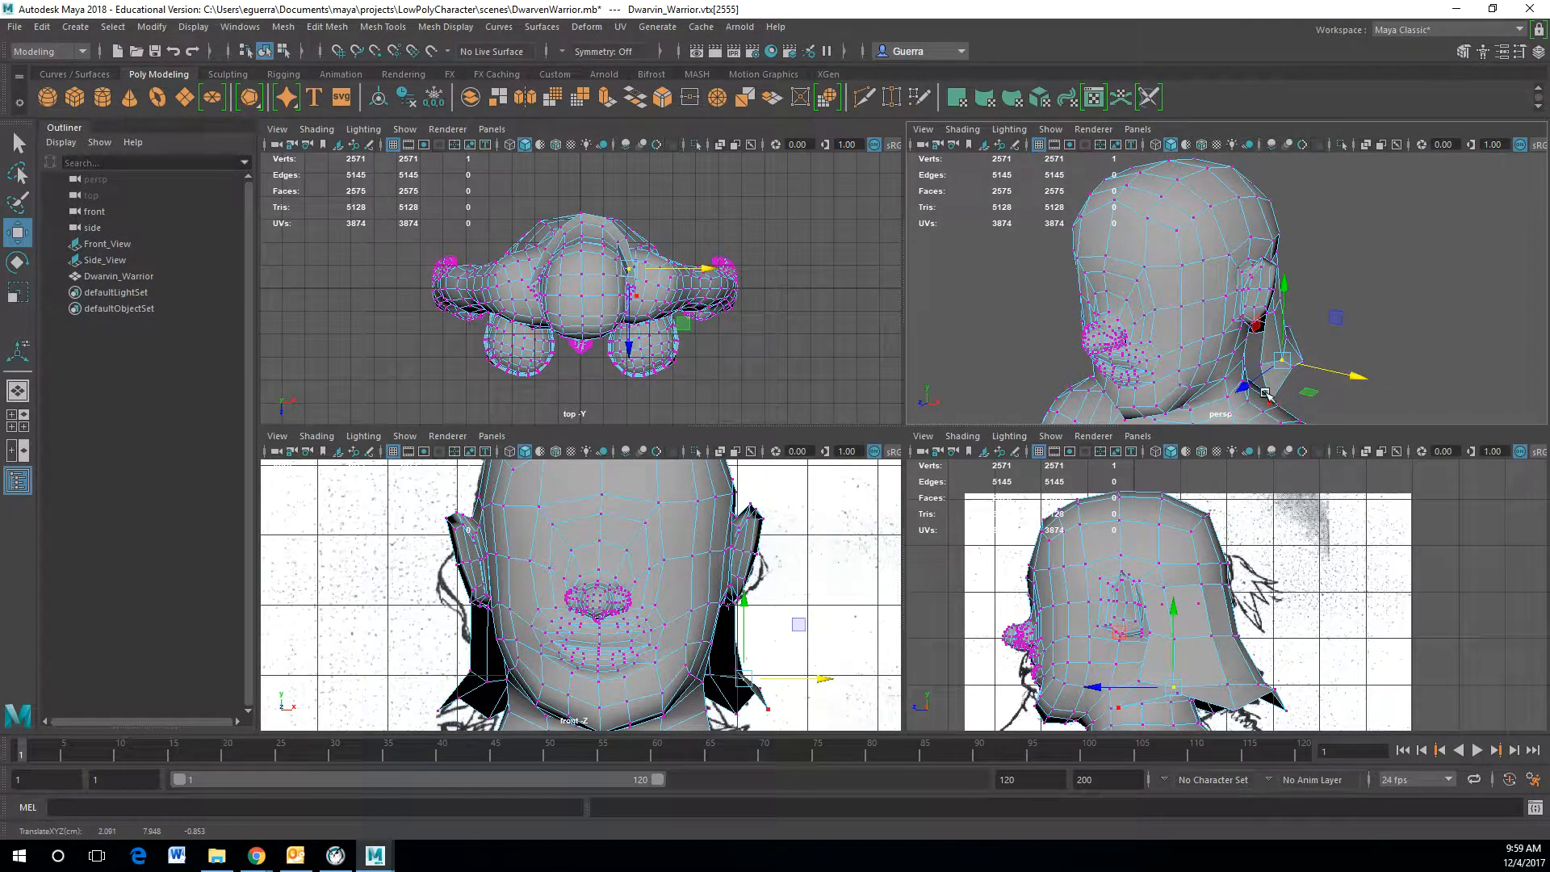
{"action": "left_click", "coordinate": [1261, 365]}
{"action": "left_click_drag", "start_coordinate": [1281, 371], "coordinate": [1293, 375]}
{"action": "left_click", "coordinate": [1270, 402]}
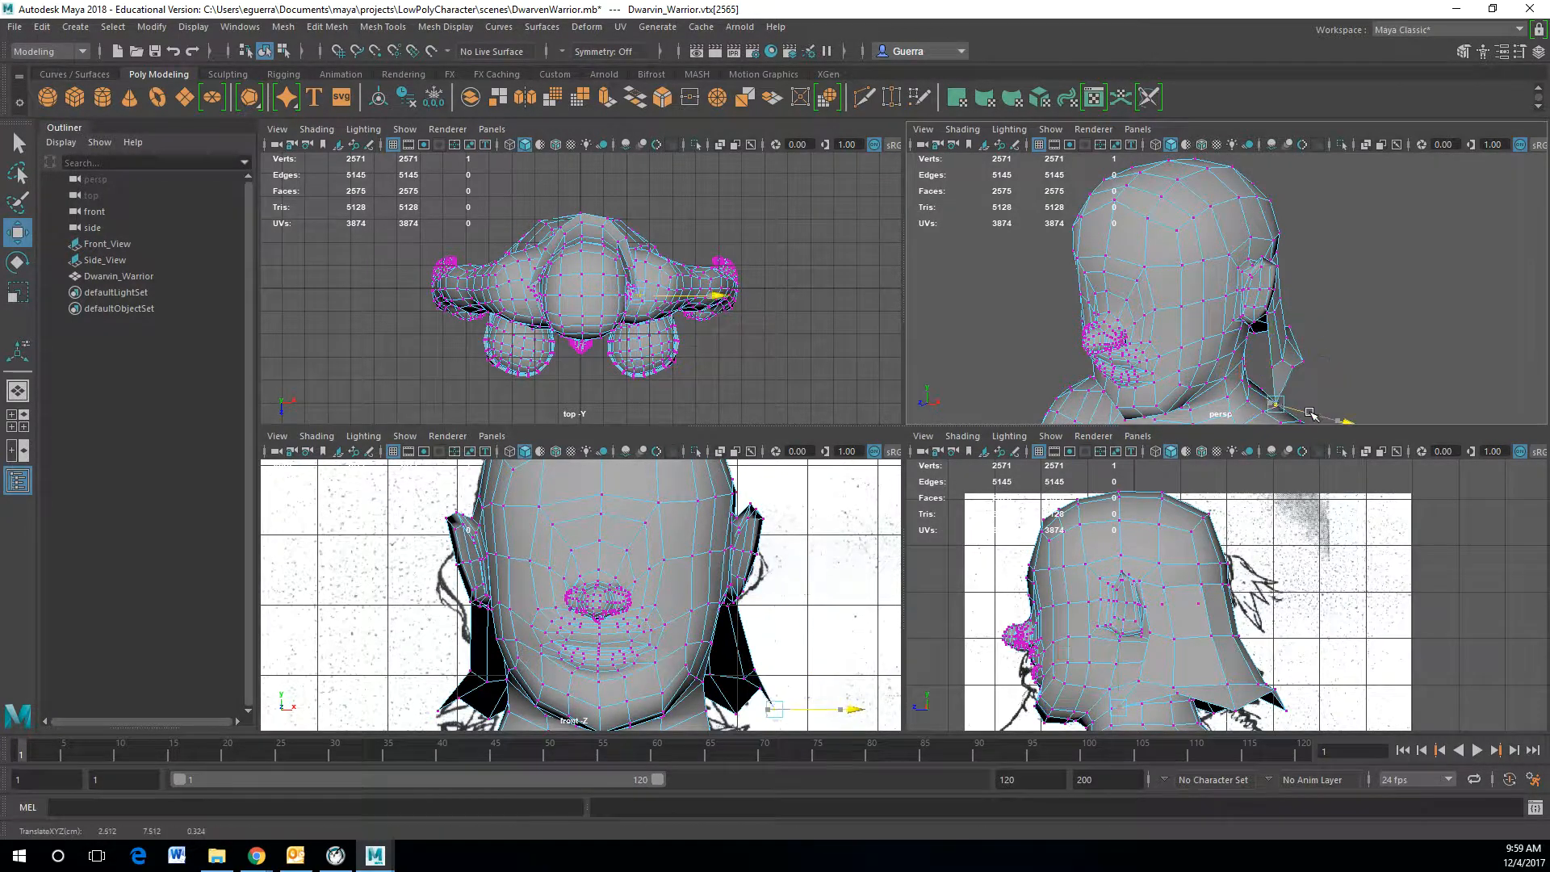
{"action": "left_click_drag", "start_coordinate": [1314, 414], "coordinate": [1313, 414]}
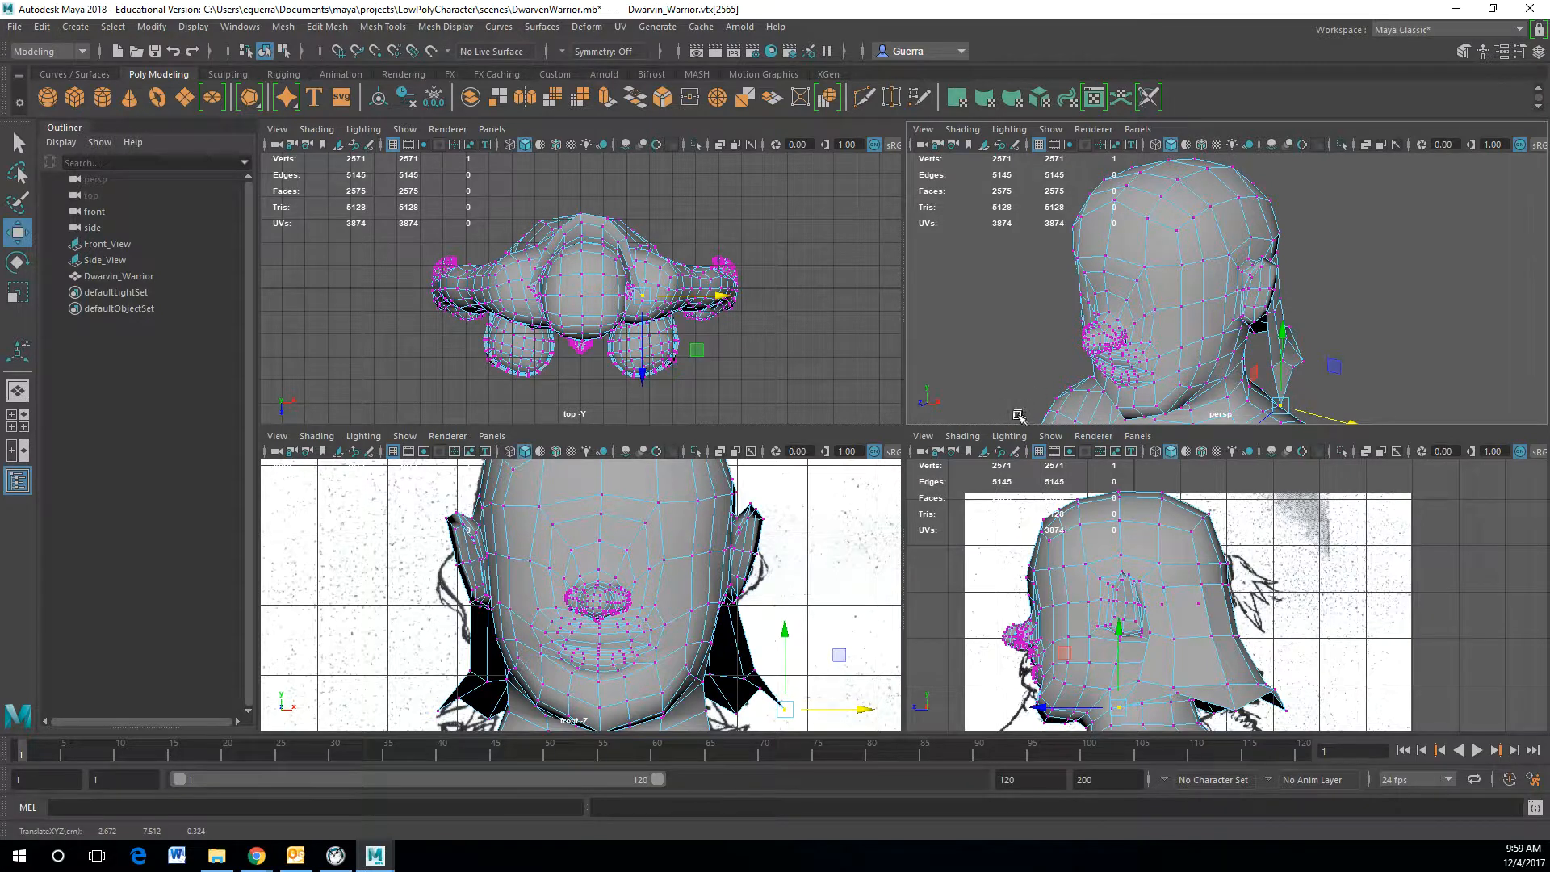
Step: Select the flap's edge loop and shift it slightly inward along the X axis
{"action": "left_click", "coordinate": [469, 671]}
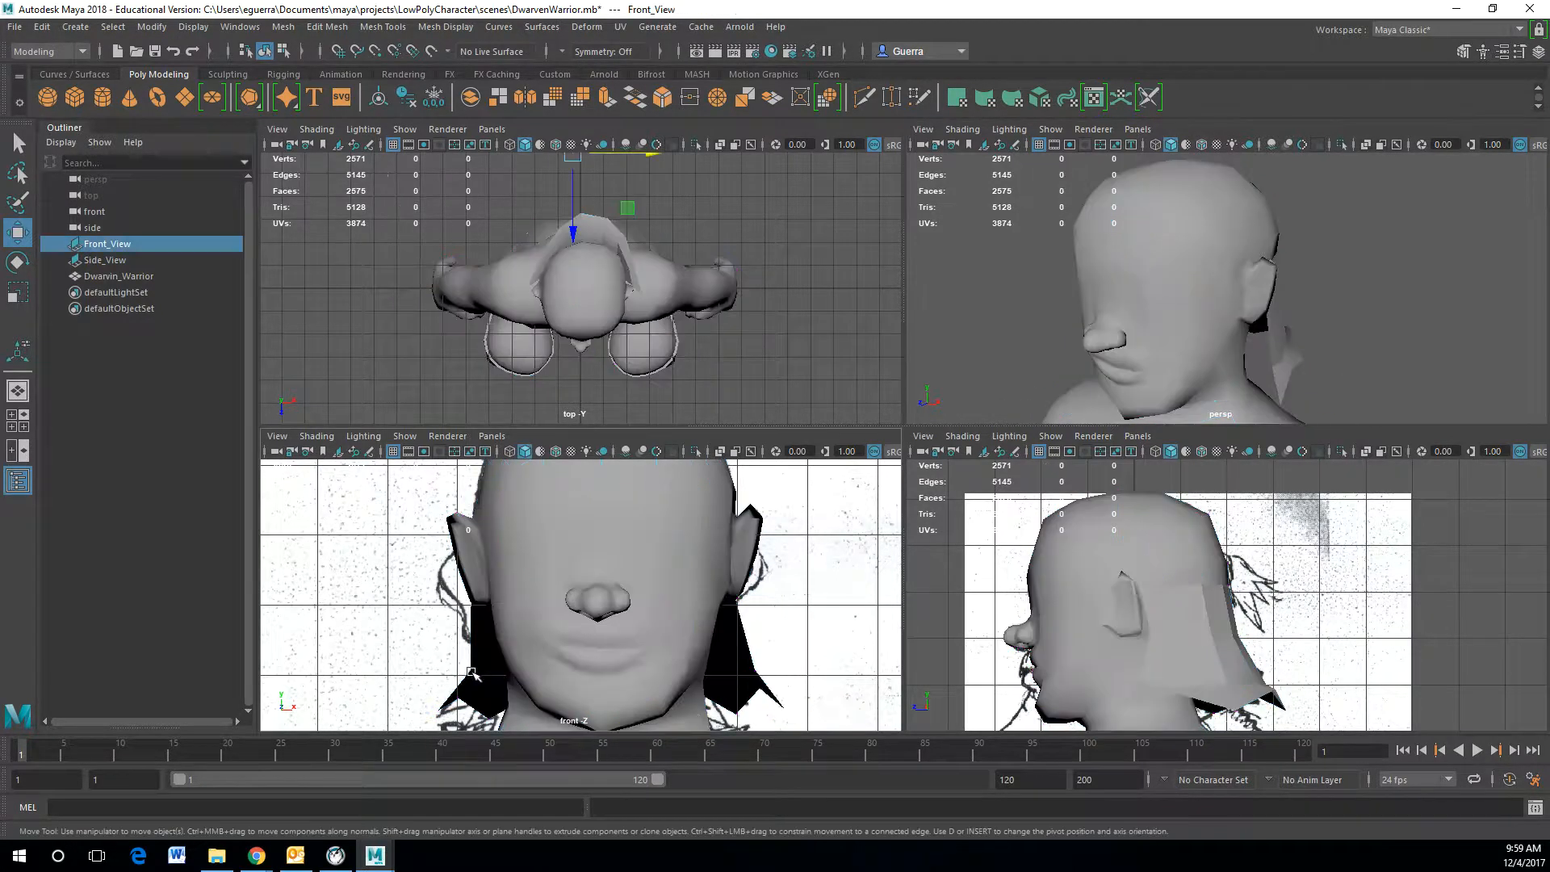
{"action": "left_click", "coordinate": [472, 674]}
{"action": "left_click_drag", "start_coordinate": [1162, 339], "coordinate": [1104, 353], "text": "alt"}
{"action": "right_click_drag", "start_coordinate": [1134, 351], "coordinate": [1302, 406]}
{"action": "left_click", "coordinate": [1152, 349]}
{"action": "left_click", "coordinate": [1153, 348]}
{"action": "left_click_drag", "start_coordinate": [1309, 369], "coordinate": [1219, 314], "text": "alt"}
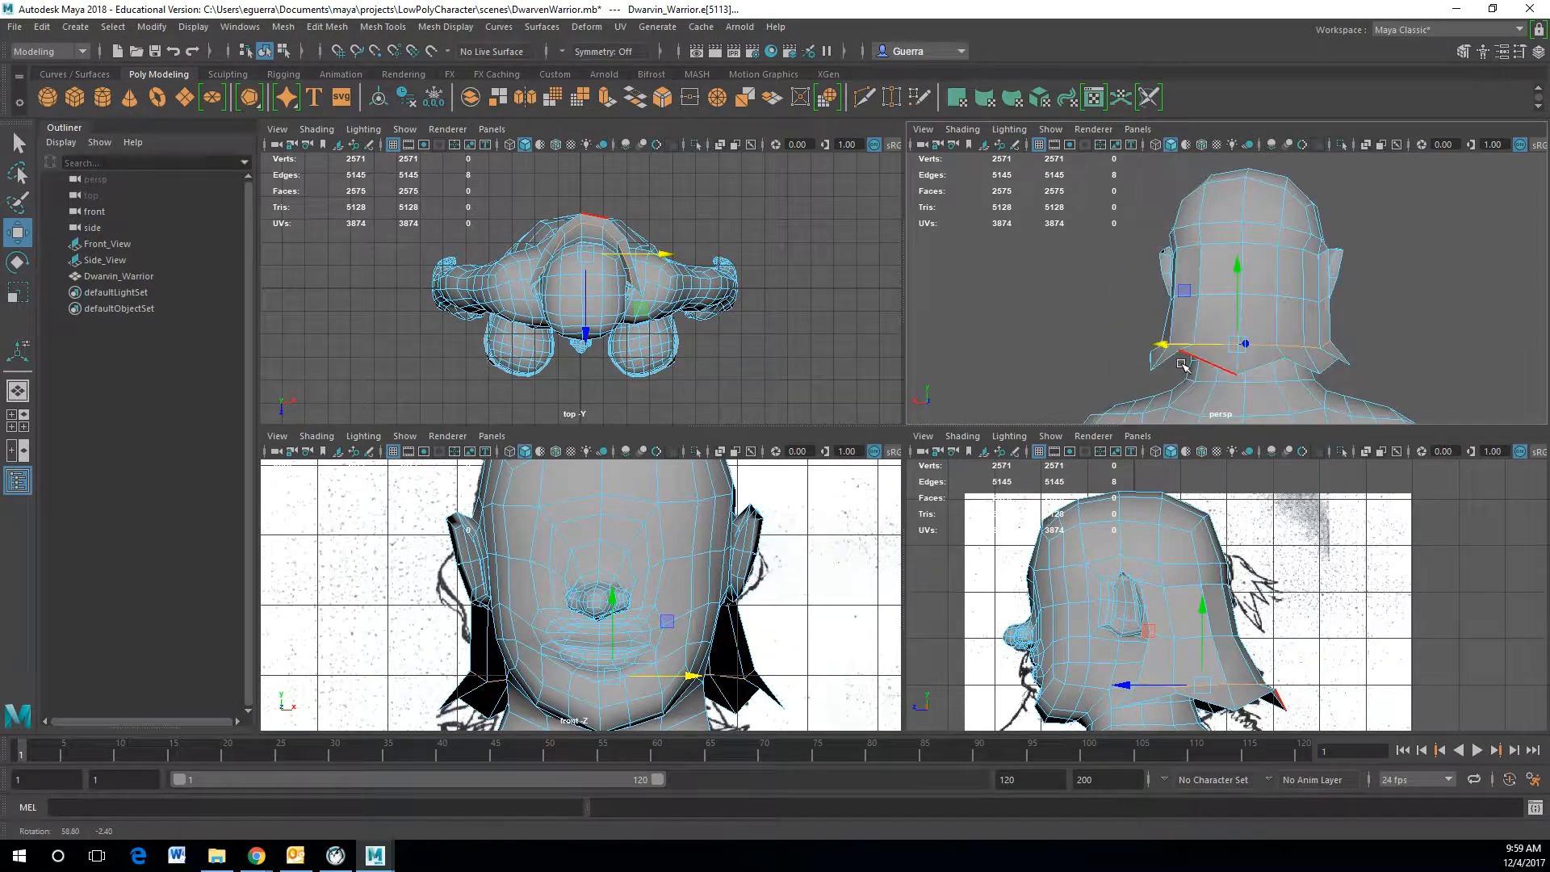
{"action": "left_click_drag", "start_coordinate": [1237, 260], "coordinate": [1242, 263]}
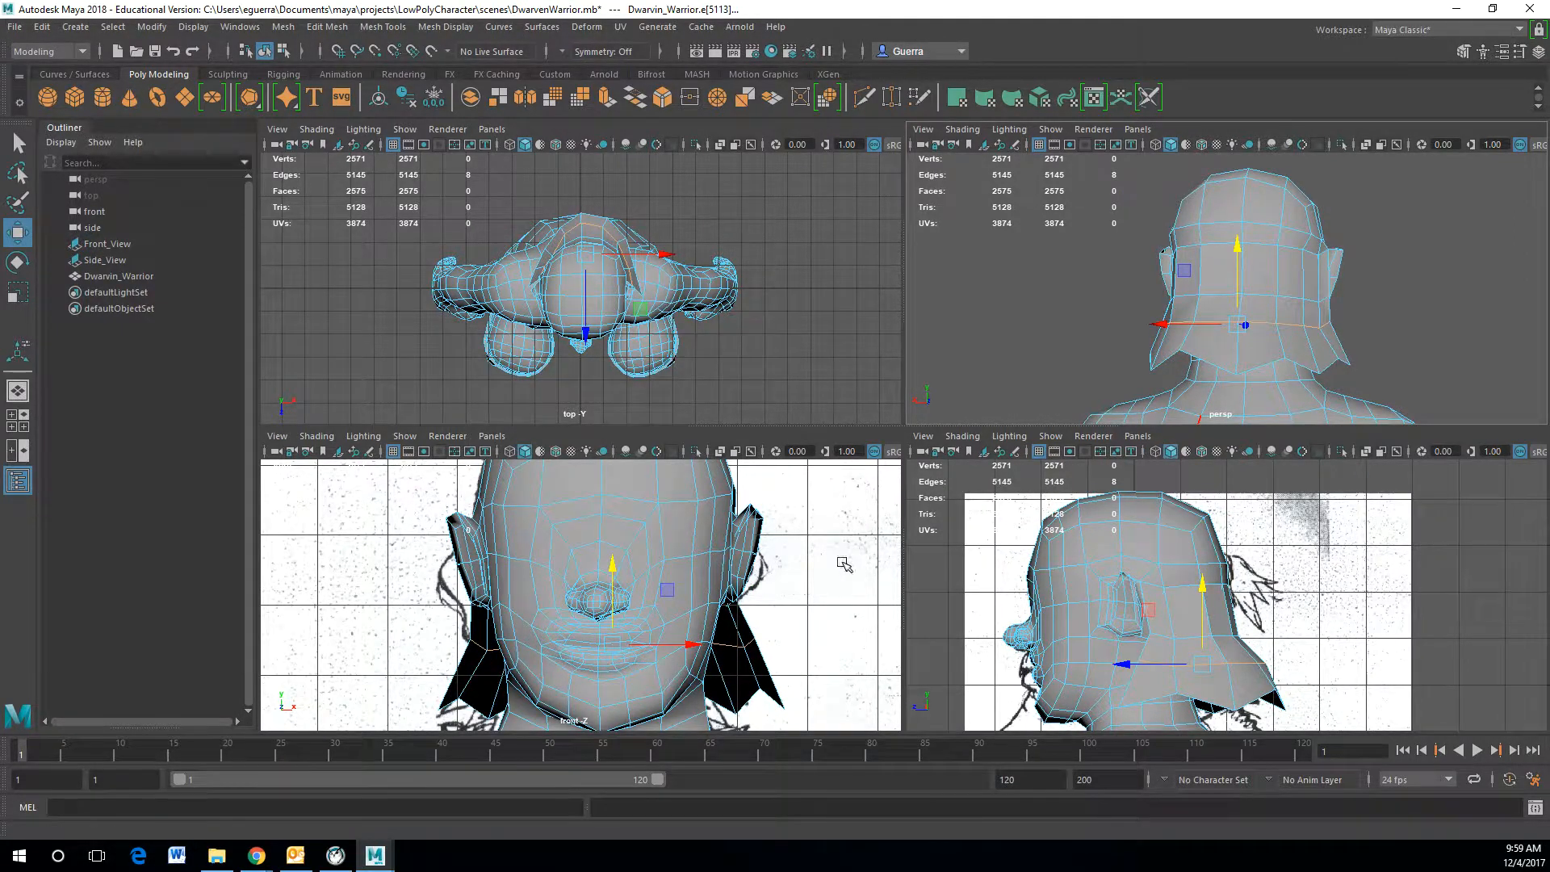
{"action": "key", "text": "r"}
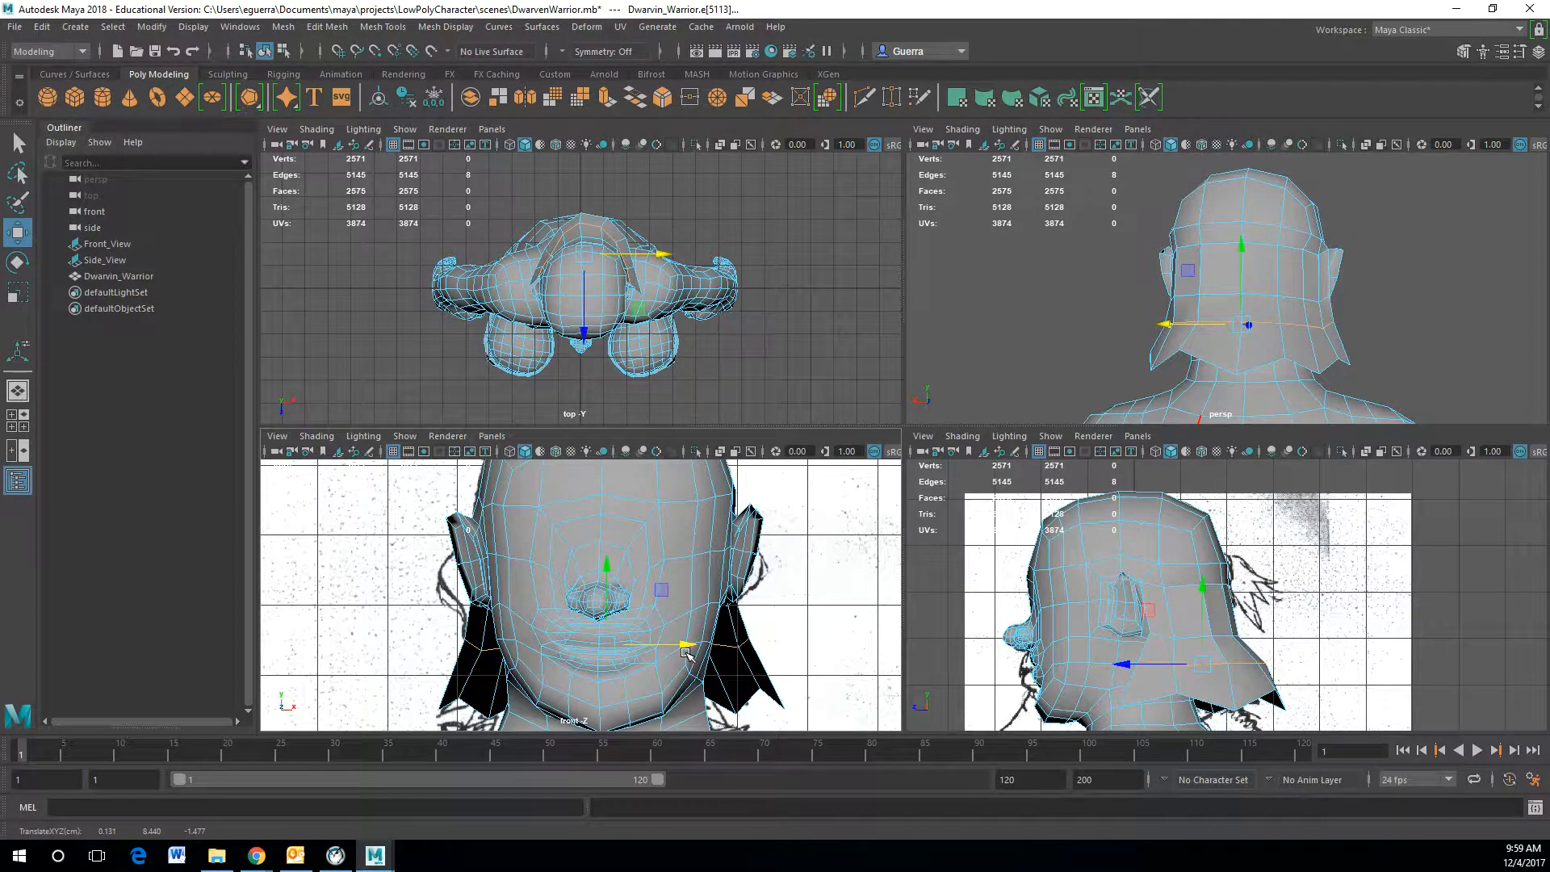
{"action": "left_click_drag", "start_coordinate": [685, 641], "coordinate": [674, 650]}
{"action": "left_click_drag", "start_coordinate": [1230, 393], "coordinate": [1301, 381], "text": "alt"}
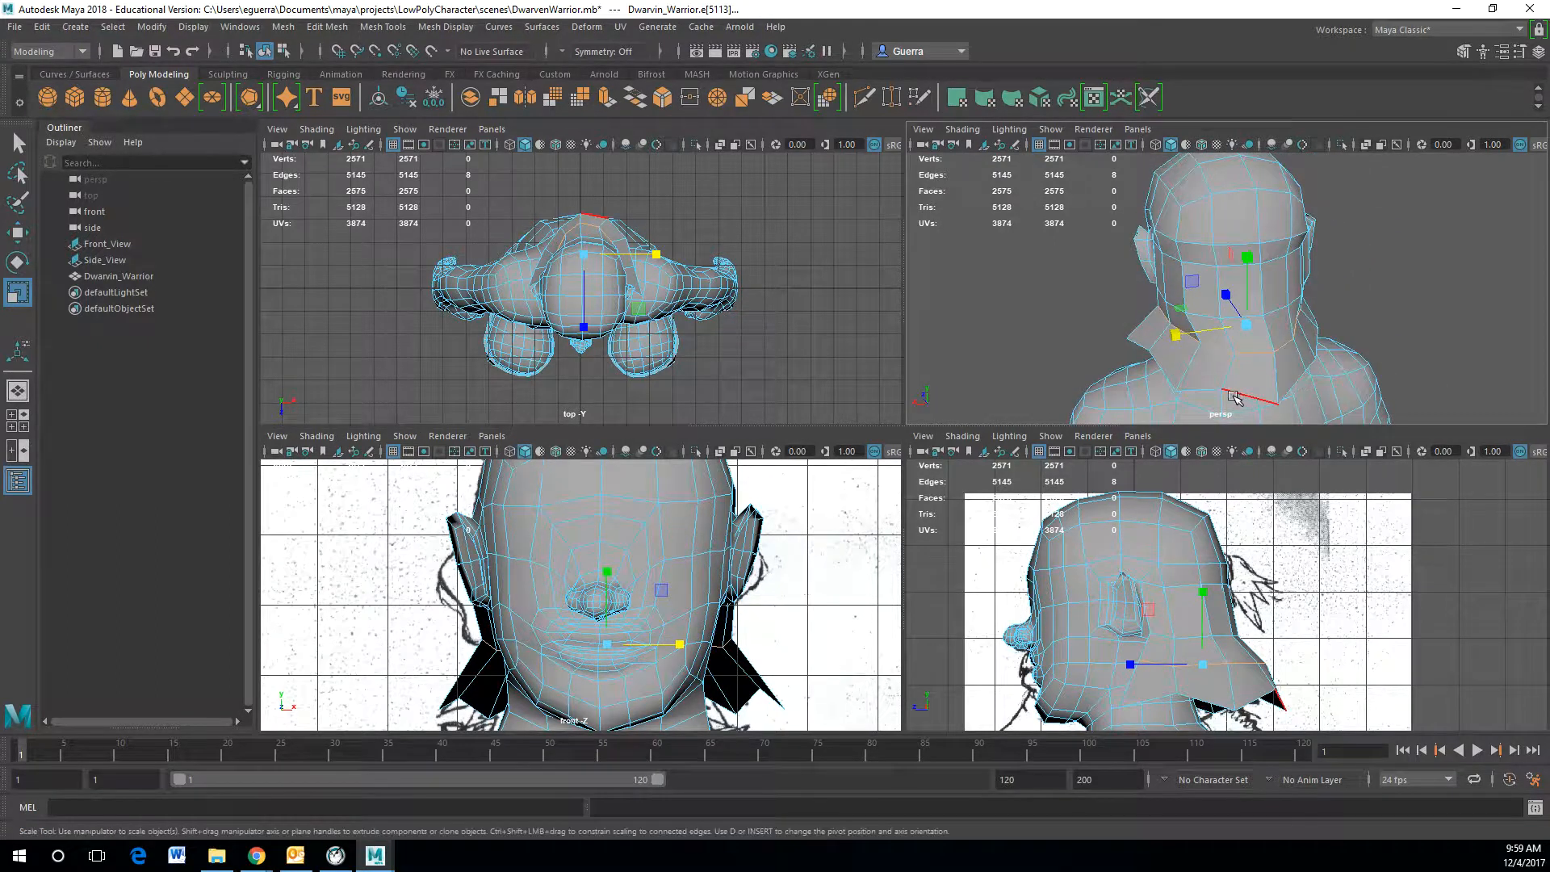
Step: Move vertices along the back of the flaps to smooth the helmet's rear edge
{"action": "key", "text": "w"}
{"action": "right_click_drag", "start_coordinate": [1220, 393], "coordinate": [1200, 387]}
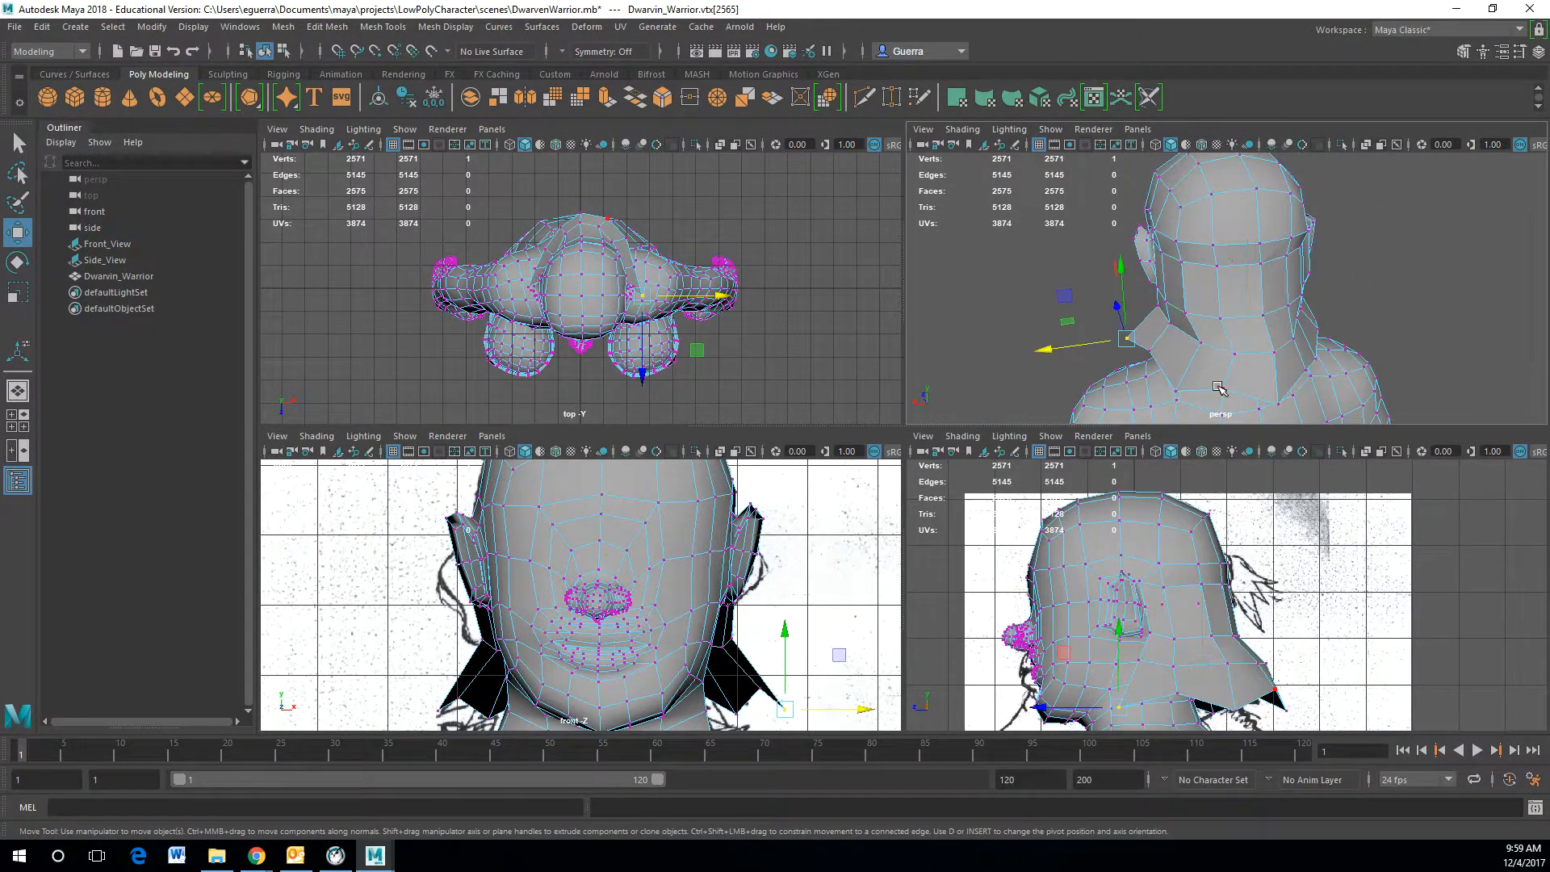
{"action": "left_click", "coordinate": [1230, 369]}
{"action": "left_click_drag", "start_coordinate": [1231, 365], "coordinate": [1344, 343]}
{"action": "left_click", "coordinate": [1165, 368]}
{"action": "left_click_drag", "start_coordinate": [1163, 340], "coordinate": [1398, 292]}
{"action": "left_click", "coordinate": [1146, 349]}
{"action": "left_click", "coordinate": [1146, 365]}
{"action": "left_click", "coordinate": [1160, 330]}
{"action": "left_click", "coordinate": [1356, 317]}
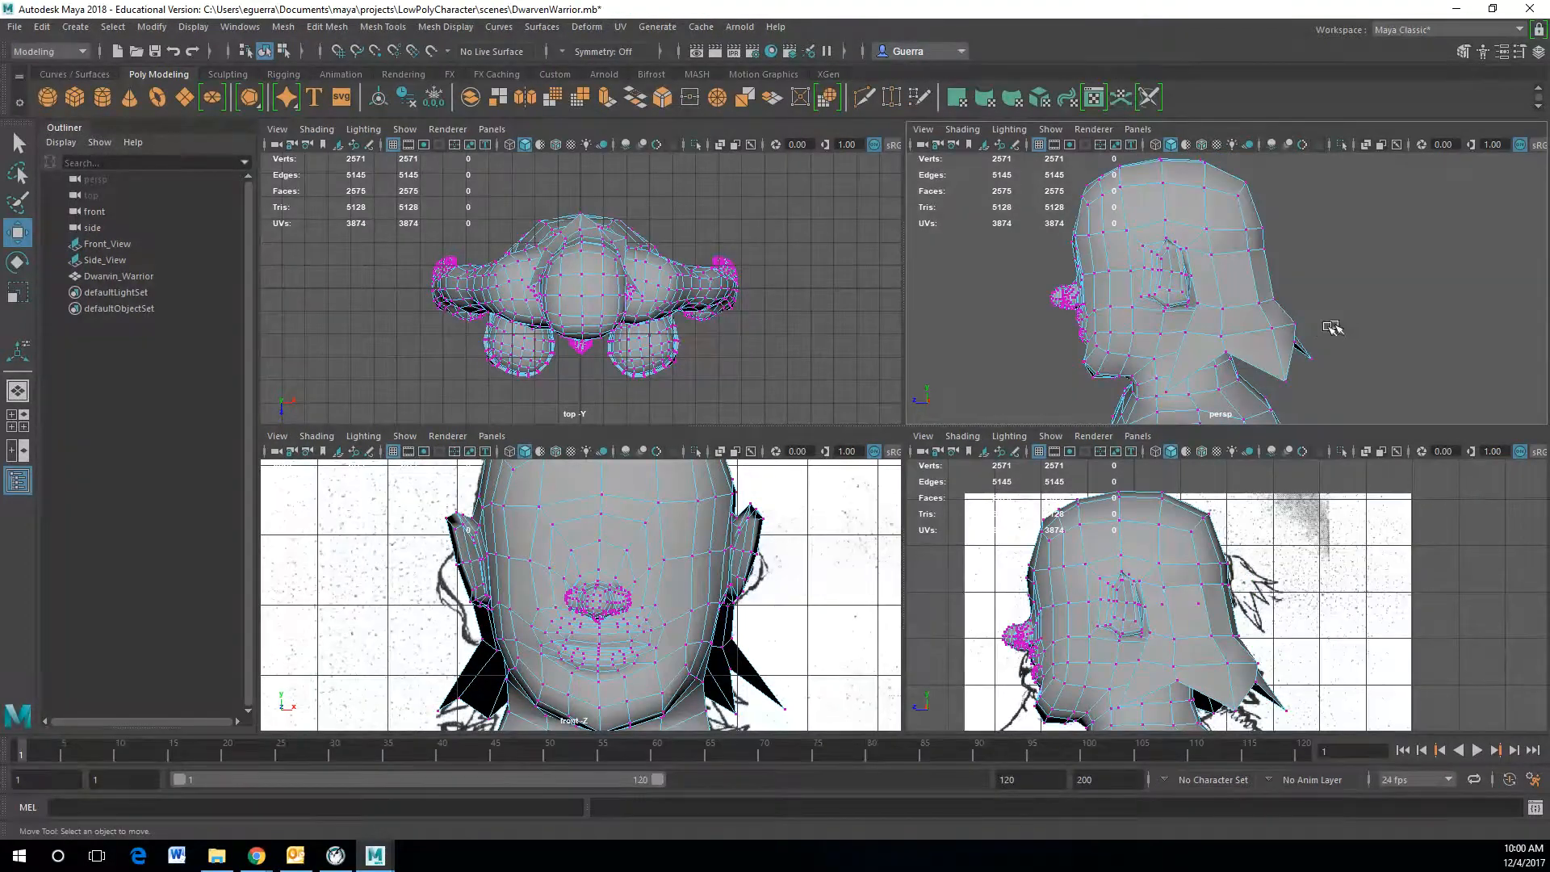
{"action": "left_click", "coordinate": [1298, 323]}
{"action": "left_click_drag", "start_coordinate": [1247, 326], "coordinate": [1235, 327]}
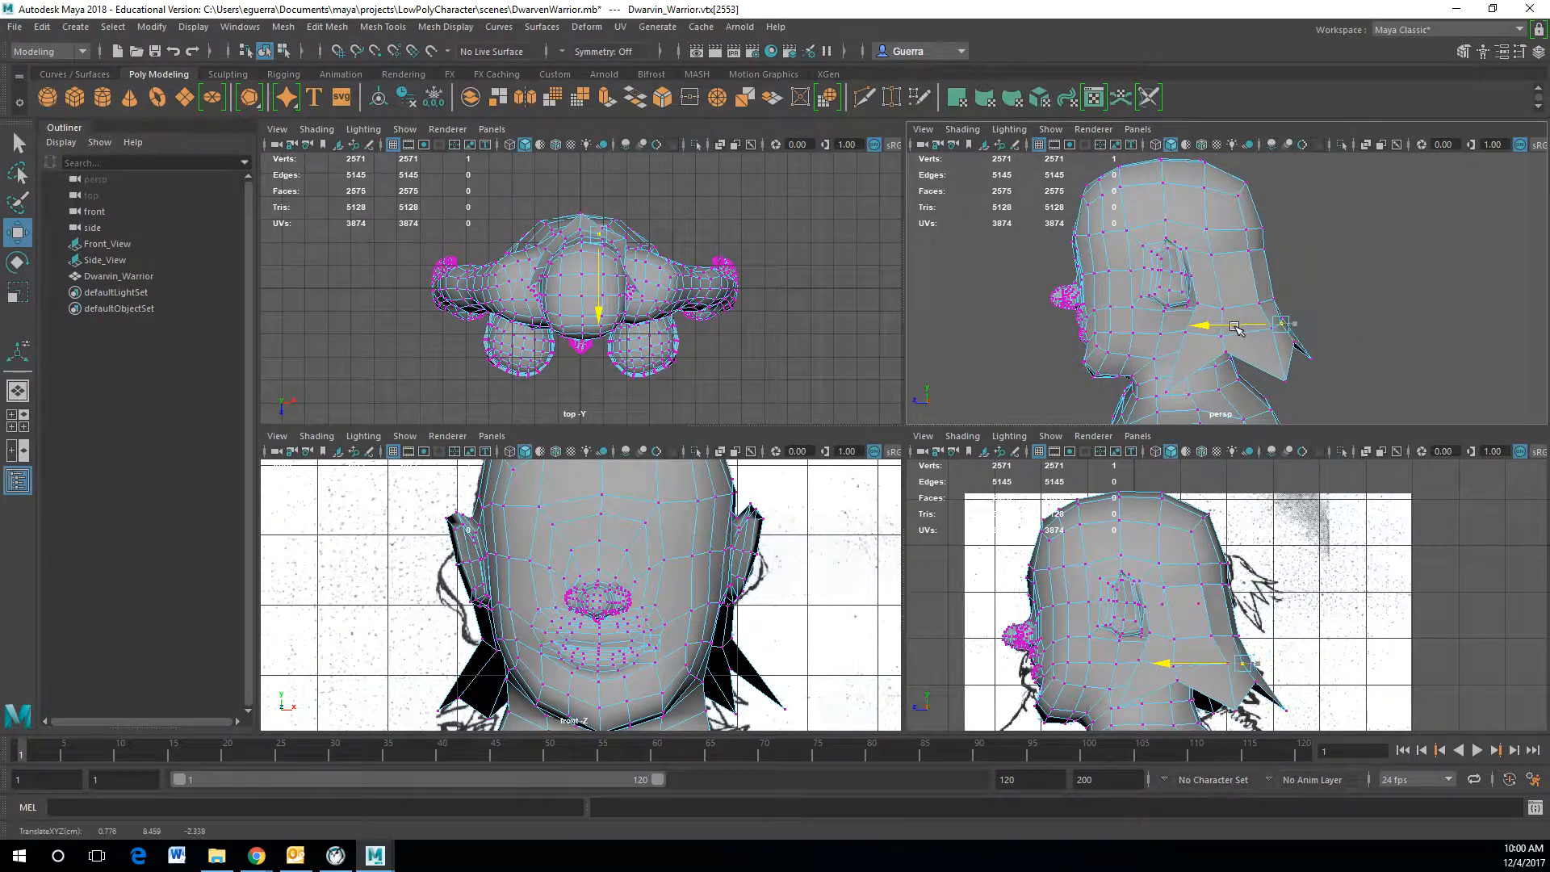
Step: Cut a new edge across the crown of the head with the Multi-Cut tool
{"action": "left_click", "coordinate": [1372, 275]}
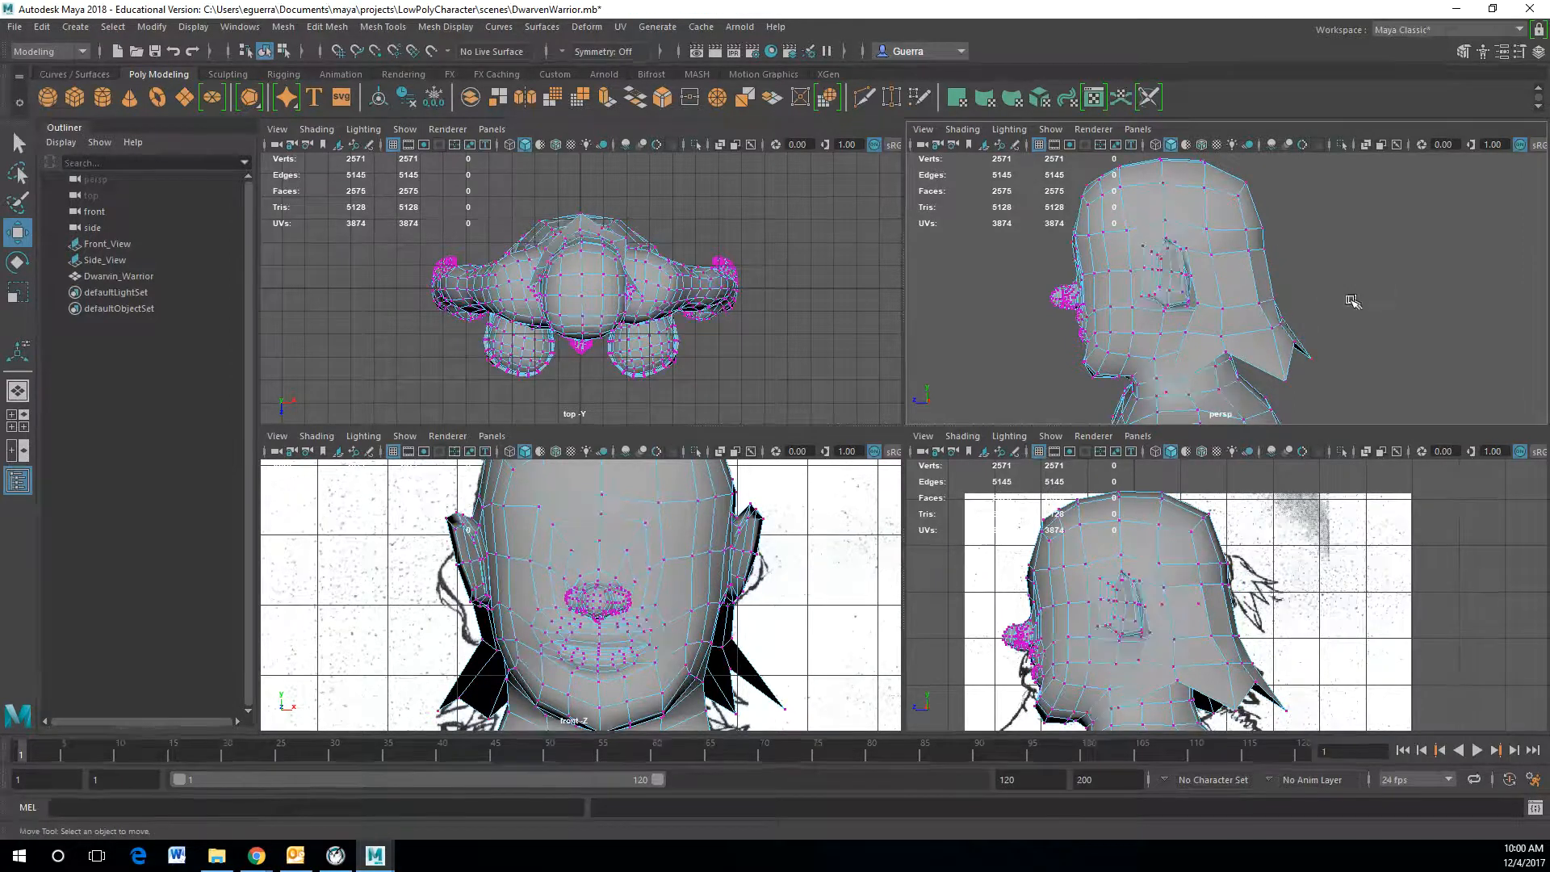
{"action": "right_click_drag", "start_coordinate": [1237, 277], "coordinate": [1328, 244]}
{"action": "left_click", "coordinate": [1353, 268]}
{"action": "left_click_drag", "start_coordinate": [1352, 269], "coordinate": [1125, 274], "text": "alt"}
{"action": "left_click", "coordinate": [1277, 297]}
{"action": "left_click_drag", "start_coordinate": [1247, 278], "coordinate": [1318, 342], "text": "alt"}
{"action": "mouse_move", "coordinate": [1274, 256]}
{"action": "right_mouse_down"}
{"action": "mouse_move", "coordinate": [1270, 313]}
{"action": "mouse_move", "coordinate": [1277, 256]}
{"action": "right_mouse_up"}
{"action": "left_click_drag", "start_coordinate": [1277, 257], "coordinate": [1251, 286], "text": "alt"}
{"action": "right_click_drag", "start_coordinate": [1251, 286], "coordinate": [1183, 279], "text": "shift"}
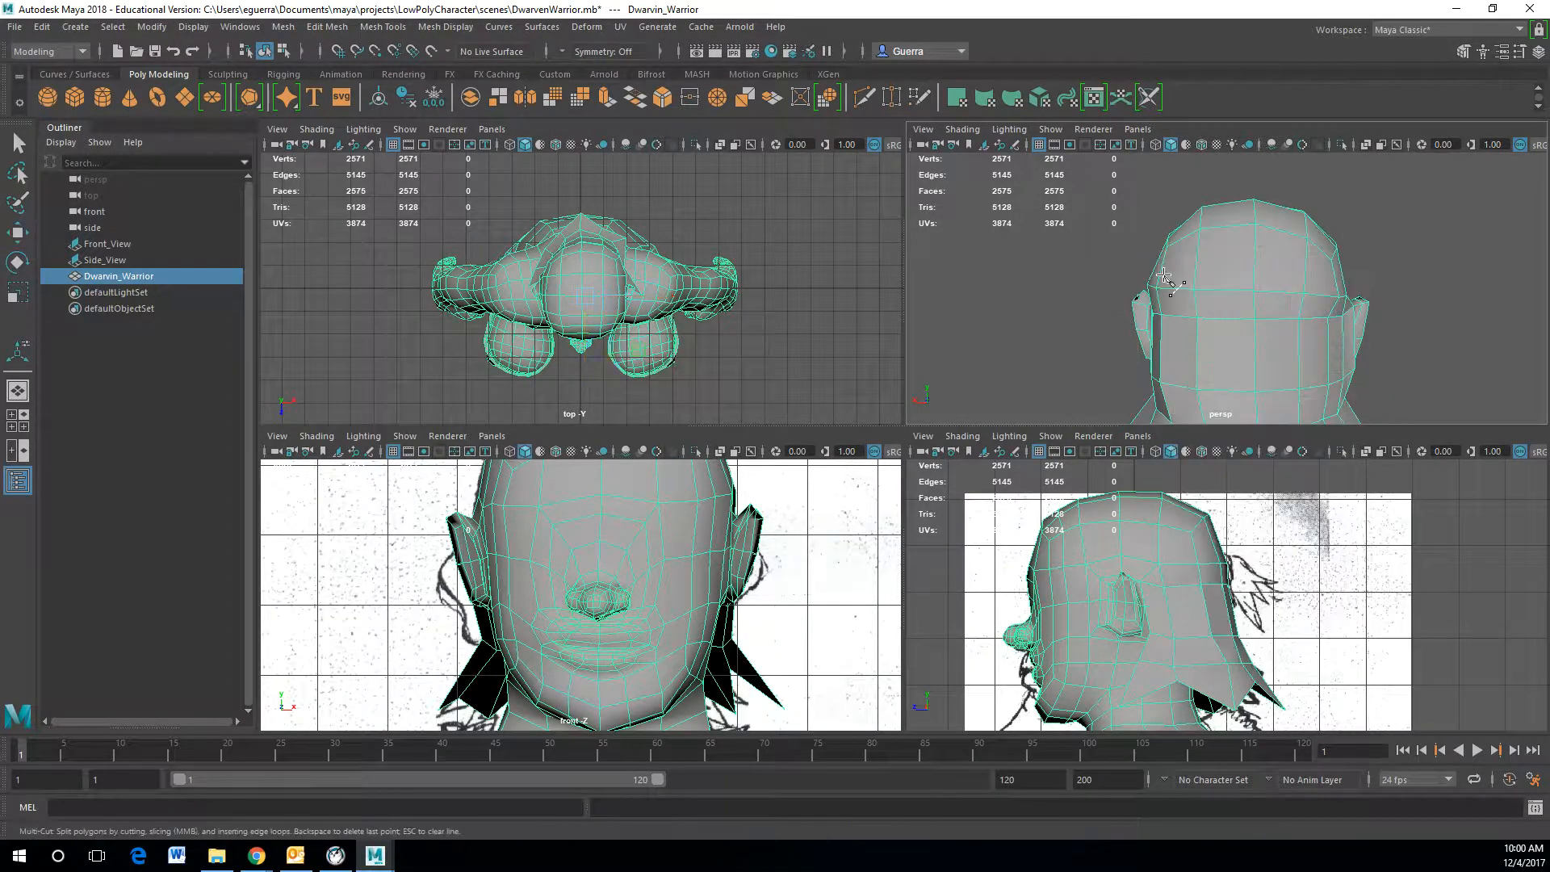
{"action": "left_click", "coordinate": [1256, 296]}
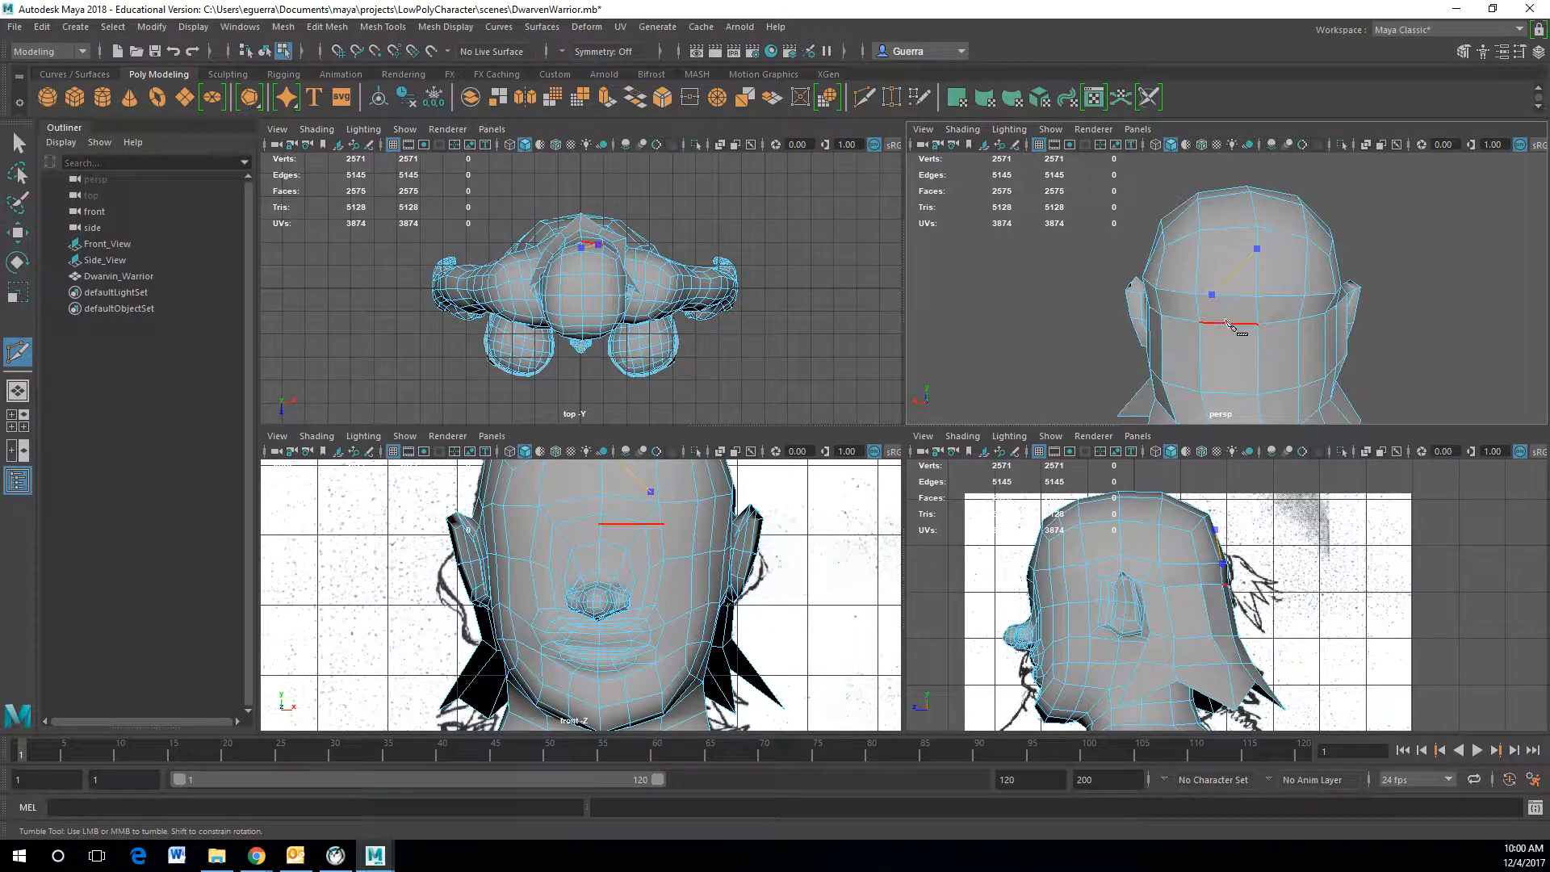
{"action": "key", "text": "ctrl+z"}
{"action": "key", "text": "ctrl+z"}
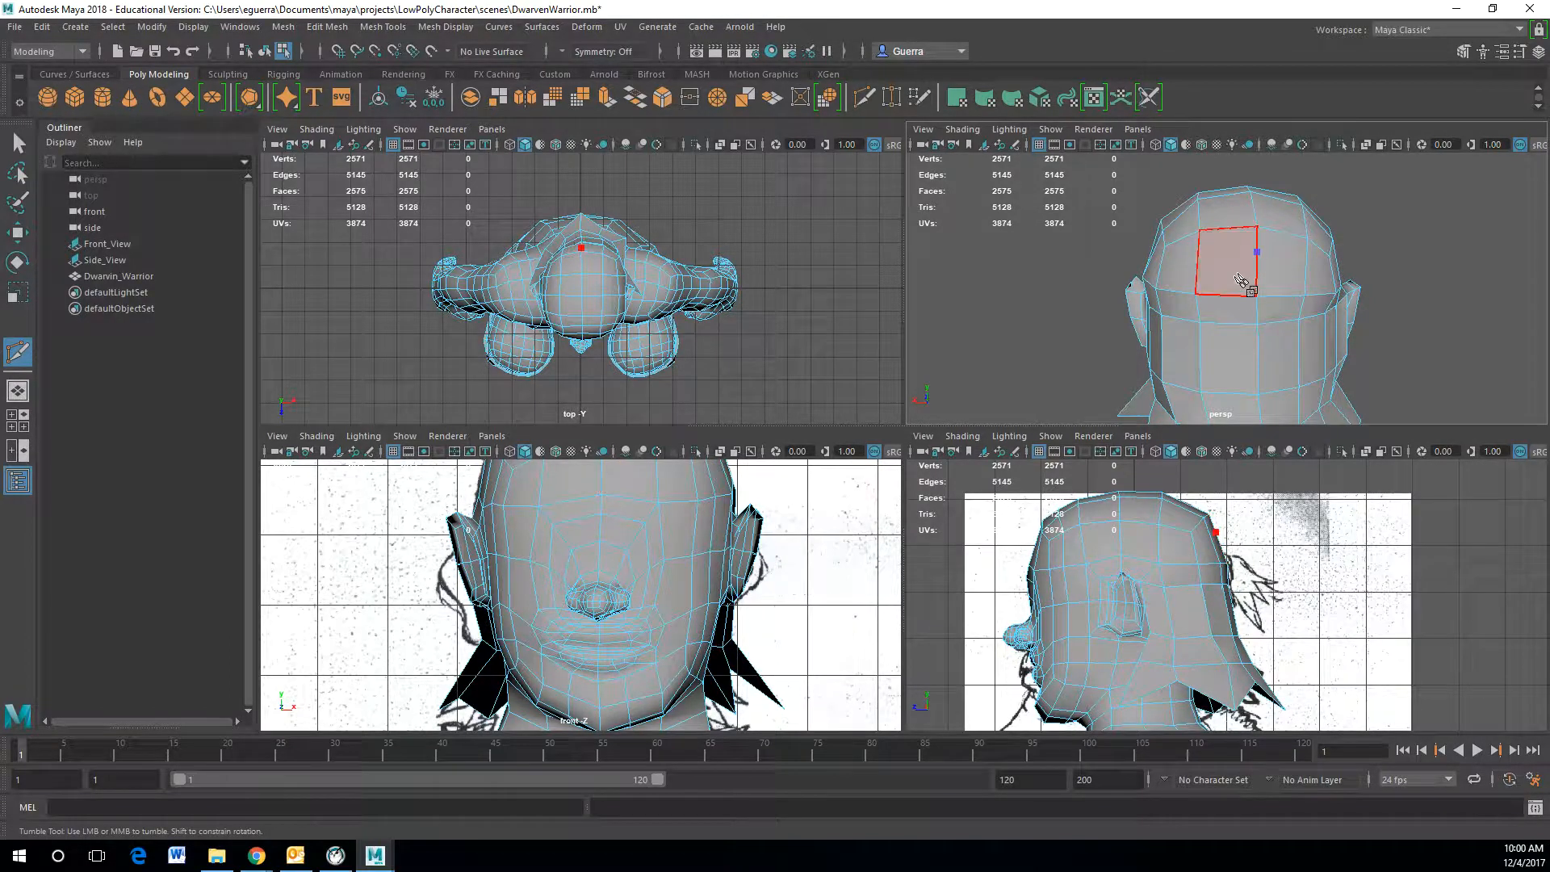
{"action": "left_click", "coordinate": [1220, 295]}
{"action": "left_click", "coordinate": [1280, 296]}
{"action": "left_click", "coordinate": [1256, 252]}
{"action": "left_click_drag", "start_coordinate": [1289, 265], "coordinate": [1205, 278], "text": "alt"}
{"action": "key", "text": "Return"}
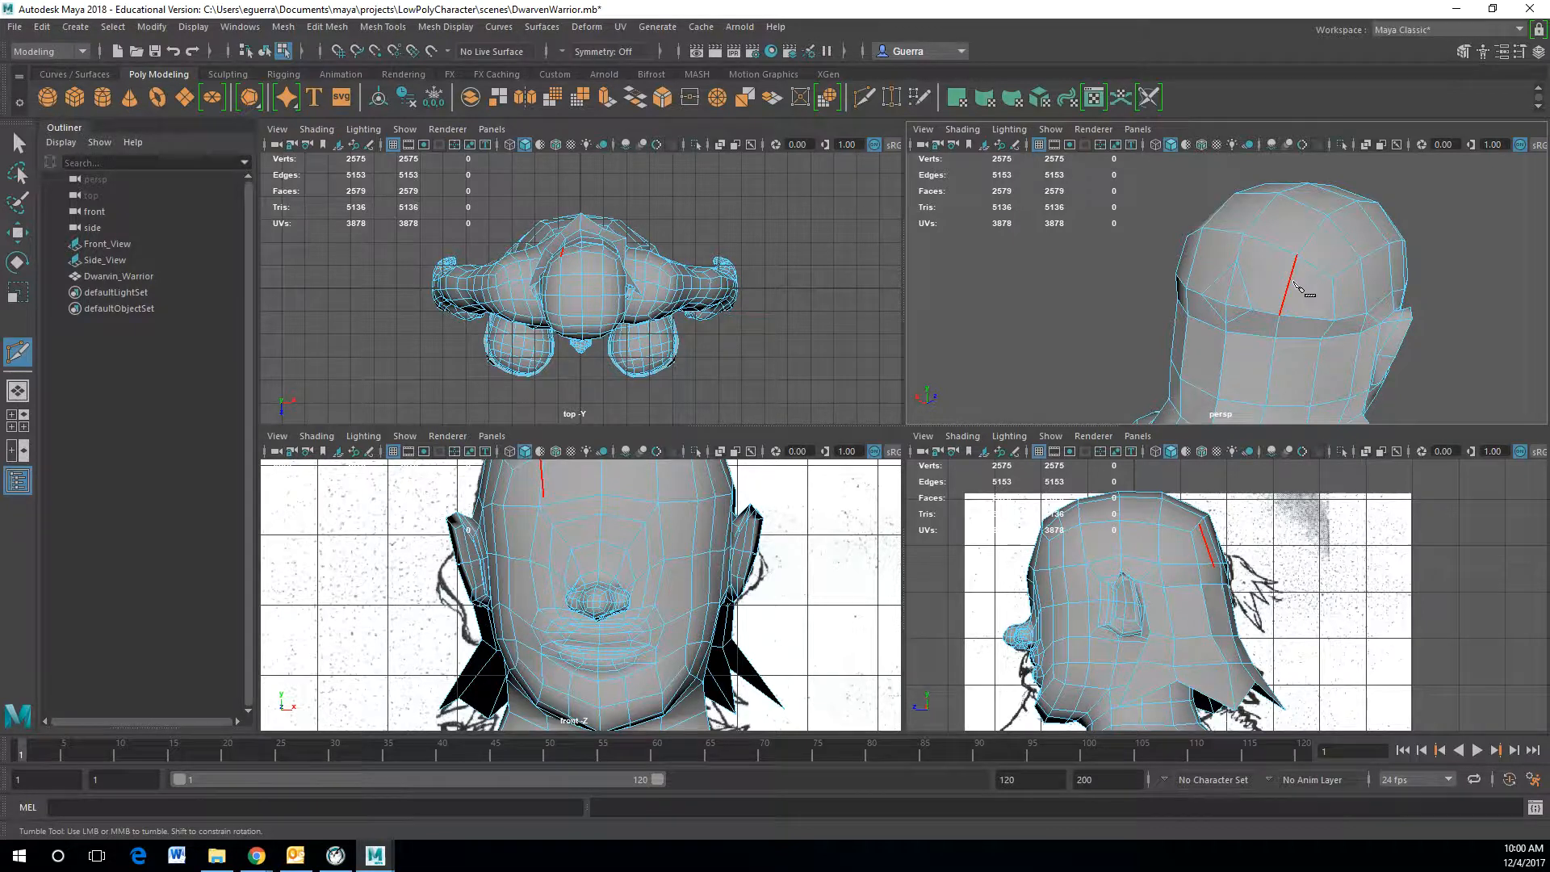
Step: Move the new crown vertex to even out the cut
{"action": "key", "text": "w"}
{"action": "right_click_drag", "start_coordinate": [1284, 280], "coordinate": [1261, 255]}
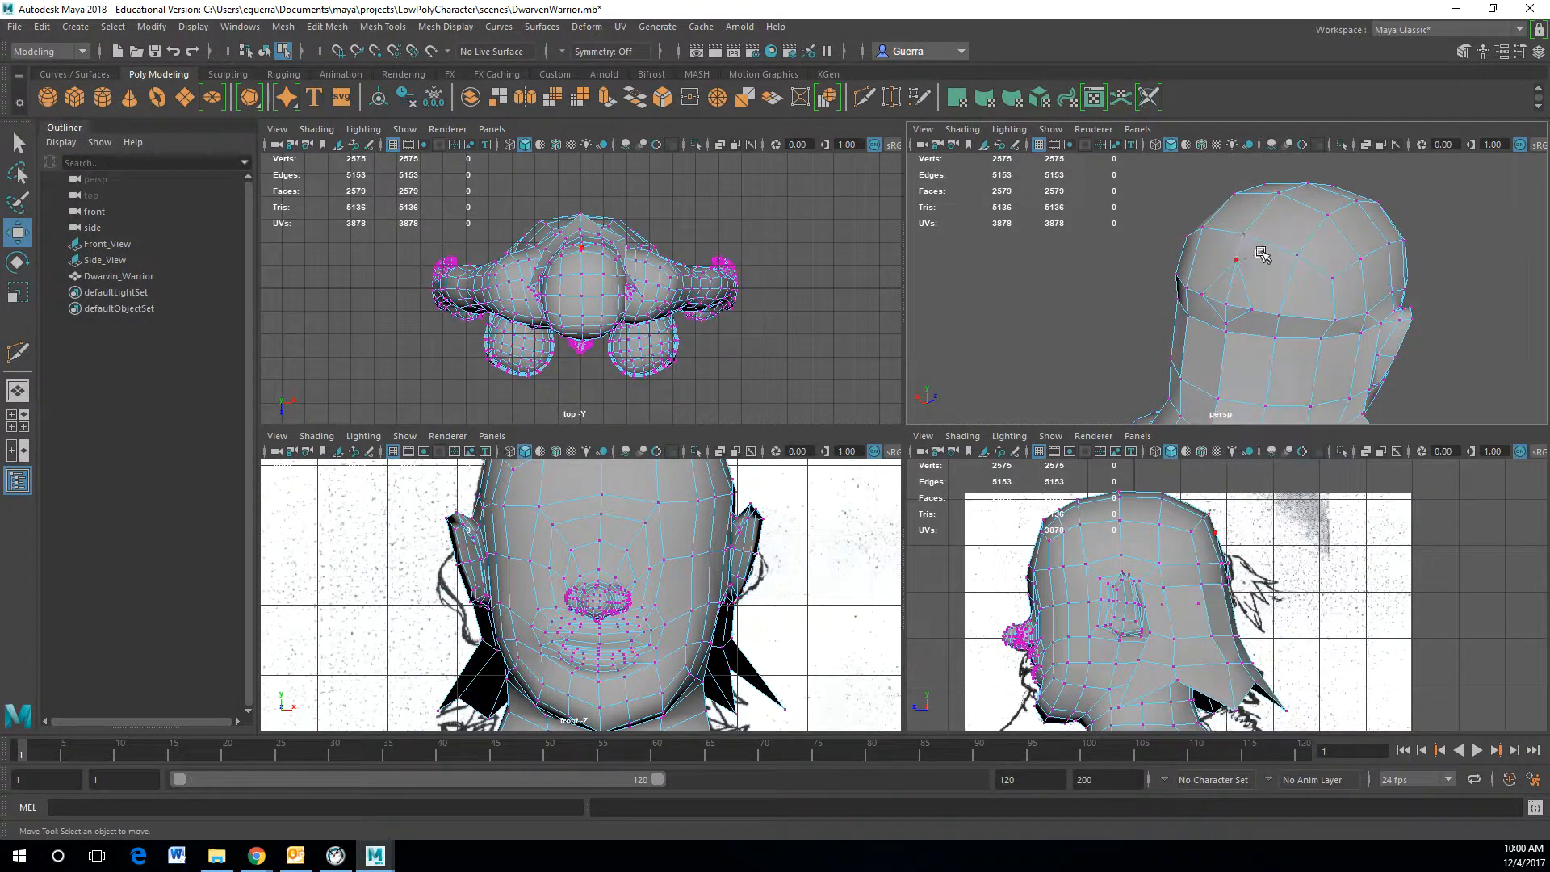
{"action": "left_click", "coordinate": [1234, 262]}
{"action": "left_click_drag", "start_coordinate": [1236, 249], "coordinate": [1264, 281]}
{"action": "left_click", "coordinate": [1266, 315]}
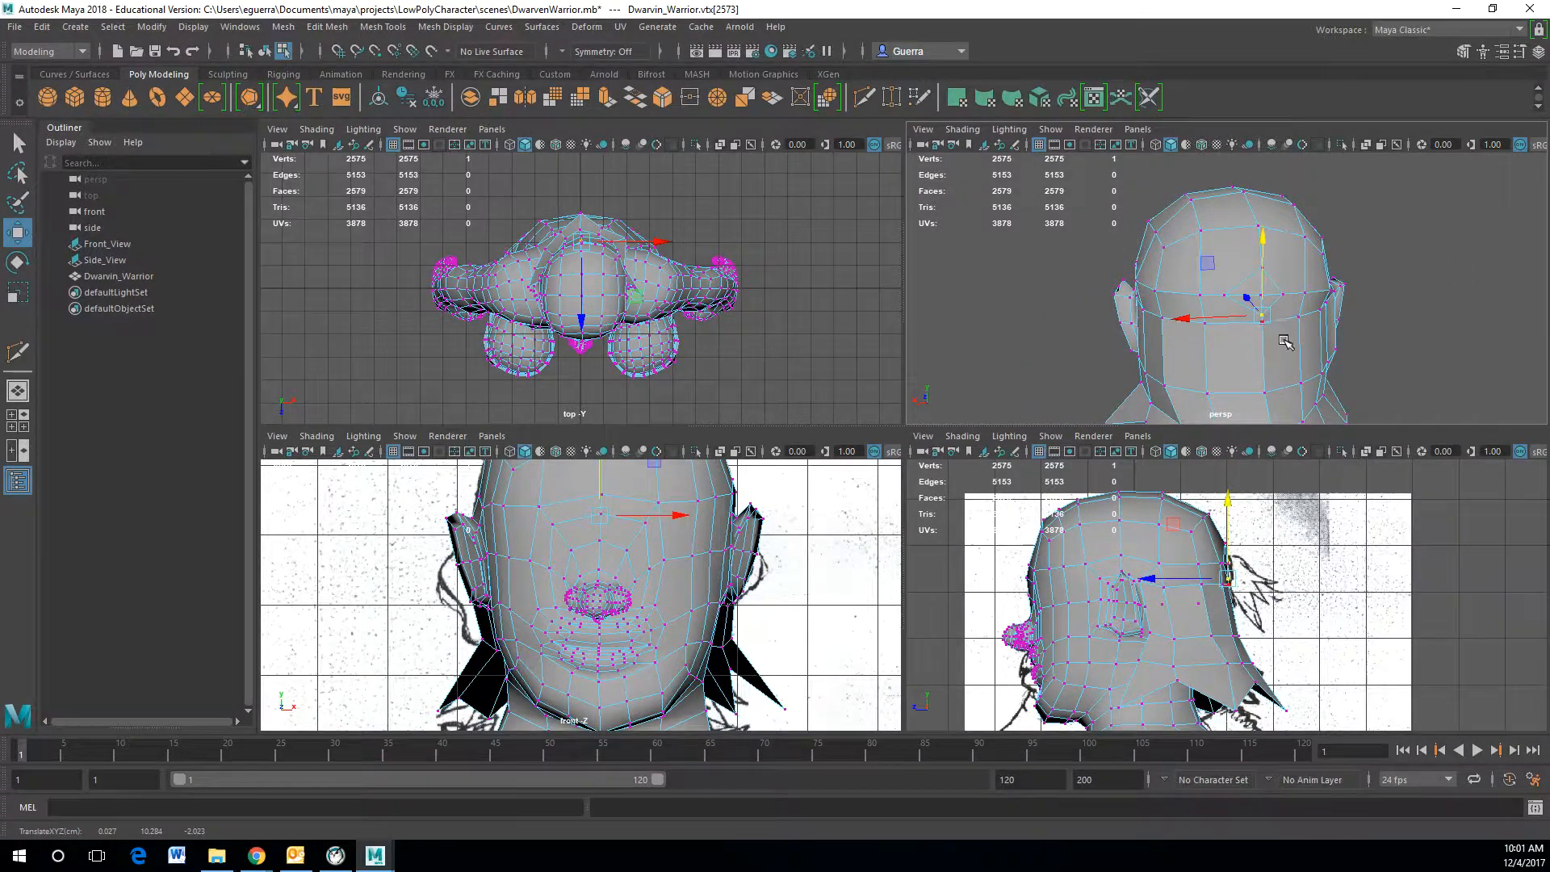
Step: Select the diamond of four faces on the upper side of the head and extrude it outward to start a horn
{"action": "scroll", "coordinate": [1281, 341], "scroll_direction": "up", "scroll_amount": 5}
{"action": "left_click_drag", "start_coordinate": [1330, 358], "coordinate": [1370, 339], "text": "alt"}
{"action": "left_click_drag", "start_coordinate": [1335, 286], "coordinate": [1388, 289]}
{"action": "right_click_drag", "start_coordinate": [1349, 261], "coordinate": [1349, 303]}
{"action": "left_click", "coordinate": [1347, 276]}
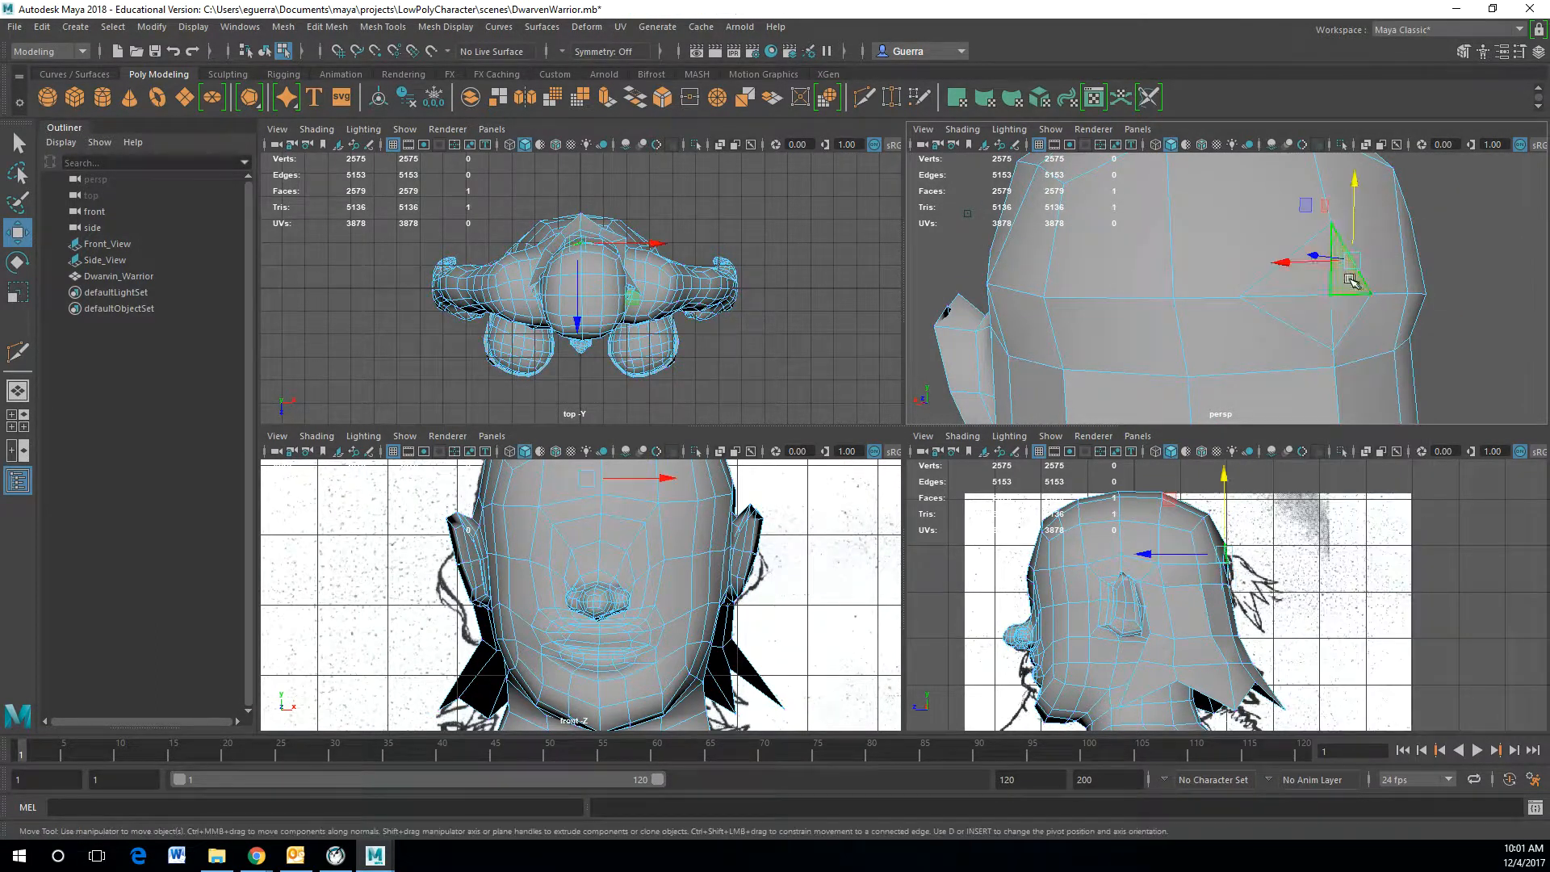
{"action": "left_click", "coordinate": [1301, 280], "text": "shift"}
{"action": "left_click_drag", "start_coordinate": [1311, 324], "coordinate": [1430, 350], "text": "shift"}
{"action": "scroll", "coordinate": [1220, 324], "scroll_direction": "down", "scroll_amount": 5}
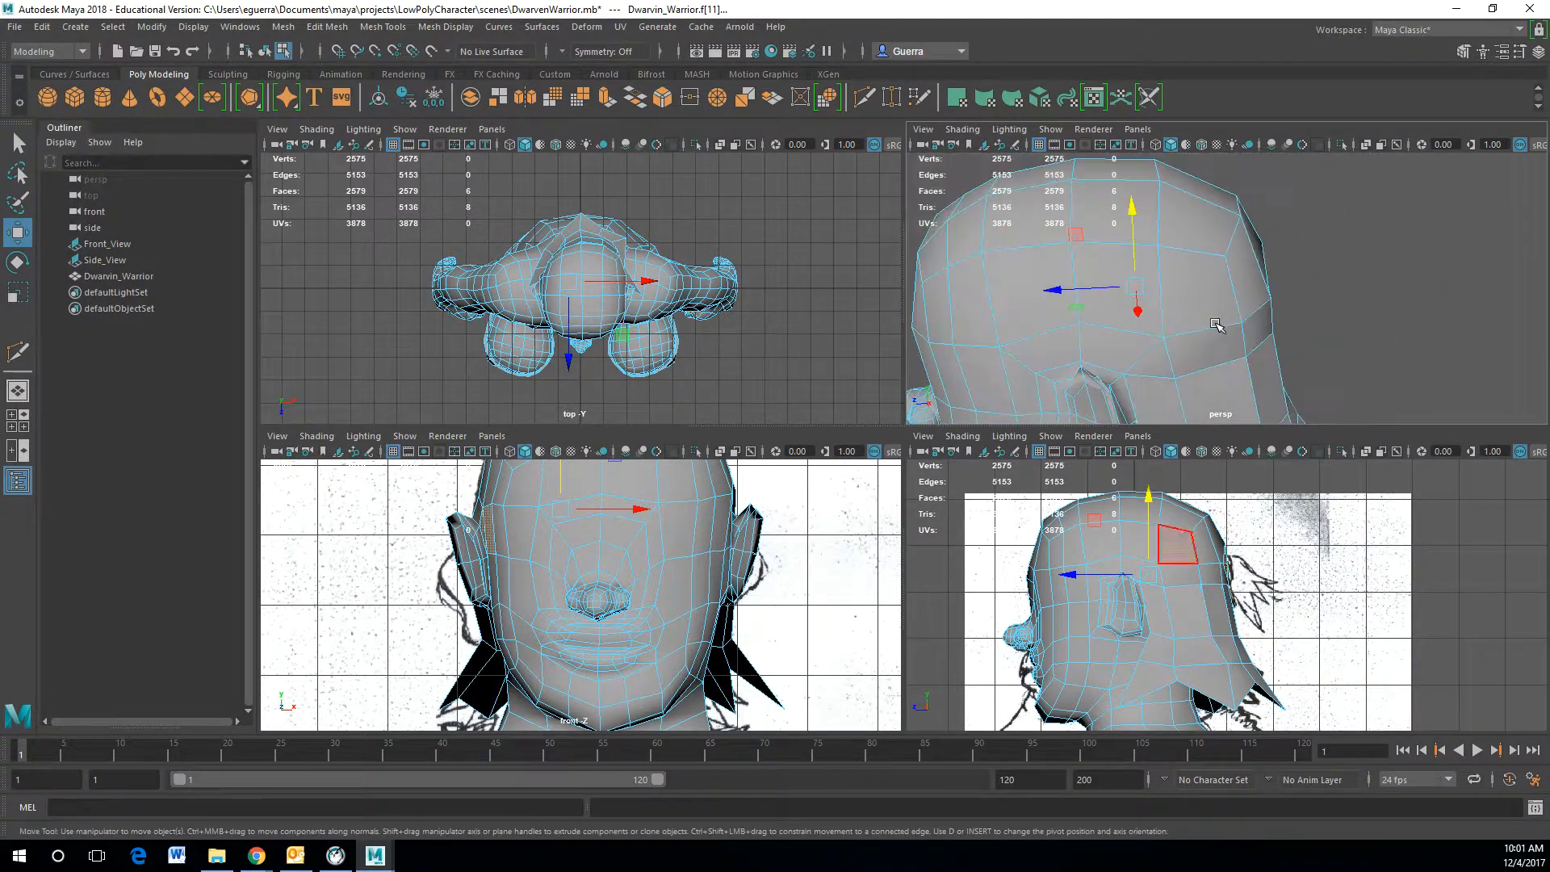
{"action": "scroll", "coordinate": [1217, 330], "scroll_direction": "down", "scroll_amount": 5}
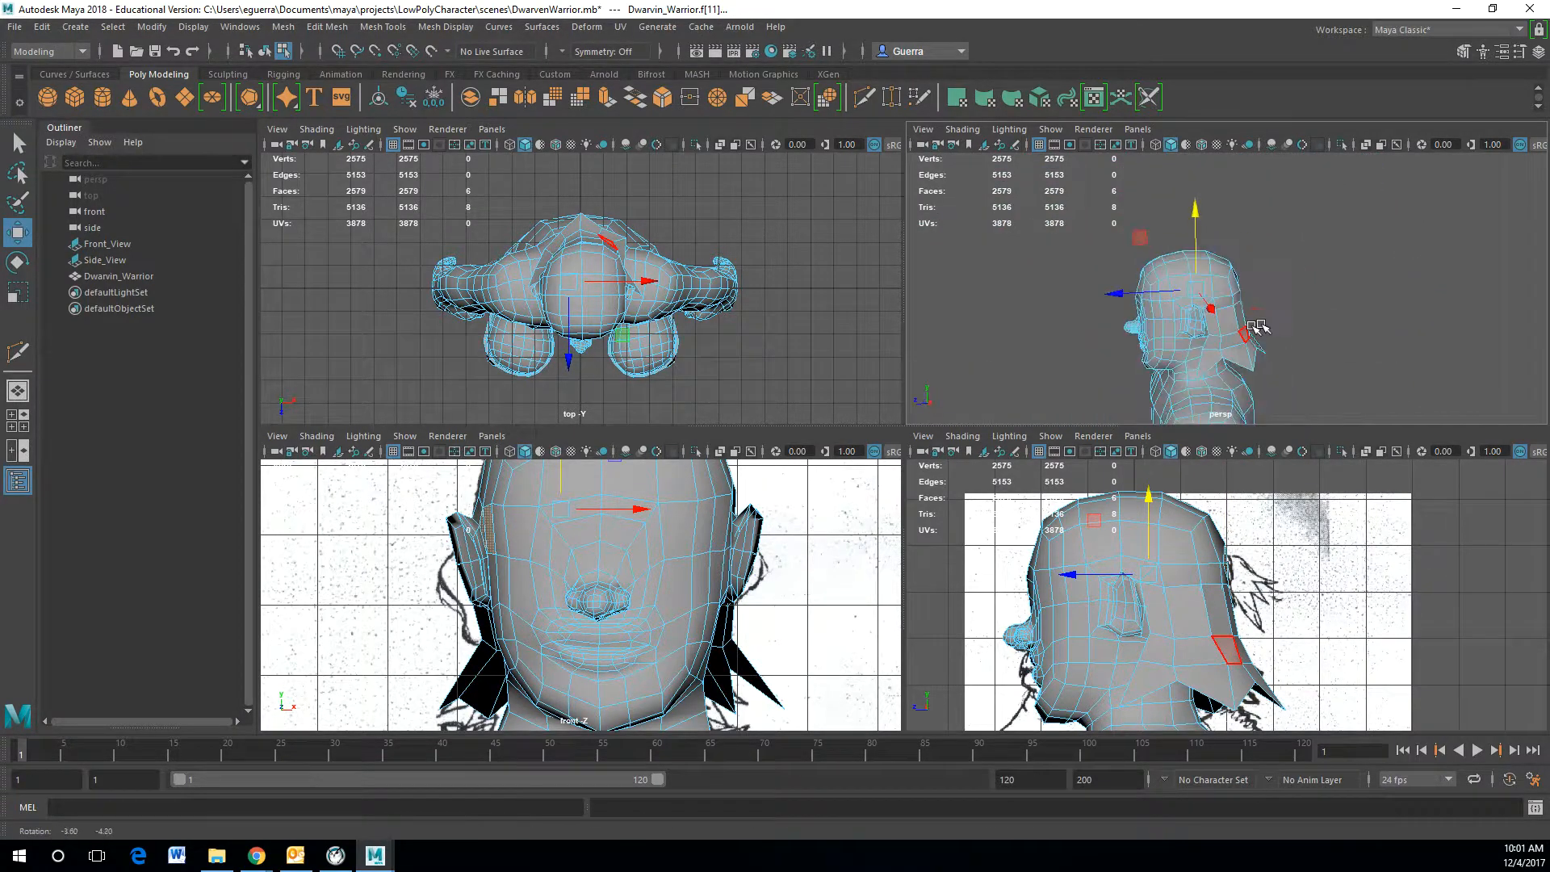
{"action": "scroll", "coordinate": [1212, 323], "scroll_direction": "up", "scroll_amount": 6}
{"action": "scroll", "coordinate": [1212, 322], "scroll_direction": "up", "scroll_amount": 6}
{"action": "right_click_drag", "start_coordinate": [1190, 327], "coordinate": [1189, 326]}
{"action": "left_click", "coordinate": [1188, 326]}
{"action": "left_click_drag", "start_coordinate": [1166, 325], "coordinate": [1219, 335]}
{"action": "right_click_drag", "start_coordinate": [1330, 312], "coordinate": [1324, 347]}
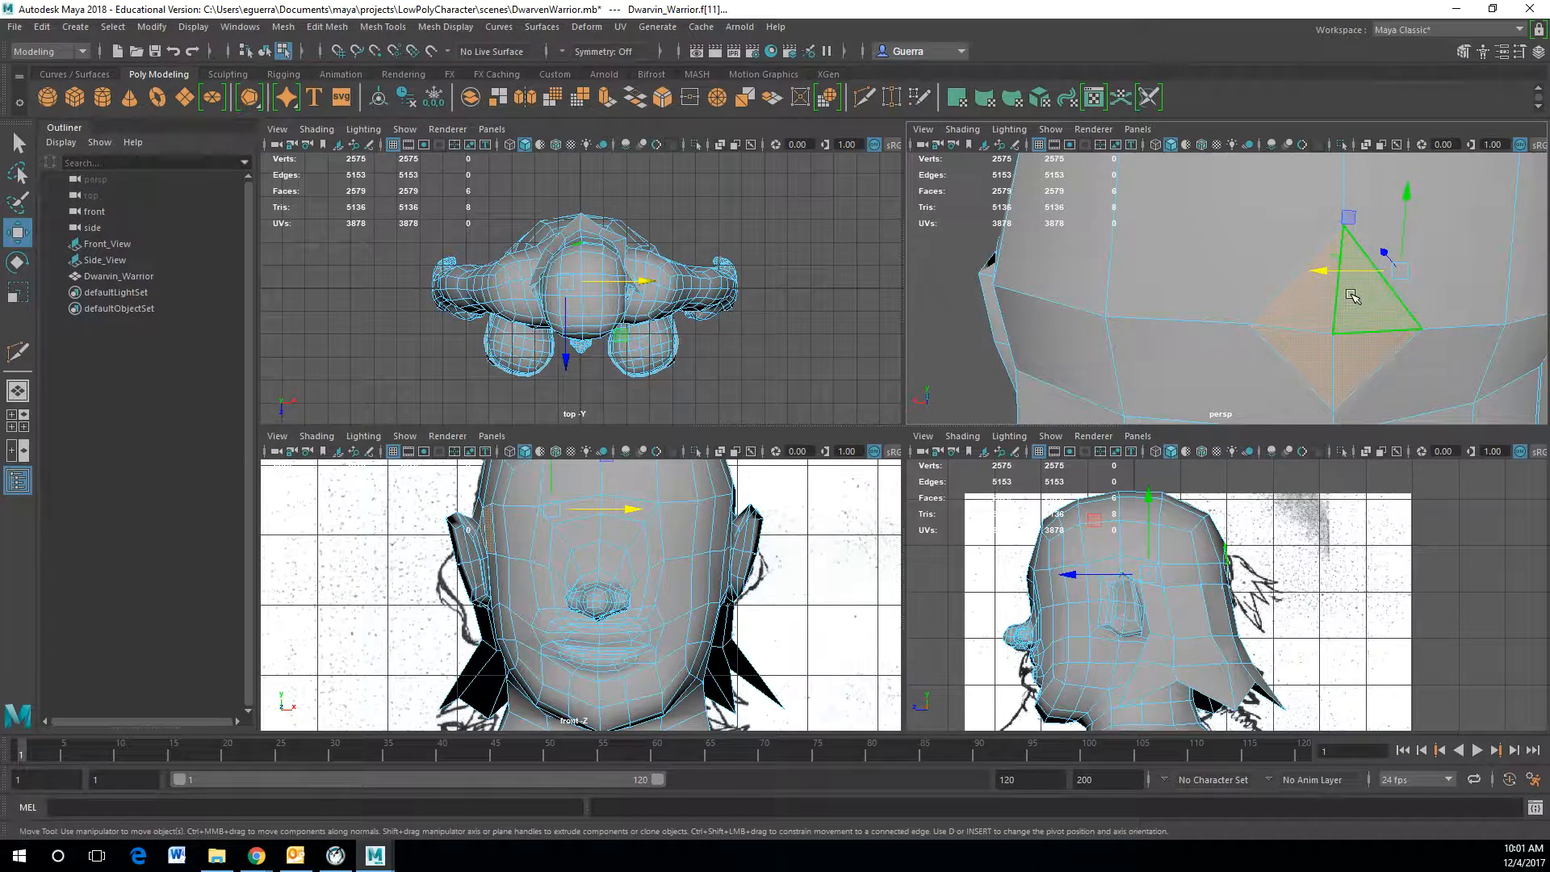
{"action": "left_click", "coordinate": [1388, 372]}
{"action": "left_click", "coordinate": [1343, 282]}
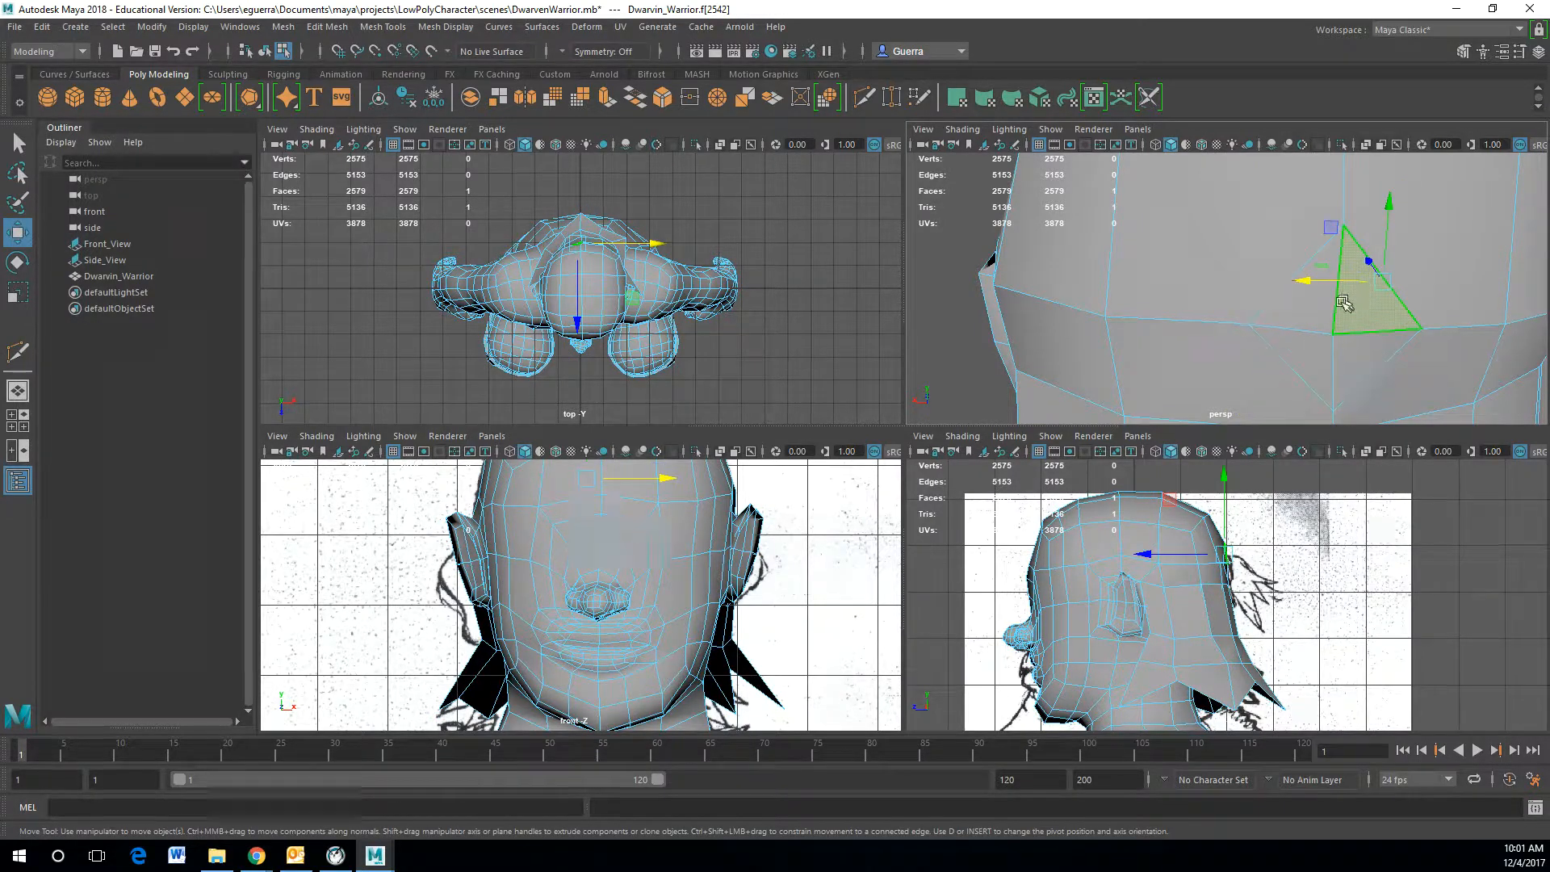
{"action": "left_click", "coordinate": [1328, 355], "text": "shift"}
{"action": "left_click", "coordinate": [1330, 355], "text": "shift"}
{"action": "left_click", "coordinate": [1367, 356], "text": "shift"}
{"action": "left_click_drag", "start_coordinate": [1388, 319], "coordinate": [1138, 311], "text": "alt"}
{"action": "left_click", "coordinate": [1132, 318]}
{"action": "left_click", "coordinate": [1081, 310], "text": "shift"}
{"action": "left_click", "coordinate": [1074, 342], "text": "shift"}
{"action": "left_click", "coordinate": [1130, 353], "text": "shift"}
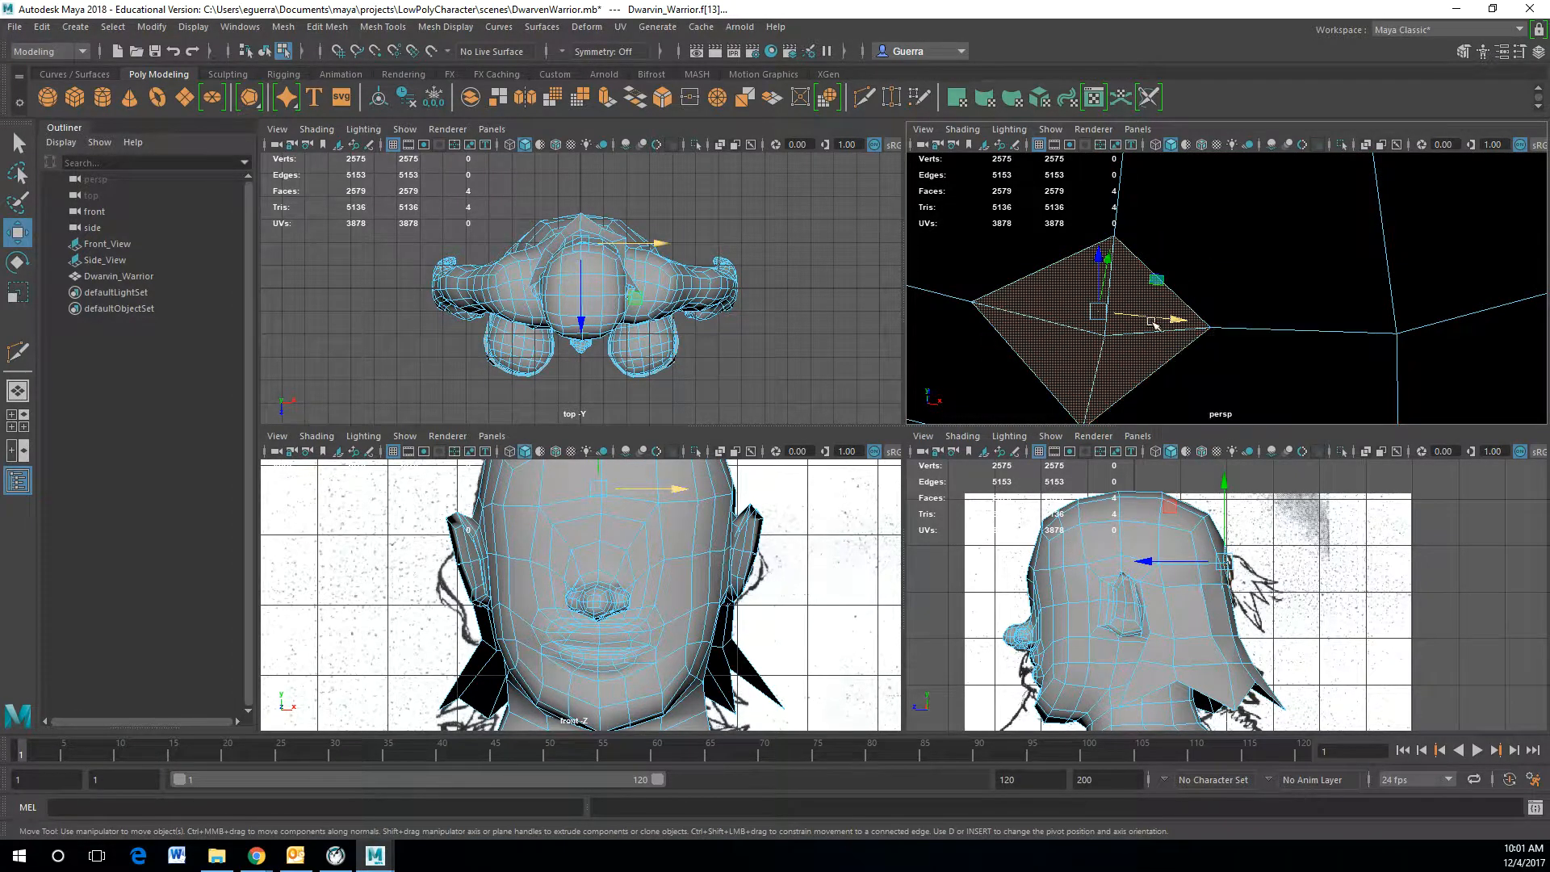
{"action": "key", "text": "f"}
{"action": "scroll", "coordinate": [1197, 320], "scroll_direction": "down", "scroll_amount": 5}
{"action": "left_click_drag", "start_coordinate": [1125, 227], "coordinate": [1330, 345], "text": "alt"}
{"action": "scroll", "coordinate": [1330, 344], "scroll_direction": "up", "scroll_amount": 6}
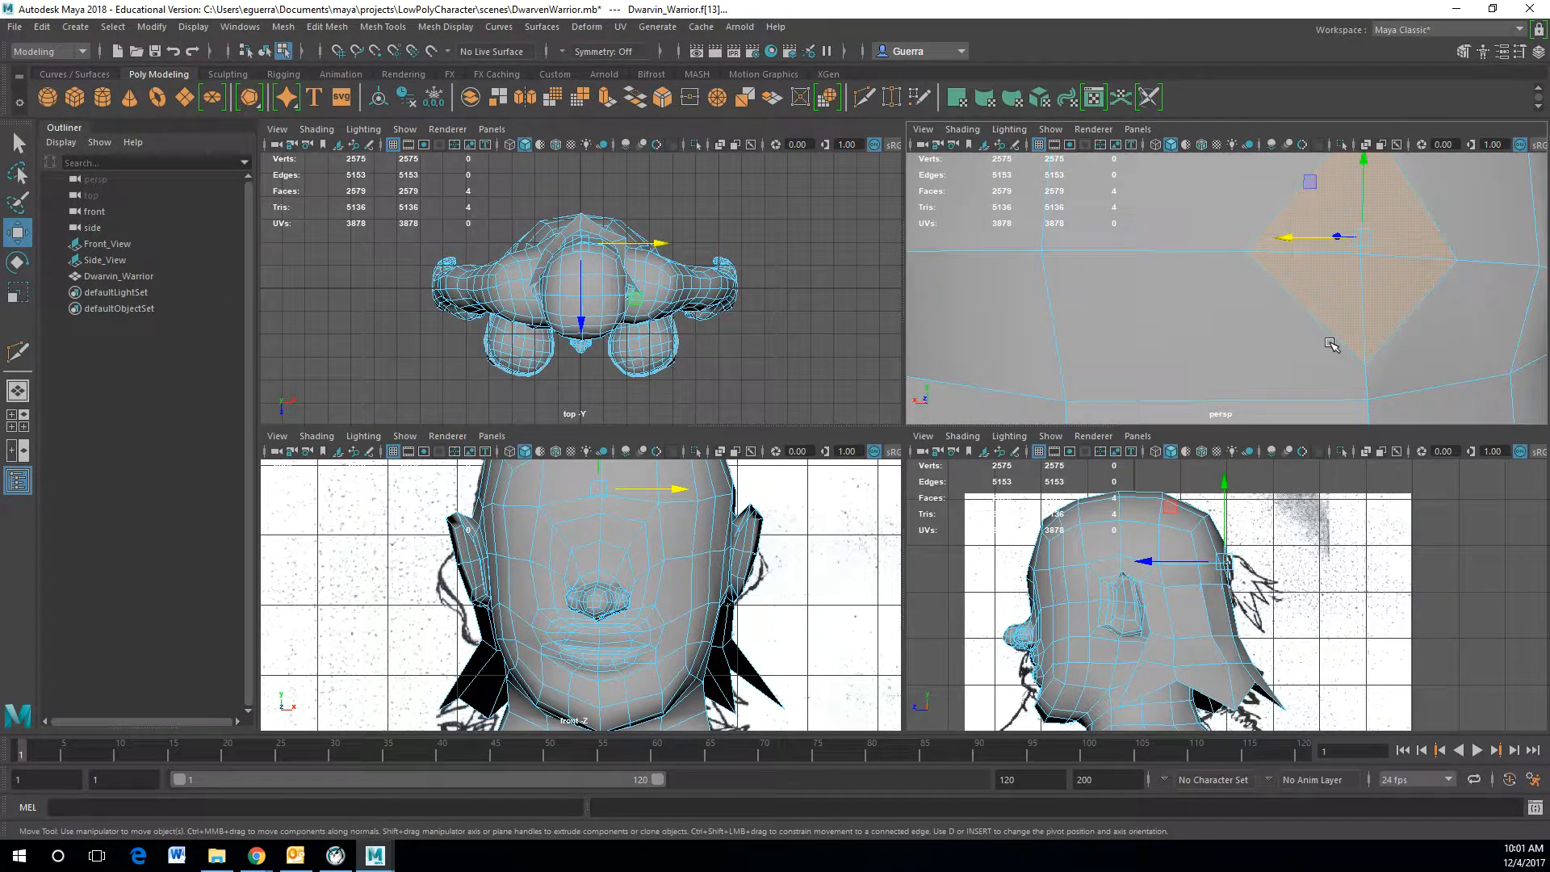
{"action": "key", "text": "ctrl+e"}
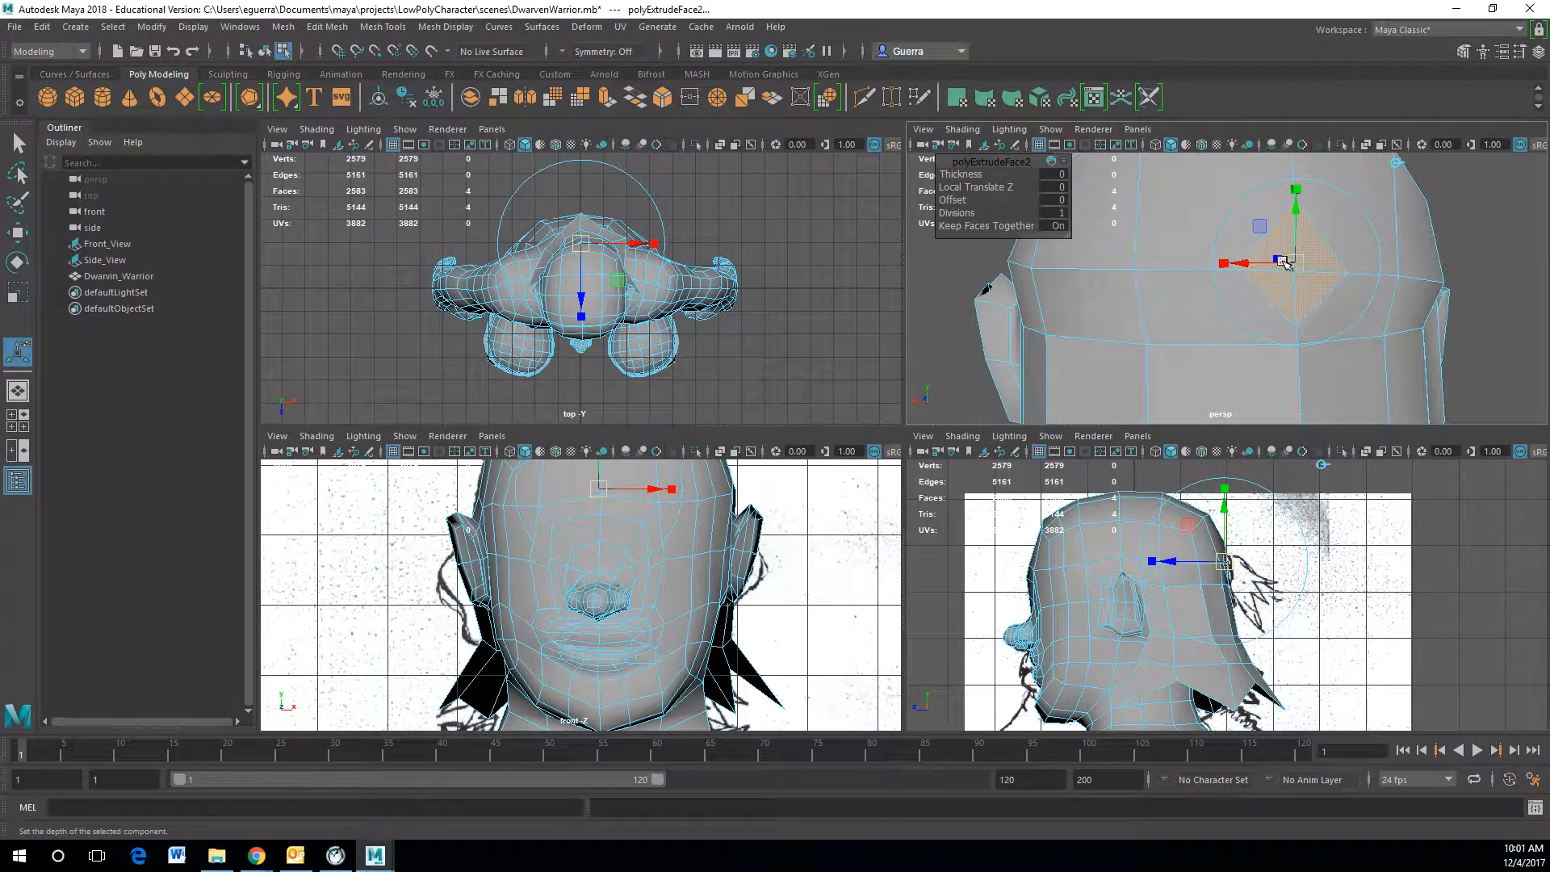
{"action": "left_click_drag", "start_coordinate": [1173, 559], "coordinate": [1183, 563]}
{"action": "left_click_drag", "start_coordinate": [1356, 545], "coordinate": [1364, 545], "text": "alt"}
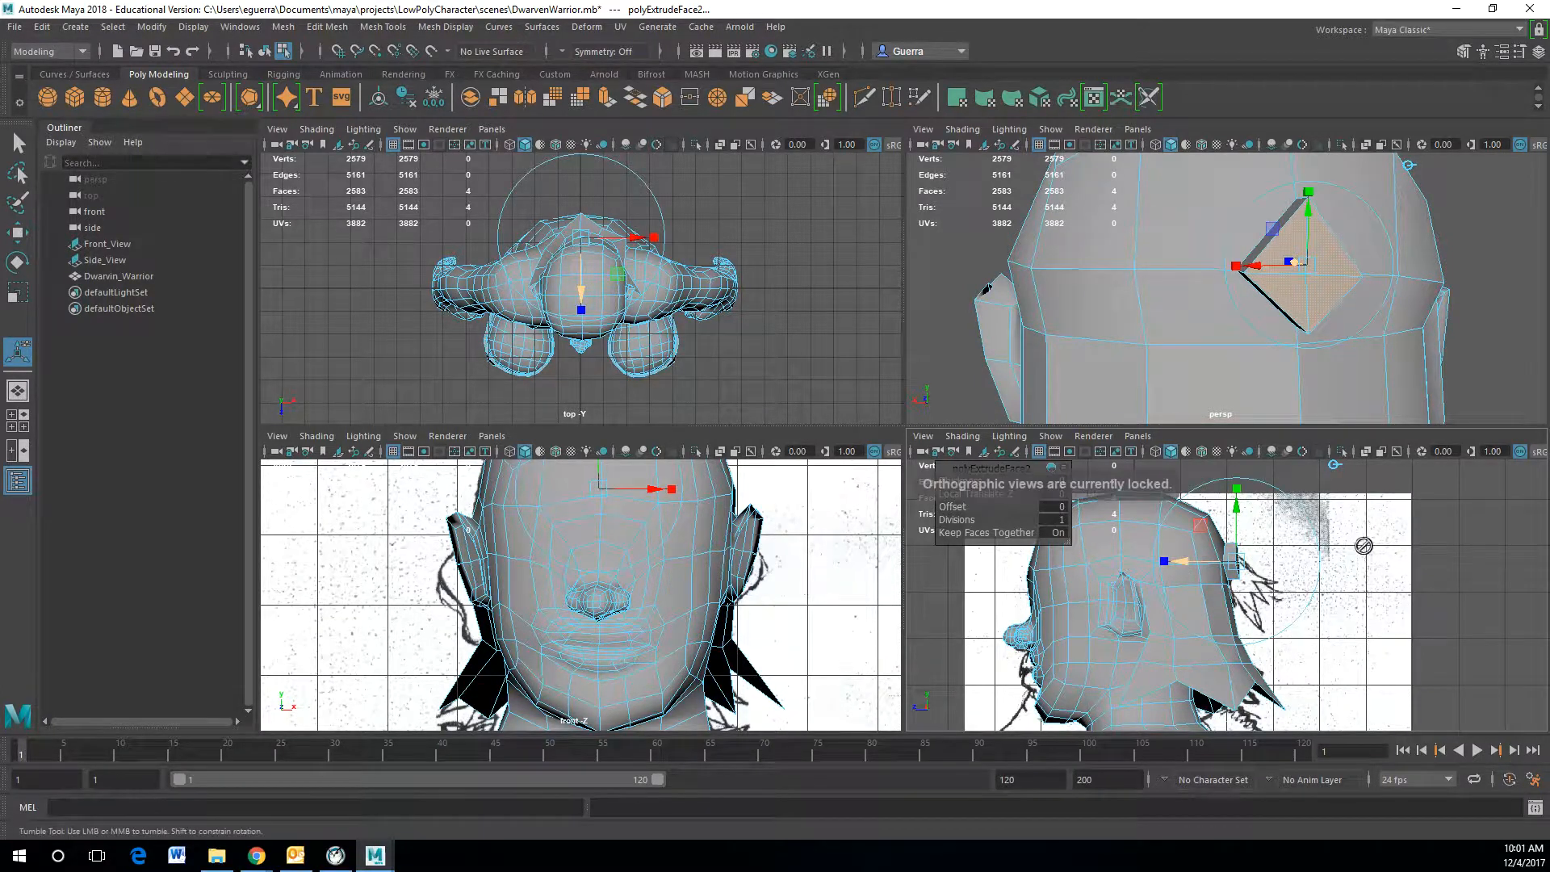
{"action": "left_click_drag", "start_coordinate": [1318, 269], "coordinate": [1418, 281], "text": "alt"}
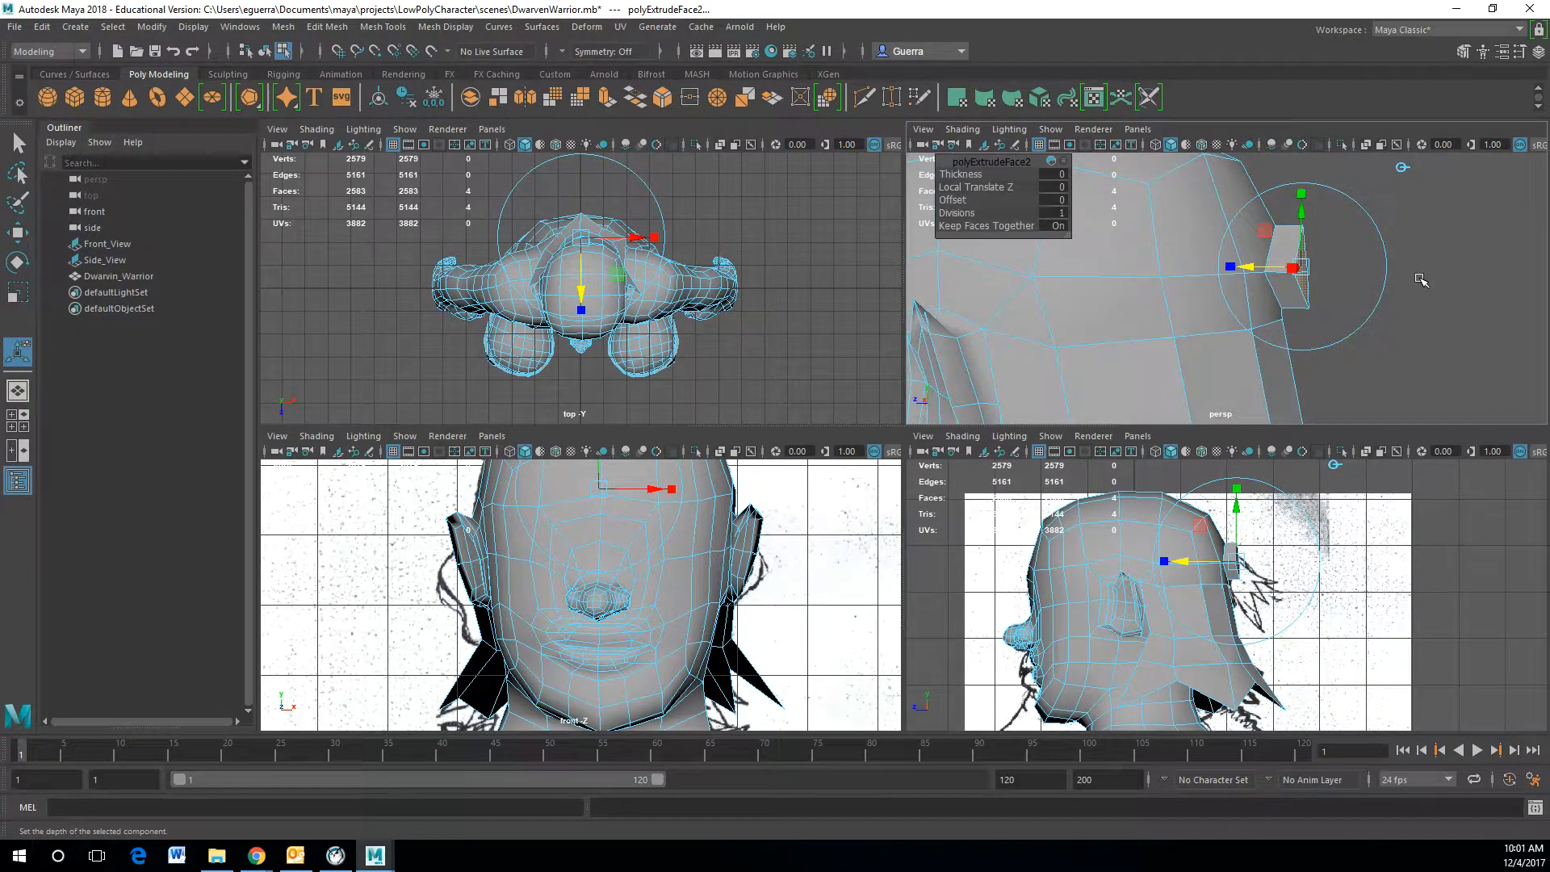
Step: Extrude the horn faces again and pull them further out from the head
{"action": "key", "text": "ctrl+e"}
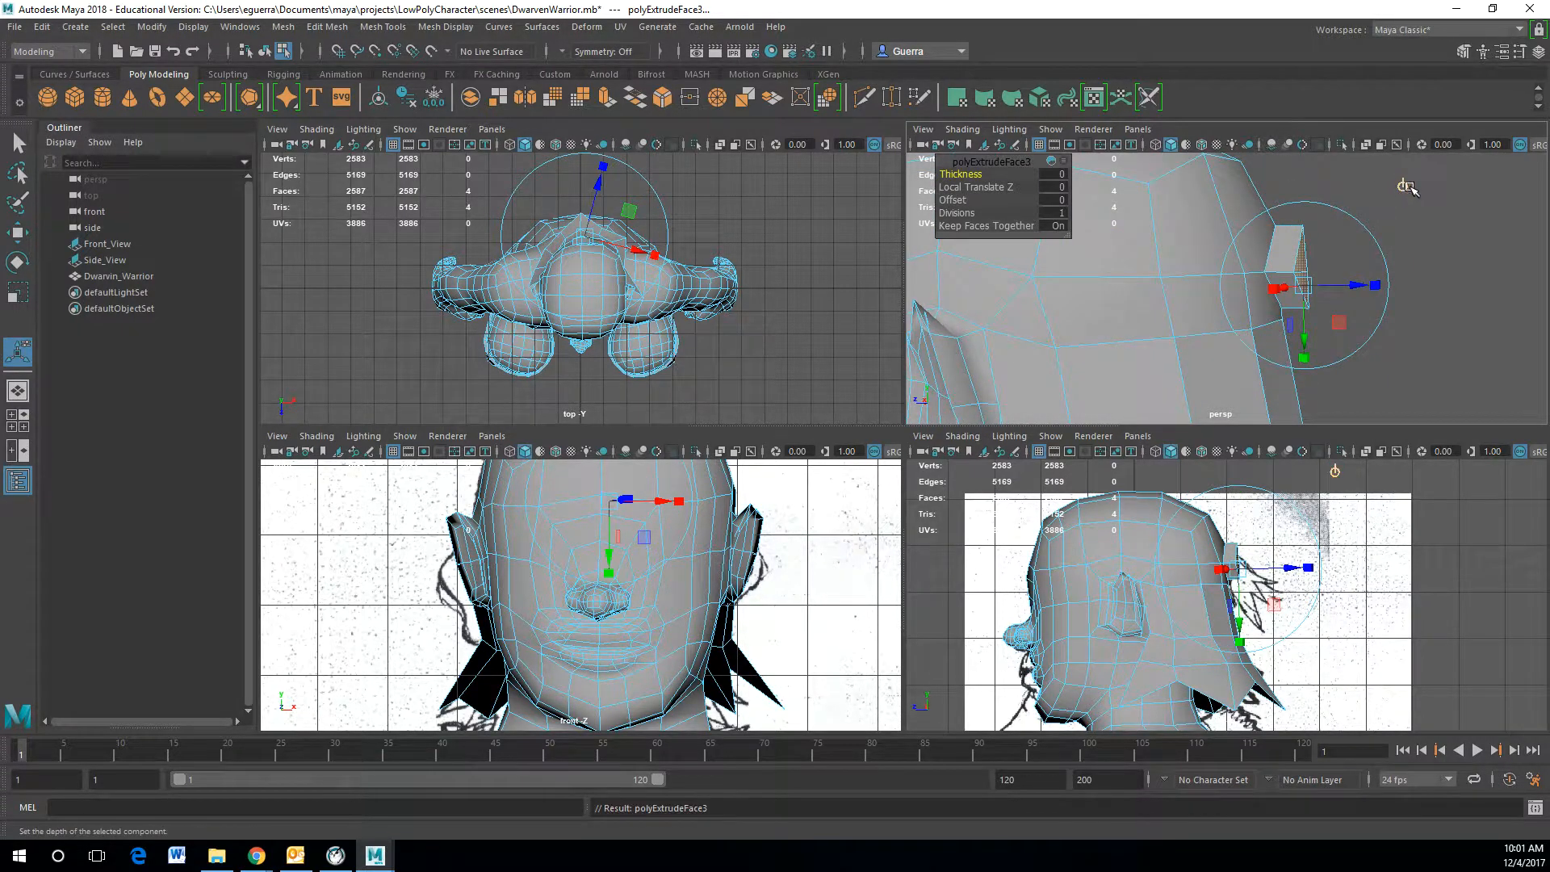
{"action": "left_click", "coordinate": [1405, 187]}
{"action": "left_click_drag", "start_coordinate": [1291, 268], "coordinate": [1346, 275]}
{"action": "left_click", "coordinate": [1347, 270]}
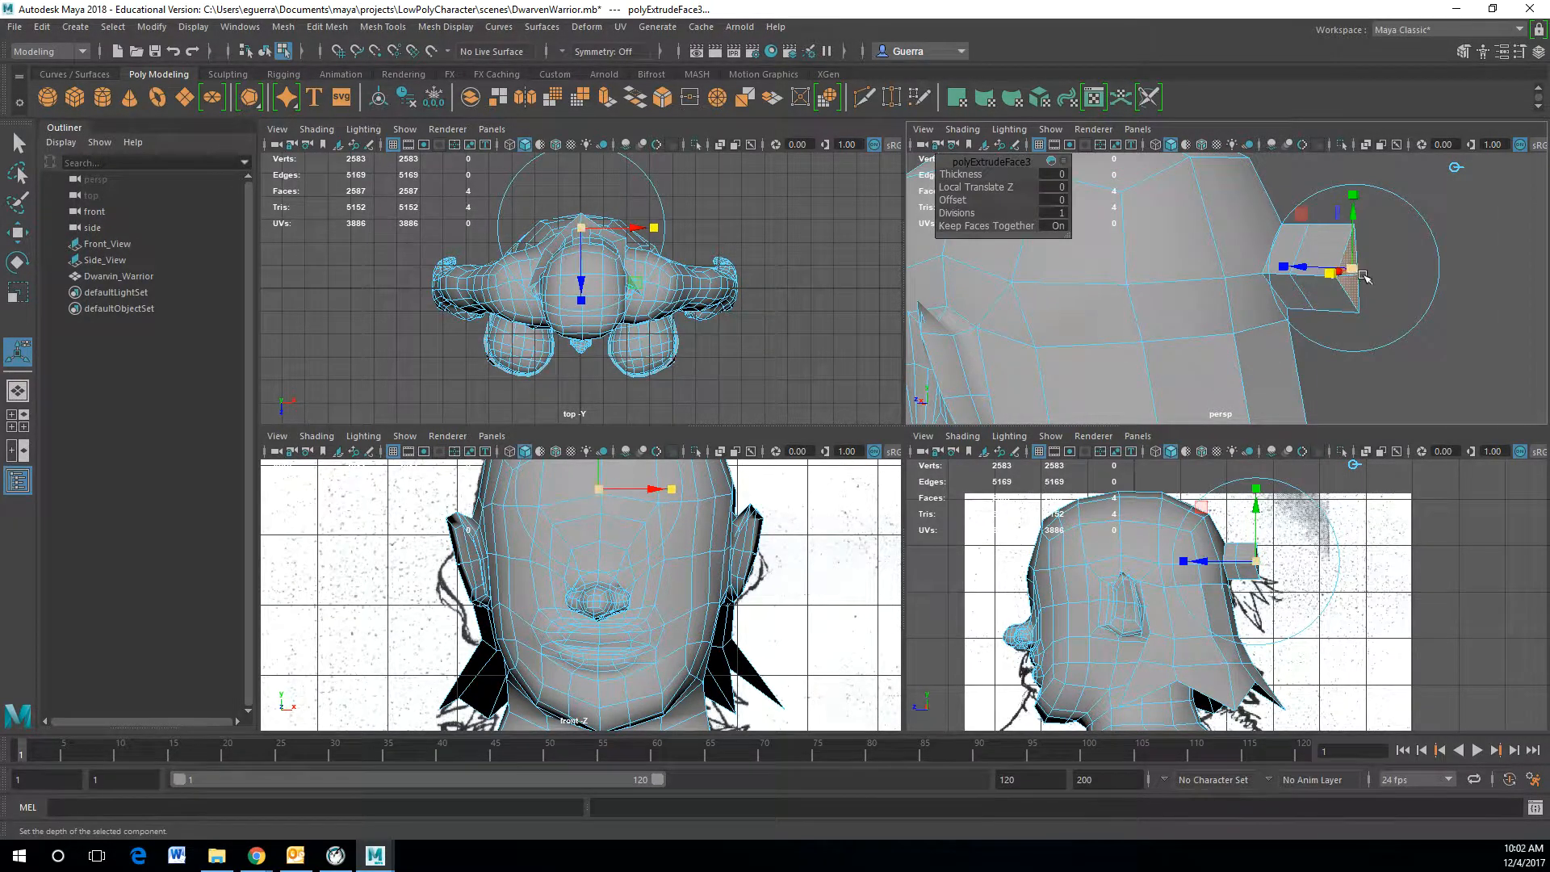
{"action": "mouse_move", "coordinate": [1358, 270]}
{"action": "left_mouse_down"}
{"action": "mouse_move", "coordinate": [1394, 267]}
{"action": "mouse_move", "coordinate": [1372, 266]}
{"action": "left_mouse_up"}
{"action": "left_click", "coordinate": [1392, 194]}
{"action": "left_click_drag", "start_coordinate": [1396, 211], "coordinate": [1096, 311]}
{"action": "left_click", "coordinate": [1386, 226]}
Step: Extrude another horn segment and move it down and outward to curve the horn
{"action": "key", "text": "ctrl+e"}
{"action": "left_click_drag", "start_coordinate": [1042, 249], "coordinate": [1047, 305]}
{"action": "left_click_drag", "start_coordinate": [1095, 350], "coordinate": [1101, 347]}
{"action": "left_click_drag", "start_coordinate": [1100, 290], "coordinate": [1065, 376]}
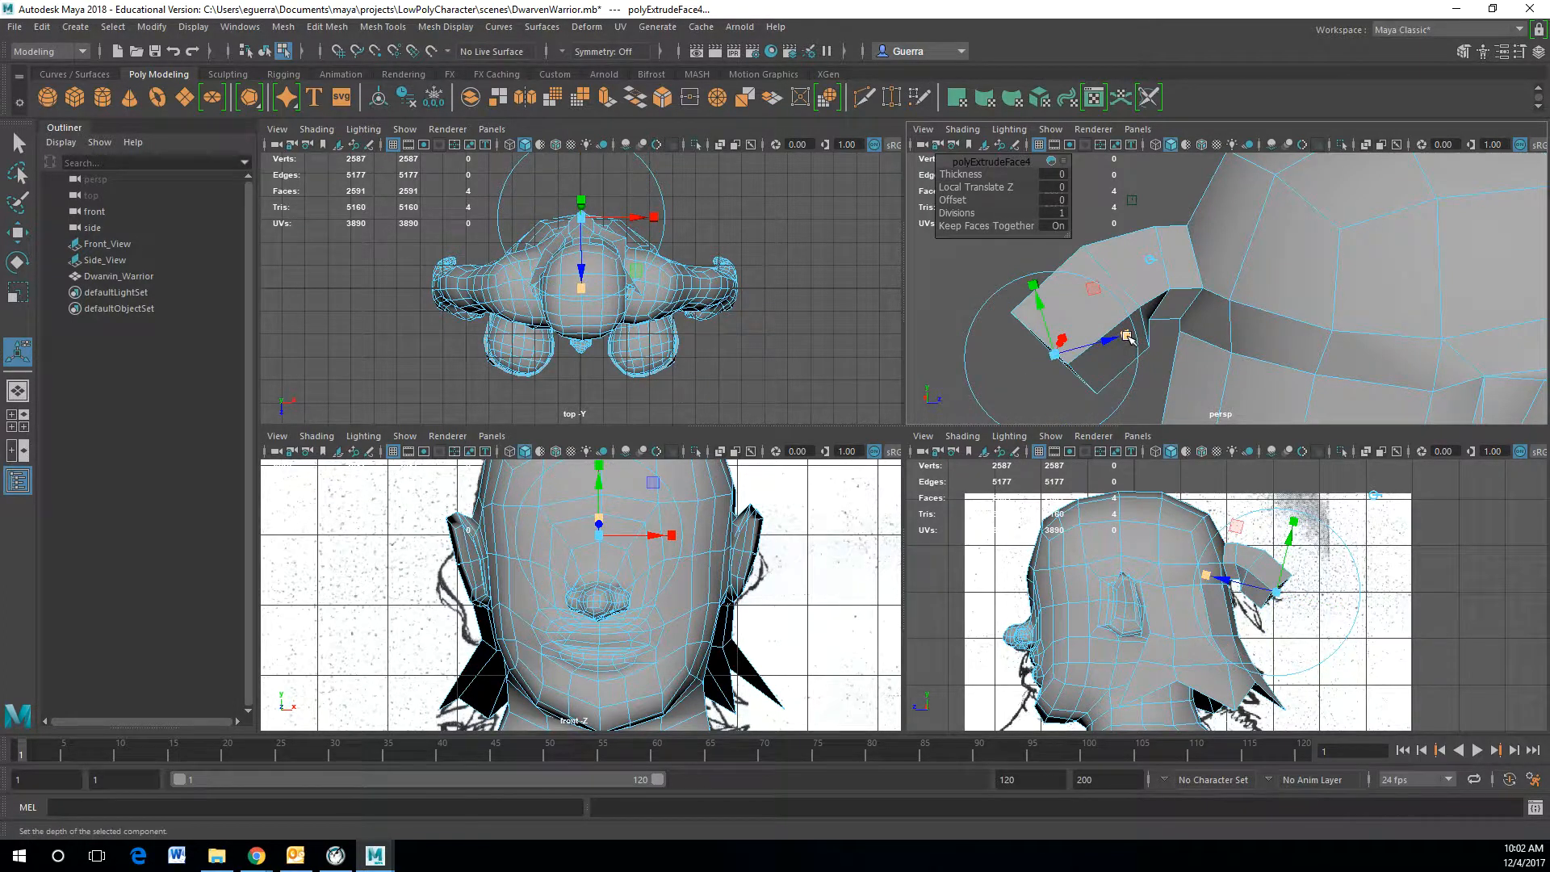
{"action": "mouse_move", "coordinate": [1128, 338]}
{"action": "left_mouse_down"}
{"action": "mouse_move", "coordinate": [1061, 367]}
{"action": "mouse_move", "coordinate": [1130, 328]}
{"action": "left_mouse_up"}
{"action": "left_click_drag", "start_coordinate": [1050, 299], "coordinate": [1059, 314]}
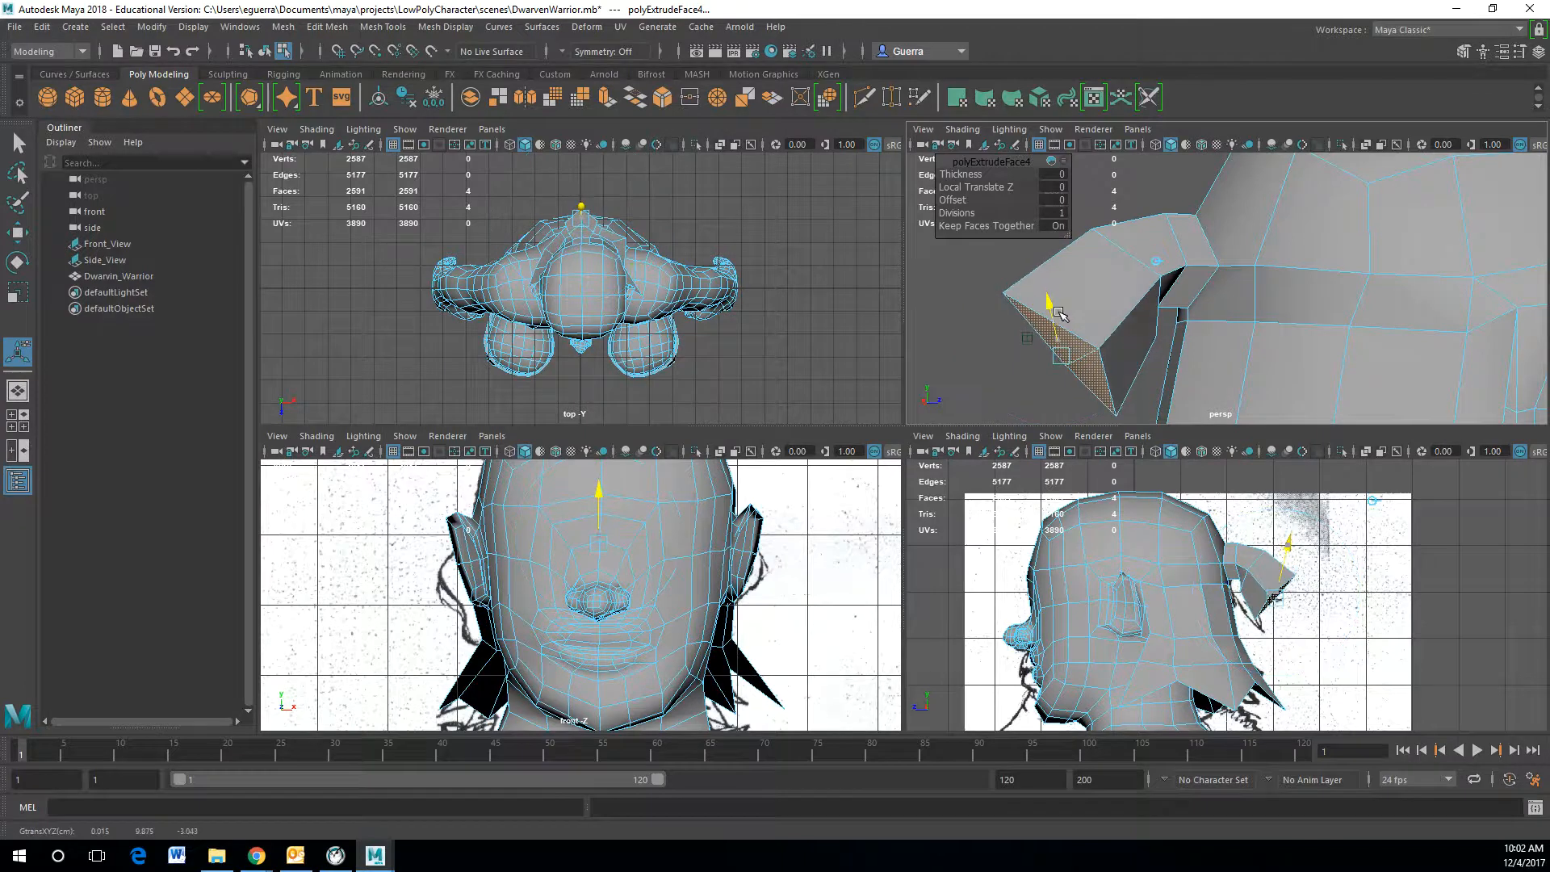
Step: Extrude a further horn segment and reposition its end to continue the curve
{"action": "key", "text": "ctrl+e"}
{"action": "left_click", "coordinate": [1183, 297]}
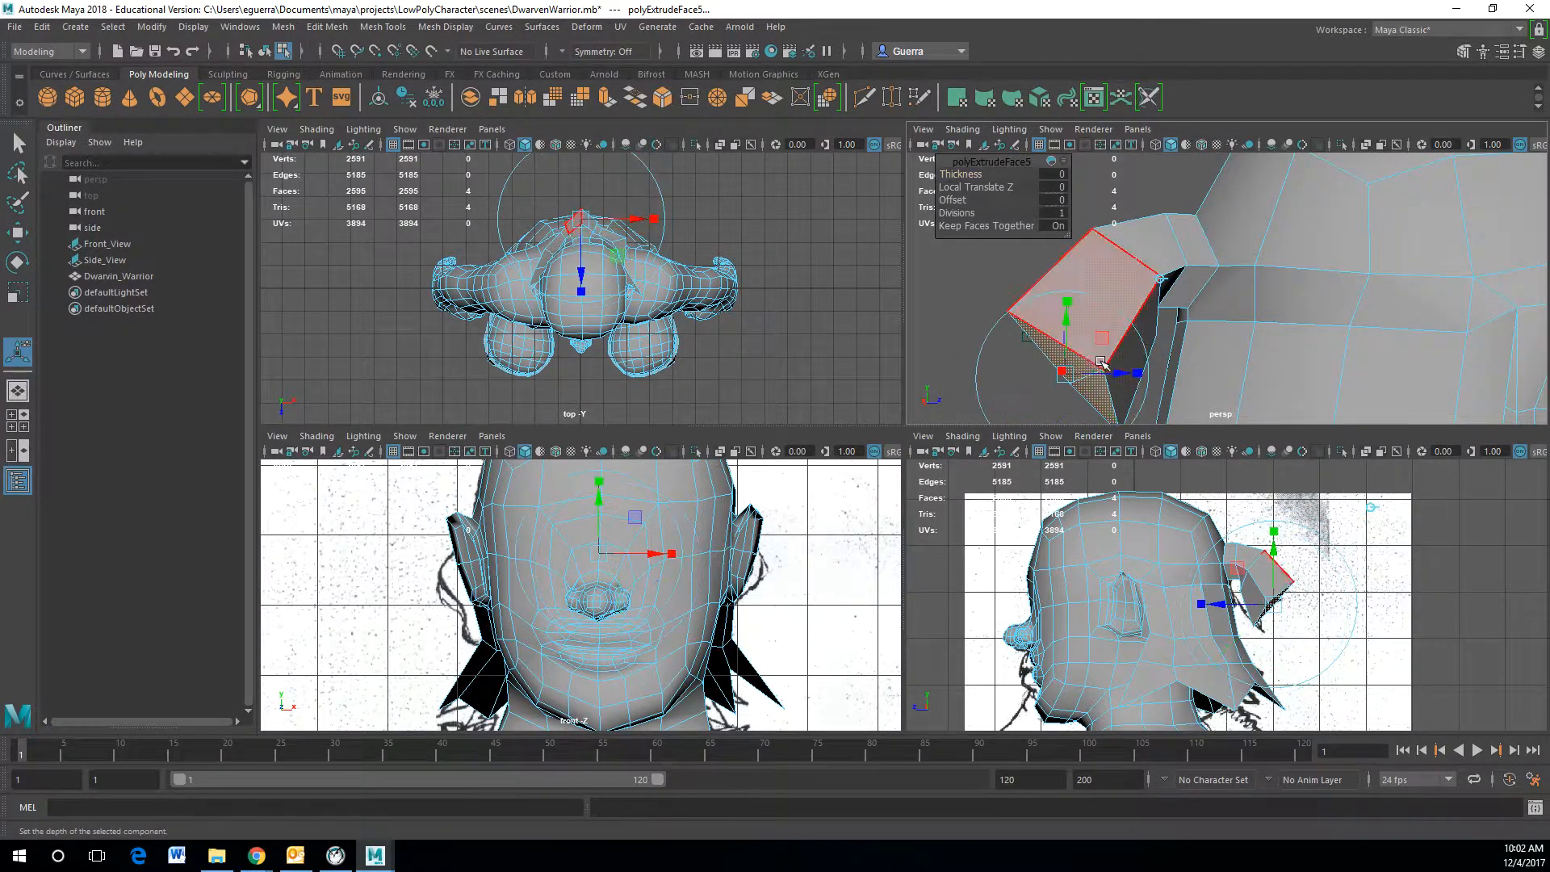
{"action": "left_click_drag", "start_coordinate": [1125, 375], "coordinate": [1024, 388]}
{"action": "left_click", "coordinate": [1051, 302]}
{"action": "left_click_drag", "start_coordinate": [1051, 319], "coordinate": [1051, 348]}
{"action": "left_click_drag", "start_coordinate": [1098, 396], "coordinate": [1094, 399]}
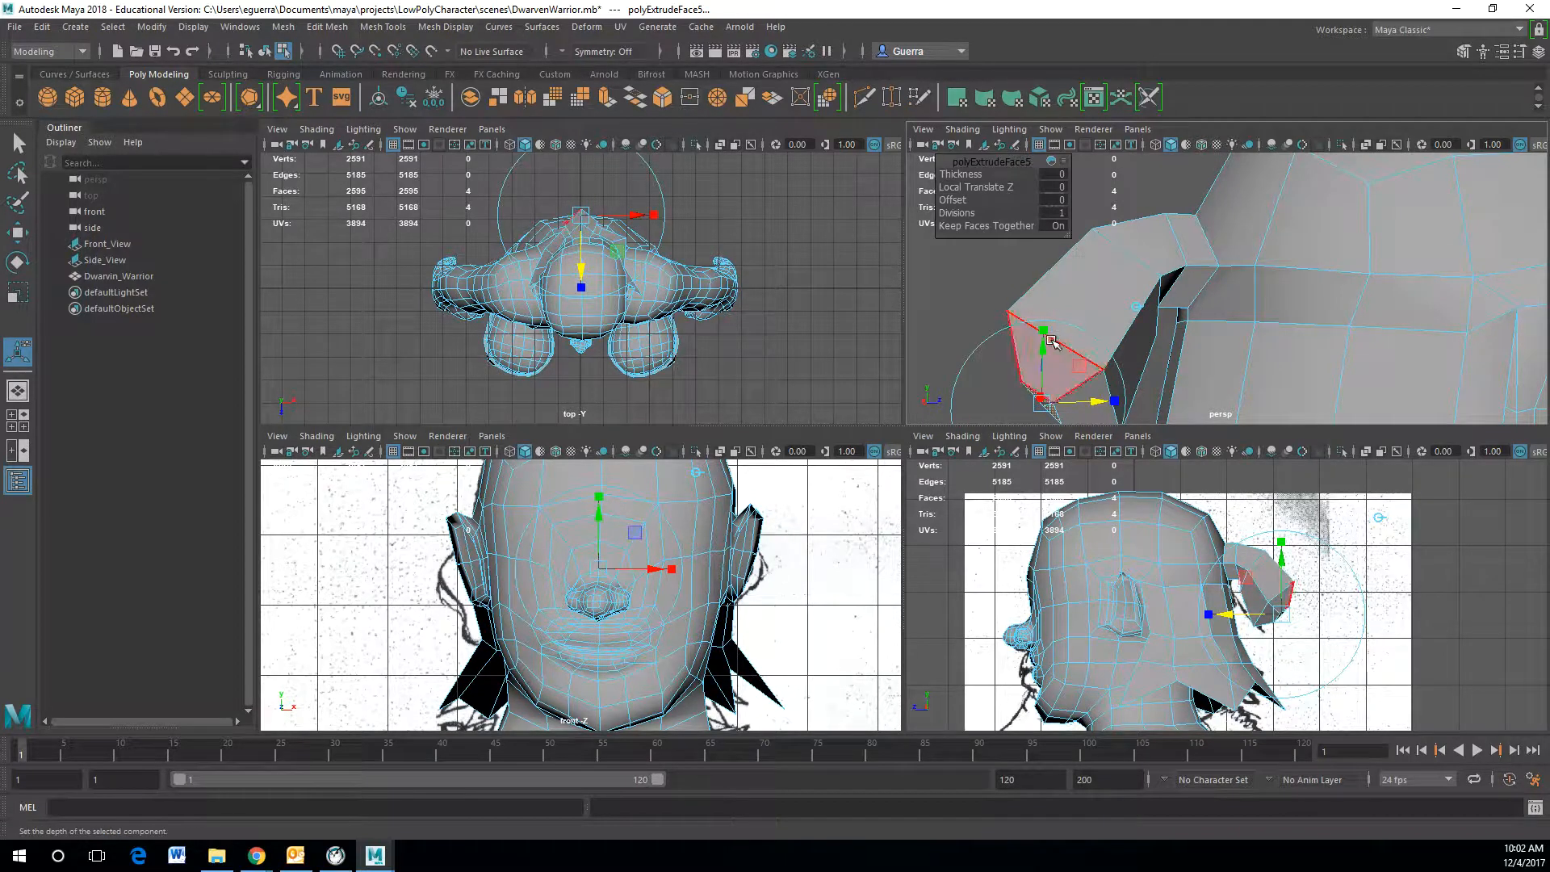
{"action": "left_click_drag", "start_coordinate": [1044, 330], "coordinate": [1046, 346]}
{"action": "scroll", "coordinate": [1049, 347], "scroll_direction": "down", "scroll_amount": 5}
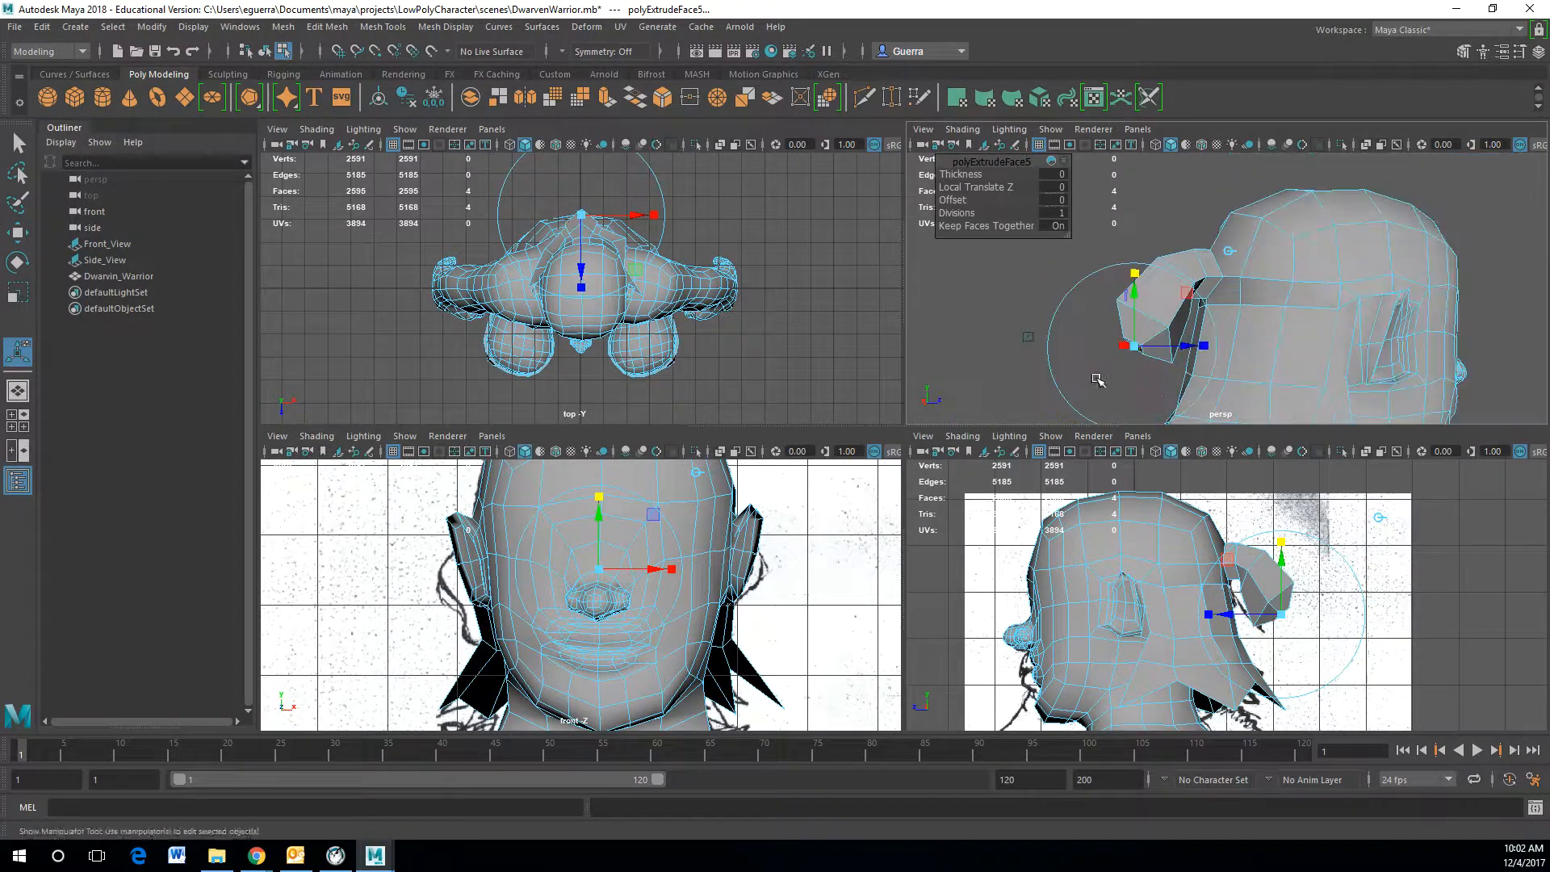
Step: Extrude one more horn segment and pull it outward to form the horn's tip
{"action": "key", "text": "ctrl+e"}
{"action": "left_click", "coordinate": [1231, 253]}
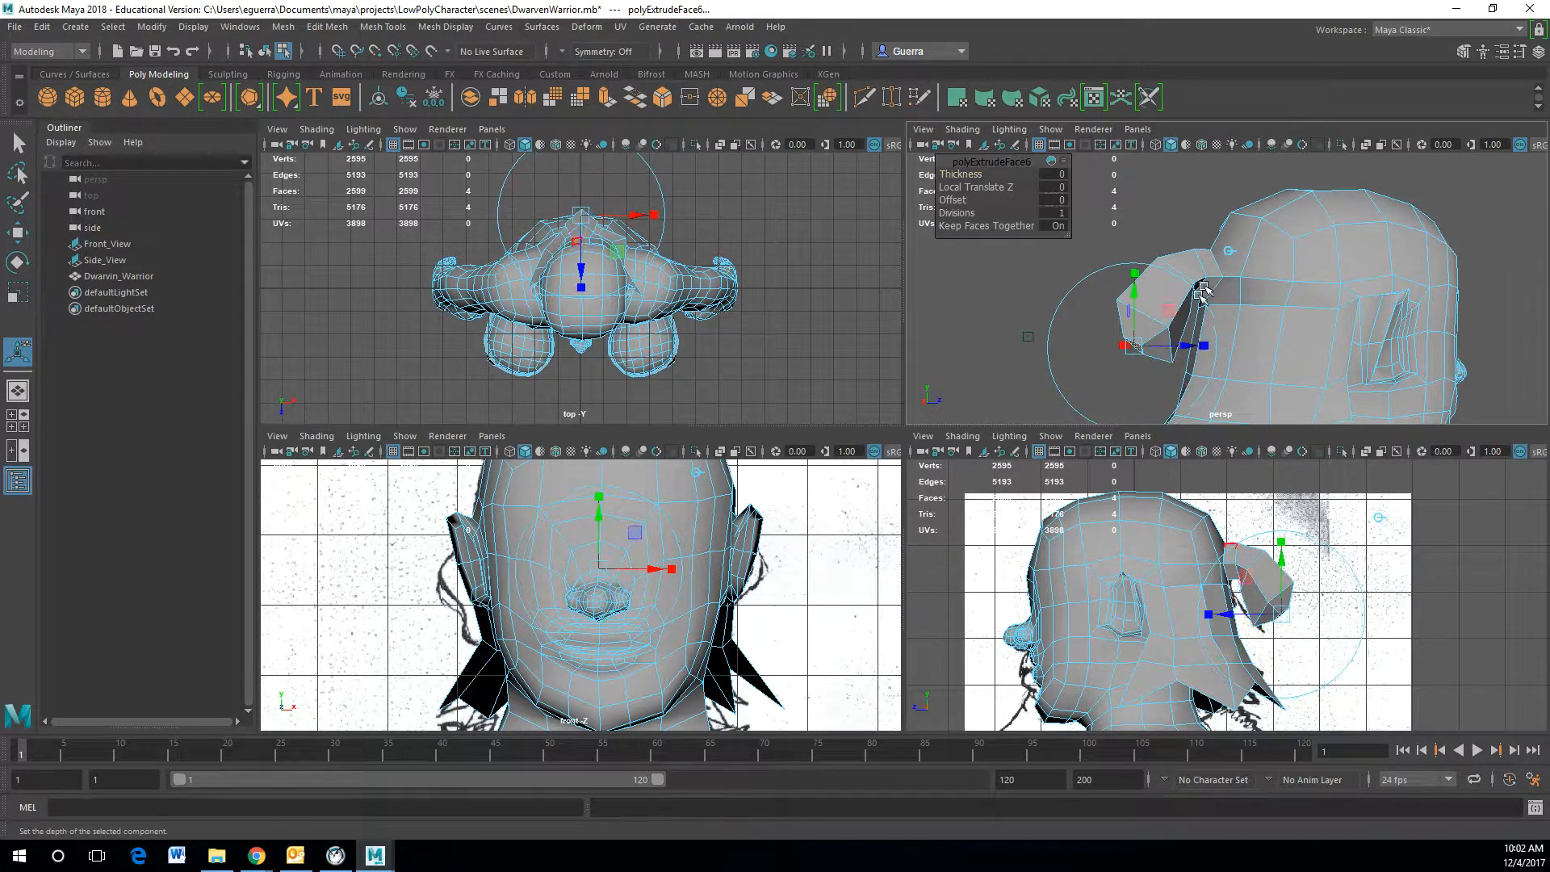
{"action": "left_click", "coordinate": [1203, 346]}
{"action": "left_click_drag", "start_coordinate": [1133, 346], "coordinate": [1168, 345]}
{"action": "left_click_drag", "start_coordinate": [1125, 295], "coordinate": [1125, 305]}
{"action": "left_click_drag", "start_coordinate": [1182, 355], "coordinate": [1097, 368]}
{"action": "scroll", "coordinate": [1244, 404], "scroll_direction": "up", "scroll_amount": 4}
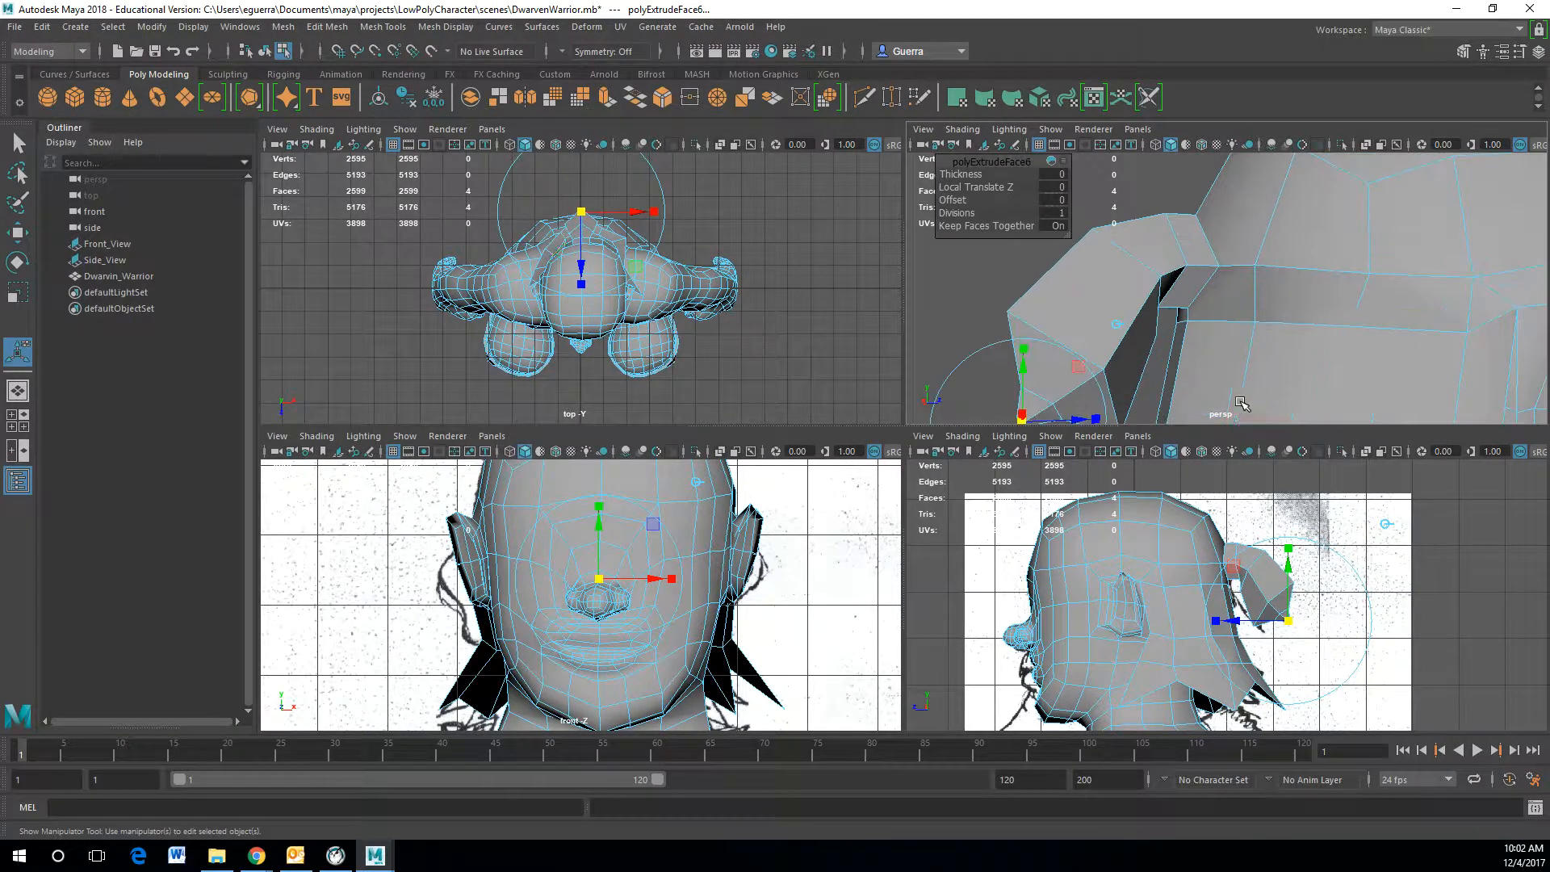
{"action": "left_click_drag", "start_coordinate": [1227, 373], "coordinate": [1387, 315], "text": "alt"}
{"action": "left_click_drag", "start_coordinate": [1016, 156], "coordinate": [1103, 159]}
{"action": "left_click_drag", "start_coordinate": [1348, 279], "coordinate": [1366, 345], "text": "alt"}
{"action": "middle_click_drag", "start_coordinate": [1364, 343], "coordinate": [1226, 294], "text": "alt"}
{"action": "left_click", "coordinate": [1339, 228]}
{"action": "right_click_drag", "start_coordinate": [1273, 262], "coordinate": [1272, 218]}
{"action": "left_click", "coordinate": [1263, 286]}
{"action": "right_click_drag", "start_coordinate": [1260, 282], "coordinate": [1404, 345], "text": "shift"}
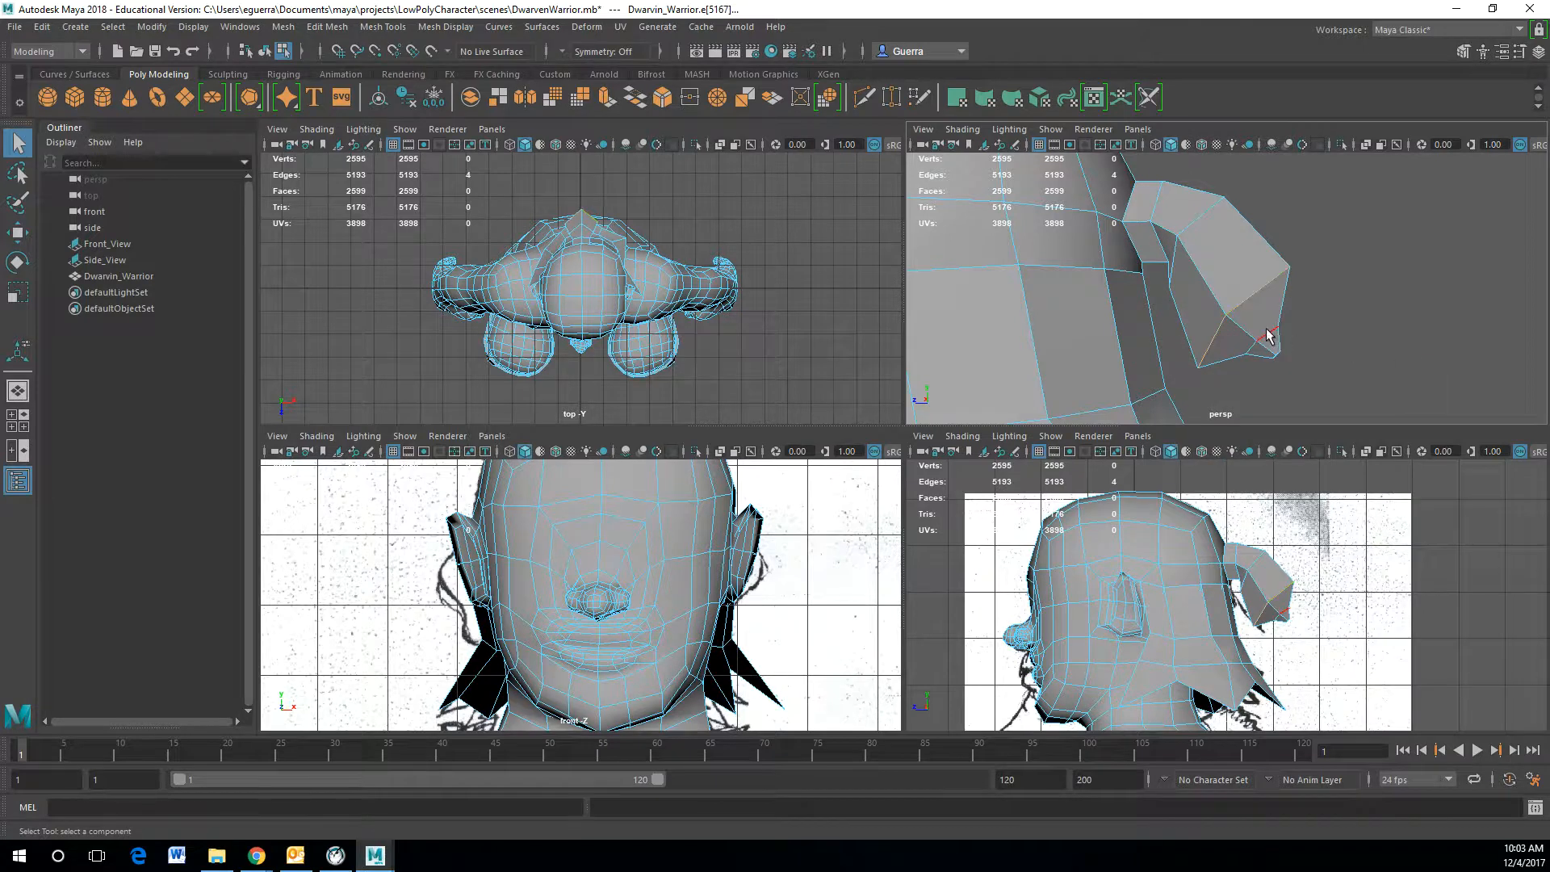
Step: Move the horn tip's edge upward and scale it to taper the end
{"action": "key", "text": "w"}
{"action": "left_click_drag", "start_coordinate": [1185, 317], "coordinate": [1177, 318]}
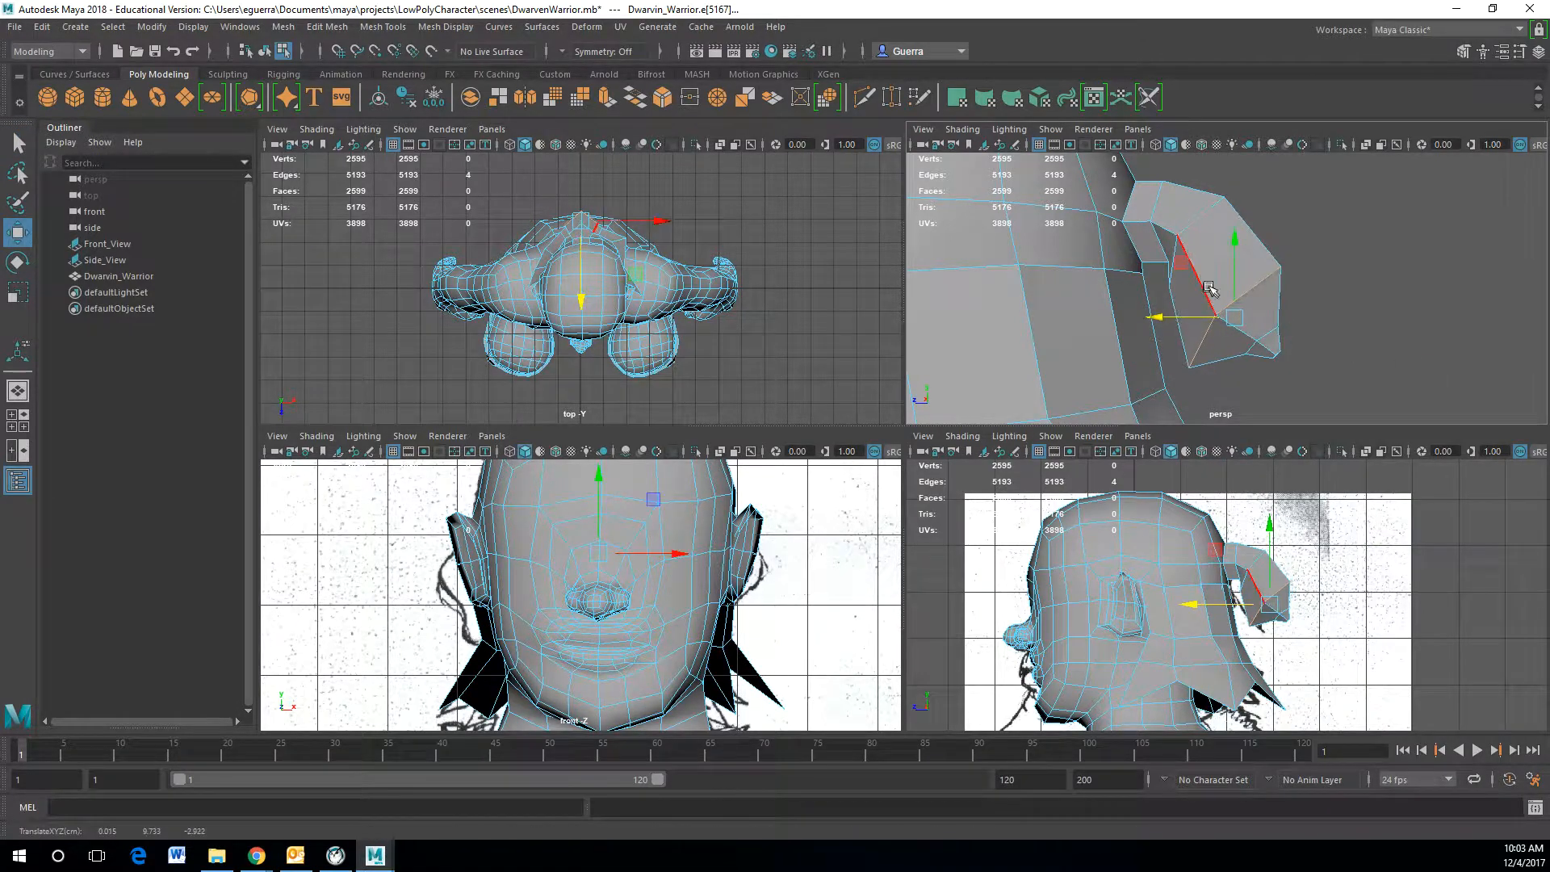
{"action": "left_click_drag", "start_coordinate": [1238, 264], "coordinate": [1238, 247]}
{"action": "key", "text": "r"}
{"action": "left_click_drag", "start_coordinate": [1235, 299], "coordinate": [1217, 307]}
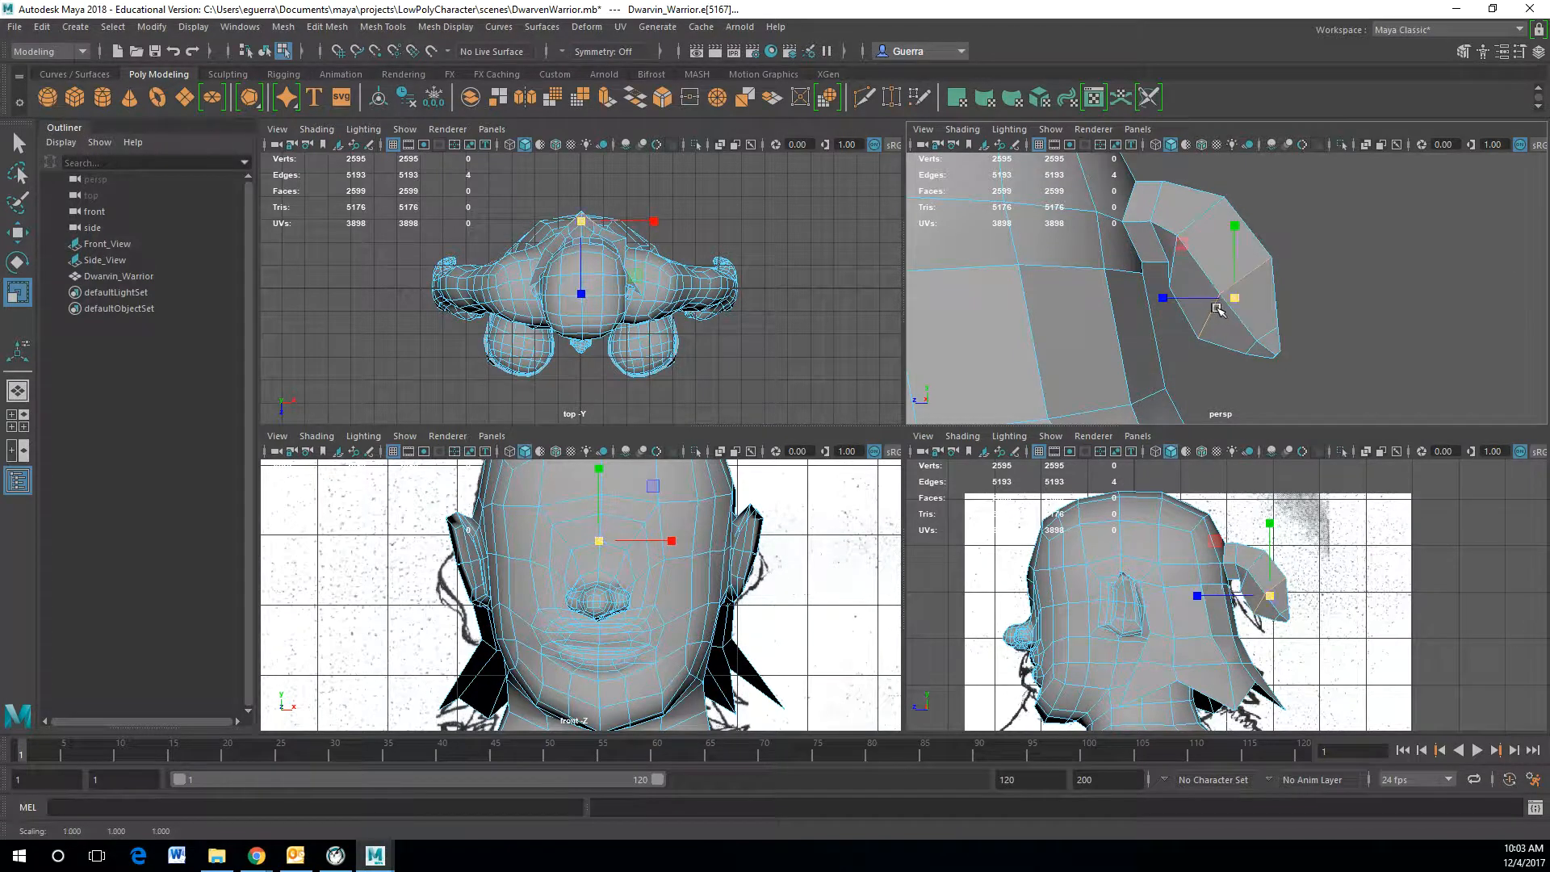
Step: Insert an edge loop around the horn near its base with the Insert Edge Loop Tool
{"action": "scroll", "coordinate": [1187, 227], "scroll_direction": "down", "scroll_amount": 5}
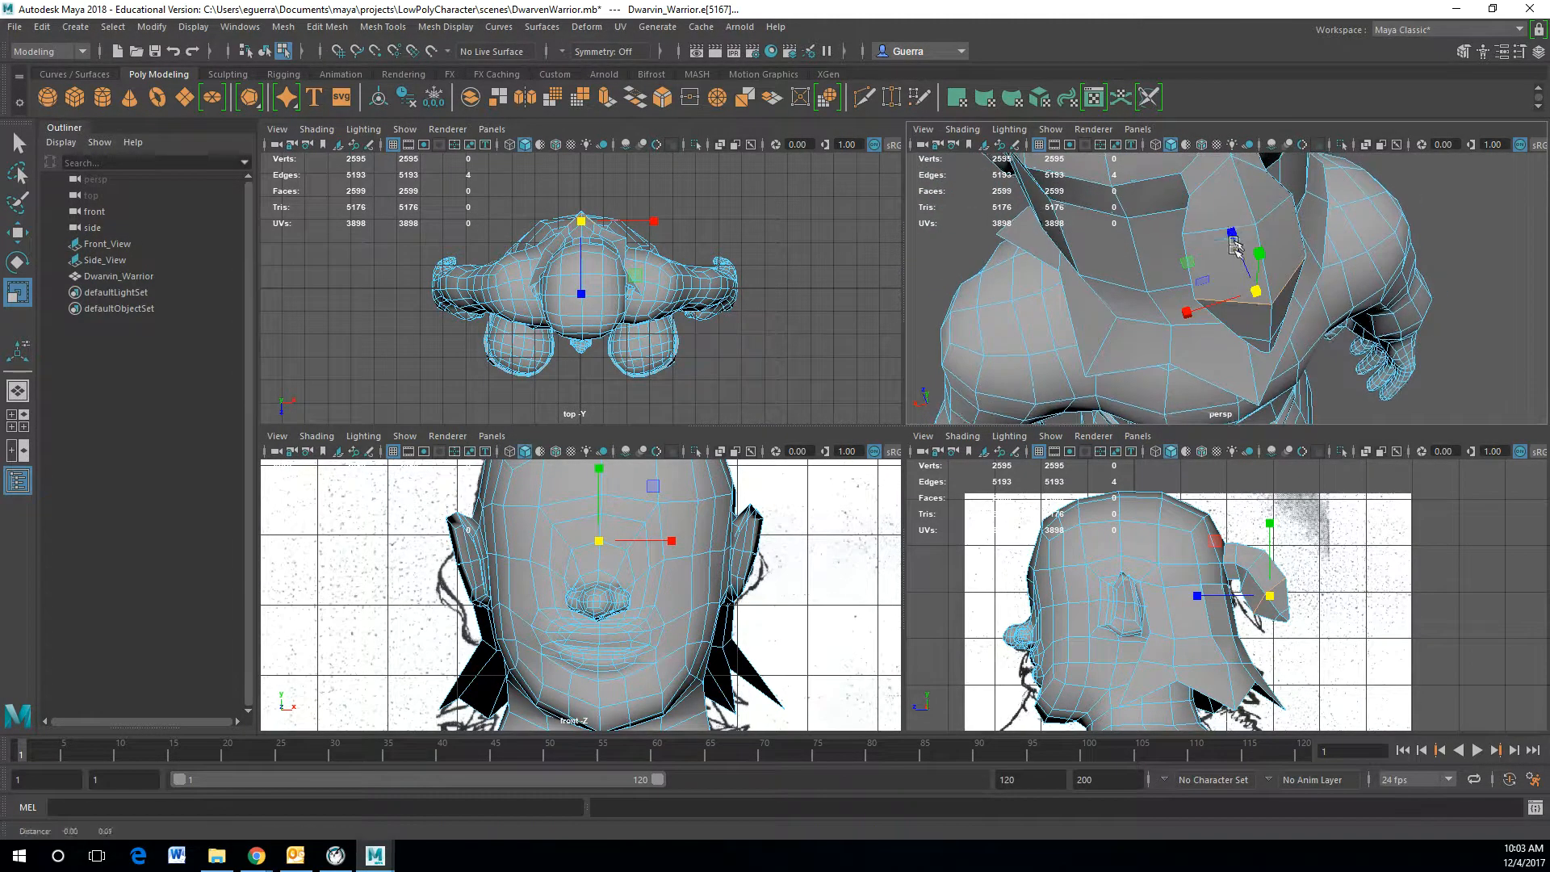
{"action": "left_click_drag", "start_coordinate": [1202, 230], "coordinate": [1239, 231], "text": "alt"}
{"action": "right_click", "coordinate": [1241, 231], "text": "shift"}
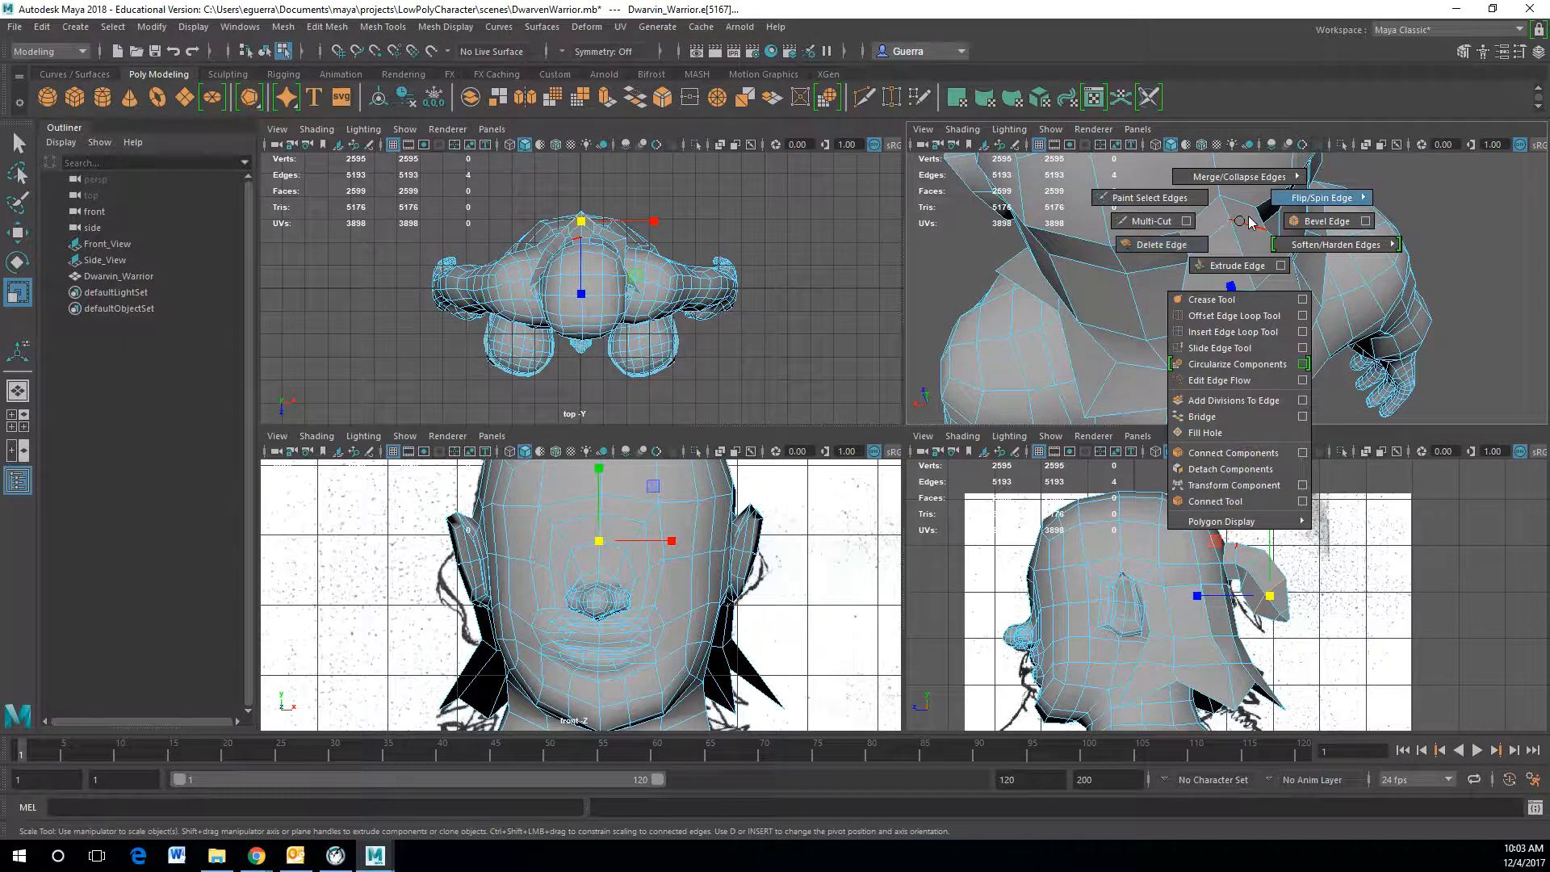
{"action": "right_click_drag", "start_coordinate": [1241, 216], "coordinate": [1292, 196]}
{"action": "right_click", "coordinate": [1207, 220], "text": "shift"}
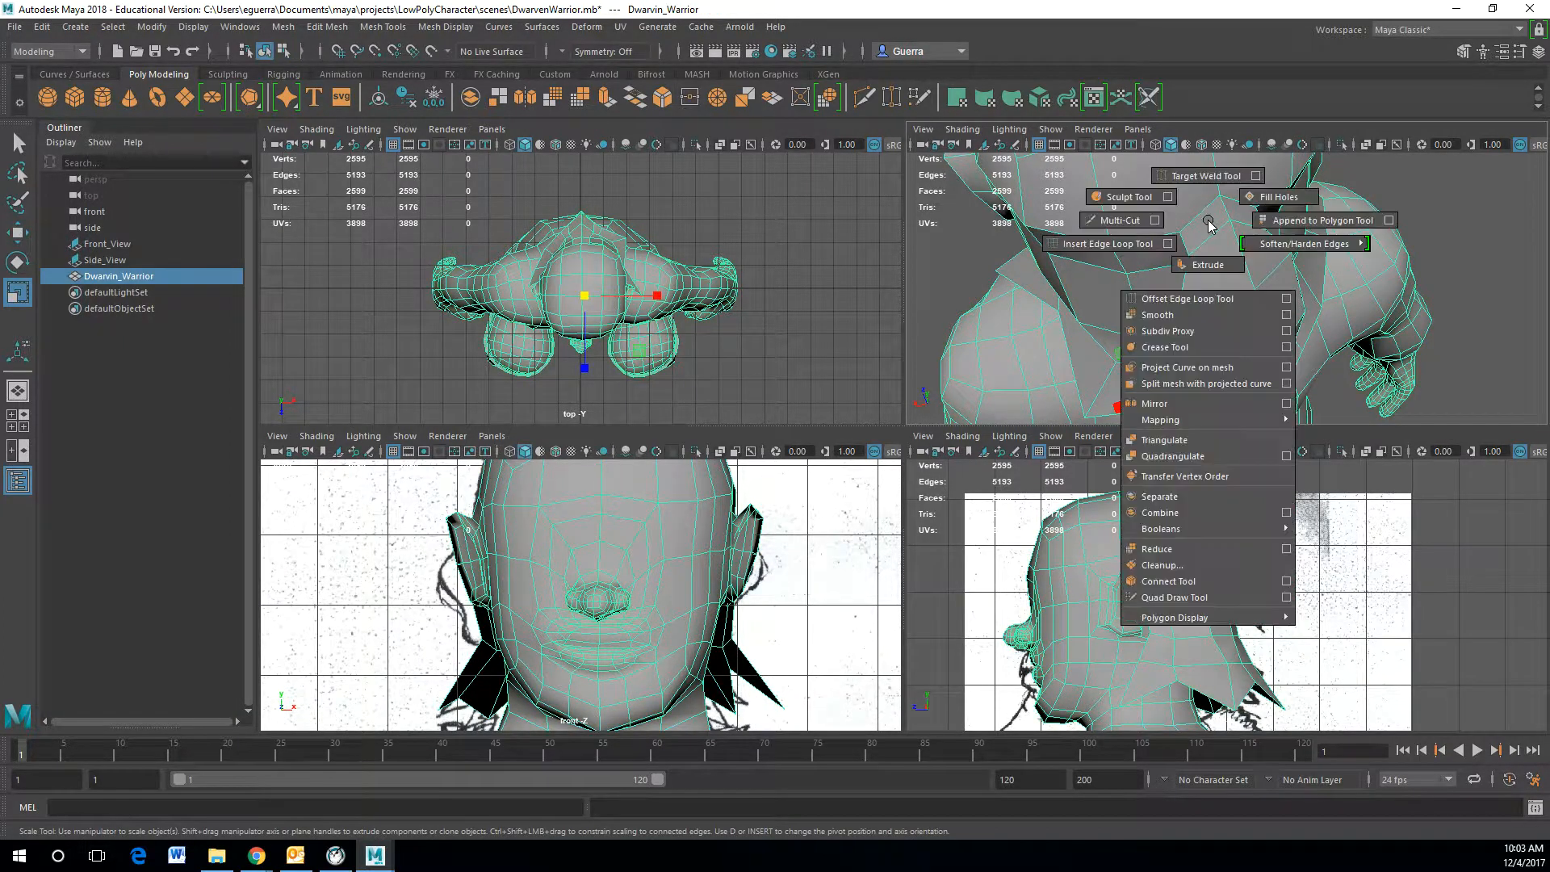
{"action": "left_click", "coordinate": [1148, 238]}
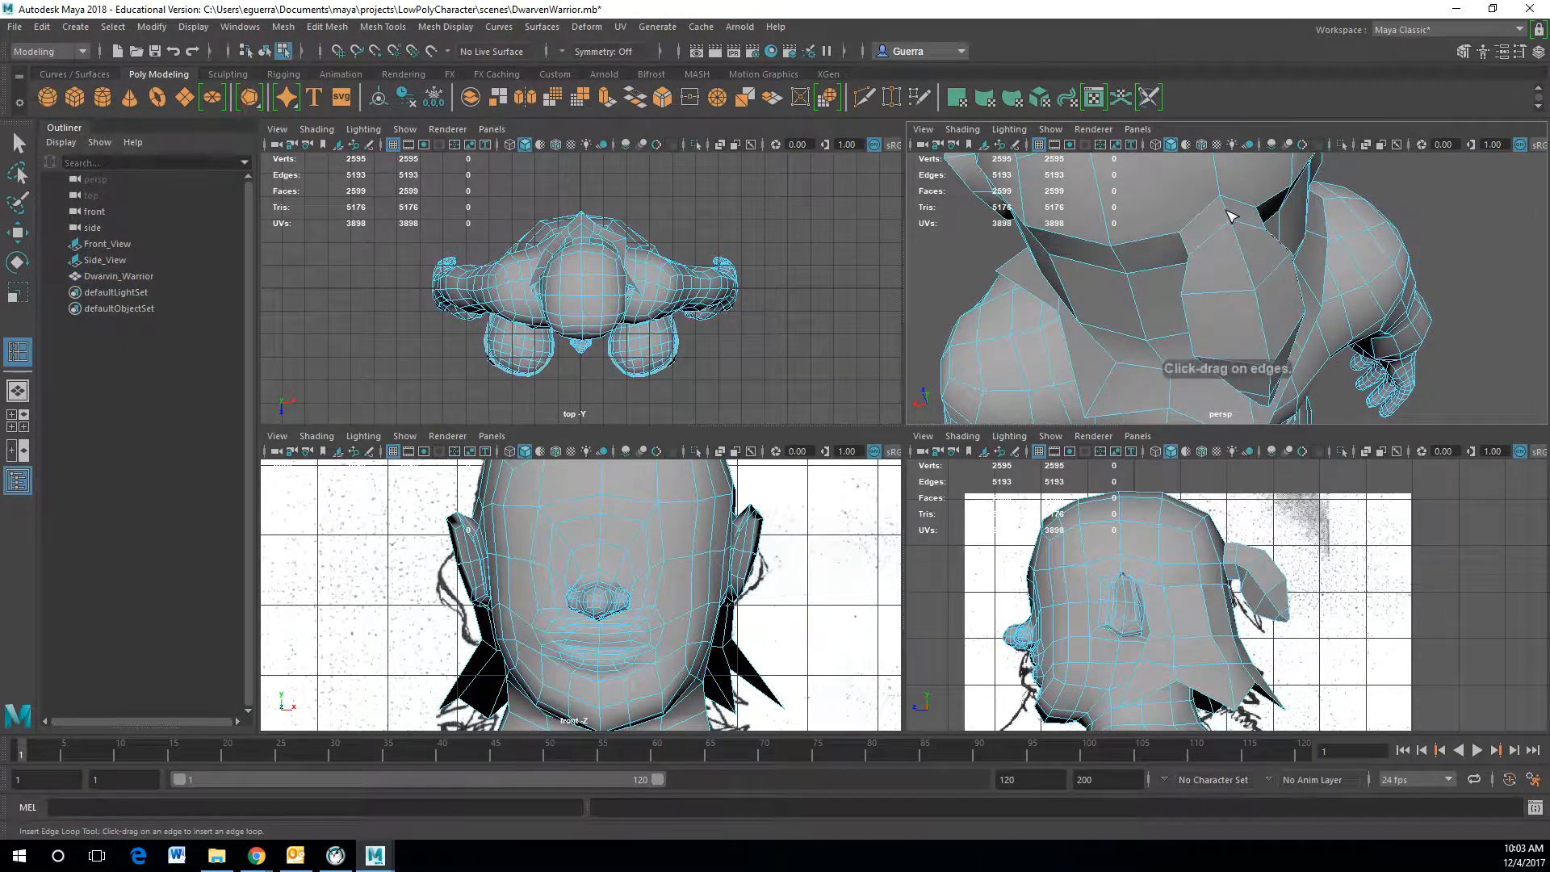
{"action": "left_click_drag", "start_coordinate": [1205, 282], "coordinate": [1317, 239], "text": "alt"}
Step: Scale the new edge loop to shape the horn's base
{"action": "key", "text": "r"}
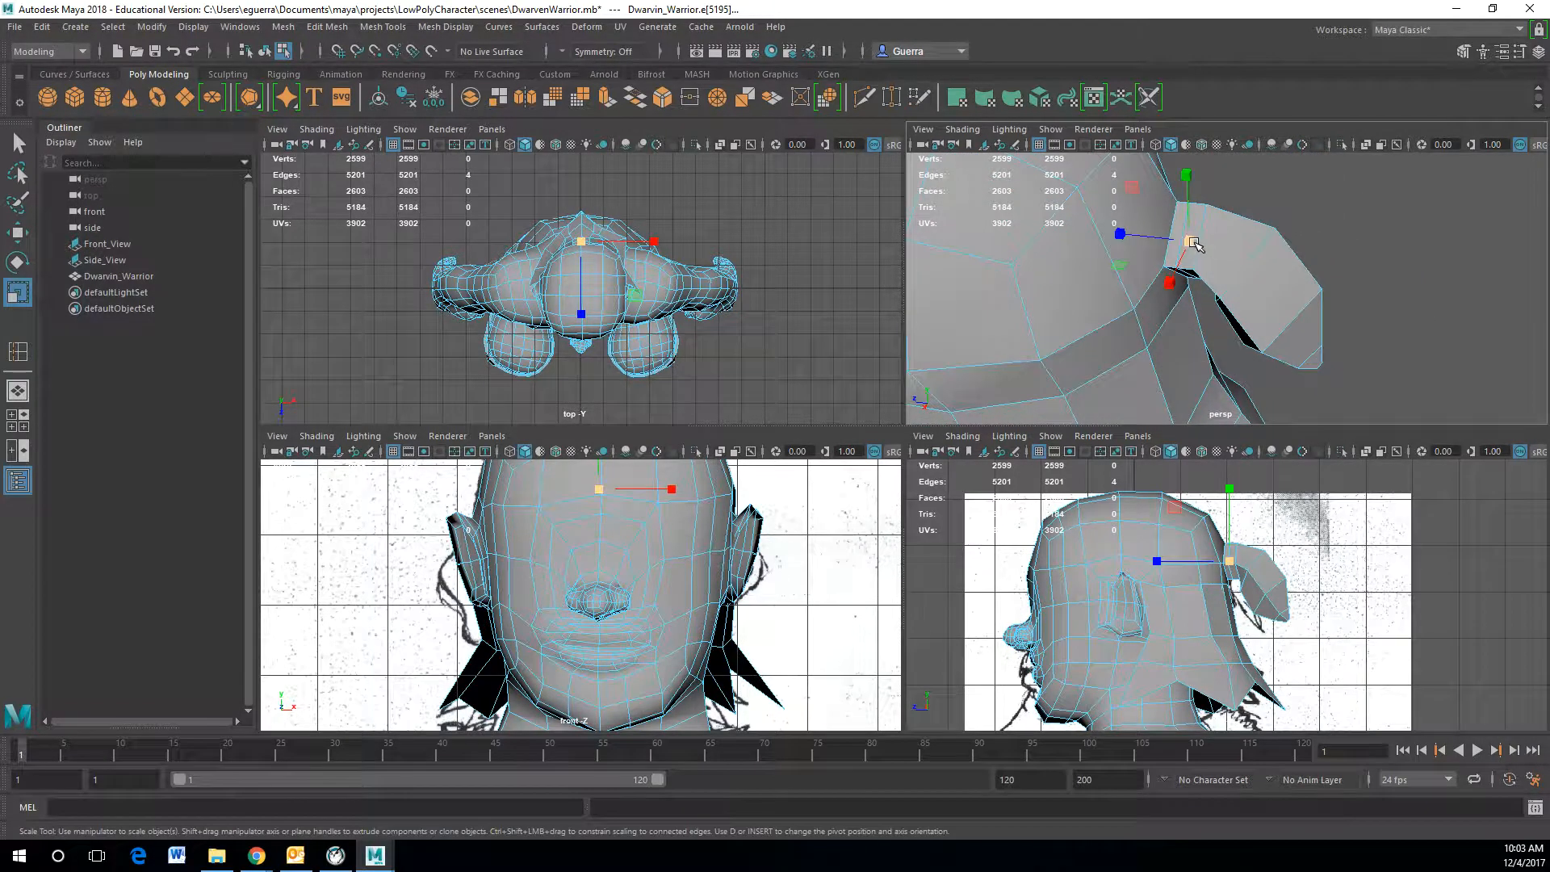
{"action": "left_click_drag", "start_coordinate": [1194, 244], "coordinate": [904, 198], "text": "alt"}
{"action": "key", "text": "w"}
{"action": "left_click", "coordinate": [1415, 329]}
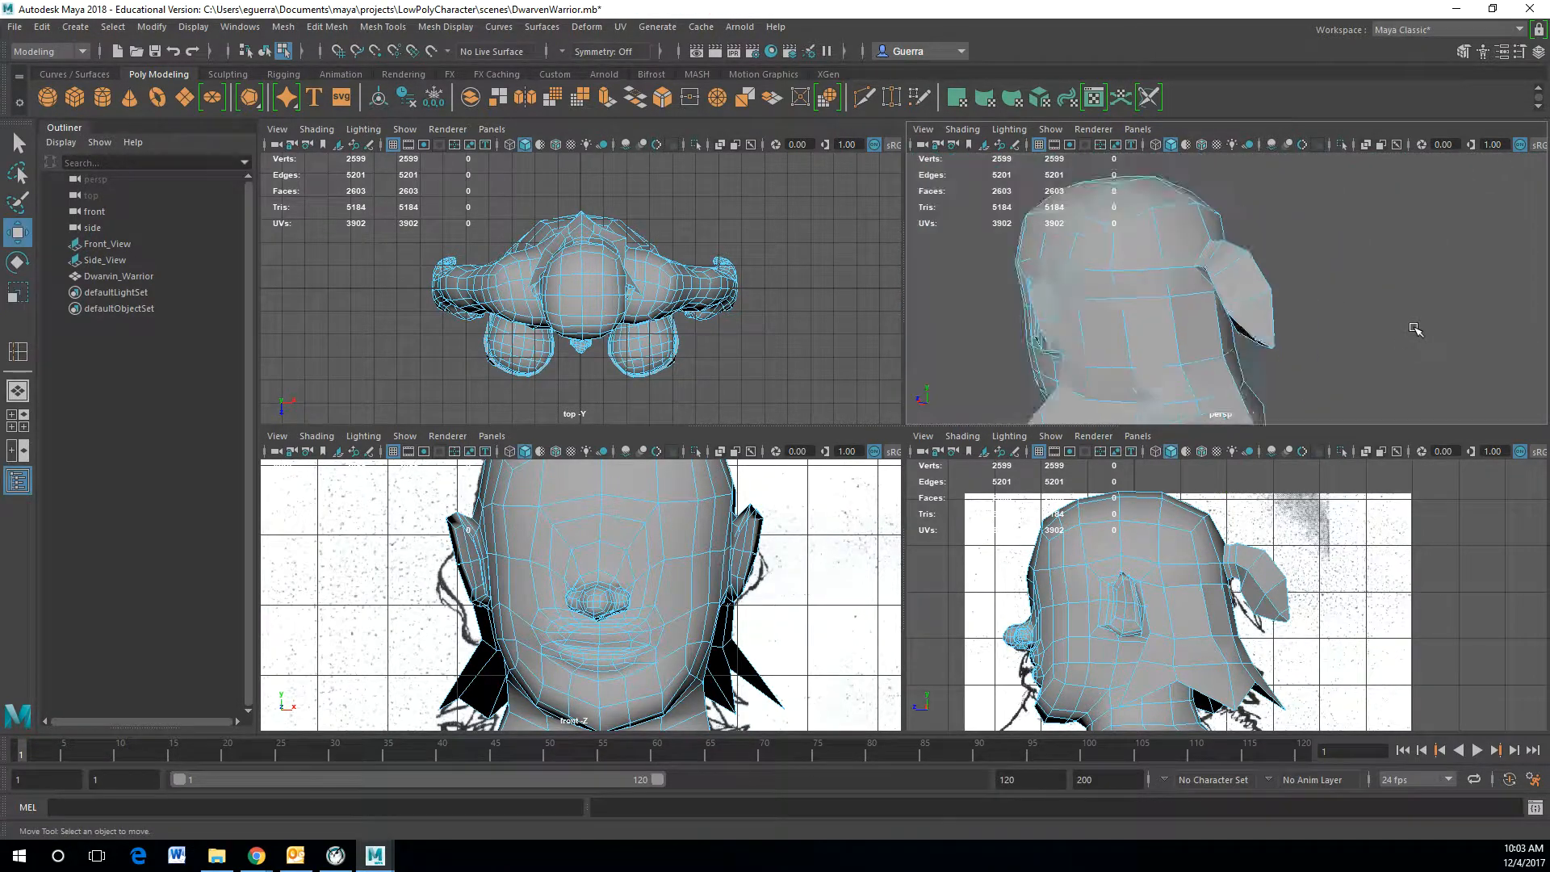
Step: Orbit around the head to inspect the horns, jaw and neck
{"action": "scroll", "coordinate": [1409, 338], "scroll_direction": "down", "scroll_amount": 3}
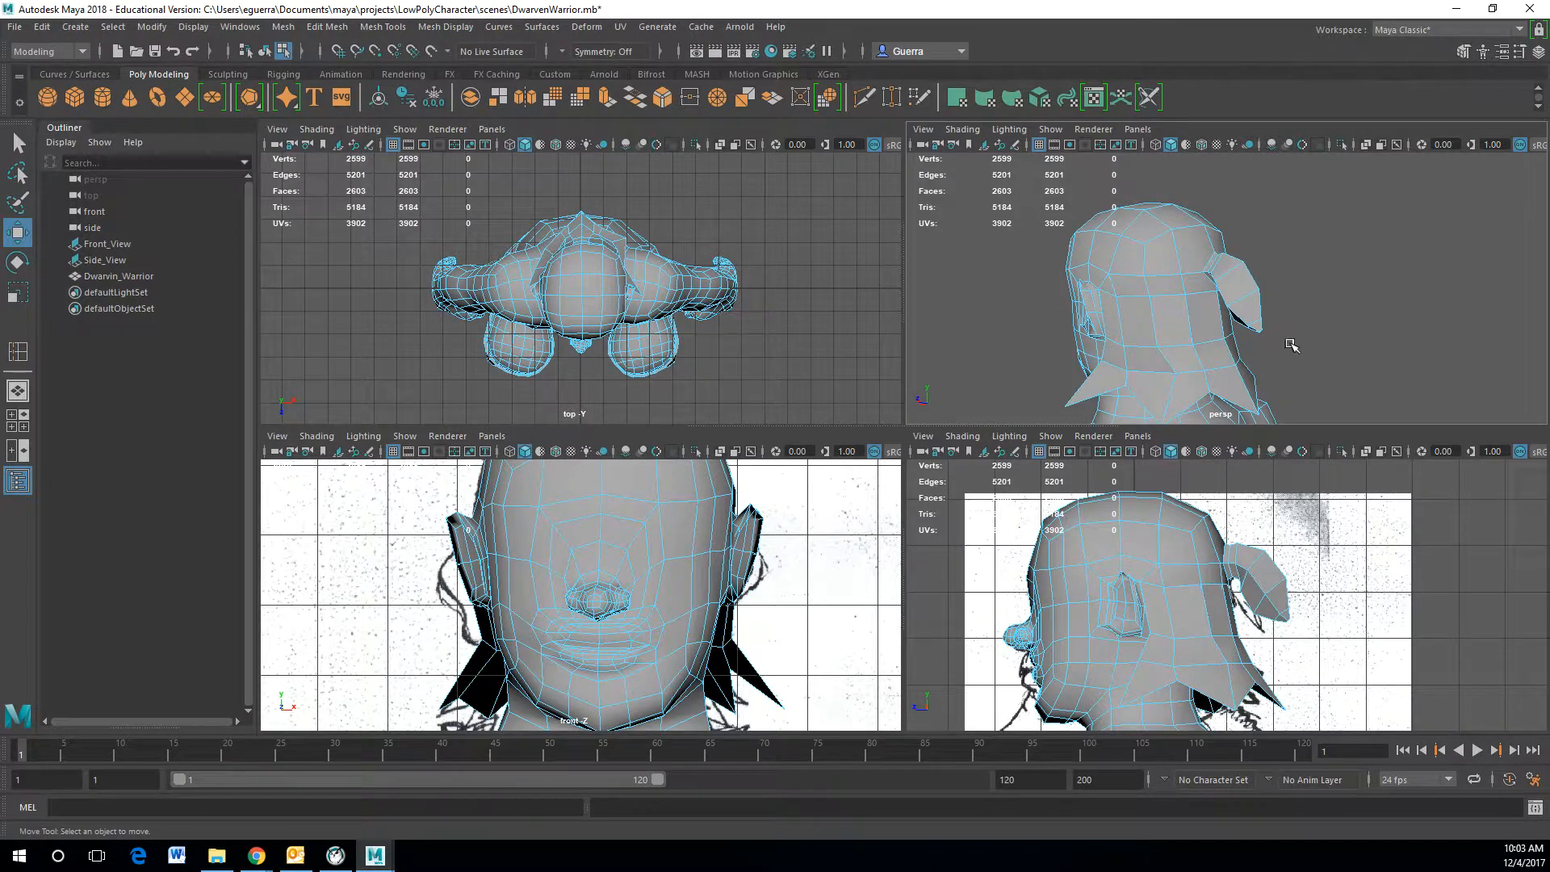
{"action": "scroll", "coordinate": [1291, 345], "scroll_direction": "up", "scroll_amount": 2}
{"action": "left_click", "coordinate": [1278, 269]}
{"action": "right_click_drag", "start_coordinate": [1129, 352], "coordinate": [1187, 320]}
{"action": "left_click", "coordinate": [1329, 266]}
{"action": "left_click_drag", "start_coordinate": [1095, 310], "coordinate": [1179, 356], "text": "alt"}
{"action": "left_click", "coordinate": [1194, 352]}
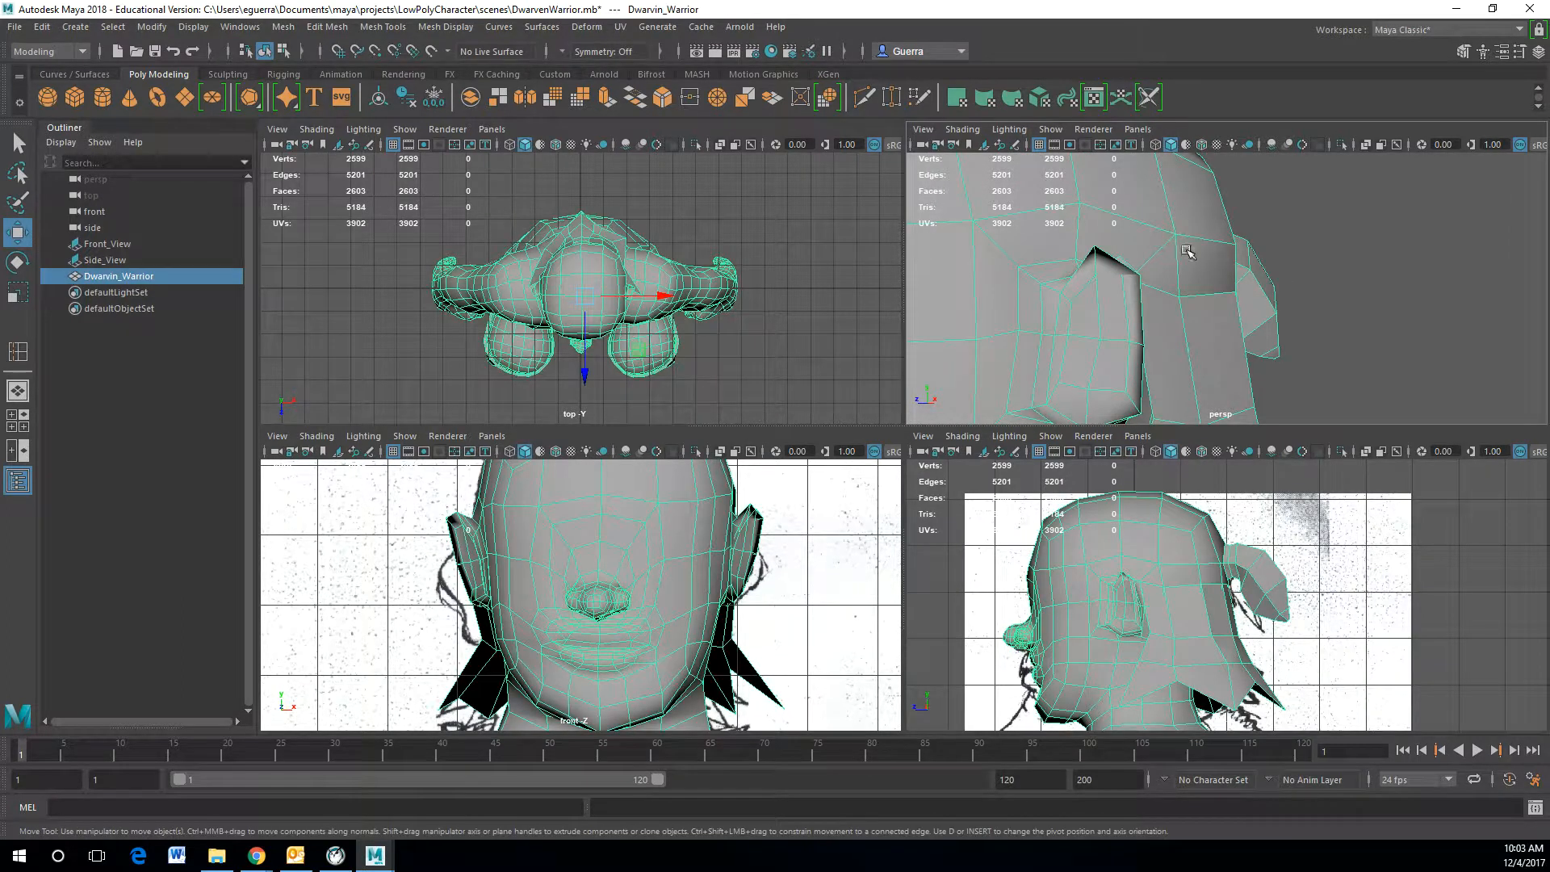
{"action": "left_click_drag", "start_coordinate": [1191, 272], "coordinate": [1145, 301], "text": "alt"}
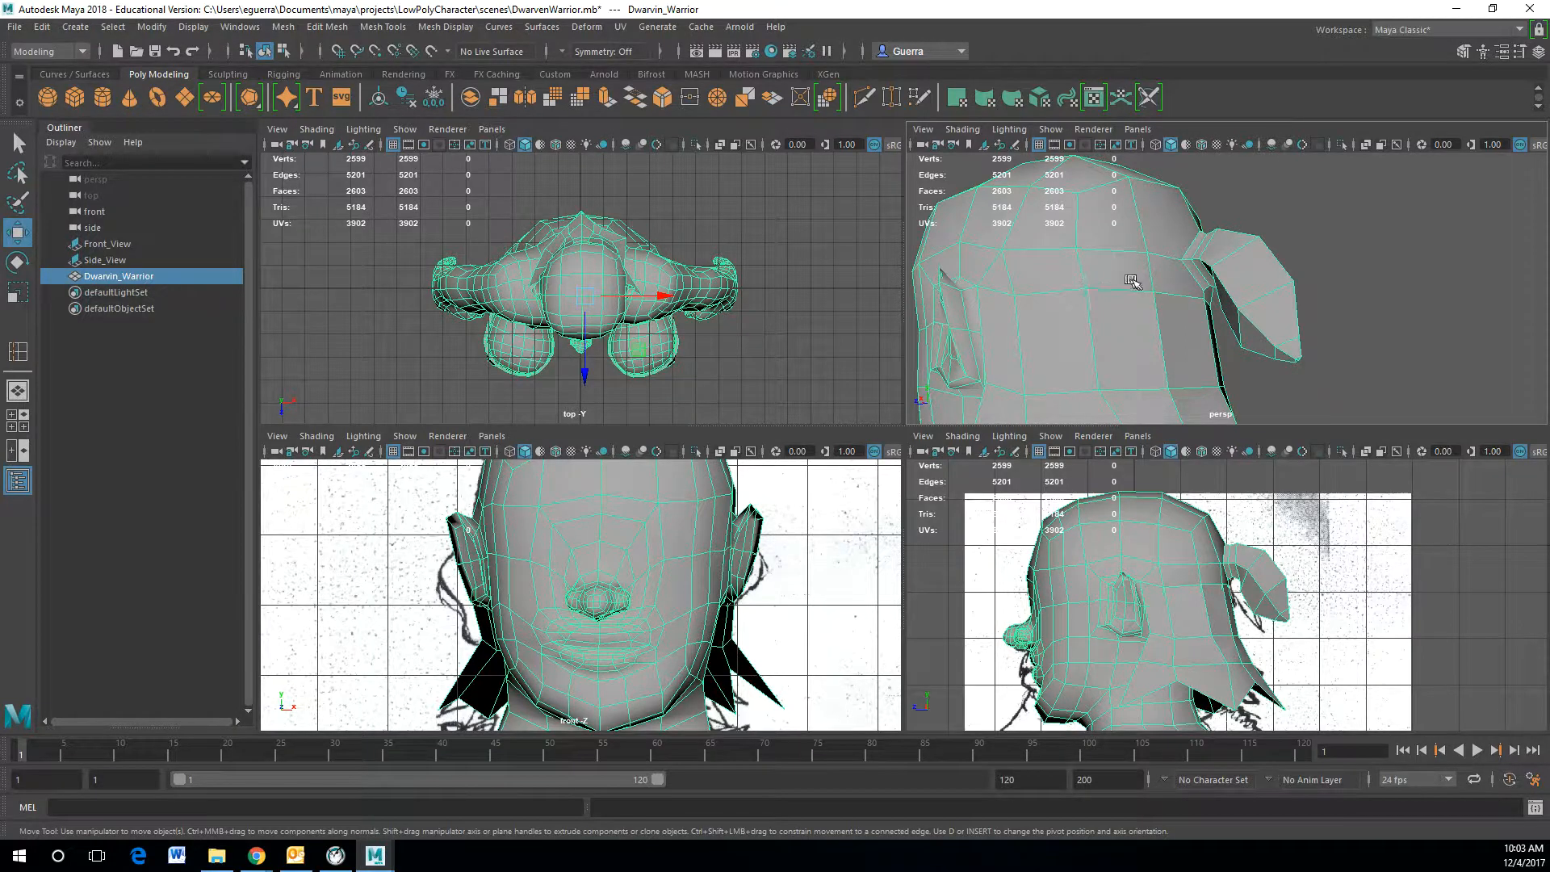
{"action": "scroll", "coordinate": [1131, 280], "scroll_direction": "down", "scroll_amount": 5}
{"action": "left_click_drag", "start_coordinate": [1141, 286], "coordinate": [1436, 324], "text": "alt"}
{"action": "middle_click_drag", "start_coordinate": [1436, 323], "coordinate": [1387, 274], "text": "alt"}
{"action": "scroll", "coordinate": [1375, 285], "scroll_direction": "up", "scroll_amount": 5}
{"action": "left_click_drag", "start_coordinate": [1376, 285], "coordinate": [1254, 347], "text": "alt"}
{"action": "middle_click_drag", "start_coordinate": [1294, 378], "coordinate": [1286, 220], "text": "alt"}
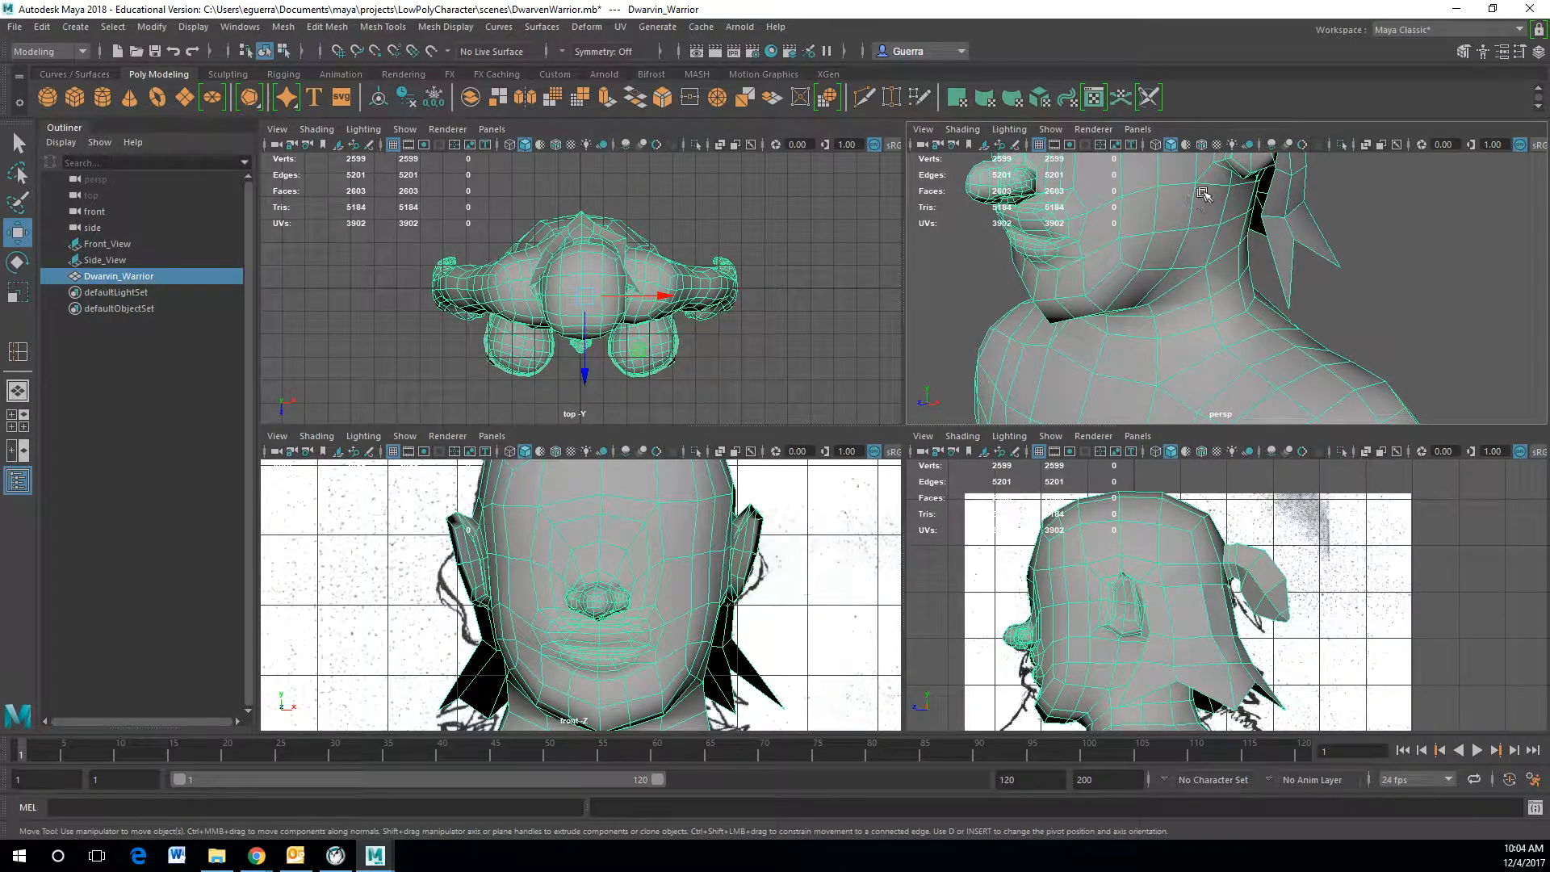
{"action": "left_click_drag", "start_coordinate": [1193, 211], "coordinate": [1142, 222], "text": "alt"}
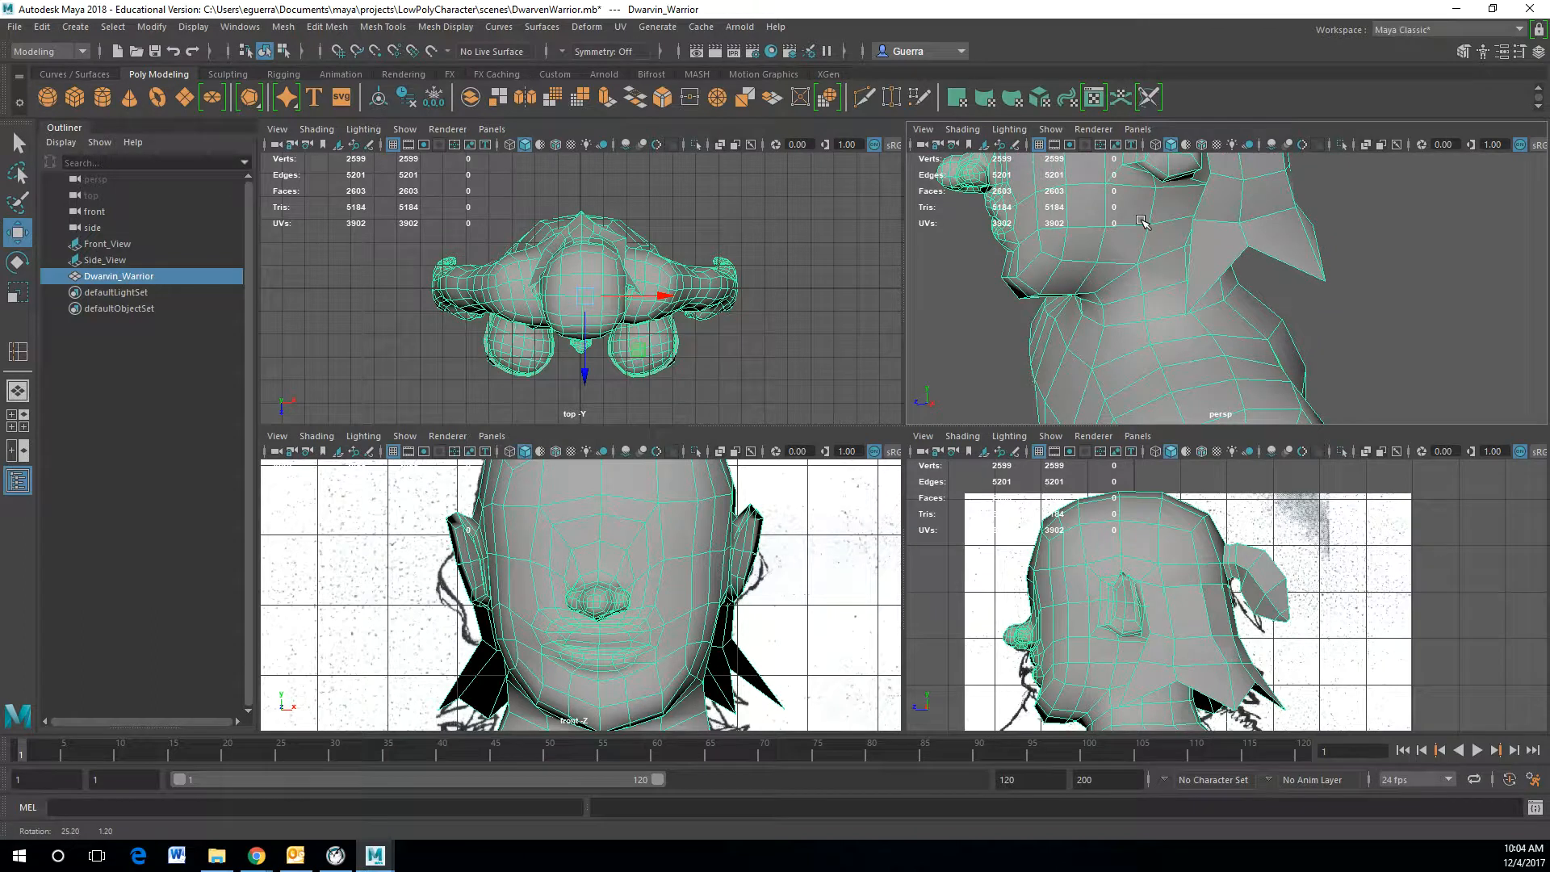
{"action": "middle_click_drag", "start_coordinate": [1142, 221], "coordinate": [1160, 253], "text": "alt"}
{"action": "right_click_drag", "start_coordinate": [1160, 254], "coordinate": [1074, 253], "text": "shift"}
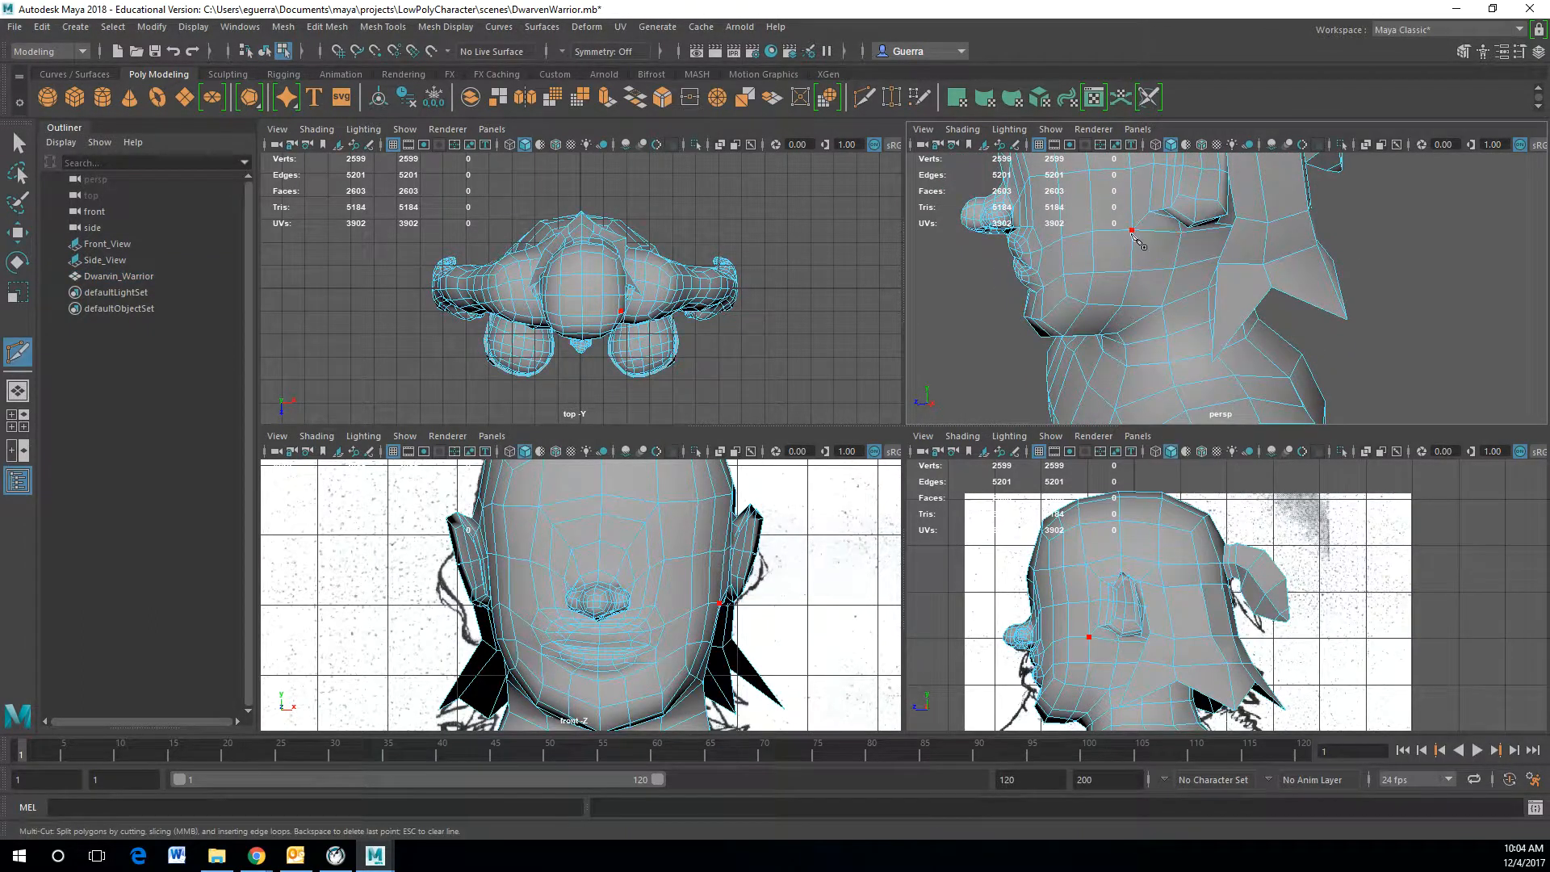
Step: Cut a new edge across the faces below the jaw with the Multi-Cut tool
{"action": "left_click", "coordinate": [1133, 232]}
{"action": "left_click", "coordinate": [1096, 274]}
{"action": "left_click_drag", "start_coordinate": [1060, 281], "coordinate": [1313, 284], "text": "alt"}
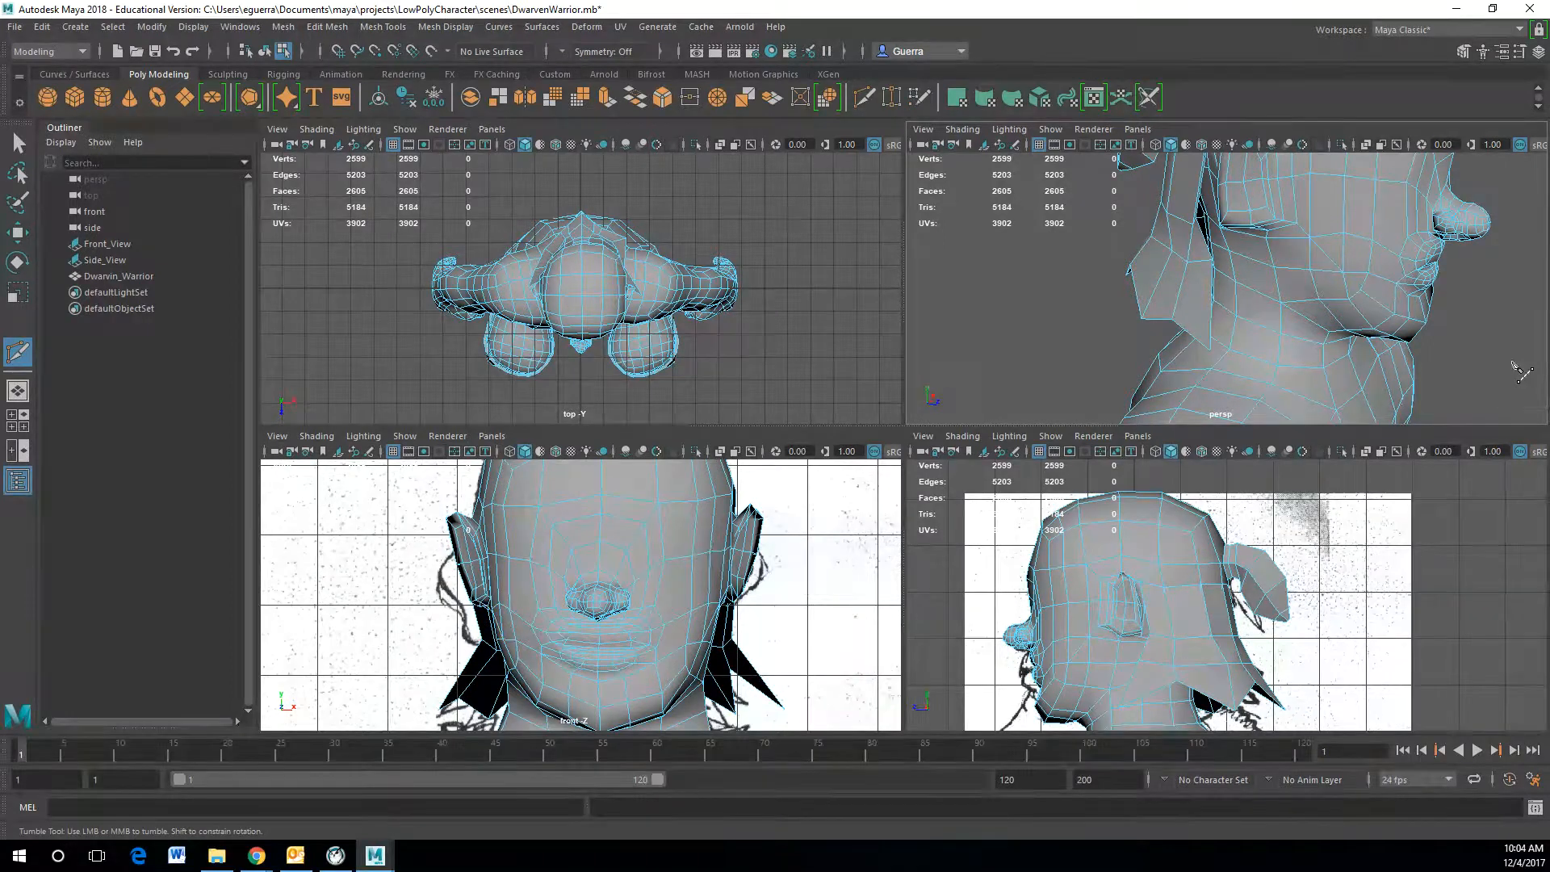
Step: Move the new vertex at the chin down to follow the jawline
{"action": "left_click_drag", "start_coordinate": [1358, 342], "coordinate": [1402, 330], "text": "alt"}
{"action": "mouse_move", "coordinate": [1388, 324]}
{"action": "left_mouse_down", "text": "alt"}
{"action": "mouse_move", "coordinate": [1214, 310]}
{"action": "mouse_move", "coordinate": [1382, 328]}
{"action": "left_mouse_up", "text": "alt"}
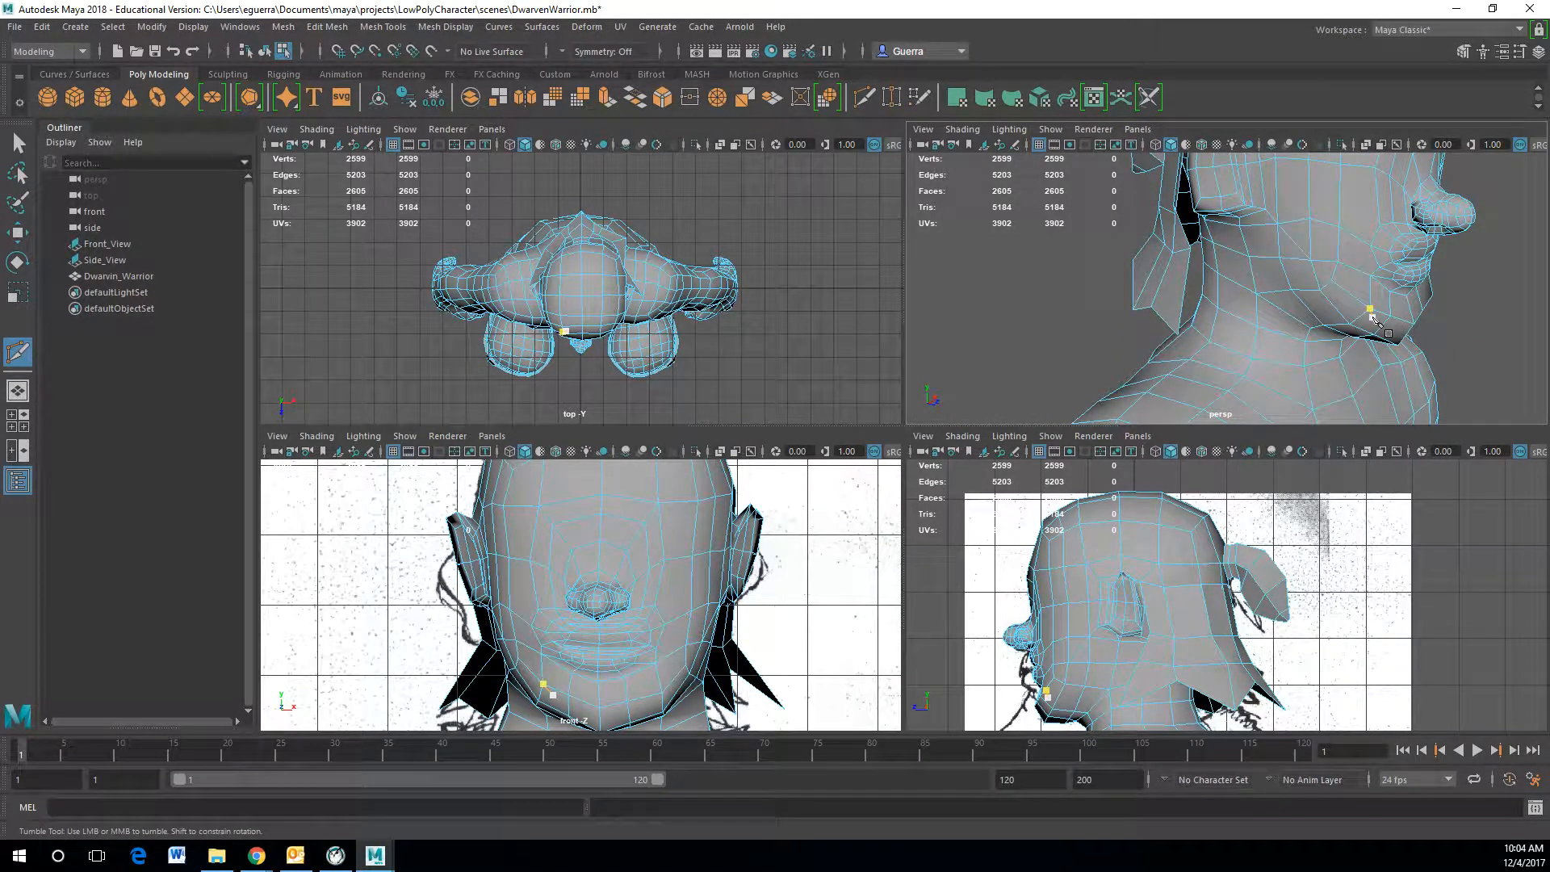
{"action": "key", "text": "w"}
{"action": "right_click_drag", "start_coordinate": [1351, 297], "coordinate": [1349, 339]}
Step: Paint-select the faces covering the jaw, chin and lower cheeks on both sides for the beard
{"action": "left_click", "coordinate": [18, 204]}
{"action": "mouse_move", "coordinate": [1316, 283]}
{"action": "left_mouse_down", "text": "alt"}
{"action": "mouse_move", "coordinate": [1335, 259]}
{"action": "mouse_move", "coordinate": [1318, 218]}
{"action": "mouse_move", "coordinate": [1352, 214]}
{"action": "mouse_move", "coordinate": [1408, 287]}
{"action": "mouse_move", "coordinate": [1381, 280]}
{"action": "left_mouse_up", "text": "alt"}
{"action": "mouse_move", "coordinate": [1382, 280]}
{"action": "left_mouse_down", "text": "alt"}
{"action": "mouse_move", "coordinate": [1117, 311]}
{"action": "mouse_move", "coordinate": [1017, 300]}
{"action": "left_mouse_up", "text": "alt"}
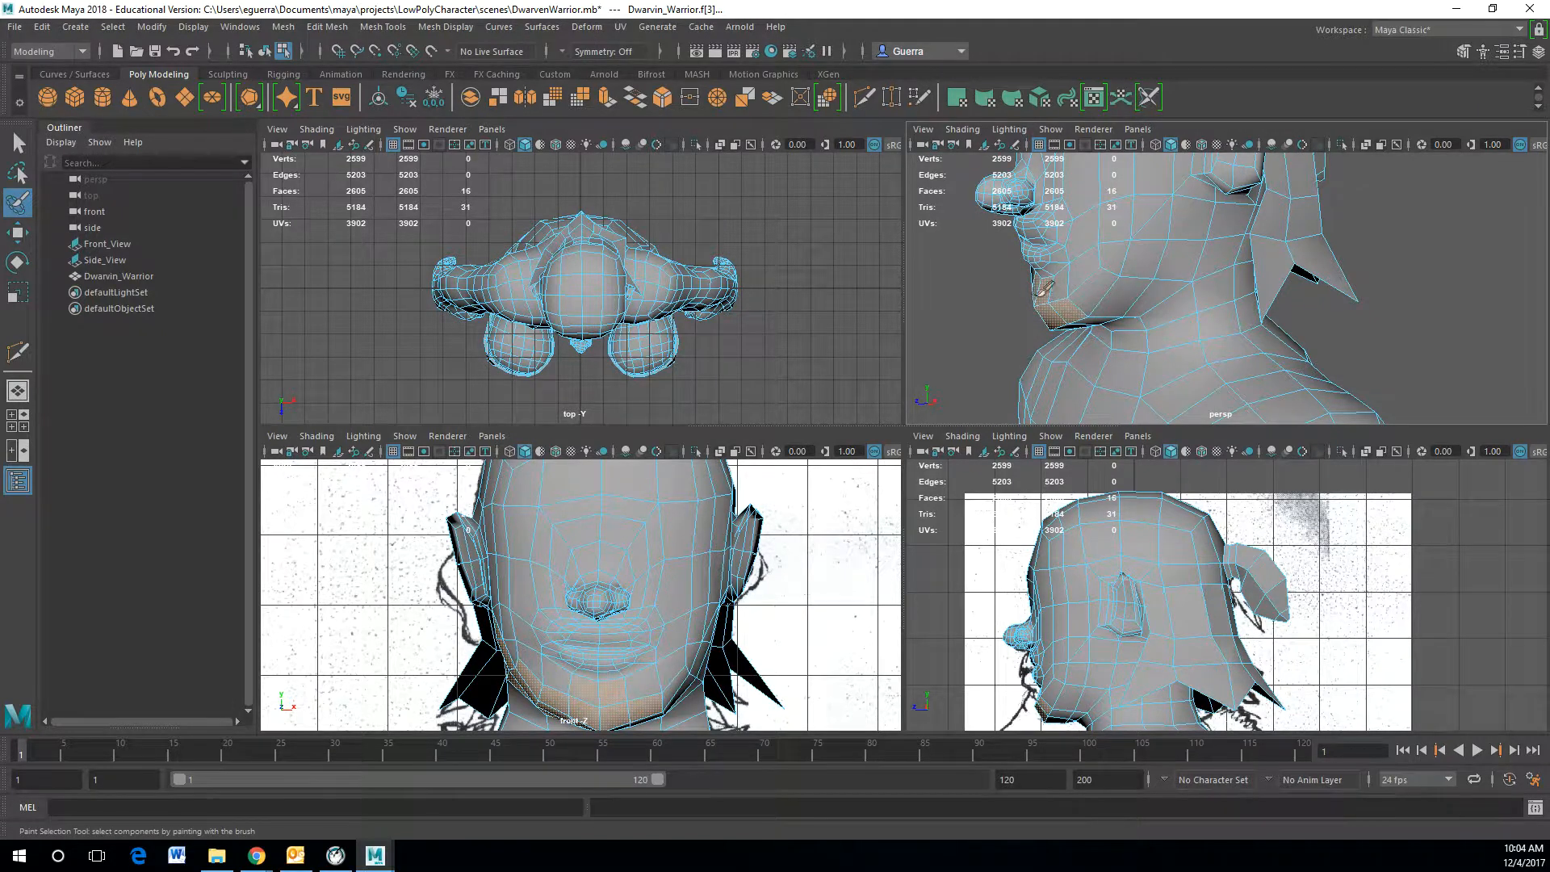
{"action": "left_click_drag", "start_coordinate": [1122, 266], "coordinate": [1190, 218]}
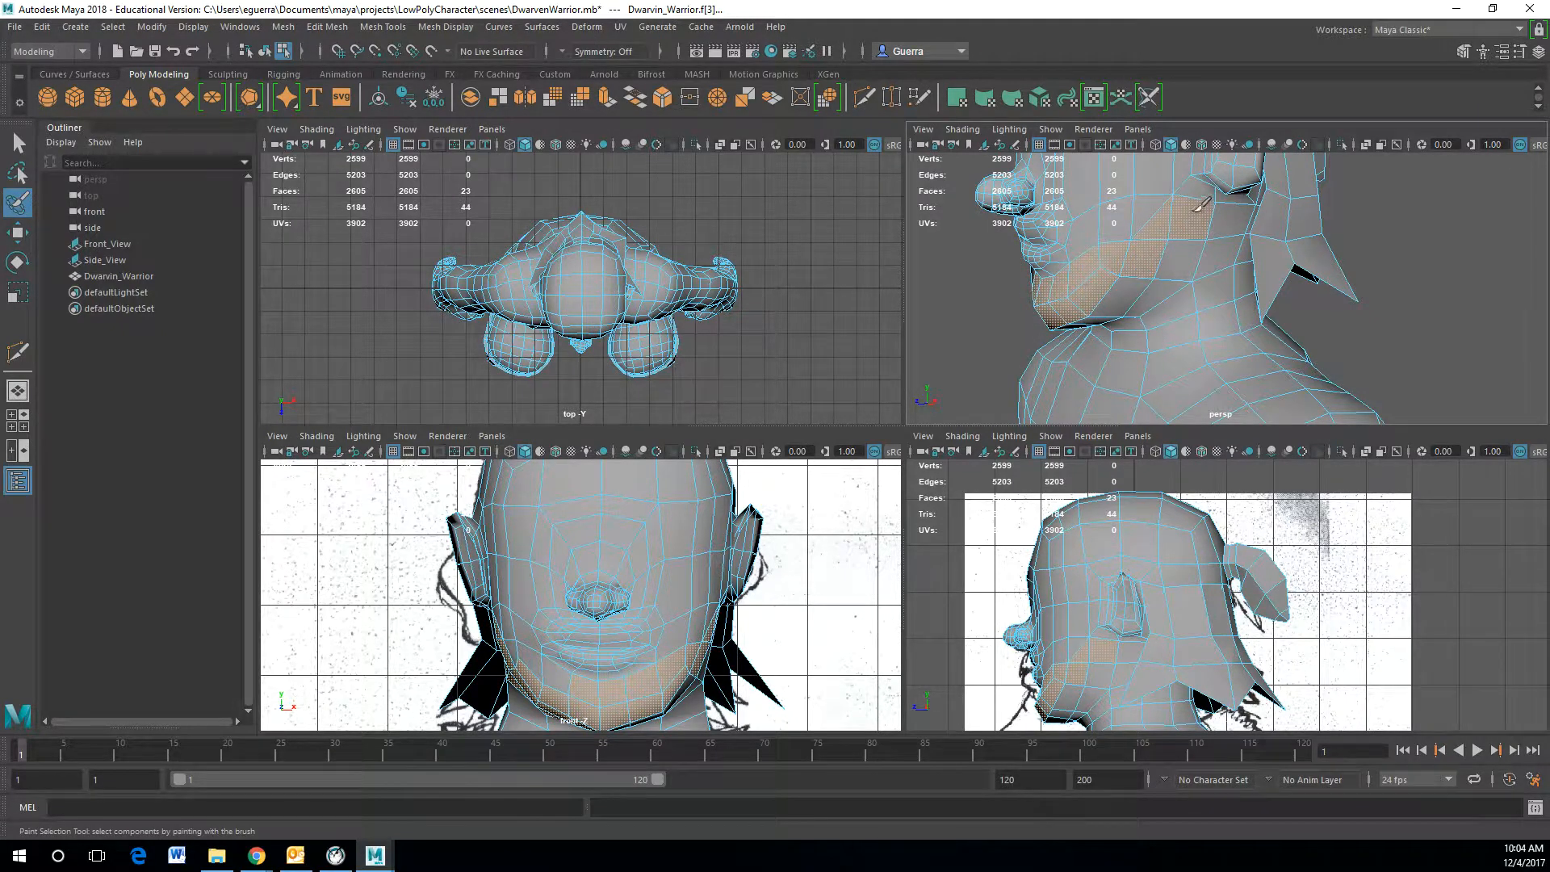
{"action": "mouse_move", "coordinate": [1164, 277]}
{"action": "left_mouse_down"}
{"action": "mouse_move", "coordinate": [1106, 310]}
{"action": "mouse_move", "coordinate": [1177, 258]}
{"action": "left_mouse_up"}
{"action": "mouse_move", "coordinate": [1200, 197]}
{"action": "left_mouse_down"}
{"action": "mouse_move", "coordinate": [1178, 211]}
{"action": "mouse_move", "coordinate": [1211, 170]}
{"action": "left_mouse_up"}
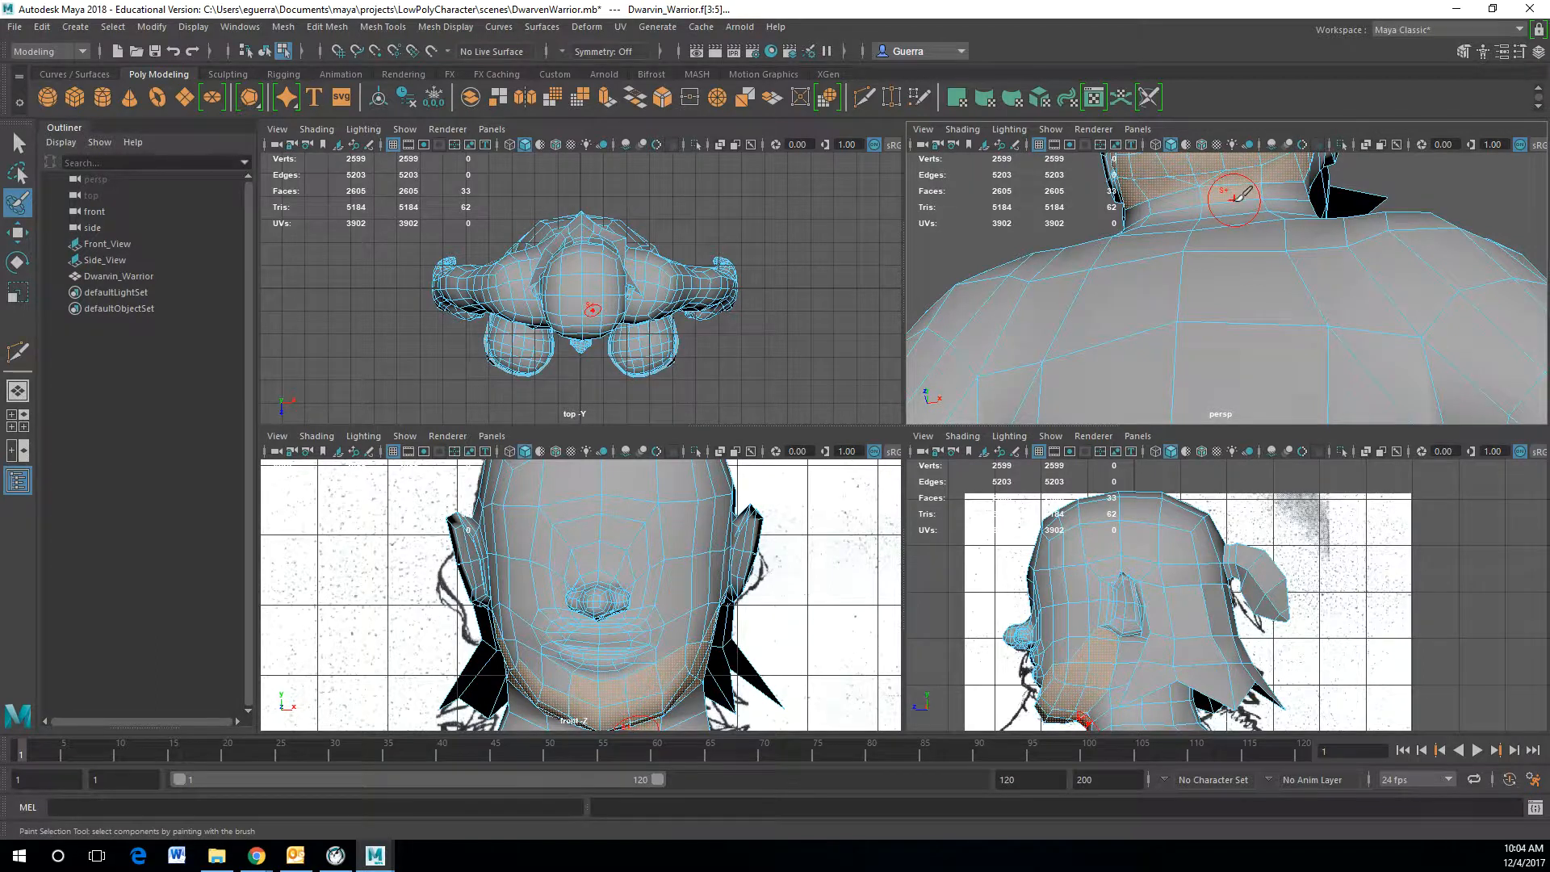
{"action": "mouse_move", "coordinate": [1234, 196]}
{"action": "left_mouse_down"}
{"action": "mouse_move", "coordinate": [1211, 195]}
{"action": "mouse_move", "coordinate": [1228, 277]}
{"action": "mouse_move", "coordinate": [1332, 267]}
{"action": "mouse_move", "coordinate": [1407, 284]}
{"action": "mouse_move", "coordinate": [1303, 287]}
{"action": "left_mouse_up"}
{"action": "key", "text": "w"}
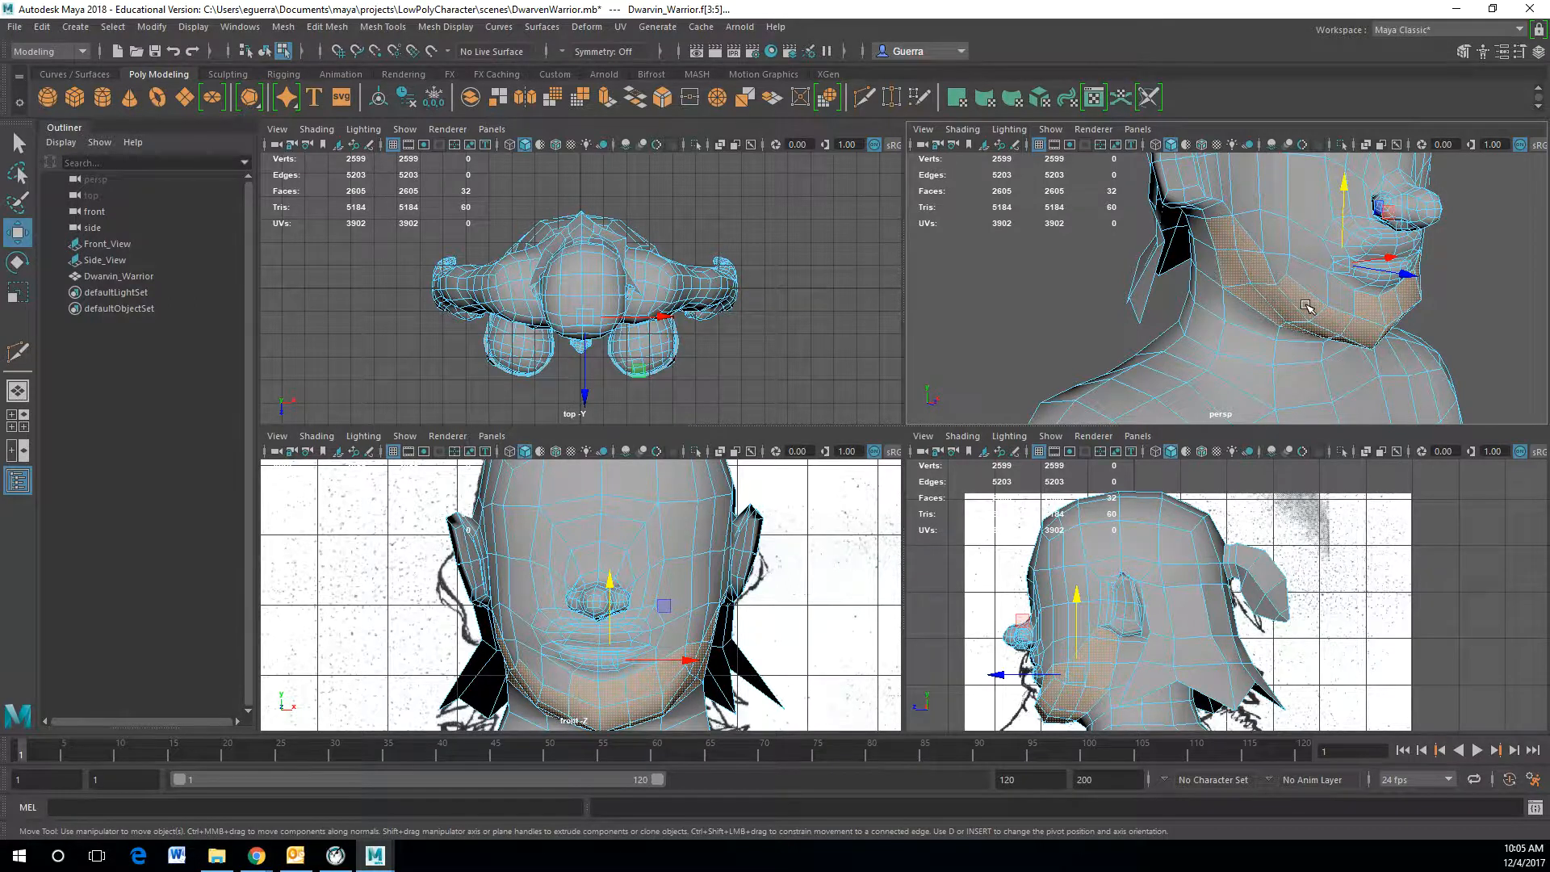
{"action": "left_click_drag", "start_coordinate": [1305, 303], "coordinate": [1130, 265], "text": "alt"}
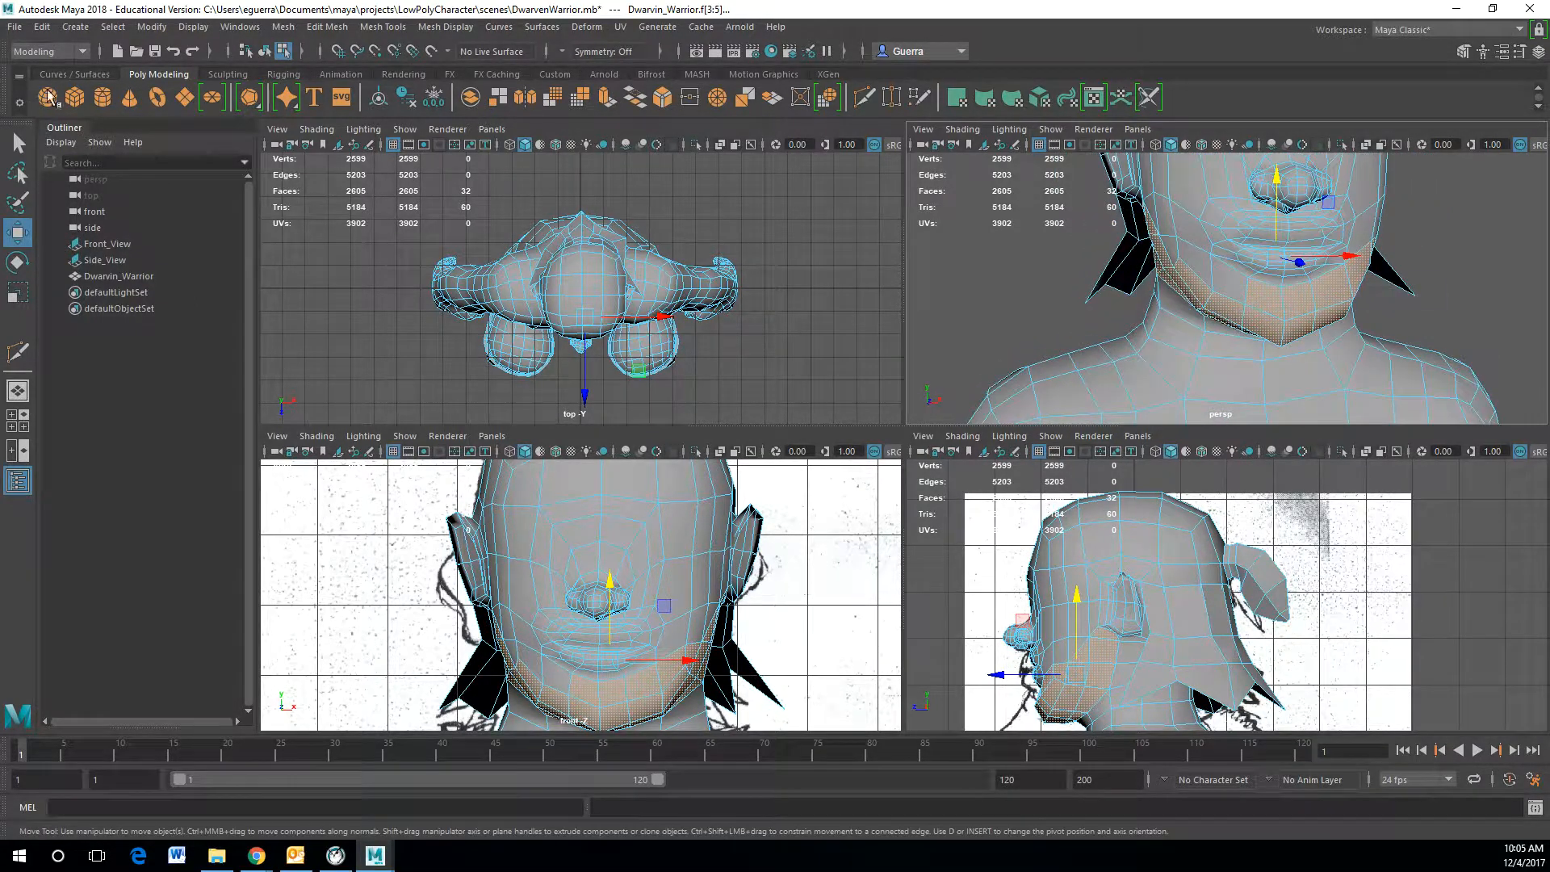
{"action": "left_click", "coordinate": [17, 202]}
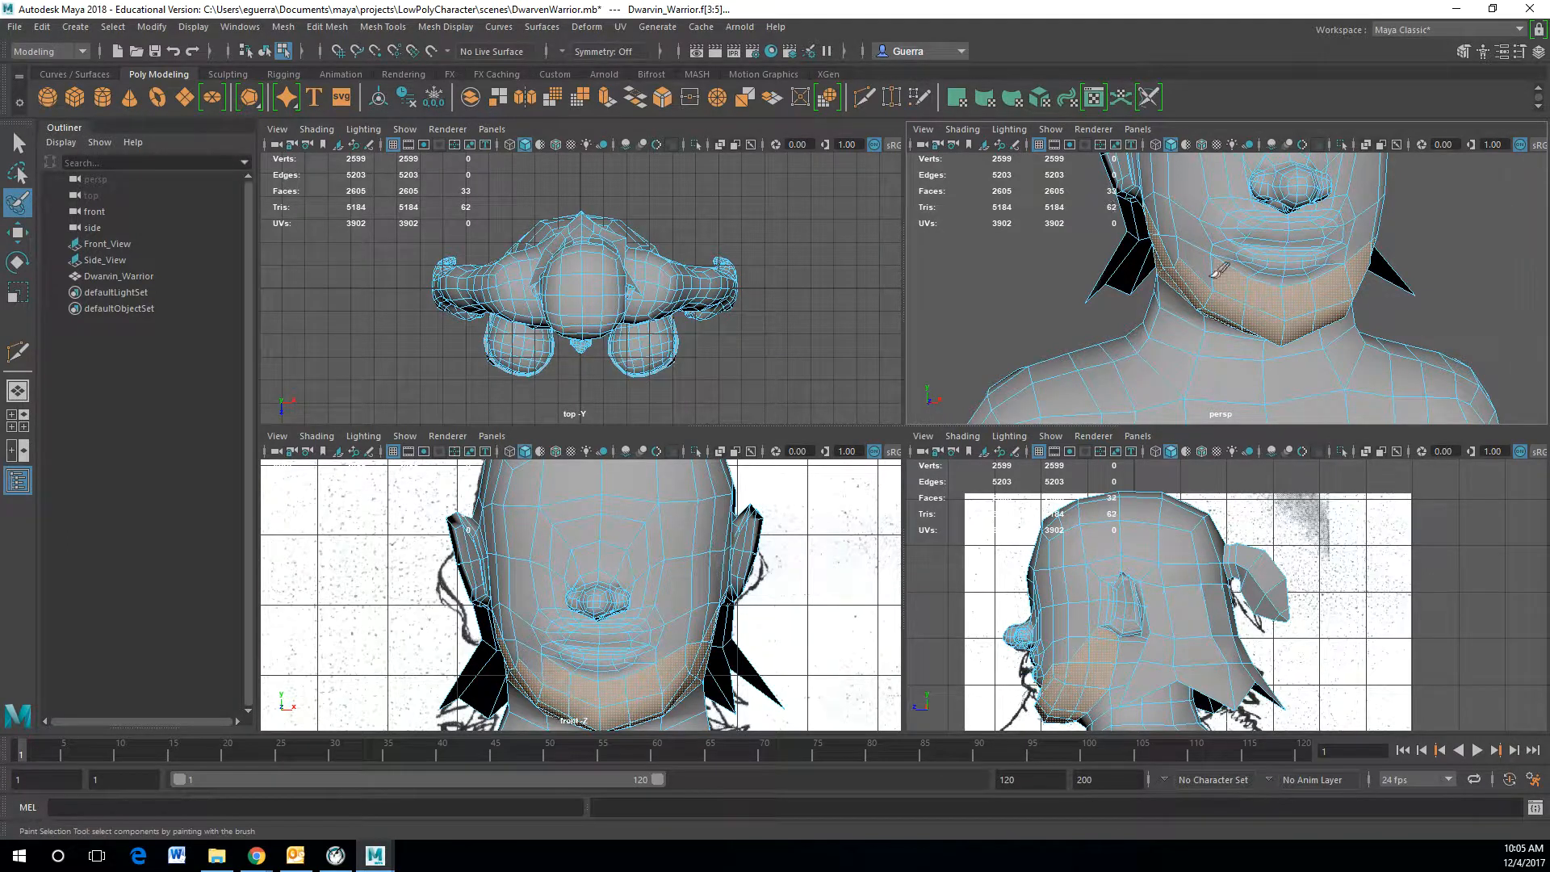
{"action": "mouse_move", "coordinate": [1147, 267]}
{"action": "left_mouse_down", "text": "alt"}
{"action": "mouse_move", "coordinate": [996, 279]}
{"action": "mouse_move", "coordinate": [1200, 259]}
{"action": "left_mouse_up", "text": "alt"}
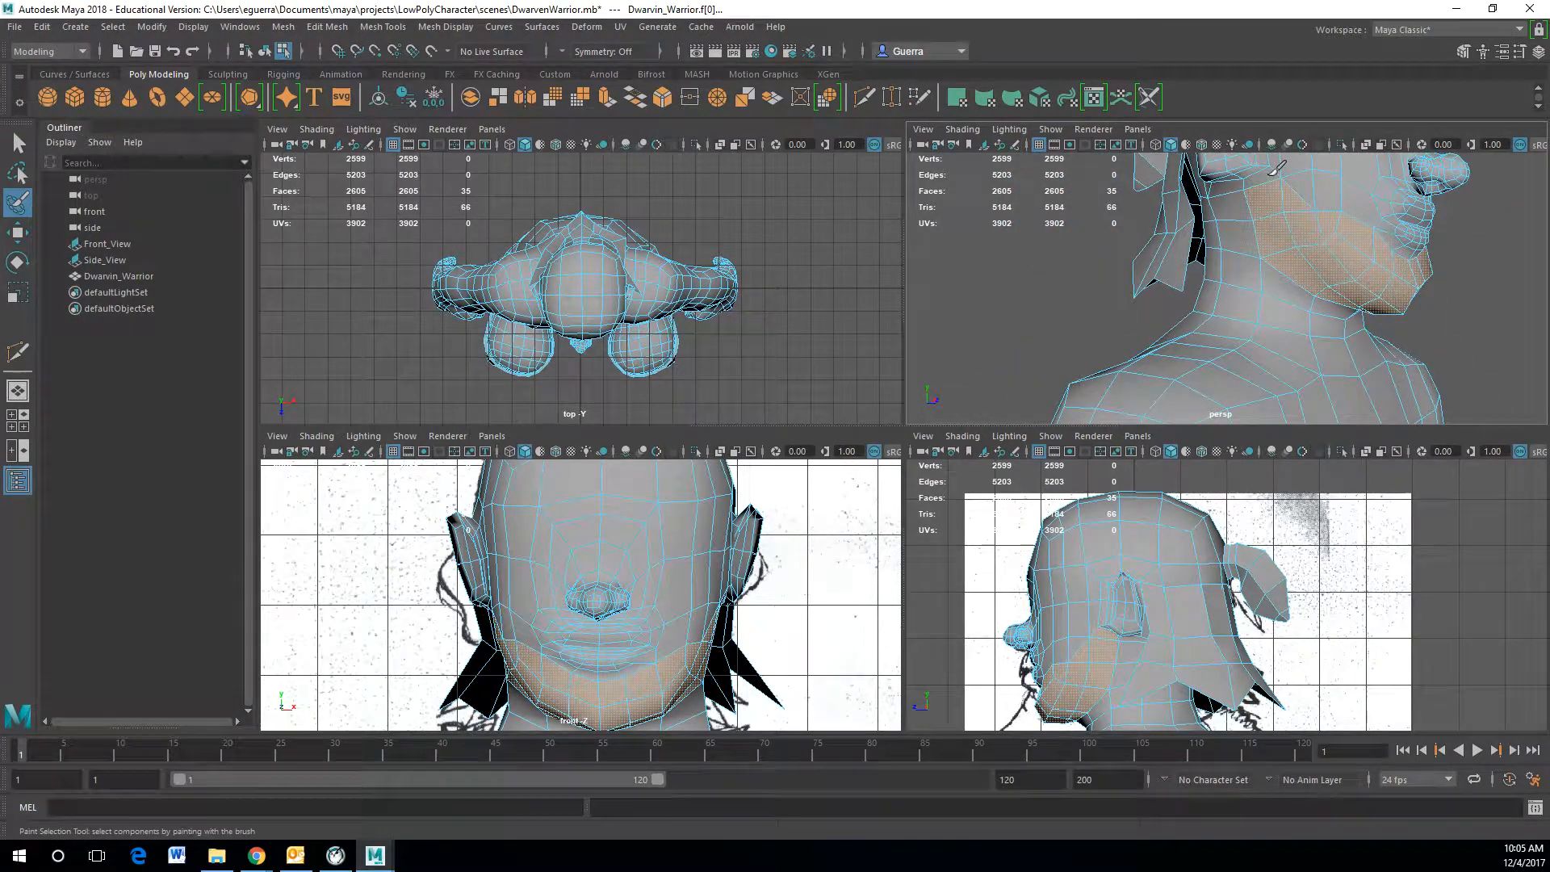
{"action": "mouse_move", "coordinate": [1271, 181]}
{"action": "left_mouse_down", "text": "alt"}
{"action": "mouse_move", "coordinate": [1103, 238]}
{"action": "mouse_move", "coordinate": [1291, 225]}
{"action": "mouse_move", "coordinate": [1114, 263]}
{"action": "mouse_move", "coordinate": [1286, 263]}
{"action": "mouse_move", "coordinate": [1308, 248]}
{"action": "mouse_move", "coordinate": [1197, 239]}
{"action": "left_mouse_up", "text": "alt"}
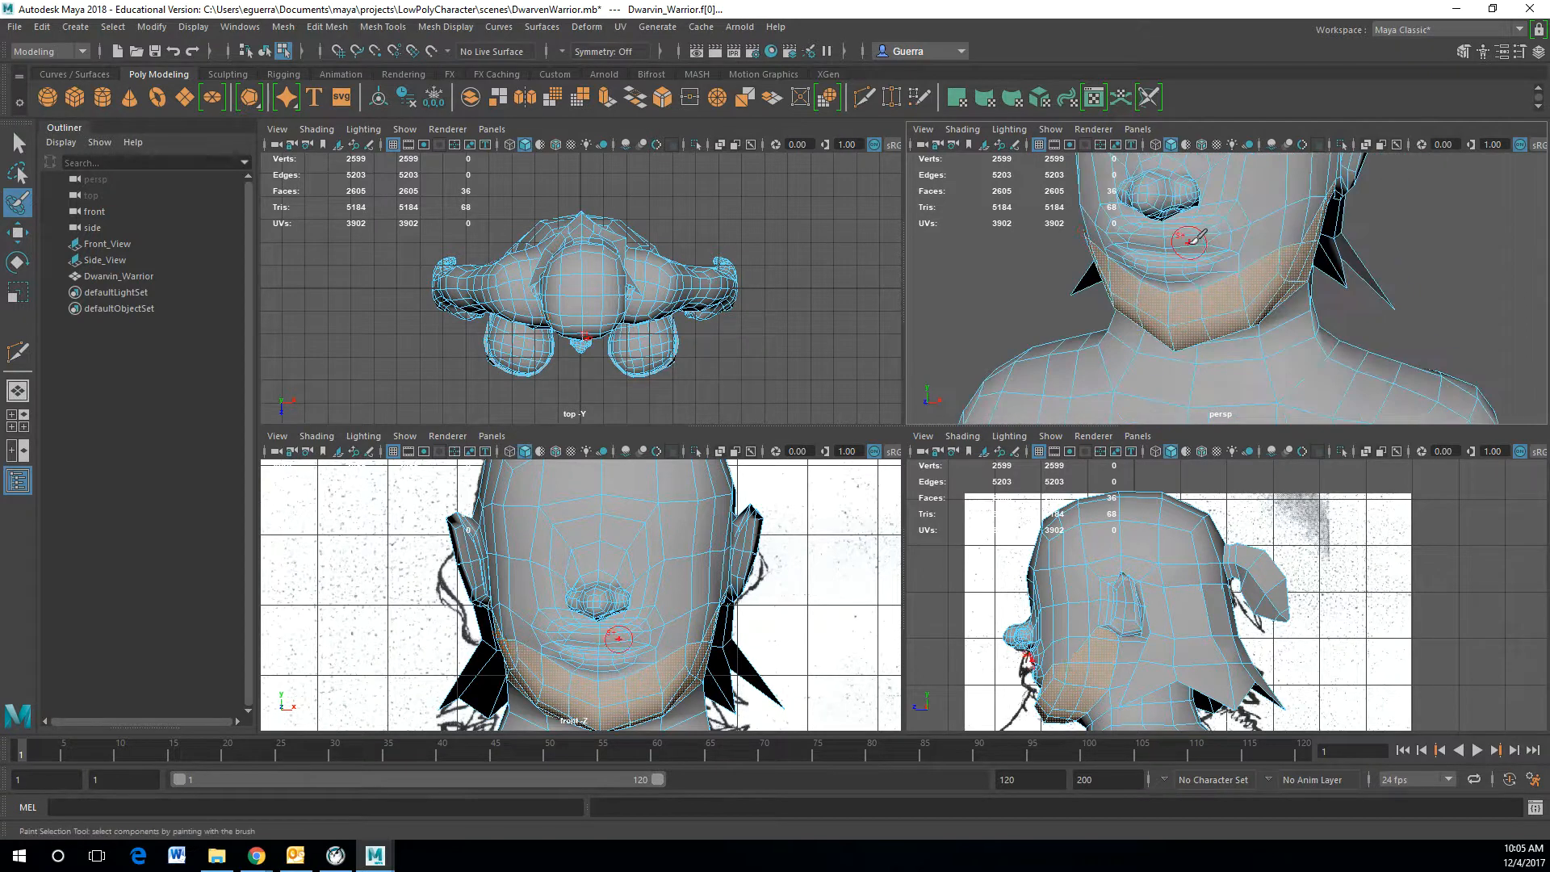
Step: Extrude the selected jaw faces and scale them outward to start the beard
{"action": "key", "text": "ctrl+e"}
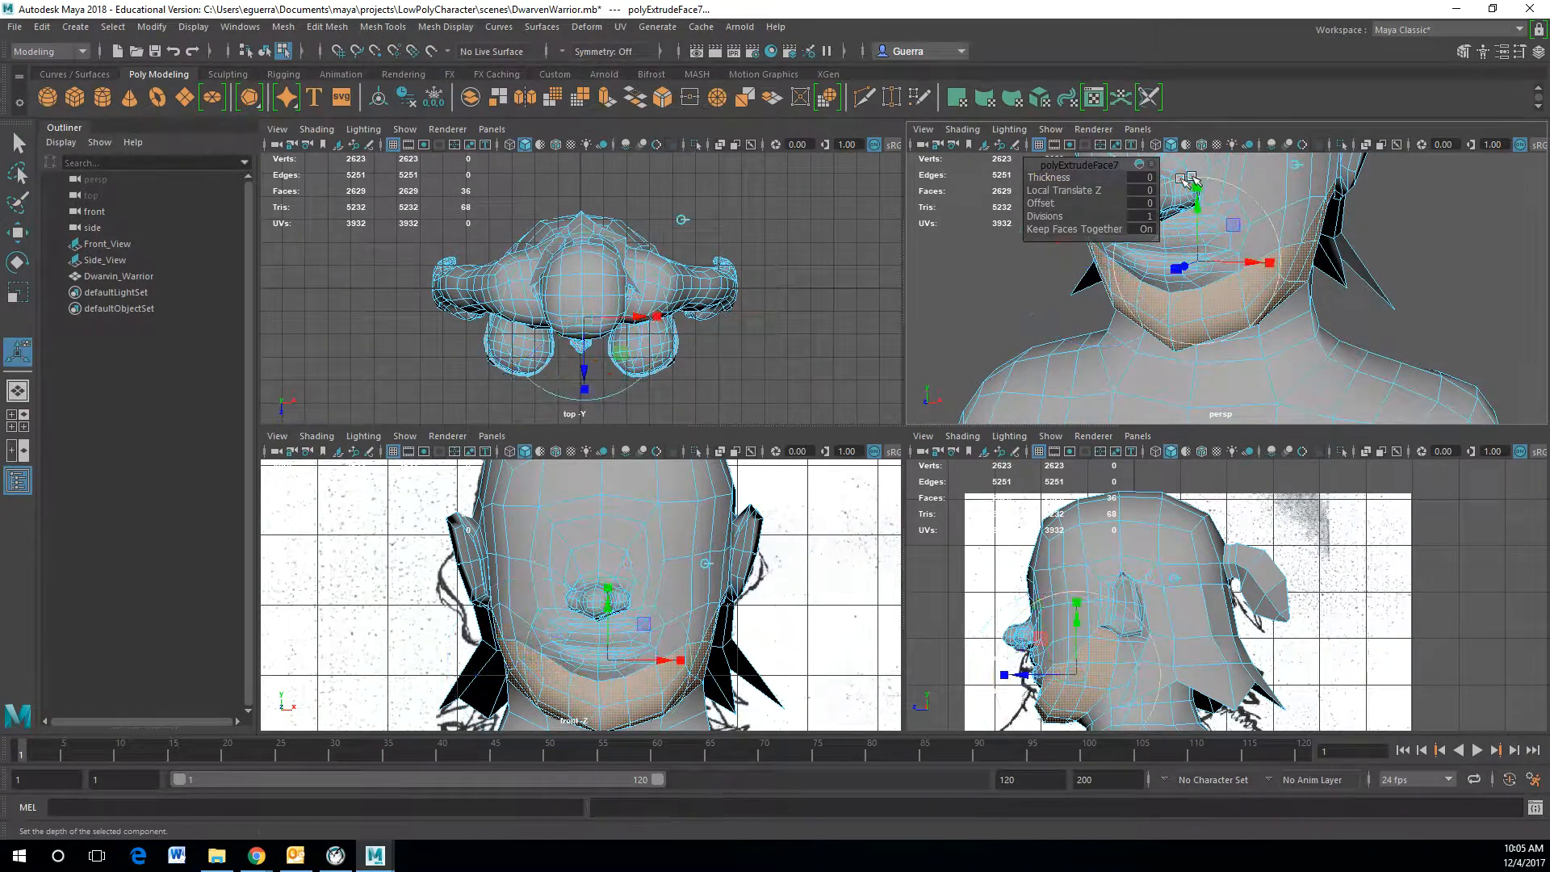
{"action": "left_click", "coordinate": [1177, 271]}
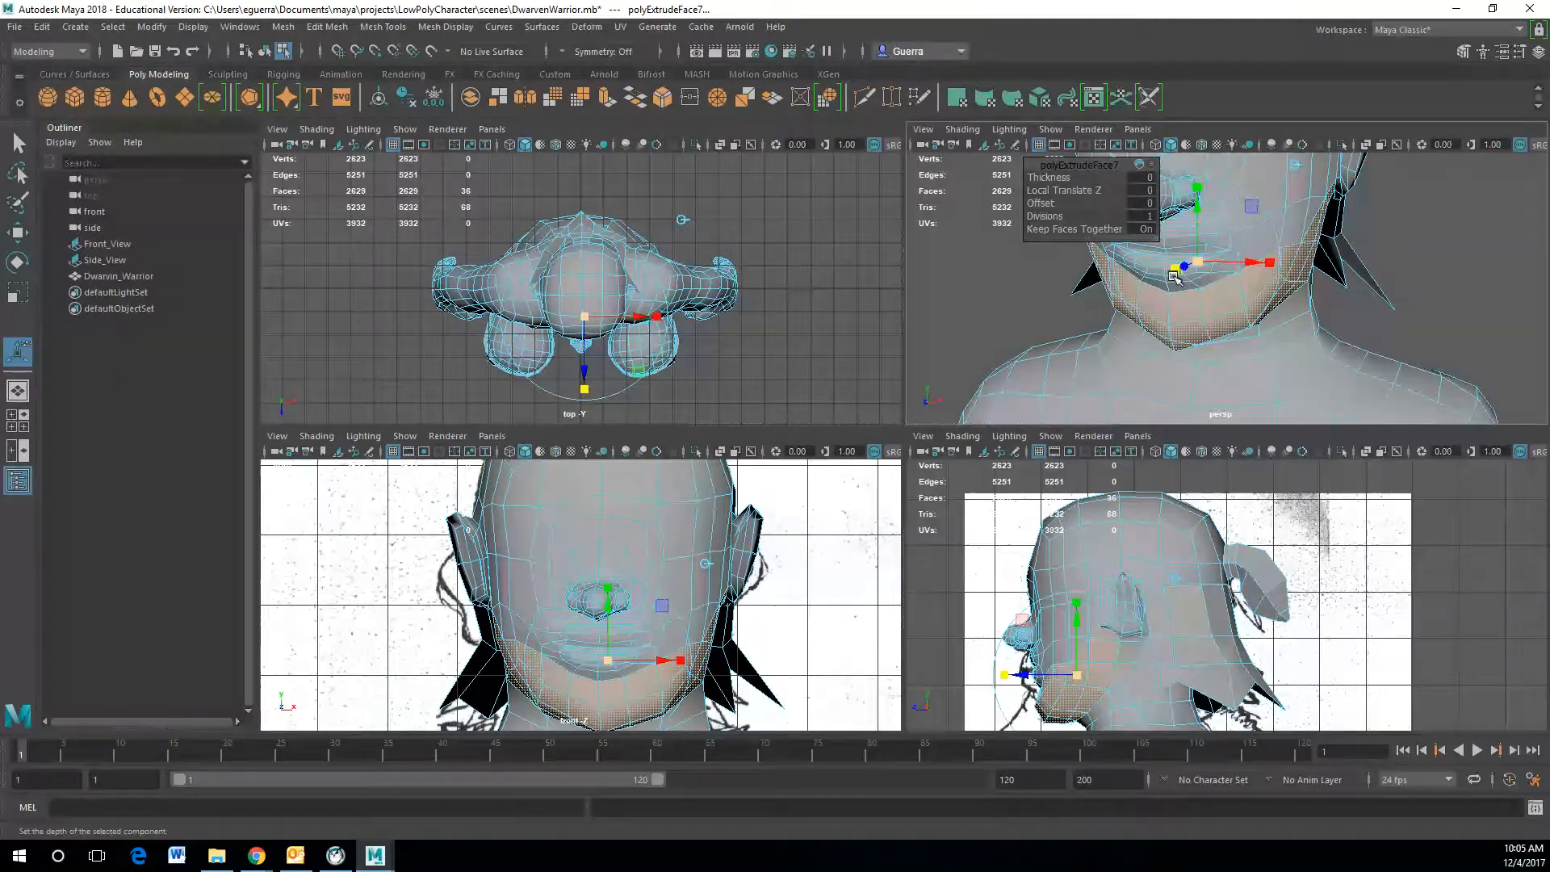
{"action": "left_click_drag", "start_coordinate": [1200, 264], "coordinate": [1119, 267]}
{"action": "middle_click_drag", "start_coordinate": [1117, 228], "coordinate": [1202, 291], "text": "alt"}
{"action": "left_click_drag", "start_coordinate": [1202, 292], "coordinate": [1167, 380]}
{"action": "left_click_drag", "start_coordinate": [1261, 367], "coordinate": [1251, 364]}
{"action": "left_click", "coordinate": [1150, 370]}
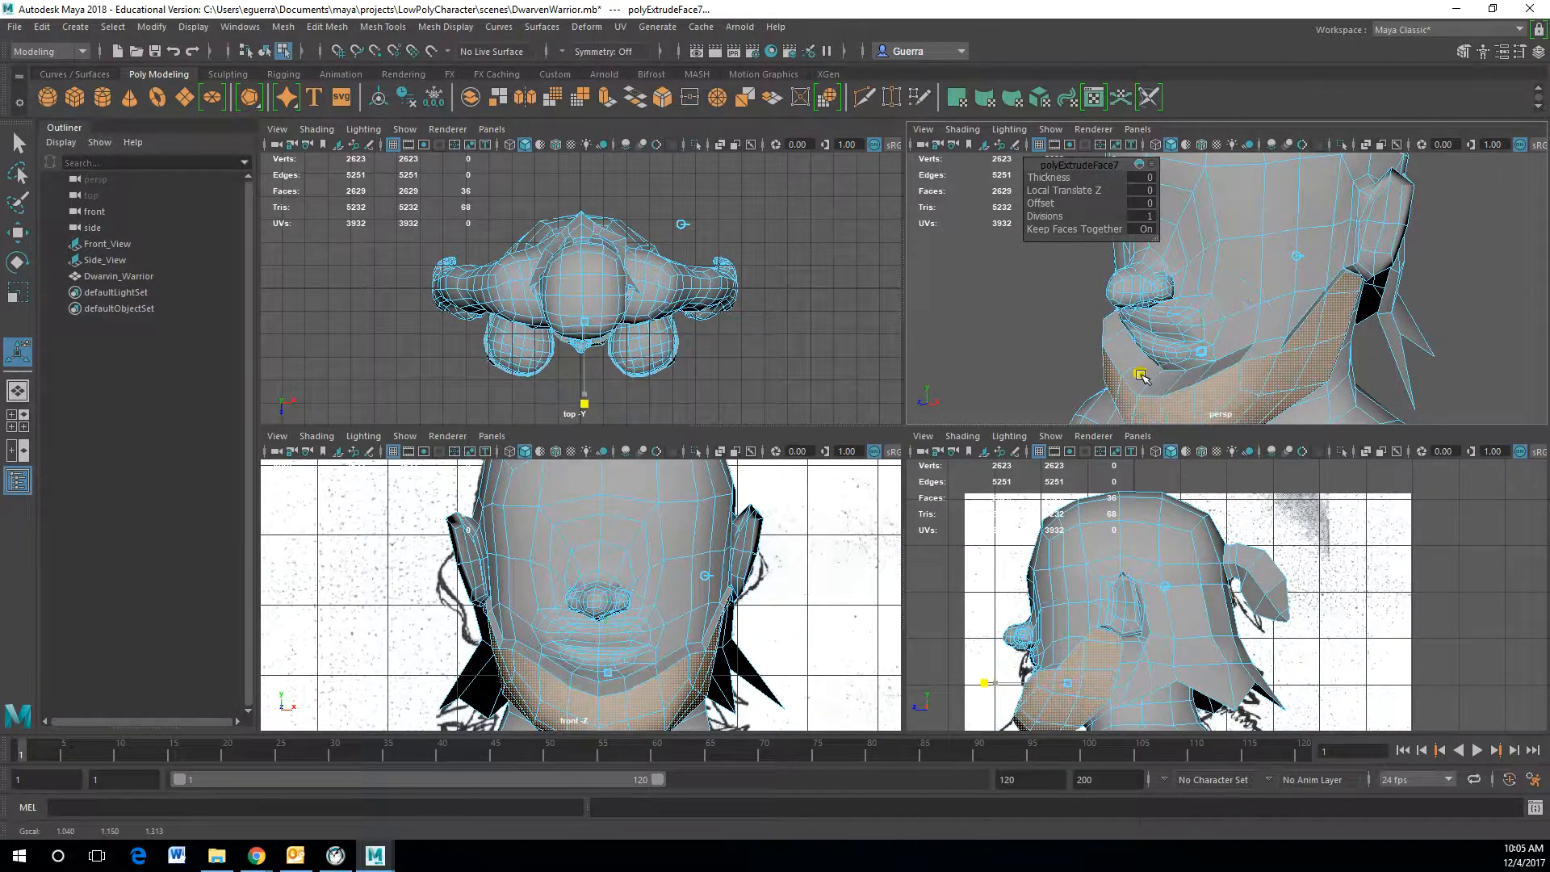
Step: Scale the extruded beard faces further to enlarge the beard around the jaw
{"action": "middle_click_drag", "start_coordinate": [1365, 385], "coordinate": [1383, 320], "text": "alt"}
{"action": "left_click_drag", "start_coordinate": [1382, 321], "coordinate": [1298, 354], "text": "alt"}
{"action": "mouse_move", "coordinate": [1155, 291]}
{"action": "left_mouse_down"}
{"action": "mouse_move", "coordinate": [1130, 289]}
{"action": "mouse_move", "coordinate": [1156, 270]}
{"action": "left_mouse_up"}
{"action": "left_click_drag", "start_coordinate": [1110, 315], "coordinate": [1092, 284]}
{"action": "middle_click_drag", "start_coordinate": [1091, 284], "coordinate": [1160, 347], "text": "alt"}
{"action": "mouse_move", "coordinate": [1203, 216]}
{"action": "left_mouse_down"}
{"action": "mouse_move", "coordinate": [1203, 241]}
{"action": "mouse_move", "coordinate": [1214, 206]}
{"action": "left_mouse_up"}
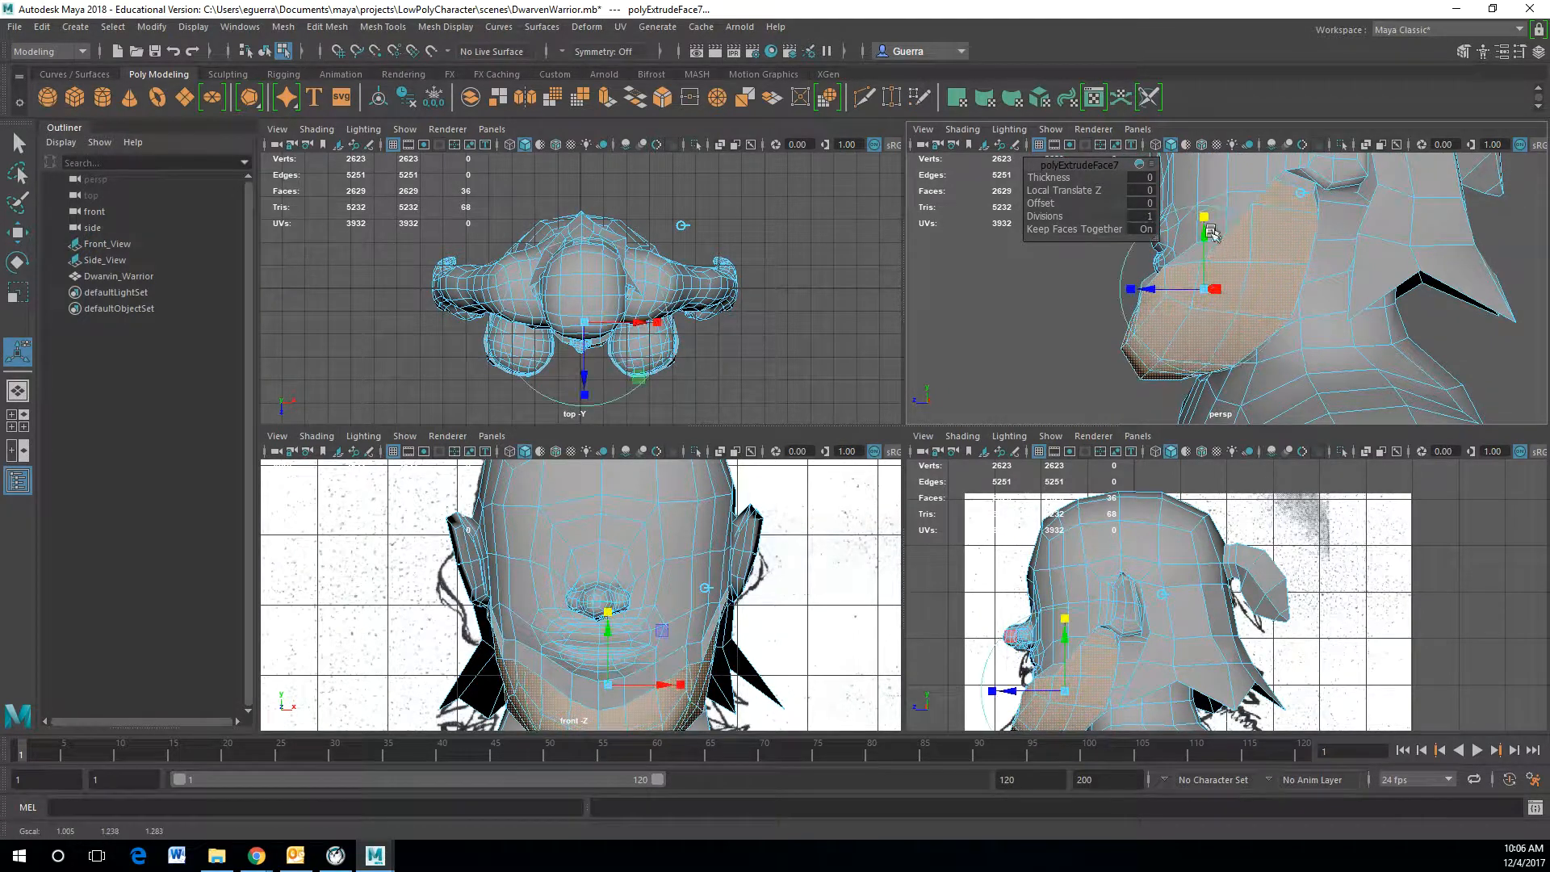
{"action": "left_click_drag", "start_coordinate": [1129, 291], "coordinate": [1142, 290]}
Step: Rotate and reposition the extruded beard faces, then clear the selection
{"action": "key", "text": "w"}
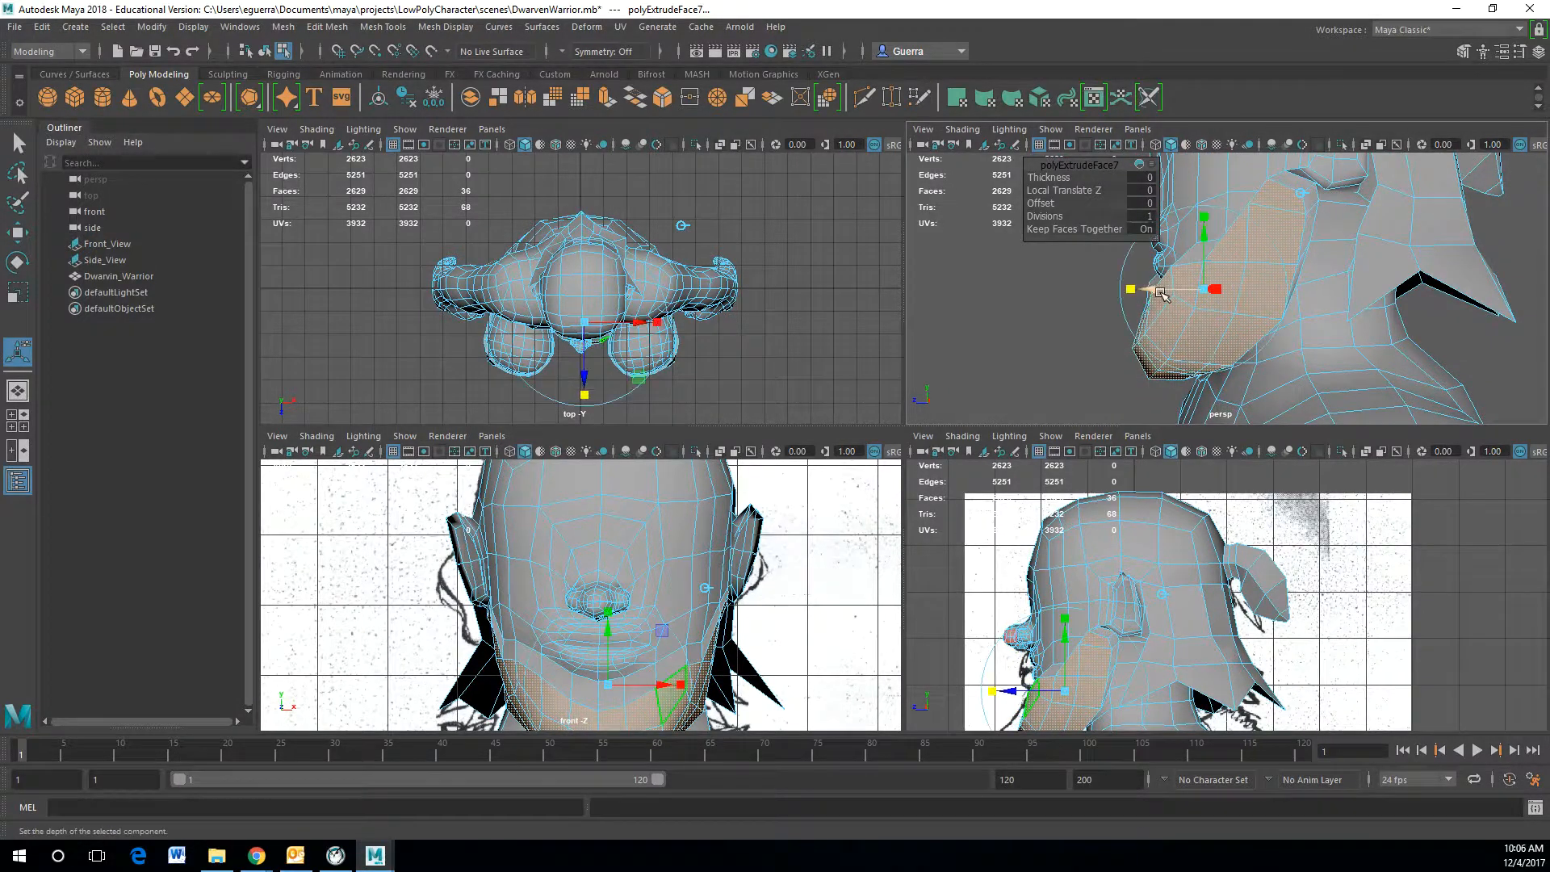
{"action": "key", "text": "e"}
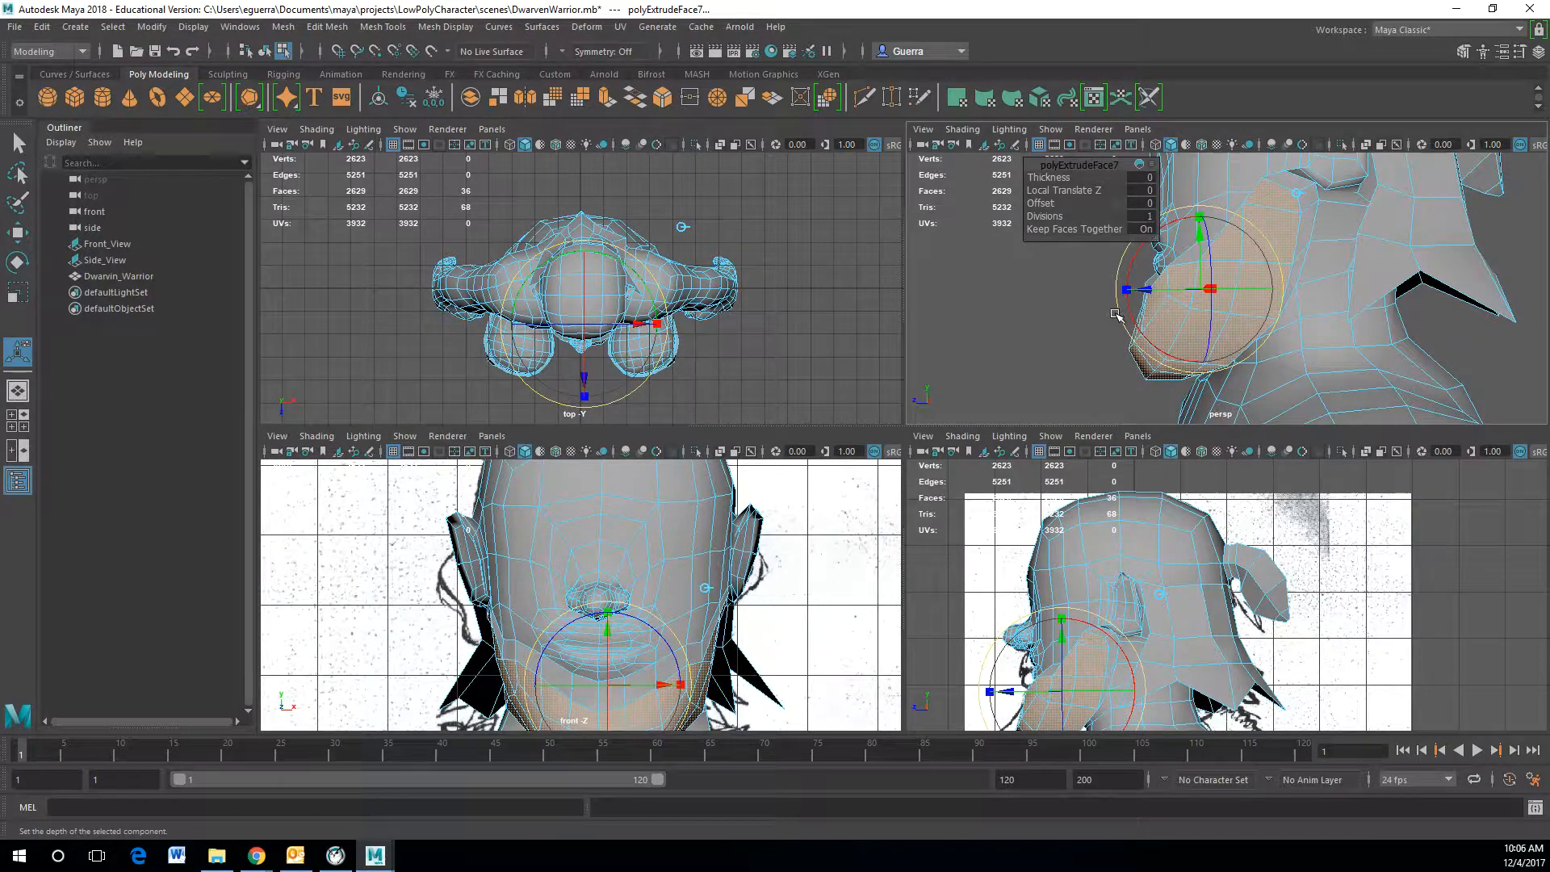
{"action": "left_click_drag", "start_coordinate": [1133, 315], "coordinate": [1129, 302]}
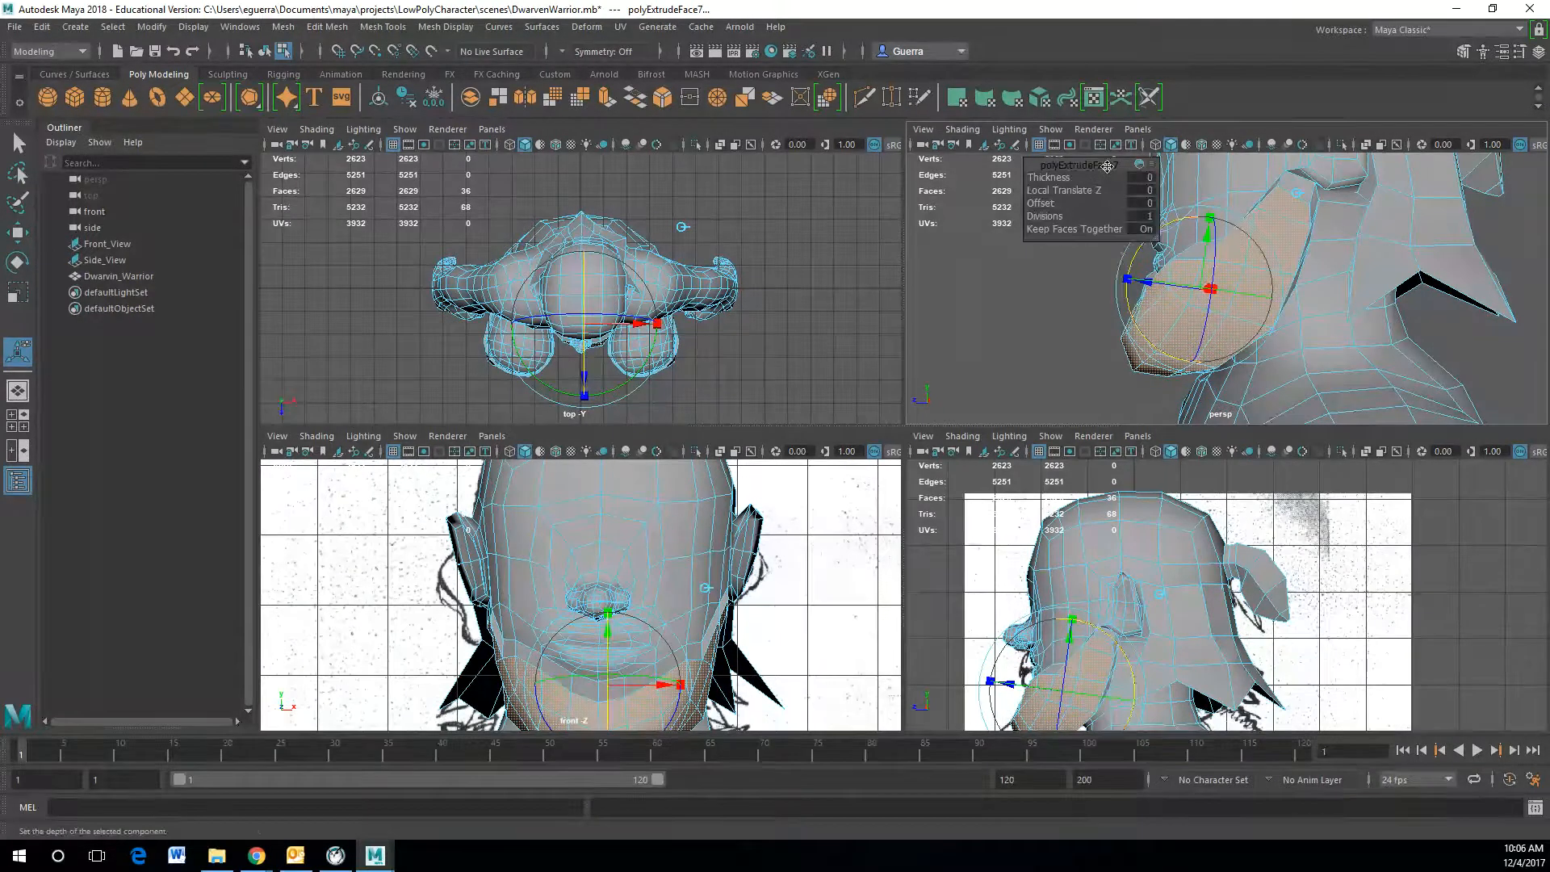
{"action": "left_click_drag", "start_coordinate": [1106, 166], "coordinate": [955, 364]}
{"action": "left_click_drag", "start_coordinate": [1029, 261], "coordinate": [1173, 260], "text": "alt"}
{"action": "key", "text": "w"}
{"action": "right_click_drag", "start_coordinate": [1266, 297], "coordinate": [1364, 270]}
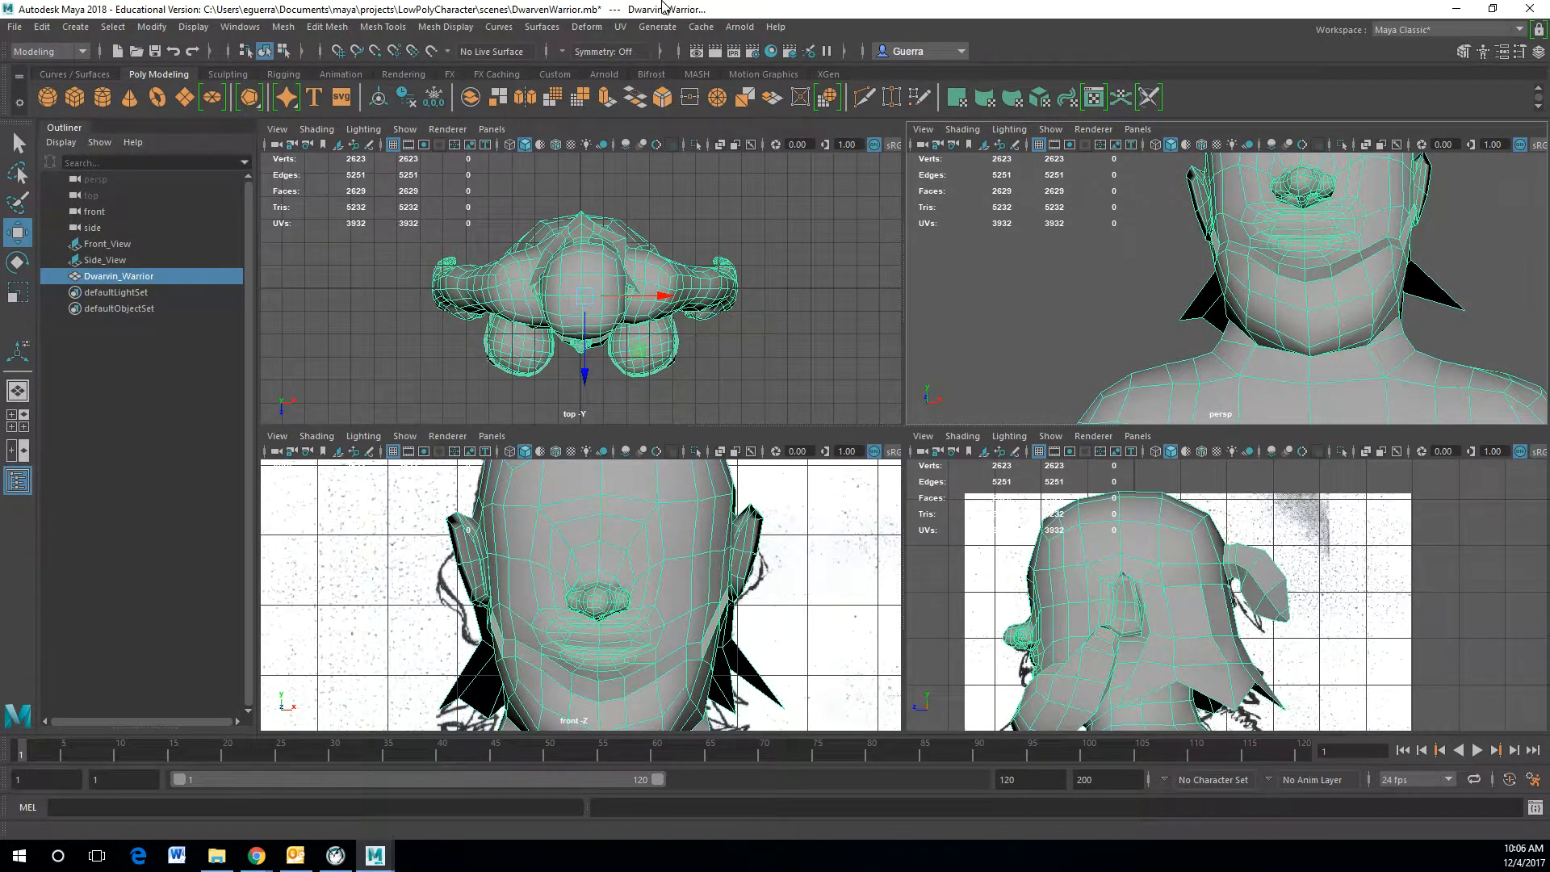
Step: Activate the Sculpt Geometry Tool and set its operation to Relax
{"action": "left_click", "coordinate": [539, 27]}
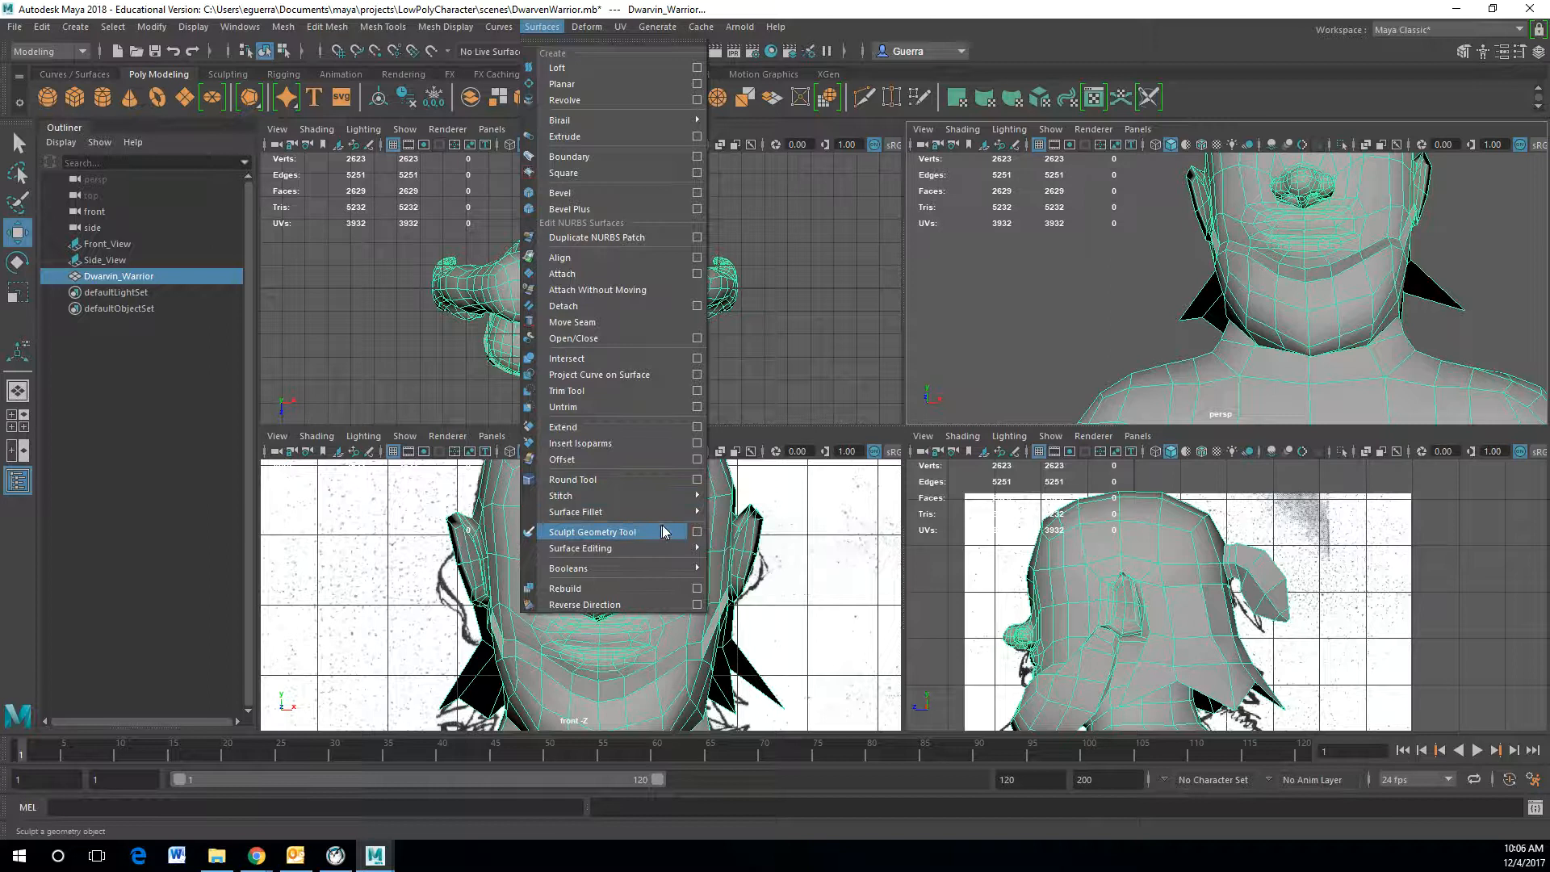
{"action": "left_click", "coordinate": [592, 532]}
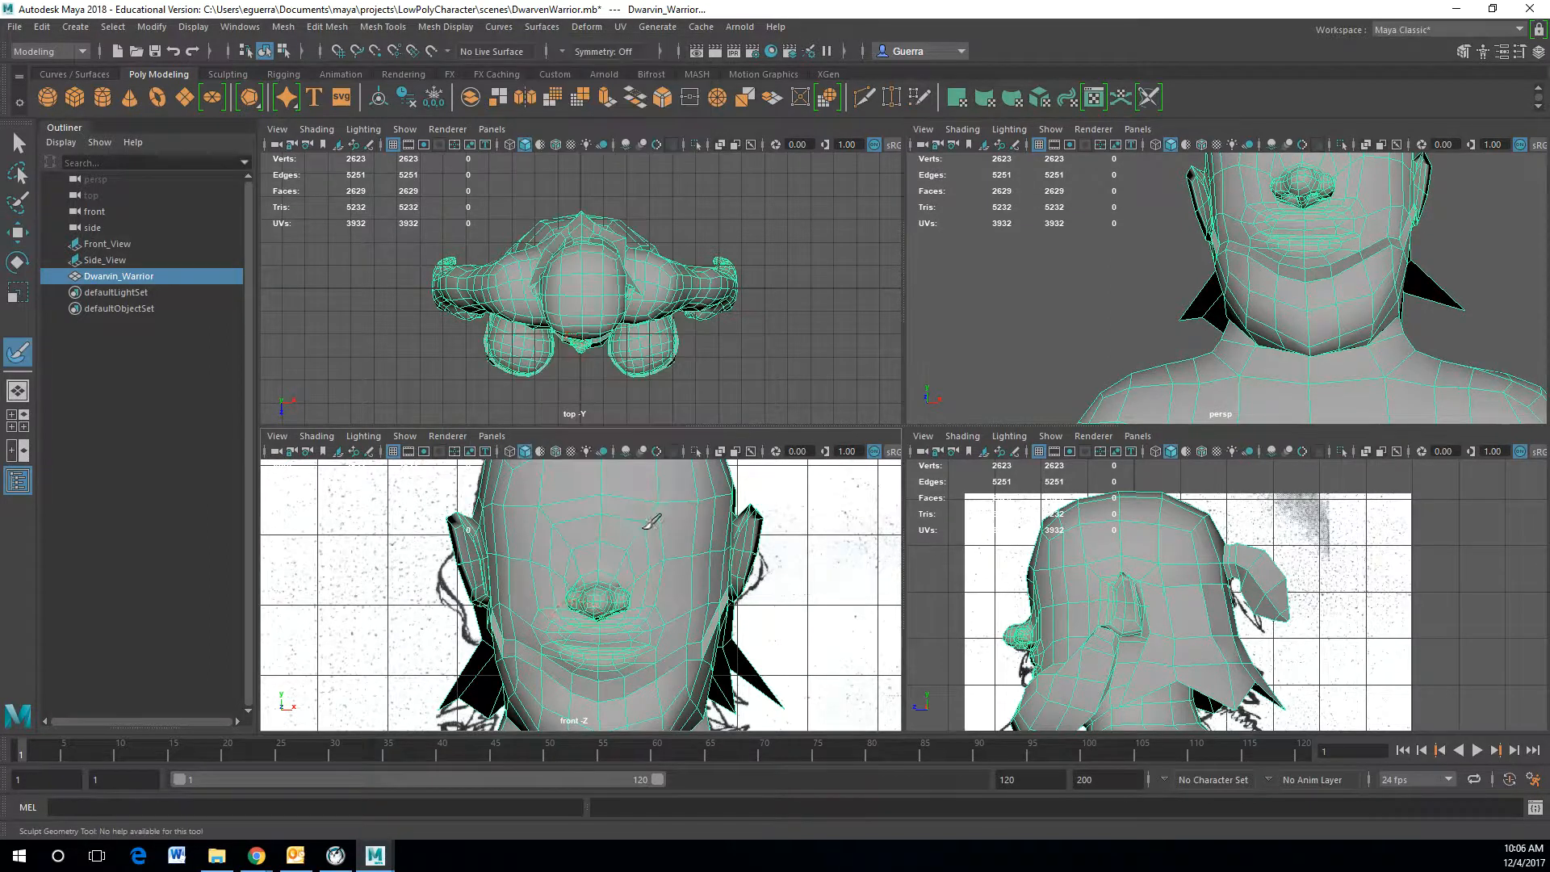
{"action": "double_click", "coordinate": [20, 351]}
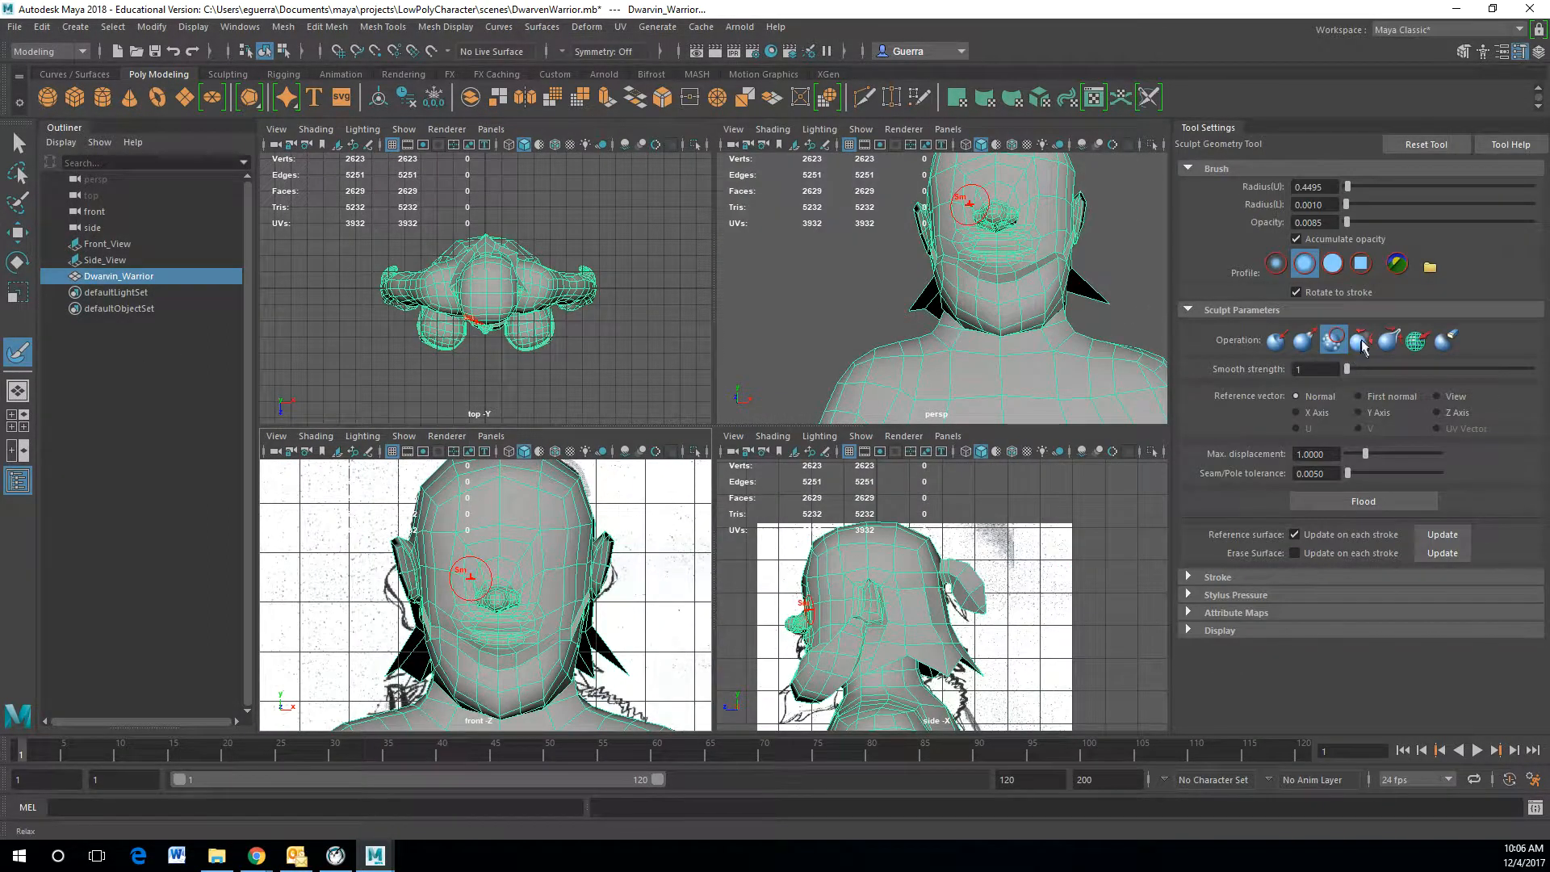
{"action": "left_click", "coordinate": [1360, 342]}
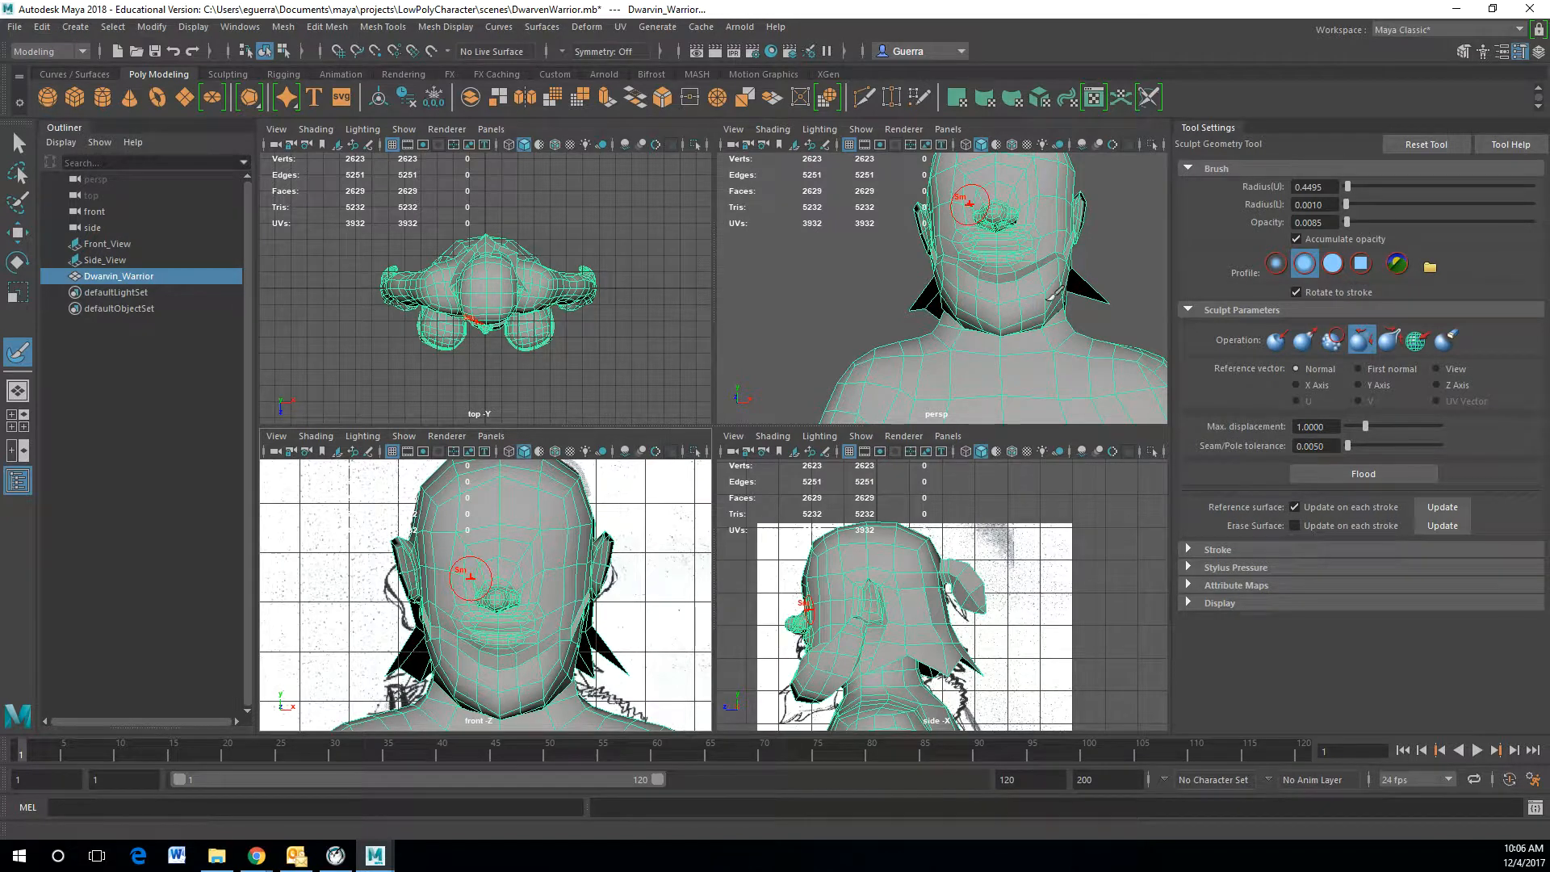
{"action": "scroll", "coordinate": [934, 279], "scroll_direction": "up", "scroll_amount": 5}
{"action": "mouse_move", "coordinate": [1033, 300]}
{"action": "left_mouse_down", "text": "alt"}
{"action": "mouse_move", "coordinate": [963, 309]}
{"action": "mouse_move", "coordinate": [1019, 328]}
{"action": "left_mouse_up", "text": "alt"}
{"action": "scroll", "coordinate": [993, 311], "scroll_direction": "down", "scroll_amount": 3}
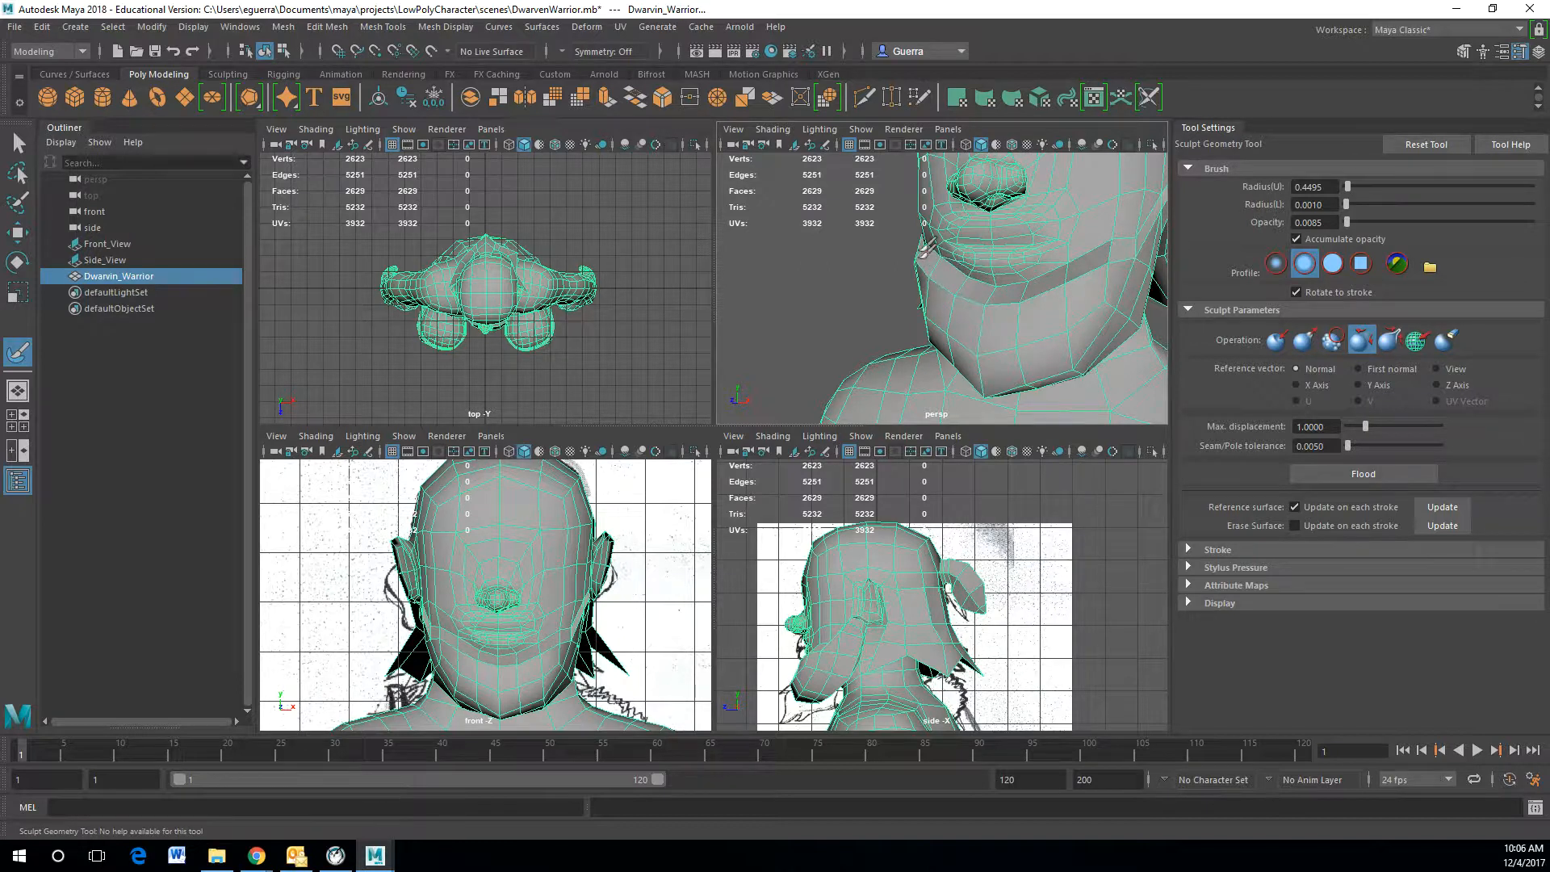
Step: Relax the surface of the jaw and extruded beard with brush strokes
{"action": "left_click_drag", "start_coordinate": [934, 267], "coordinate": [1017, 282], "text": "alt"}
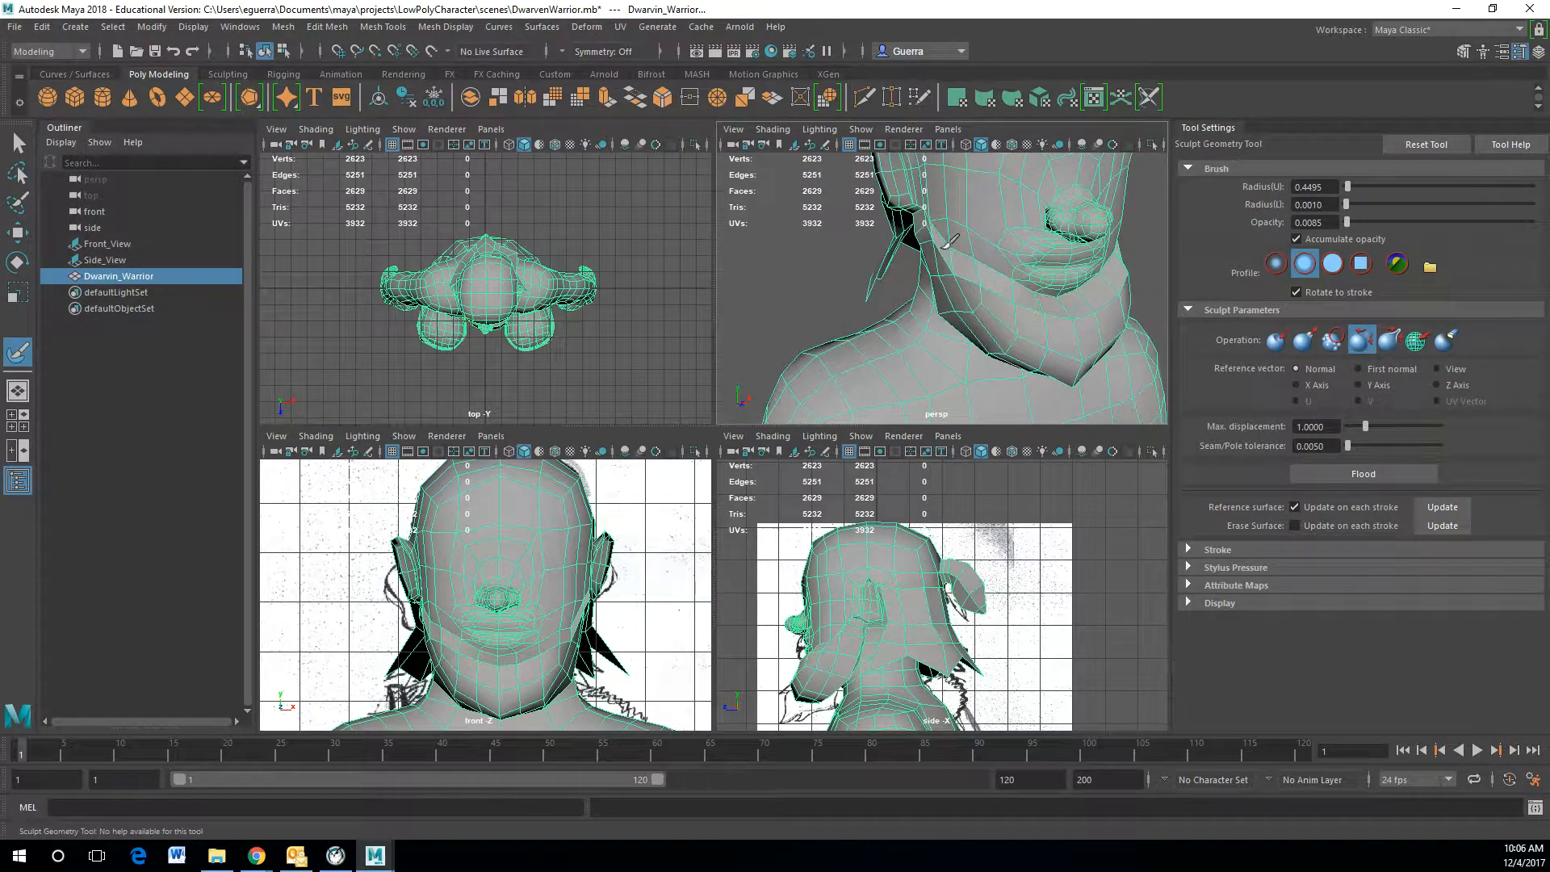
{"action": "left_click_drag", "start_coordinate": [928, 247], "coordinate": [1014, 242], "text": "alt"}
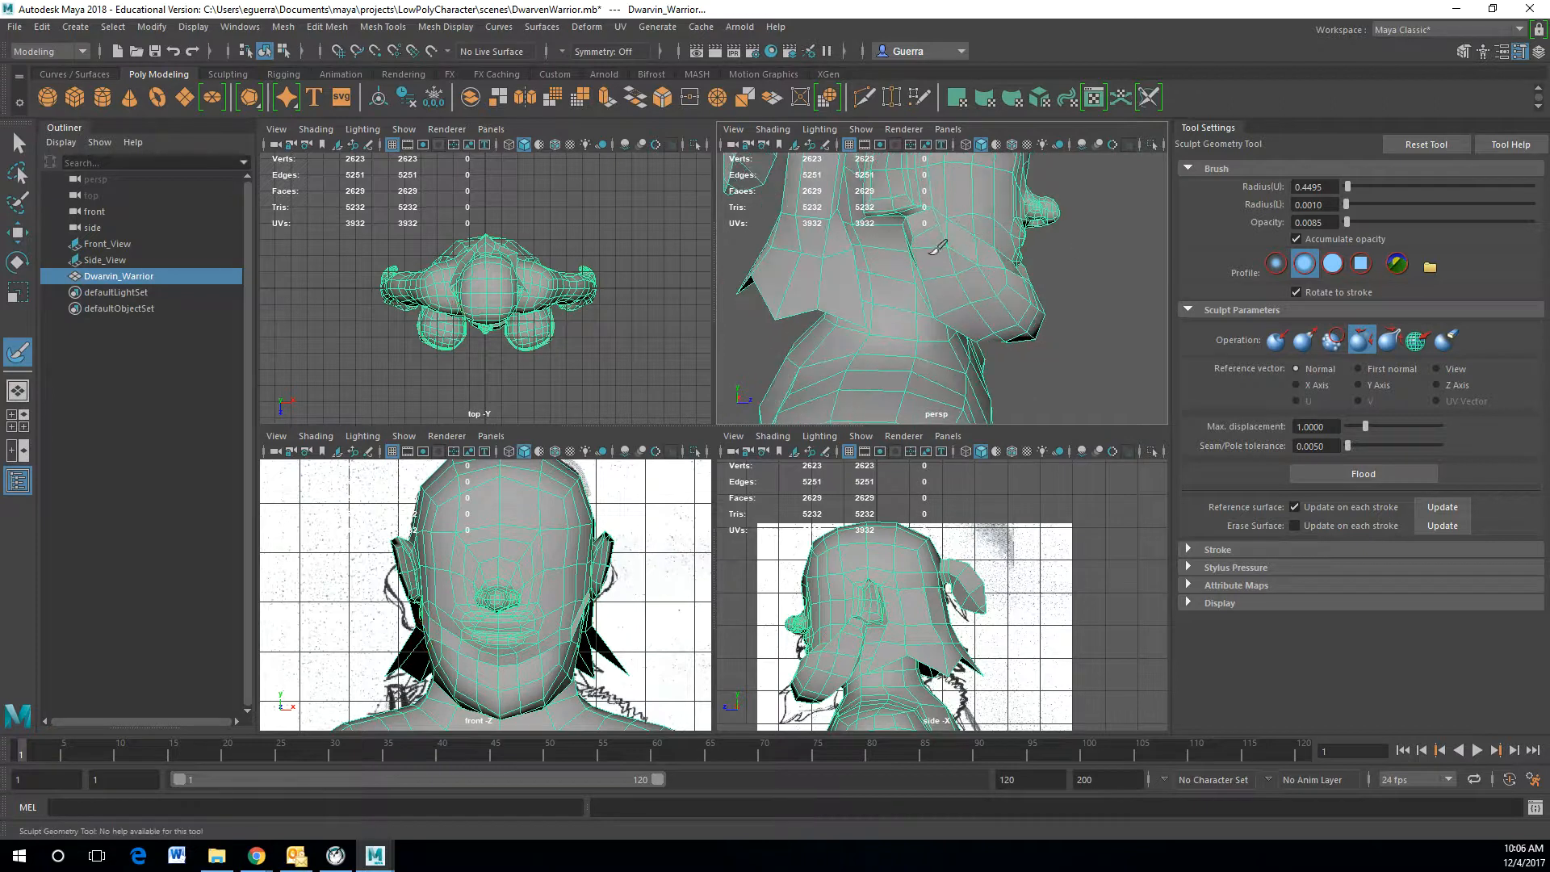
{"action": "mouse_move", "coordinate": [943, 314]}
{"action": "left_mouse_down", "text": "alt"}
{"action": "mouse_move", "coordinate": [928, 270]}
{"action": "mouse_move", "coordinate": [940, 279]}
{"action": "left_mouse_up", "text": "alt"}
{"action": "left_click_drag", "start_coordinate": [958, 347], "coordinate": [937, 322], "text": "alt"}
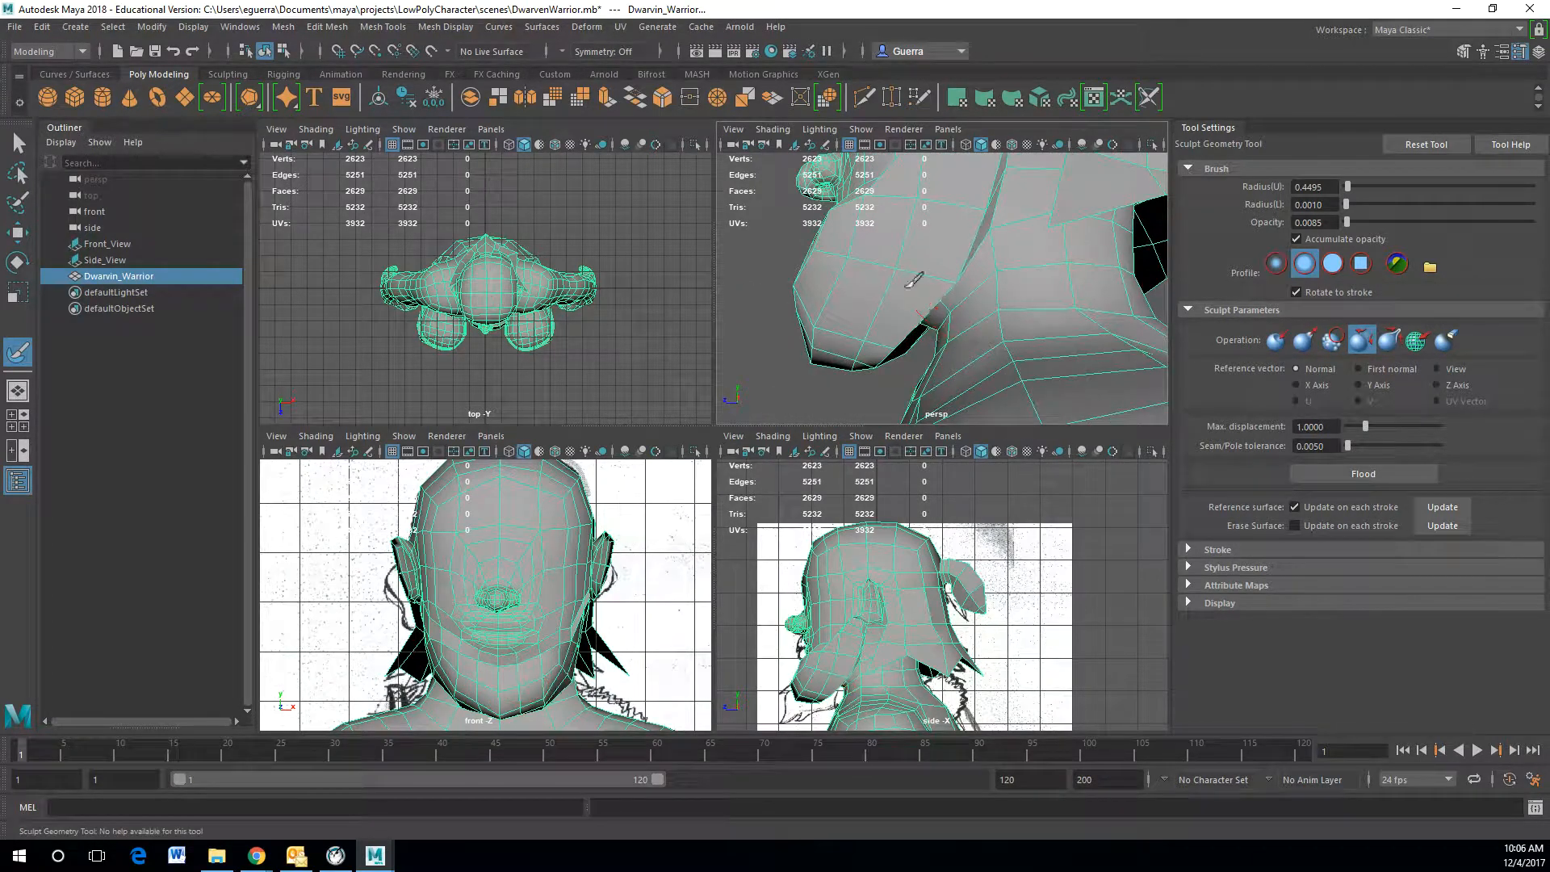
{"action": "left_click_drag", "start_coordinate": [992, 222], "coordinate": [1049, 279], "text": "alt"}
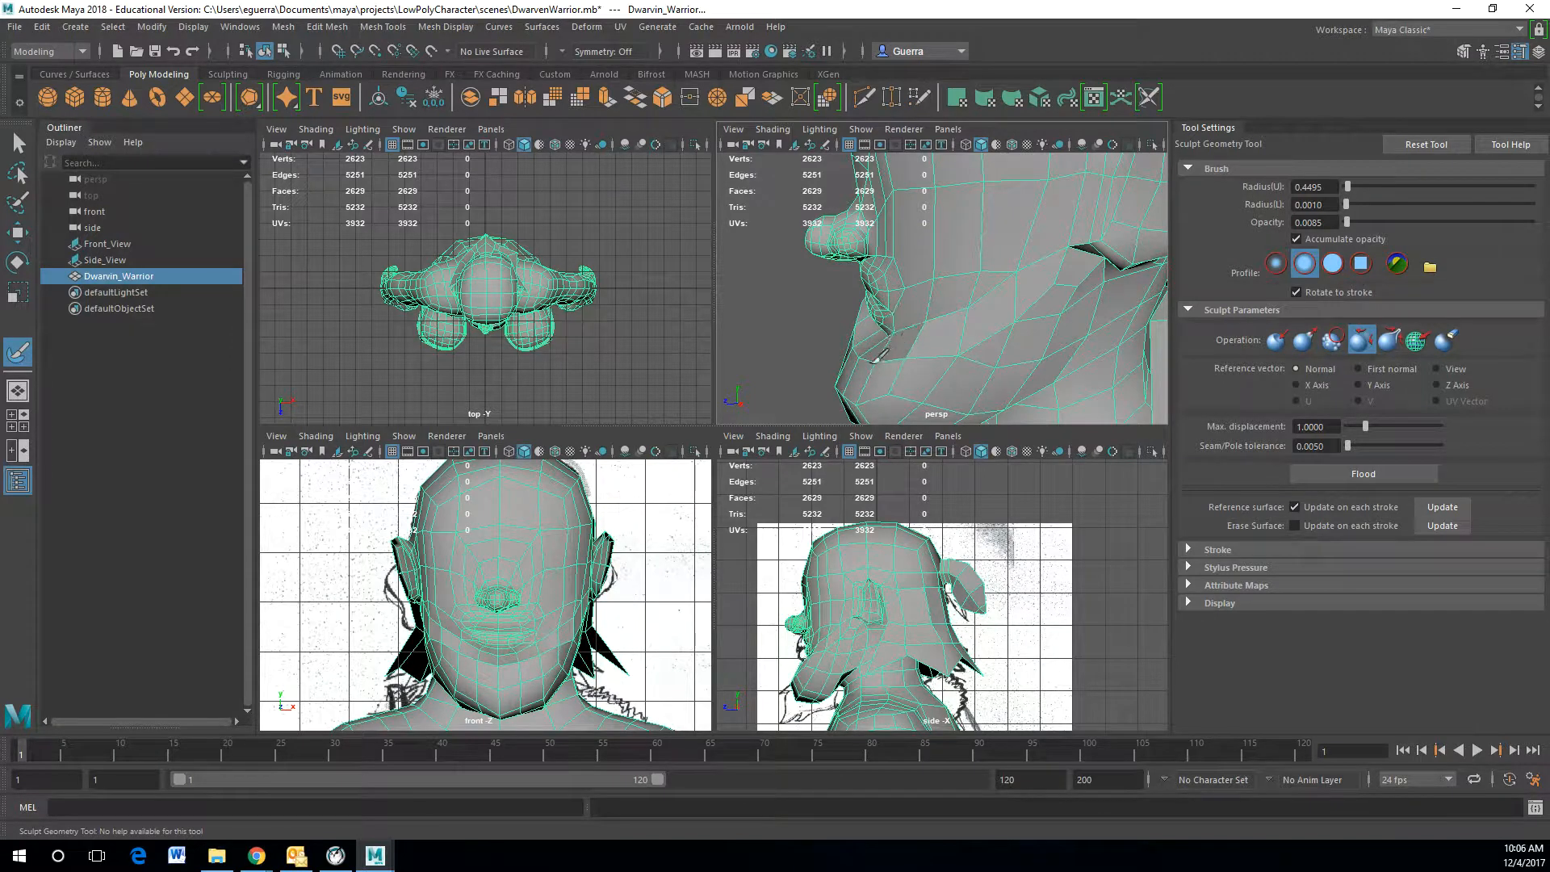
{"action": "left_click_drag", "start_coordinate": [876, 347], "coordinate": [983, 296], "text": "alt"}
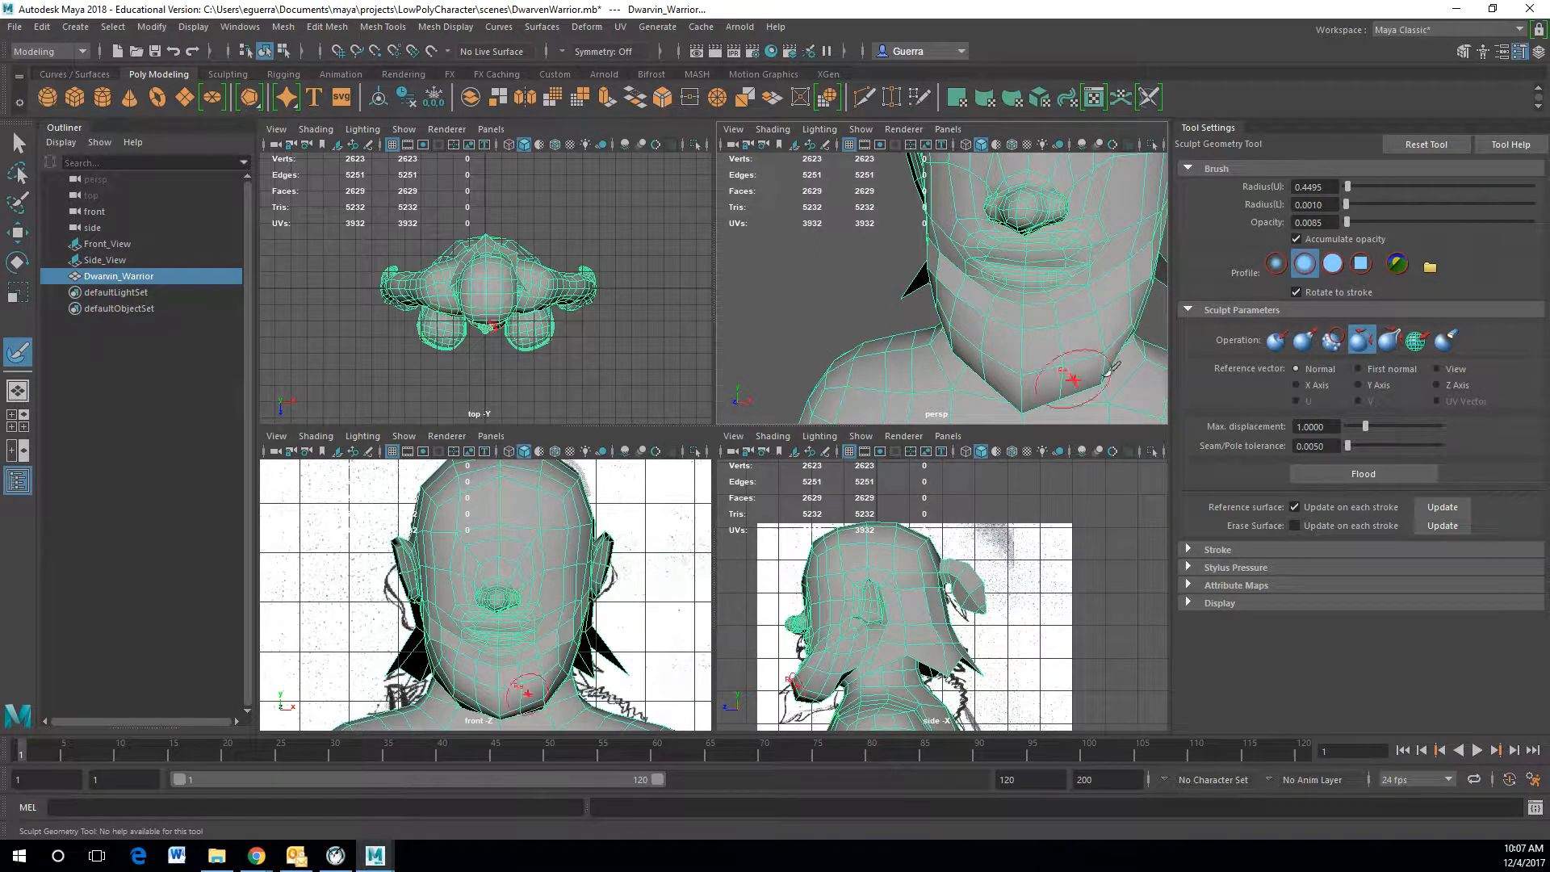
{"action": "mouse_move", "coordinate": [1004, 346]}
{"action": "left_mouse_down", "text": "alt"}
{"action": "mouse_move", "coordinate": [1152, 342]}
{"action": "mouse_move", "coordinate": [1185, 310]}
{"action": "mouse_move", "coordinate": [1053, 326]}
{"action": "mouse_move", "coordinate": [1005, 266]}
{"action": "mouse_move", "coordinate": [1096, 315]}
{"action": "left_mouse_up", "text": "alt"}
Step: Switch to vertex editing and move vertices along the side of the jaw to reshape the beard edge
{"action": "key", "text": "w"}
{"action": "right_click_drag", "start_coordinate": [1056, 321], "coordinate": [991, 349]}
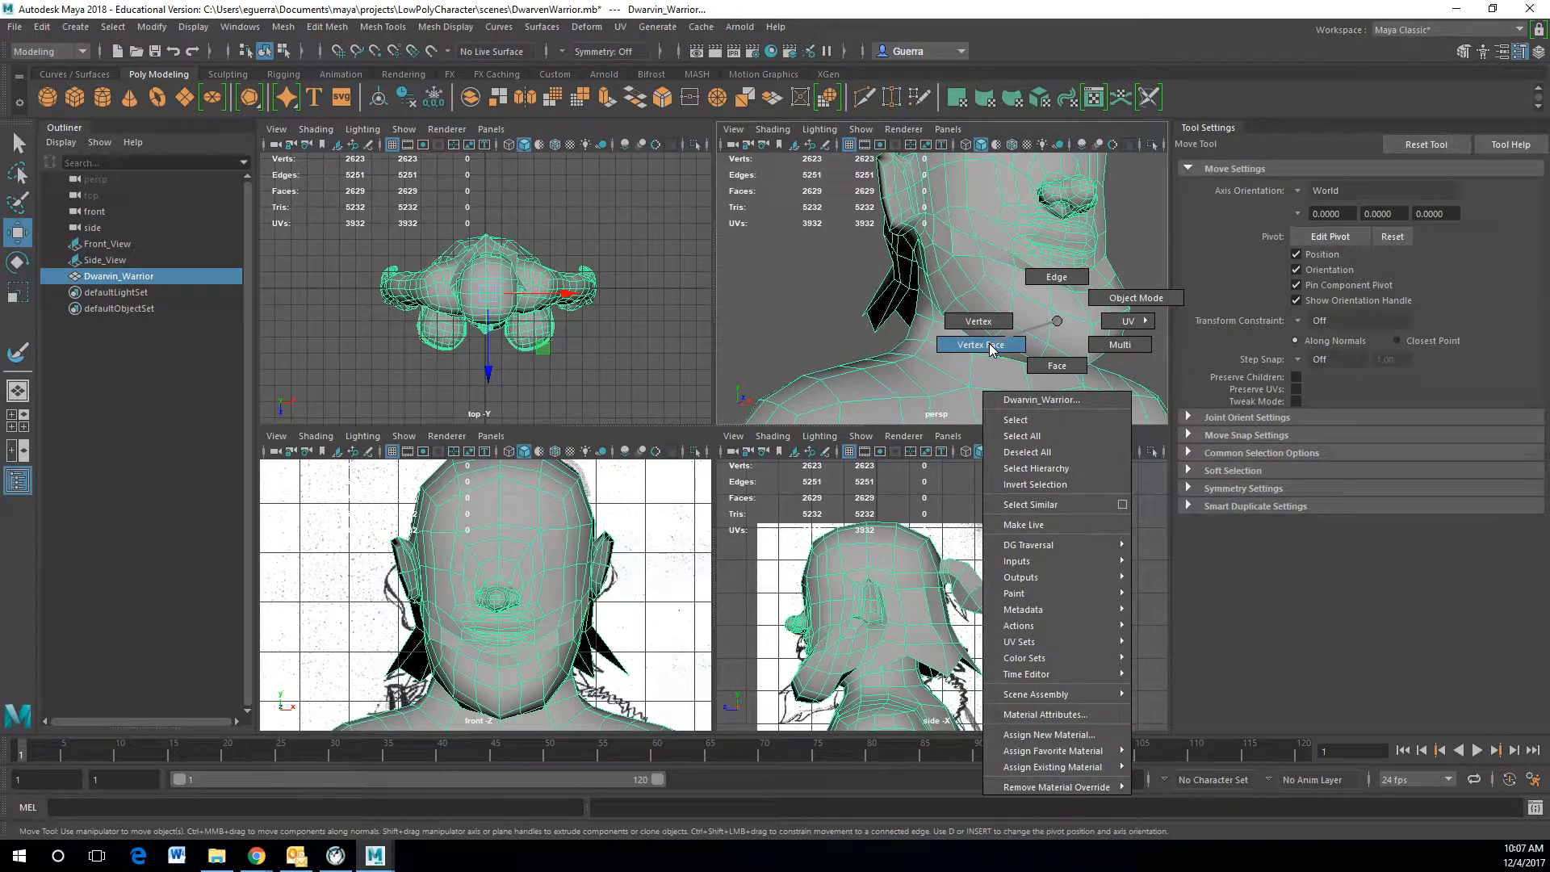
{"action": "right_click_drag", "start_coordinate": [991, 349], "coordinate": [969, 314]}
{"action": "left_click", "coordinate": [995, 341]}
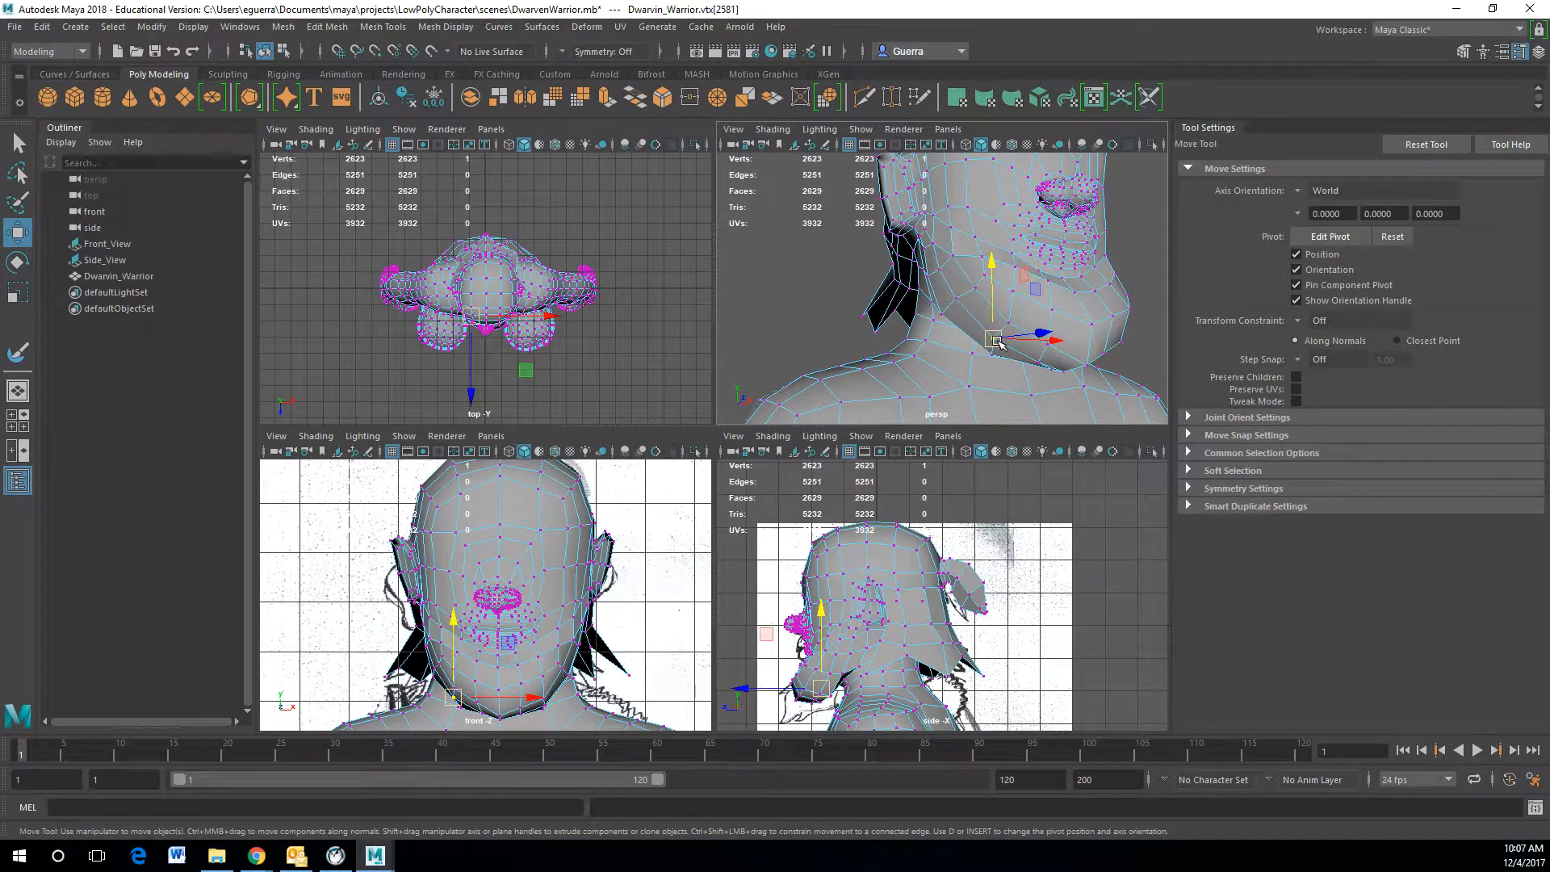
{"action": "left_click_drag", "start_coordinate": [1014, 349], "coordinate": [761, 281], "text": "alt"}
{"action": "left_click", "coordinate": [1053, 327]}
{"action": "left_click", "coordinate": [909, 287]}
{"action": "left_click_drag", "start_coordinate": [876, 279], "coordinate": [898, 284]}
{"action": "left_click_drag", "start_coordinate": [899, 285], "coordinate": [978, 279], "text": "alt"}
{"action": "left_click", "coordinate": [855, 289]}
{"action": "left_click_drag", "start_coordinate": [855, 289], "coordinate": [982, 365], "text": "alt"}
Step: Move further vertices under the chin to smooth the beard's contour
{"action": "left_click", "coordinate": [894, 354]}
{"action": "left_click", "coordinate": [907, 339]}
{"action": "left_click", "coordinate": [979, 361]}
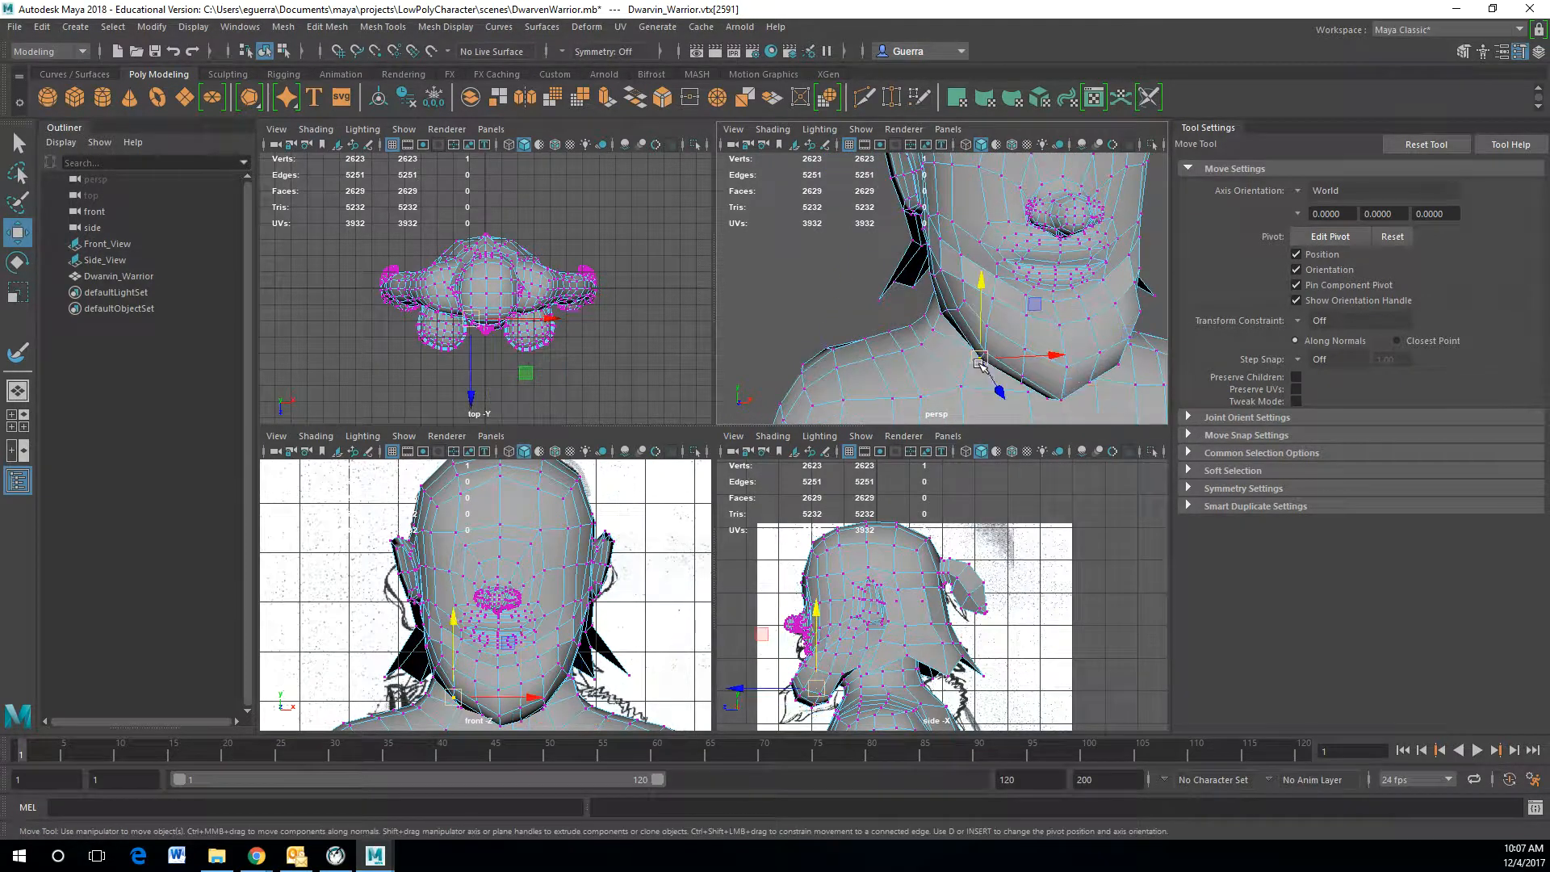
{"action": "left_click", "coordinate": [950, 309]}
{"action": "left_click_drag", "start_coordinate": [949, 309], "coordinate": [1109, 379], "text": "alt"}
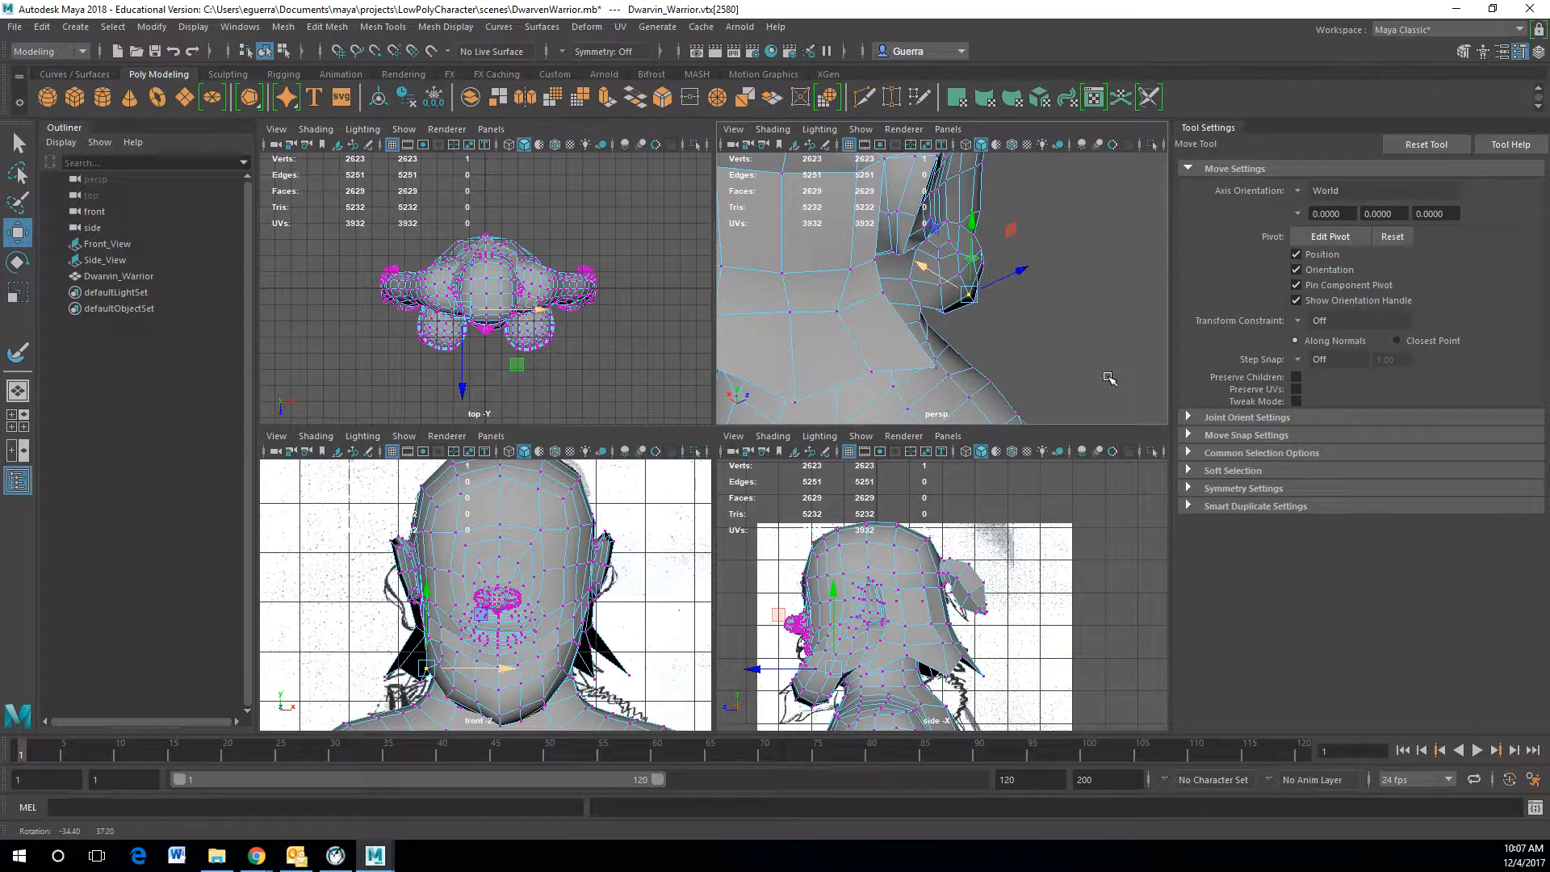
{"action": "left_click_drag", "start_coordinate": [1110, 377], "coordinate": [883, 346], "text": "alt"}
Step: Sculpt the chin area with the Pull operation using a brush radius of 0.3015
{"action": "right_click", "coordinate": [985, 308]}
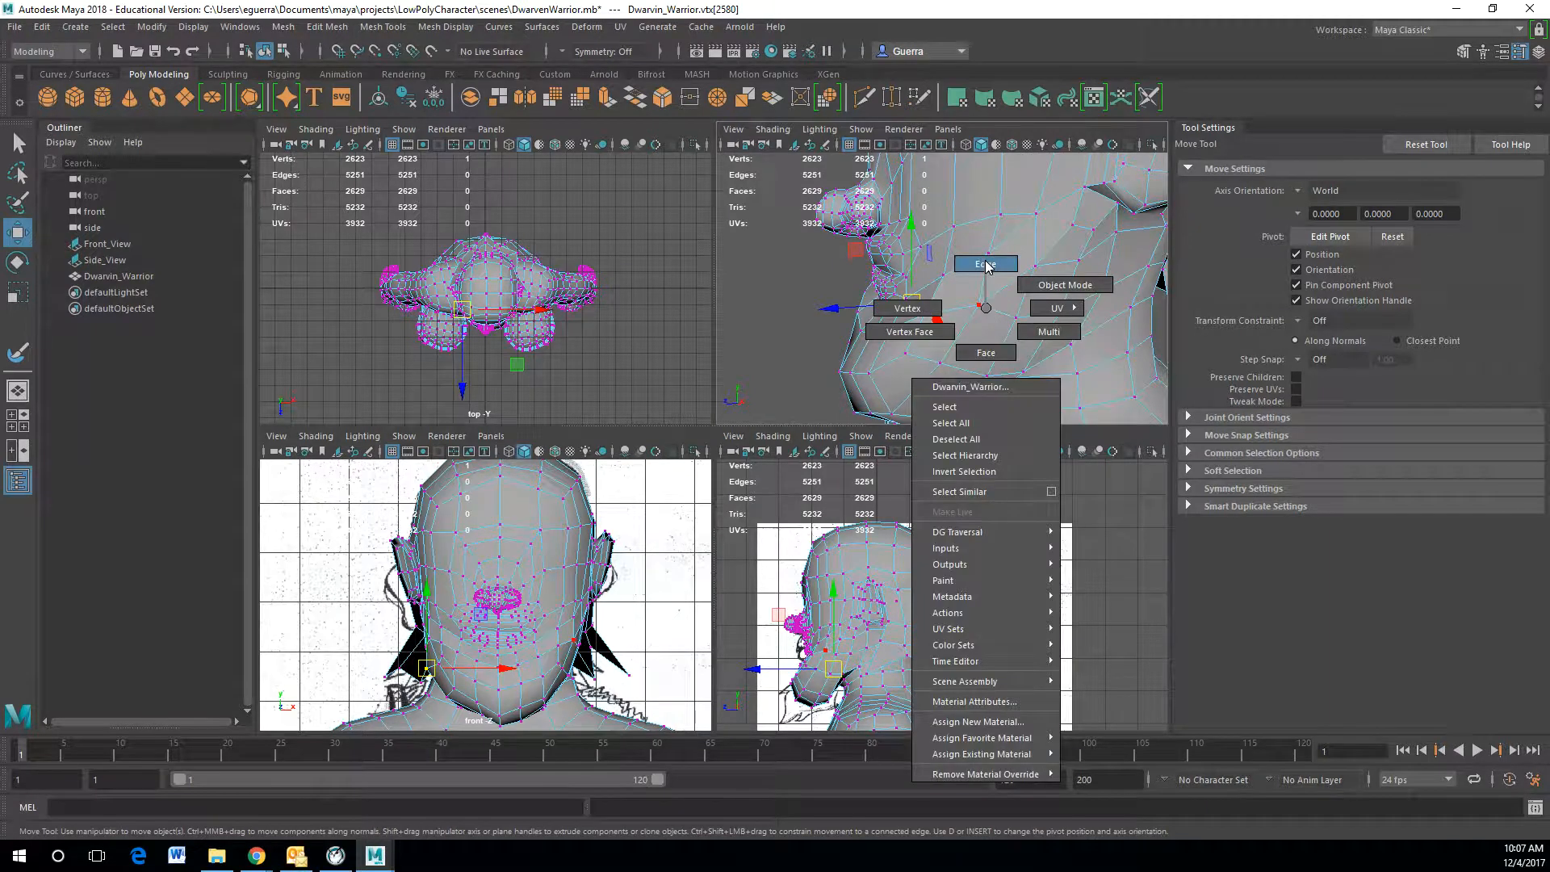
{"action": "right_click_drag", "start_coordinate": [1035, 295], "coordinate": [1041, 292]}
{"action": "left_click_drag", "start_coordinate": [839, 300], "coordinate": [661, 325], "text": "alt"}
{"action": "left_click", "coordinate": [9, 349]}
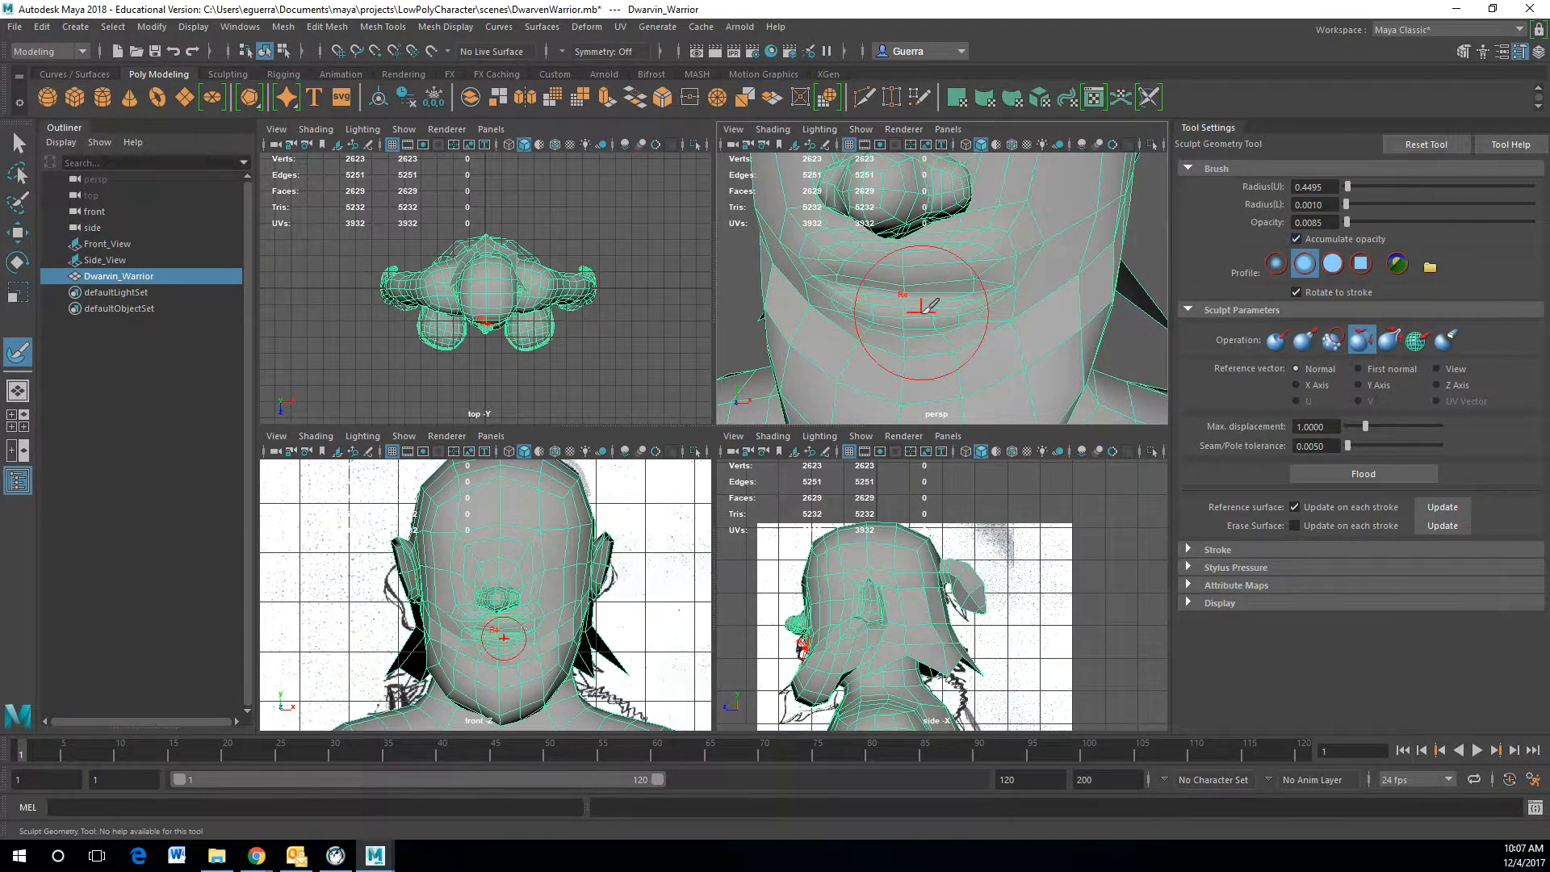
{"action": "left_click", "coordinate": [1301, 342]}
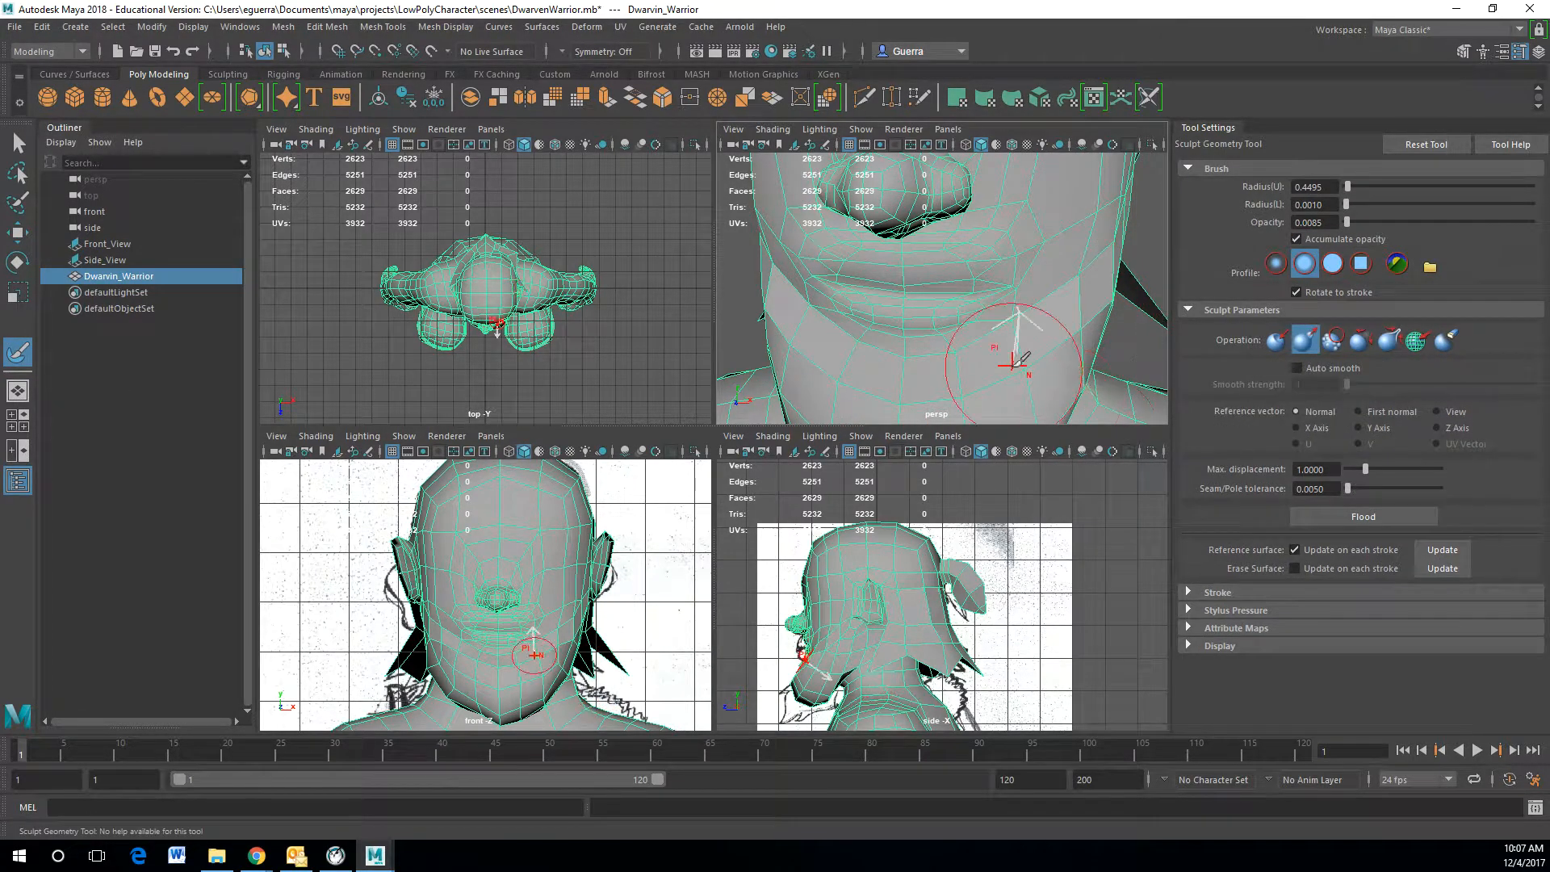
{"action": "mouse_move", "coordinate": [997, 354]}
{"action": "left_mouse_down"}
{"action": "mouse_move", "coordinate": [963, 346]}
{"action": "mouse_move", "coordinate": [951, 323]}
{"action": "left_mouse_up"}
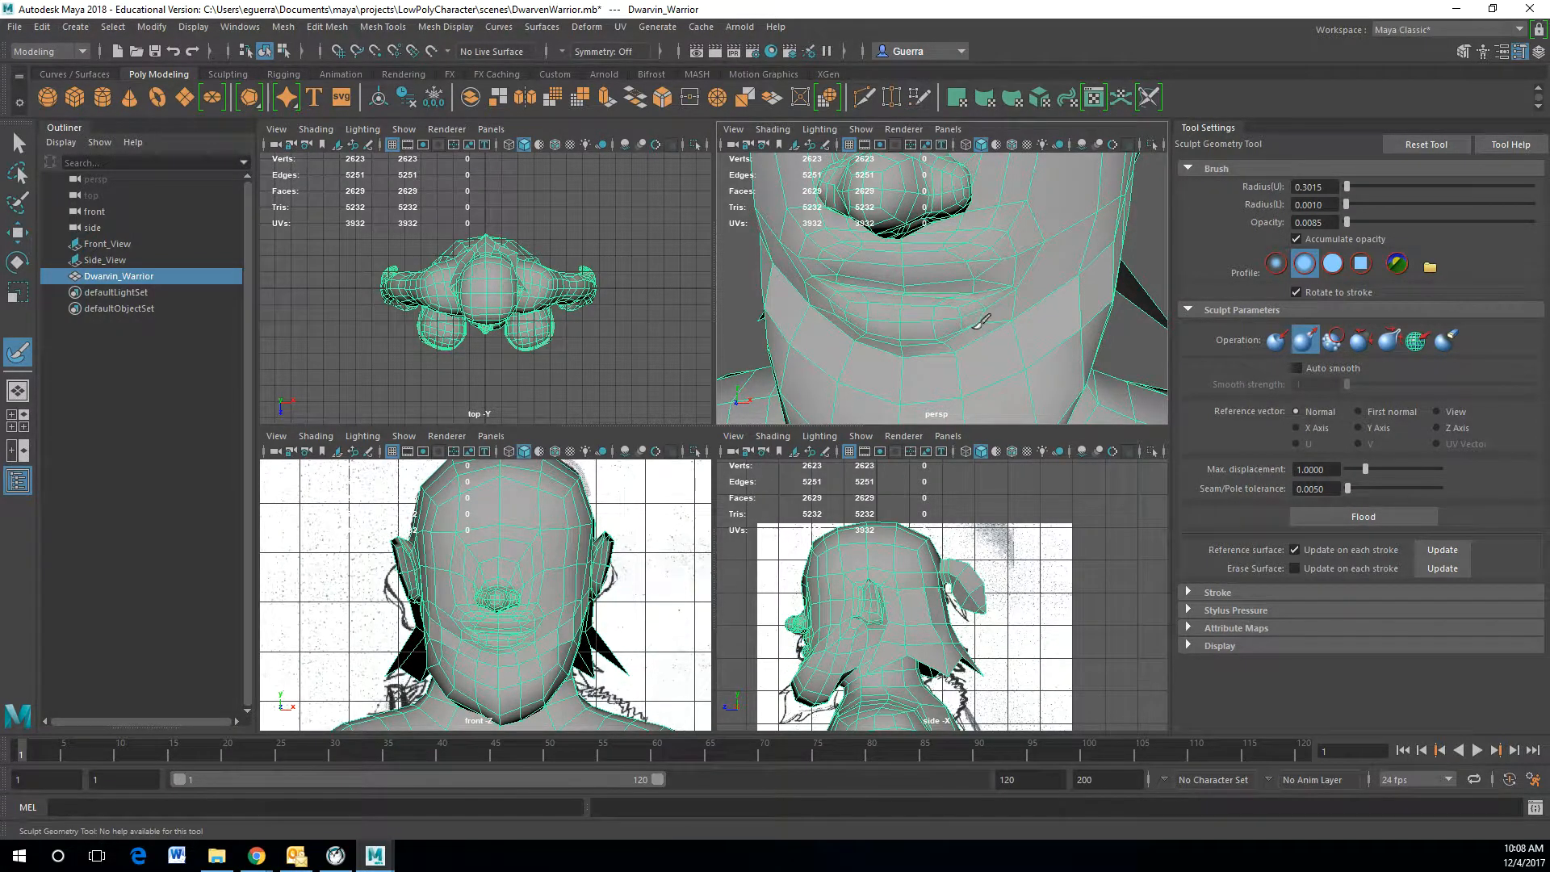
{"action": "scroll", "coordinate": [977, 343], "scroll_direction": "up", "scroll_amount": 5}
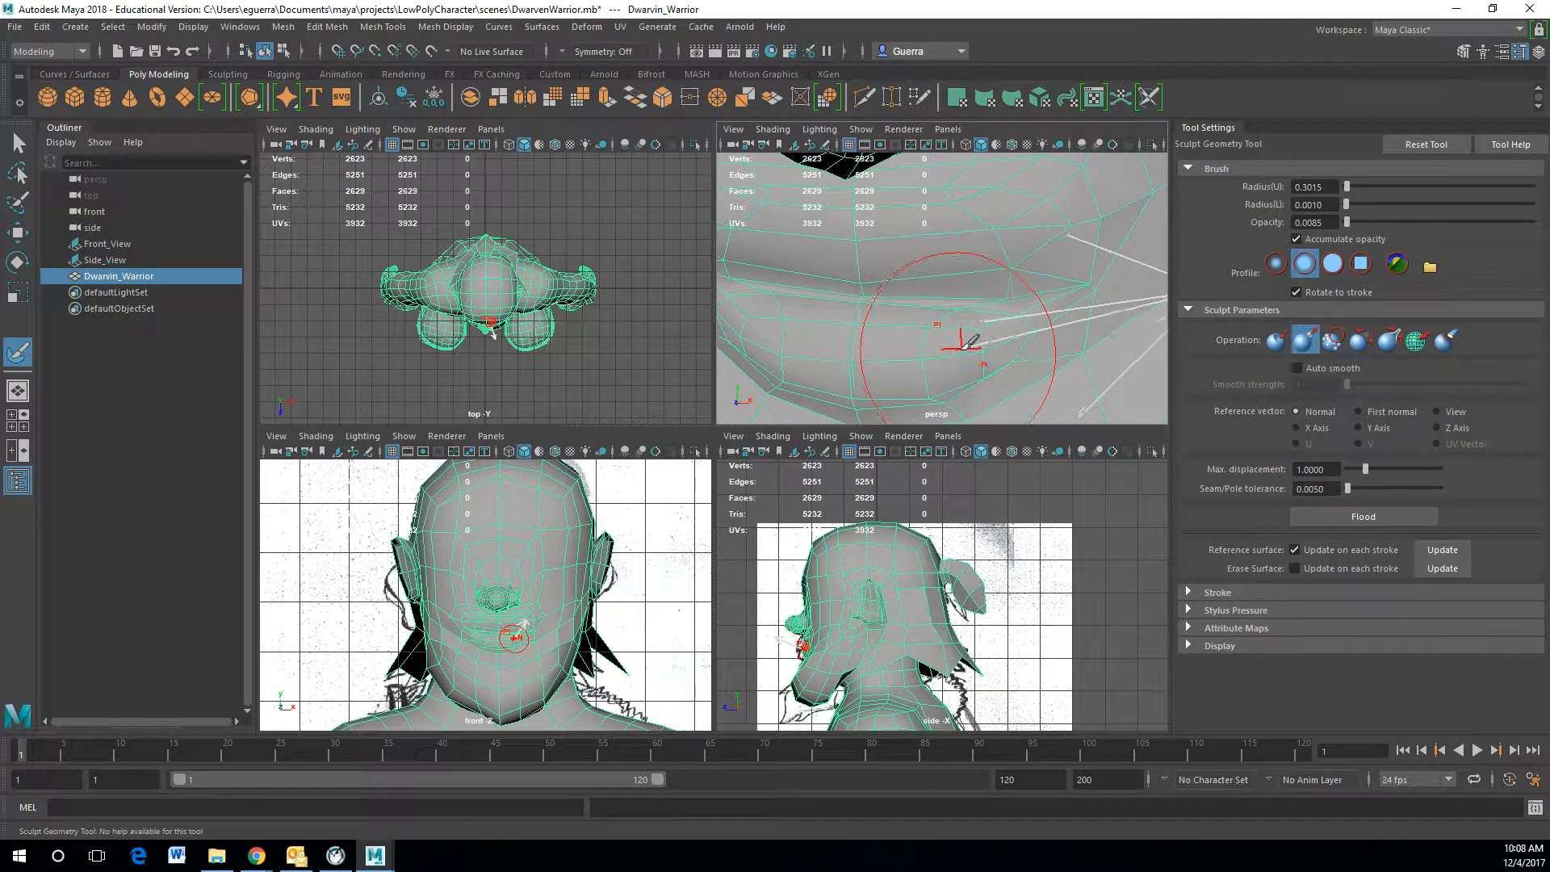
{"action": "mouse_move", "coordinate": [840, 335]}
{"action": "left_mouse_down", "text": "alt"}
{"action": "mouse_move", "coordinate": [967, 344]}
{"action": "mouse_move", "coordinate": [933, 346]}
{"action": "mouse_move", "coordinate": [936, 323]}
{"action": "mouse_move", "coordinate": [908, 320]}
{"action": "mouse_move", "coordinate": [940, 323]}
{"action": "mouse_move", "coordinate": [936, 346]}
{"action": "mouse_move", "coordinate": [981, 313]}
{"action": "left_mouse_up", "text": "alt"}
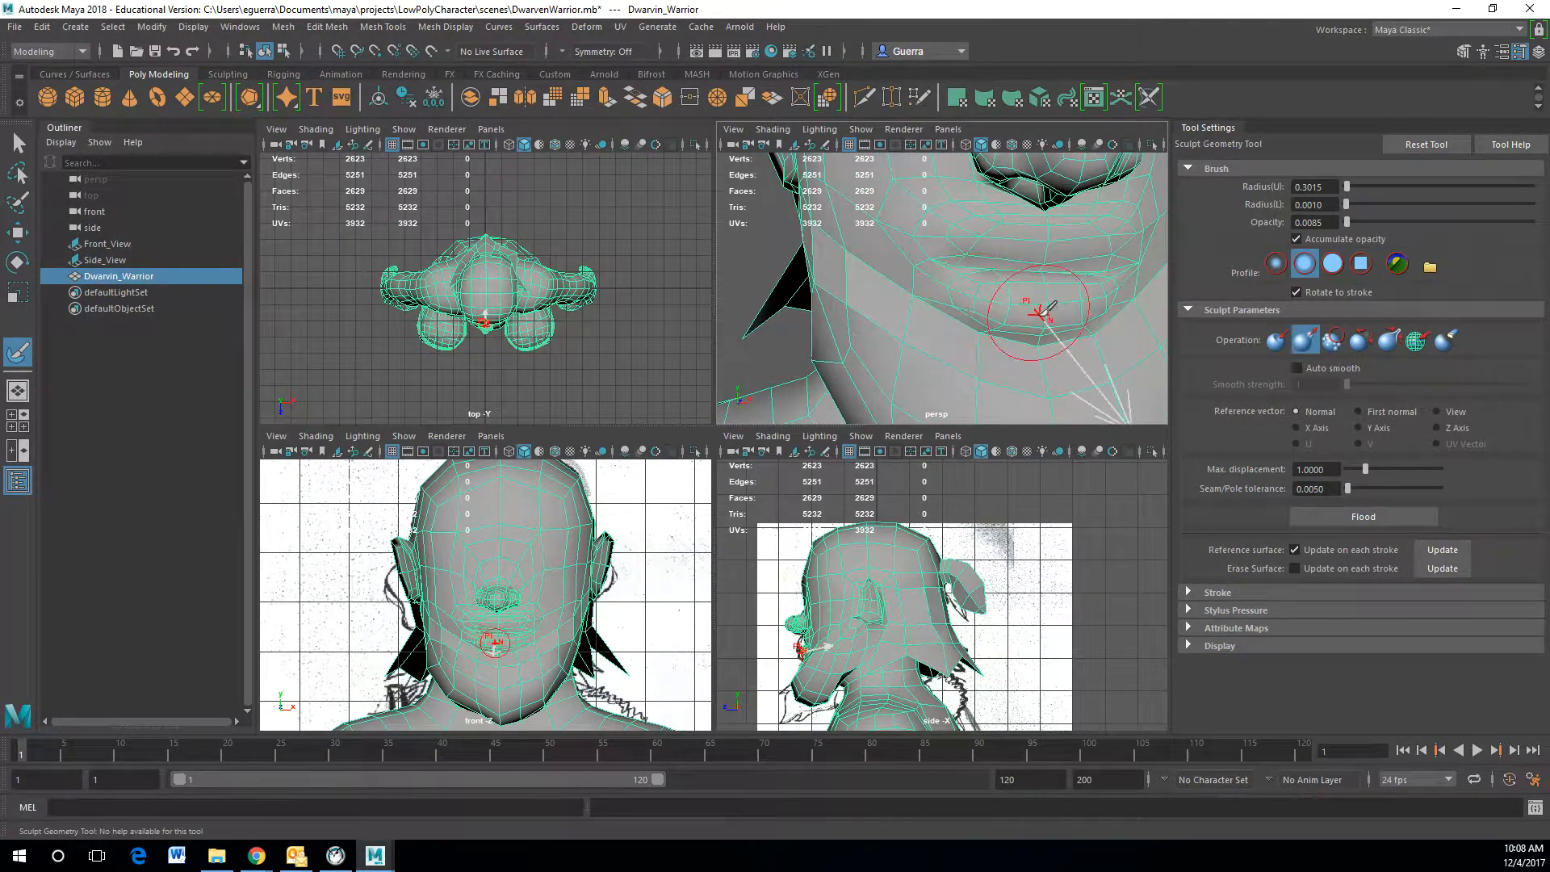
Step: Switch to edge editing and move the edge loop below the lower lip to reshape the mouth area
{"action": "key", "text": "w"}
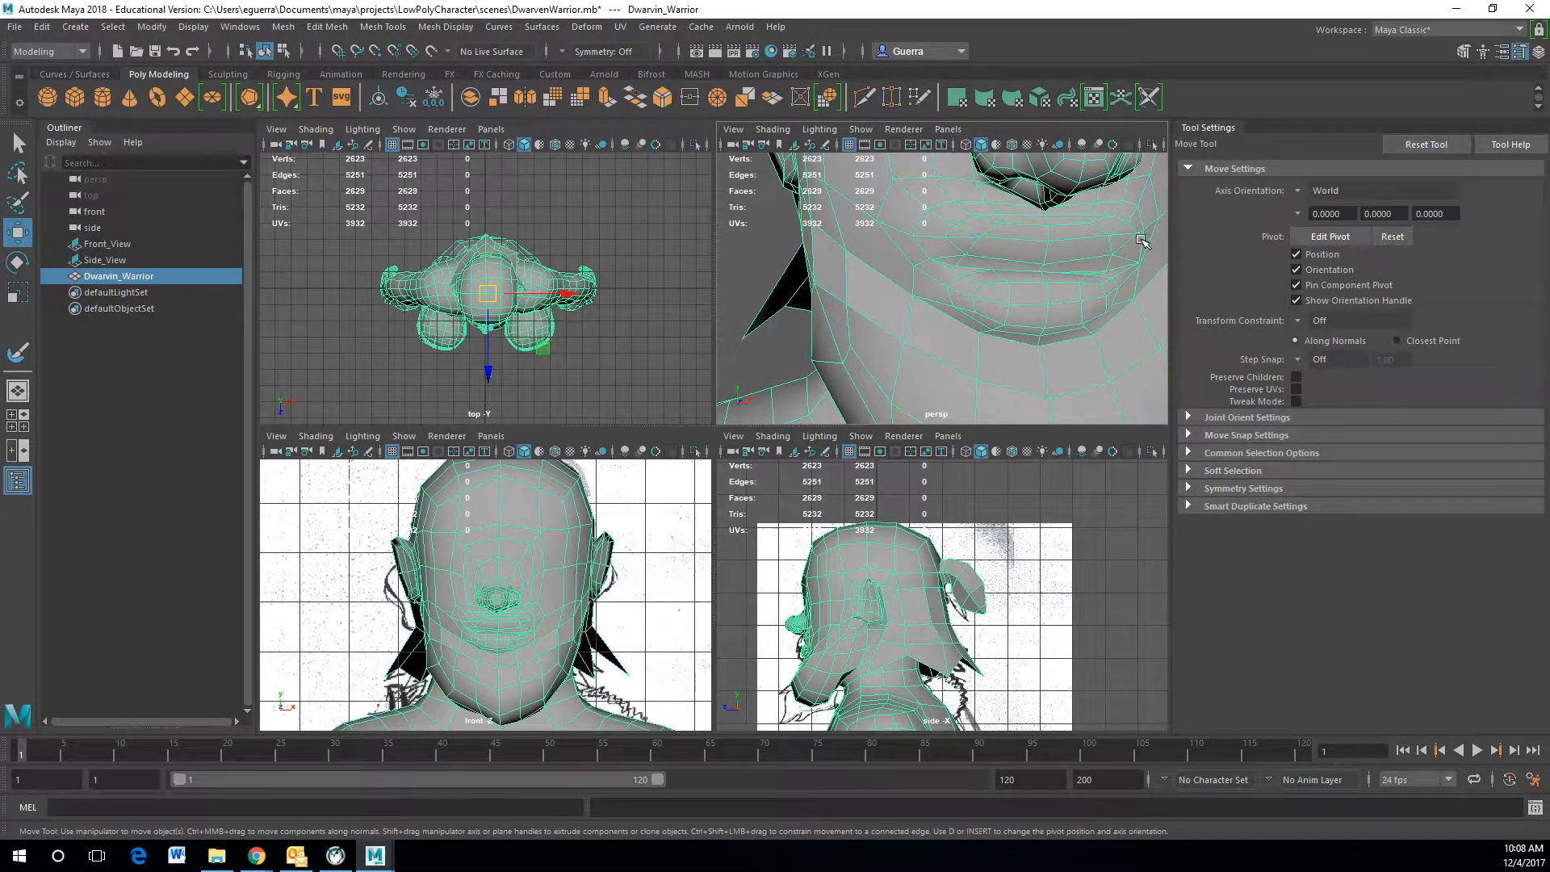
{"action": "left_click_drag", "start_coordinate": [1142, 242], "coordinate": [1038, 273], "text": "alt"}
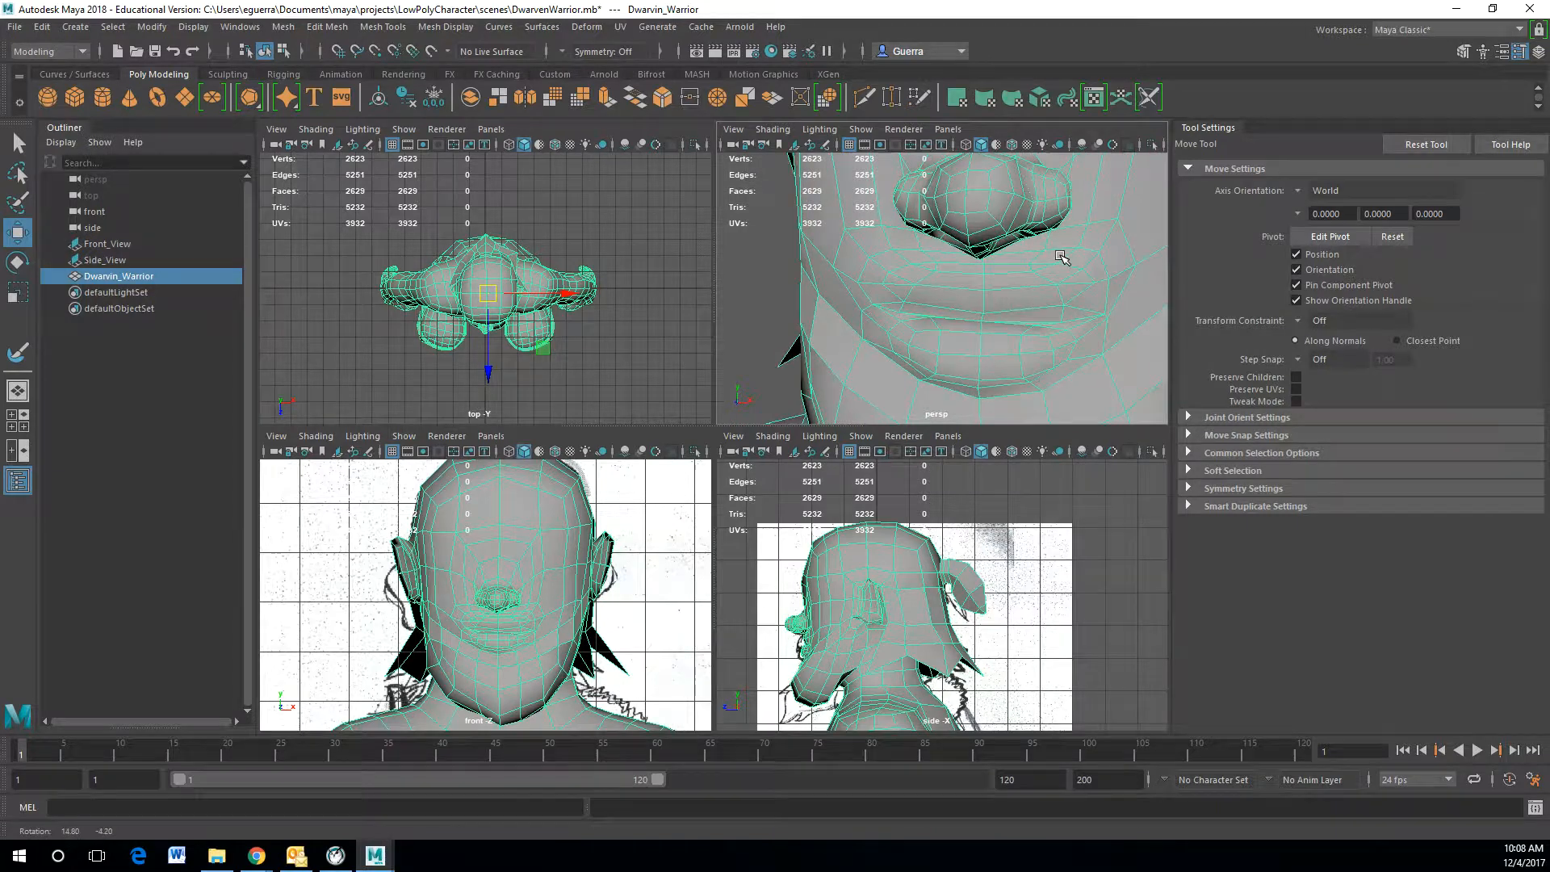
{"action": "left_click", "coordinate": [698, 618]}
{"action": "left_click_drag", "start_coordinate": [556, 192], "coordinate": [498, 194]}
{"action": "left_click", "coordinate": [958, 302]}
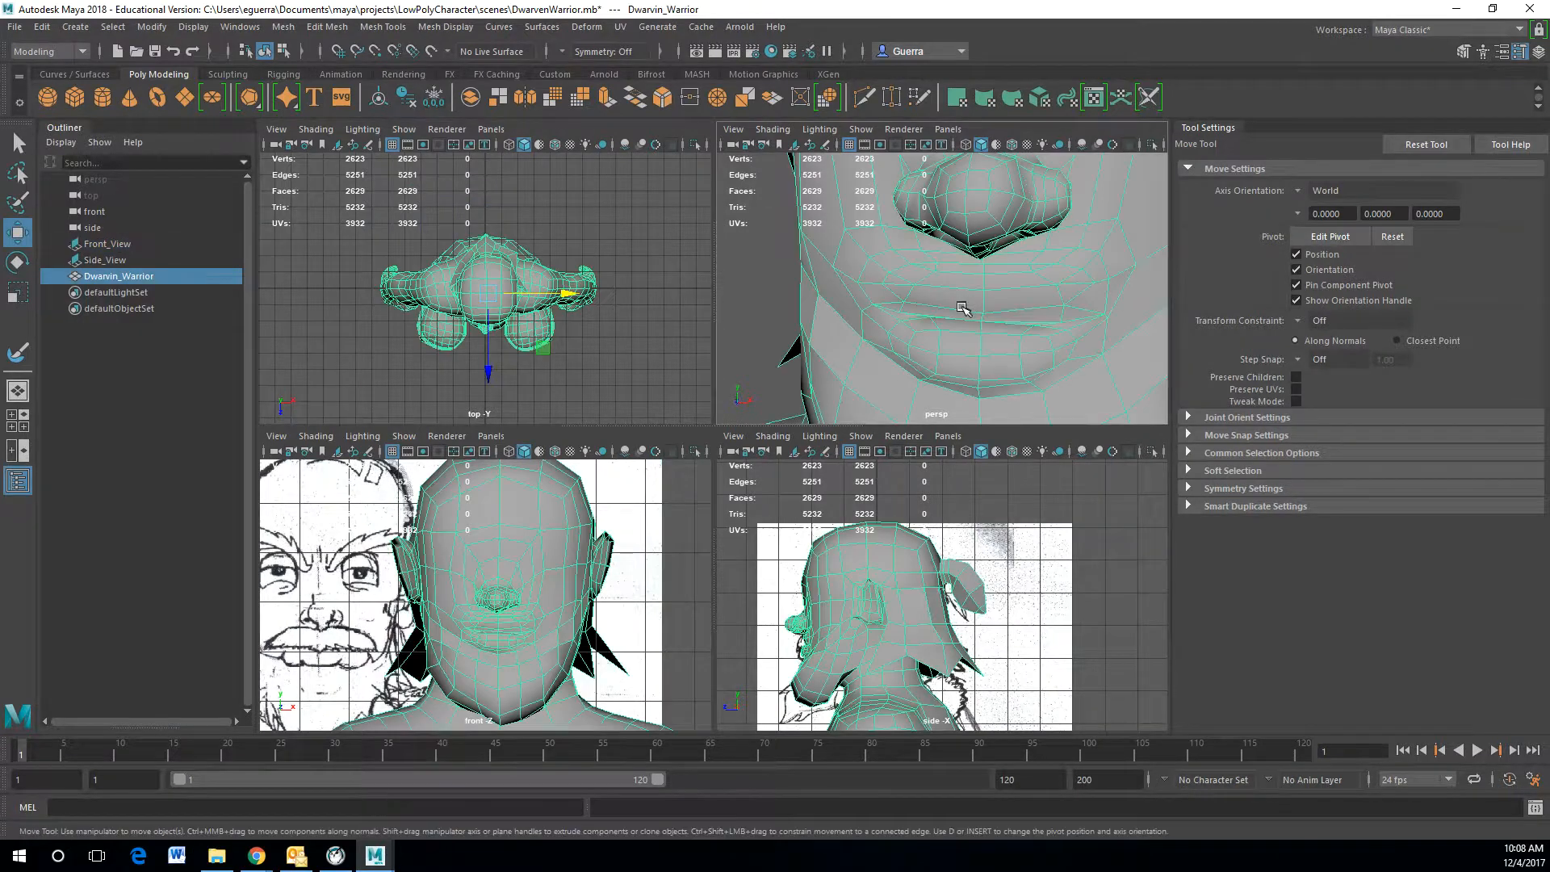
{"action": "key", "text": "f"}
{"action": "left_click_drag", "start_coordinate": [964, 329], "coordinate": [1004, 336], "text": "alt"}
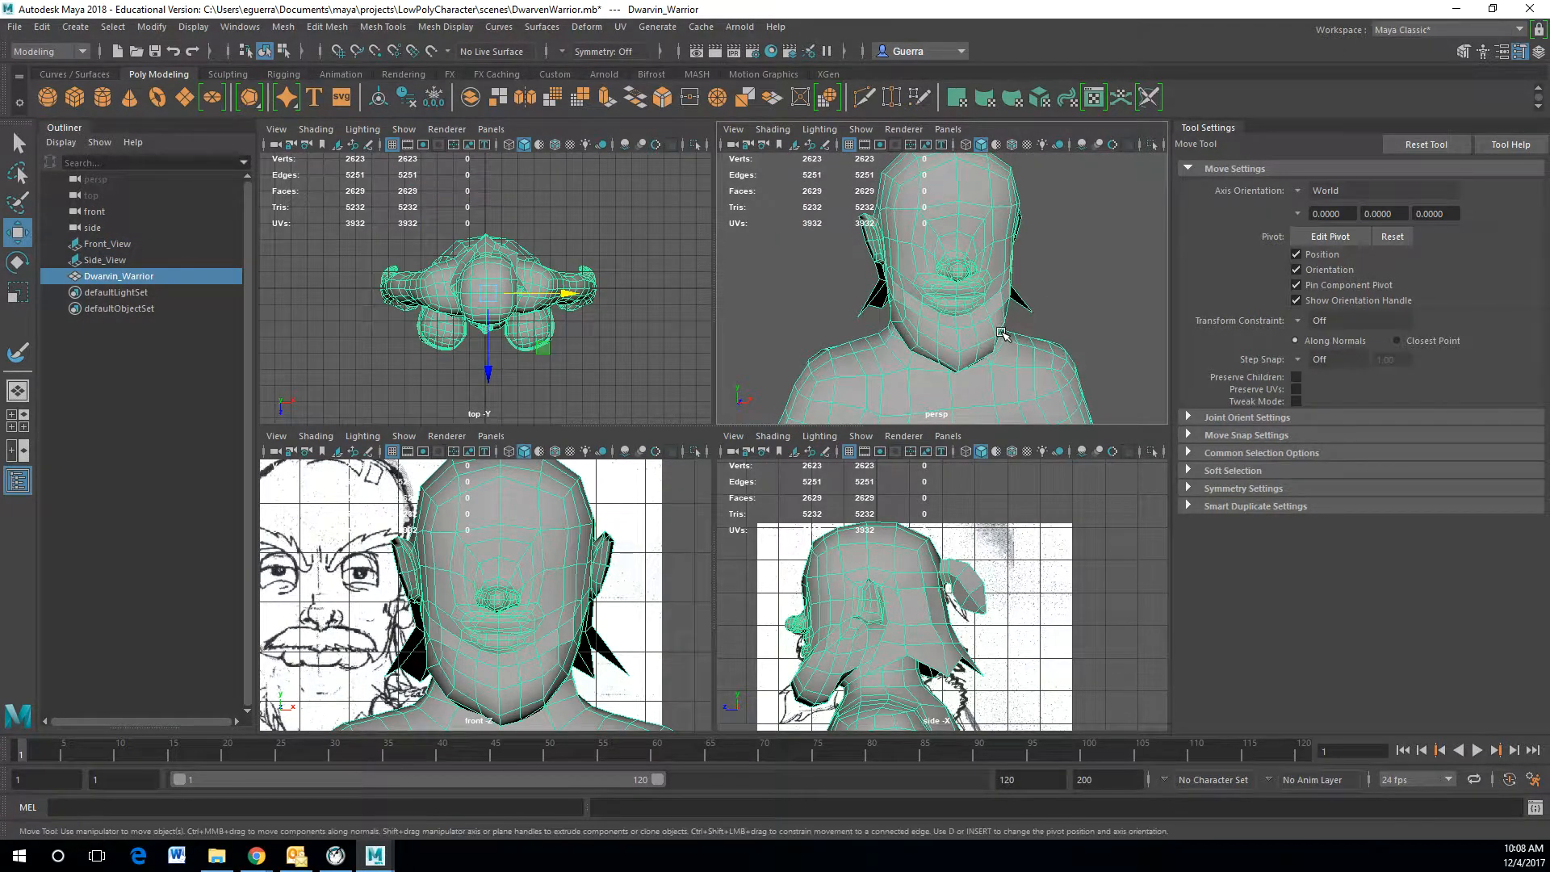
{"action": "scroll", "coordinate": [1001, 333], "scroll_direction": "up", "scroll_amount": 5}
{"action": "right_click", "coordinate": [1001, 263]}
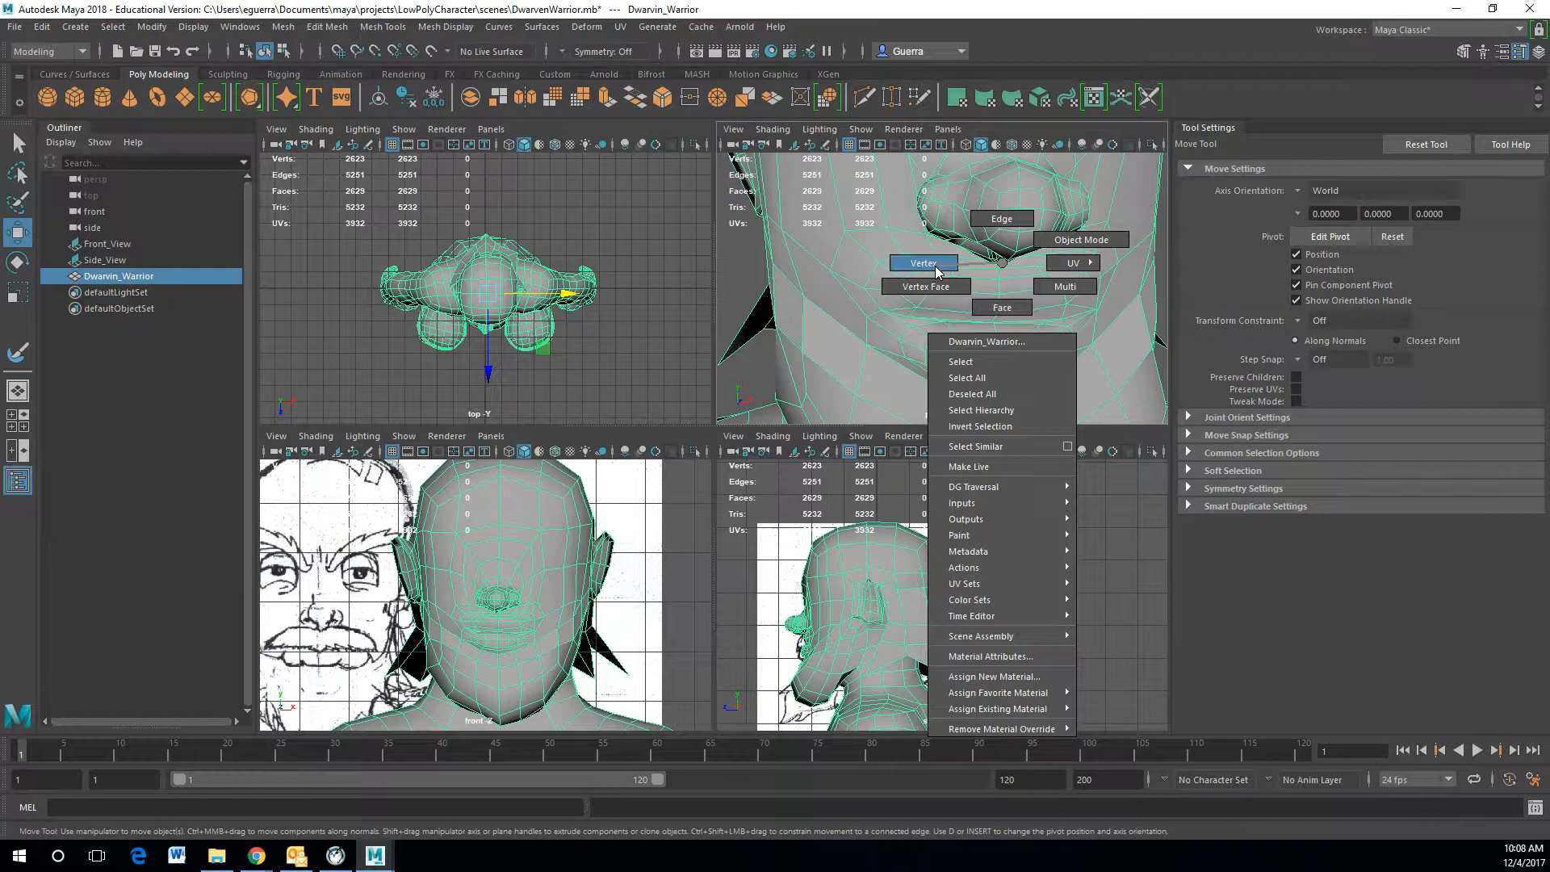
{"action": "left_click", "coordinate": [1001, 218]}
{"action": "left_click", "coordinate": [888, 260]}
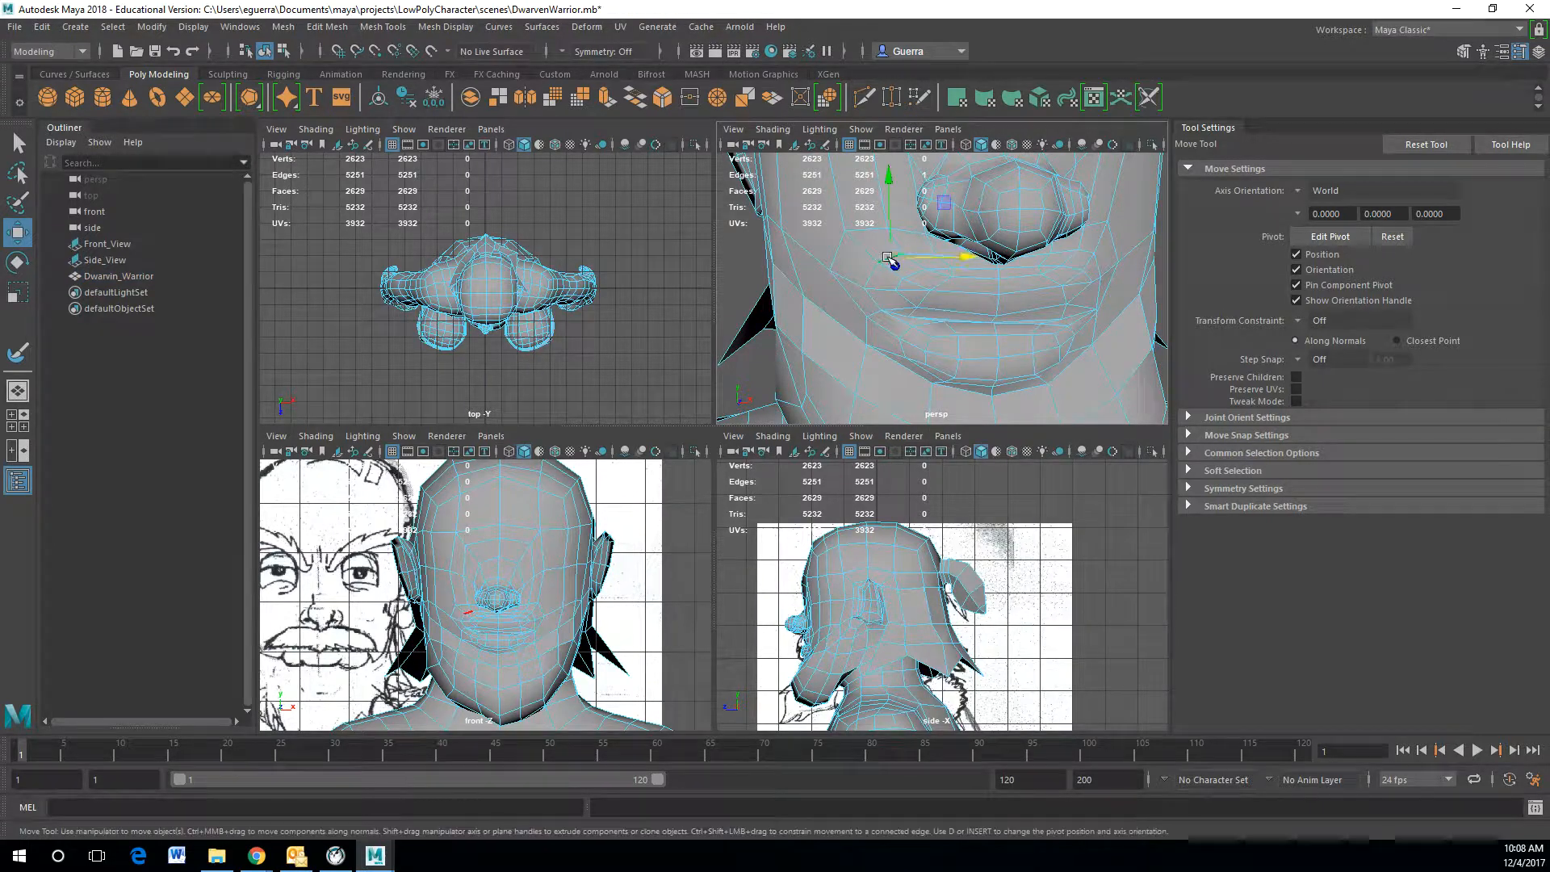
{"action": "scroll", "coordinate": [952, 276], "scroll_direction": "up", "scroll_amount": 5}
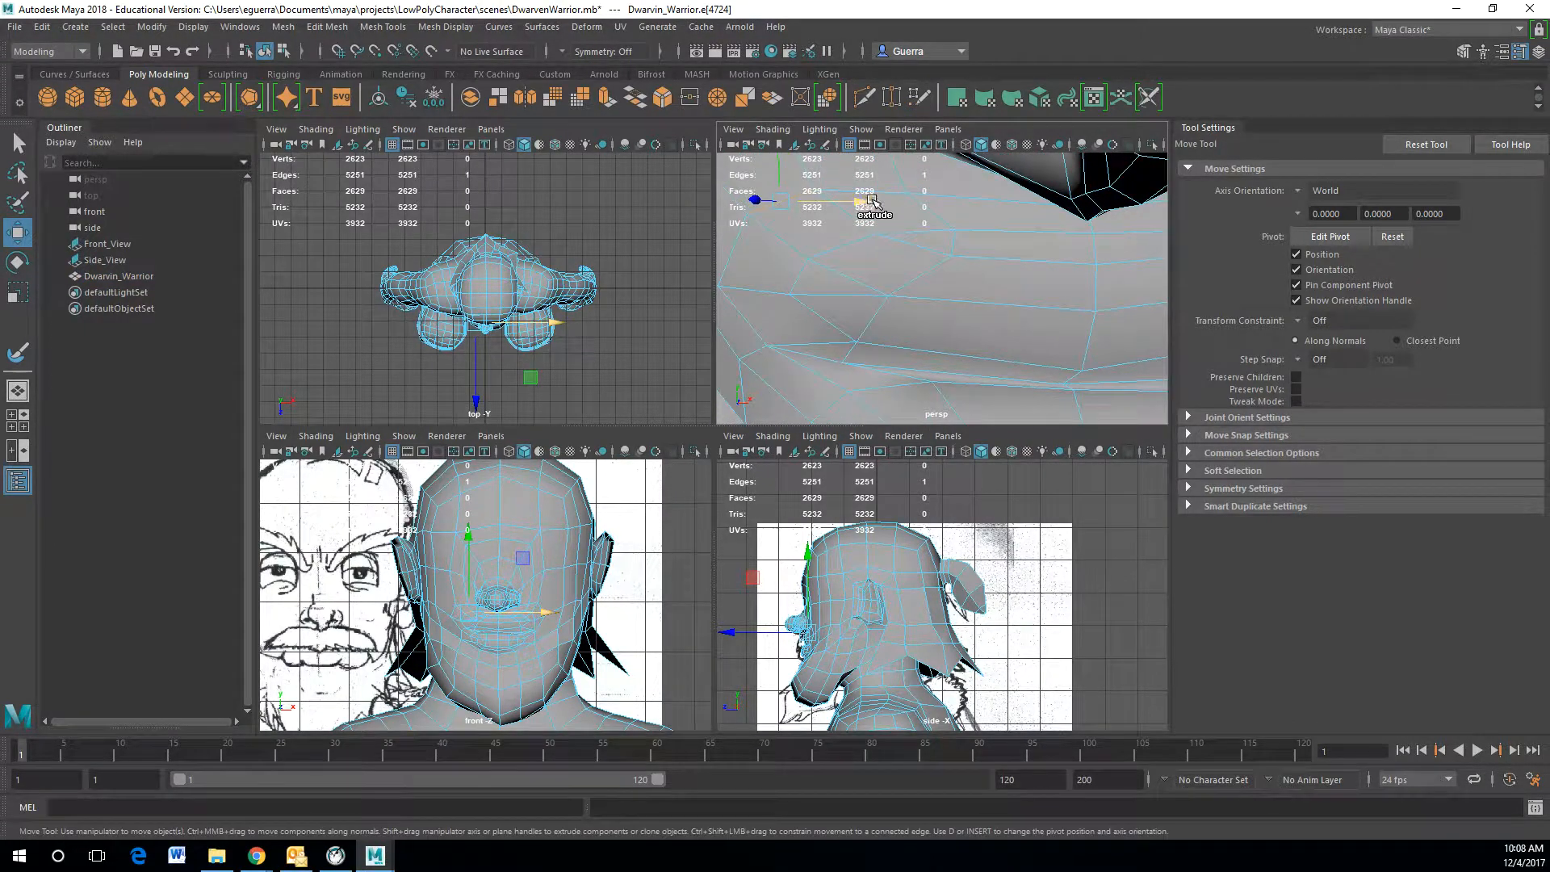
{"action": "double_click", "coordinate": [978, 200], "text": "shift"}
{"action": "left_click_drag", "start_coordinate": [1009, 218], "coordinate": [1015, 147], "text": "alt"}
{"action": "middle_click_drag", "start_coordinate": [1009, 158], "coordinate": [935, 311], "text": "alt"}
Step: Select further edges around the lip corners and move them into place
{"action": "left_click", "coordinate": [1021, 271]}
{"action": "left_click", "coordinate": [853, 296], "text": "shift"}
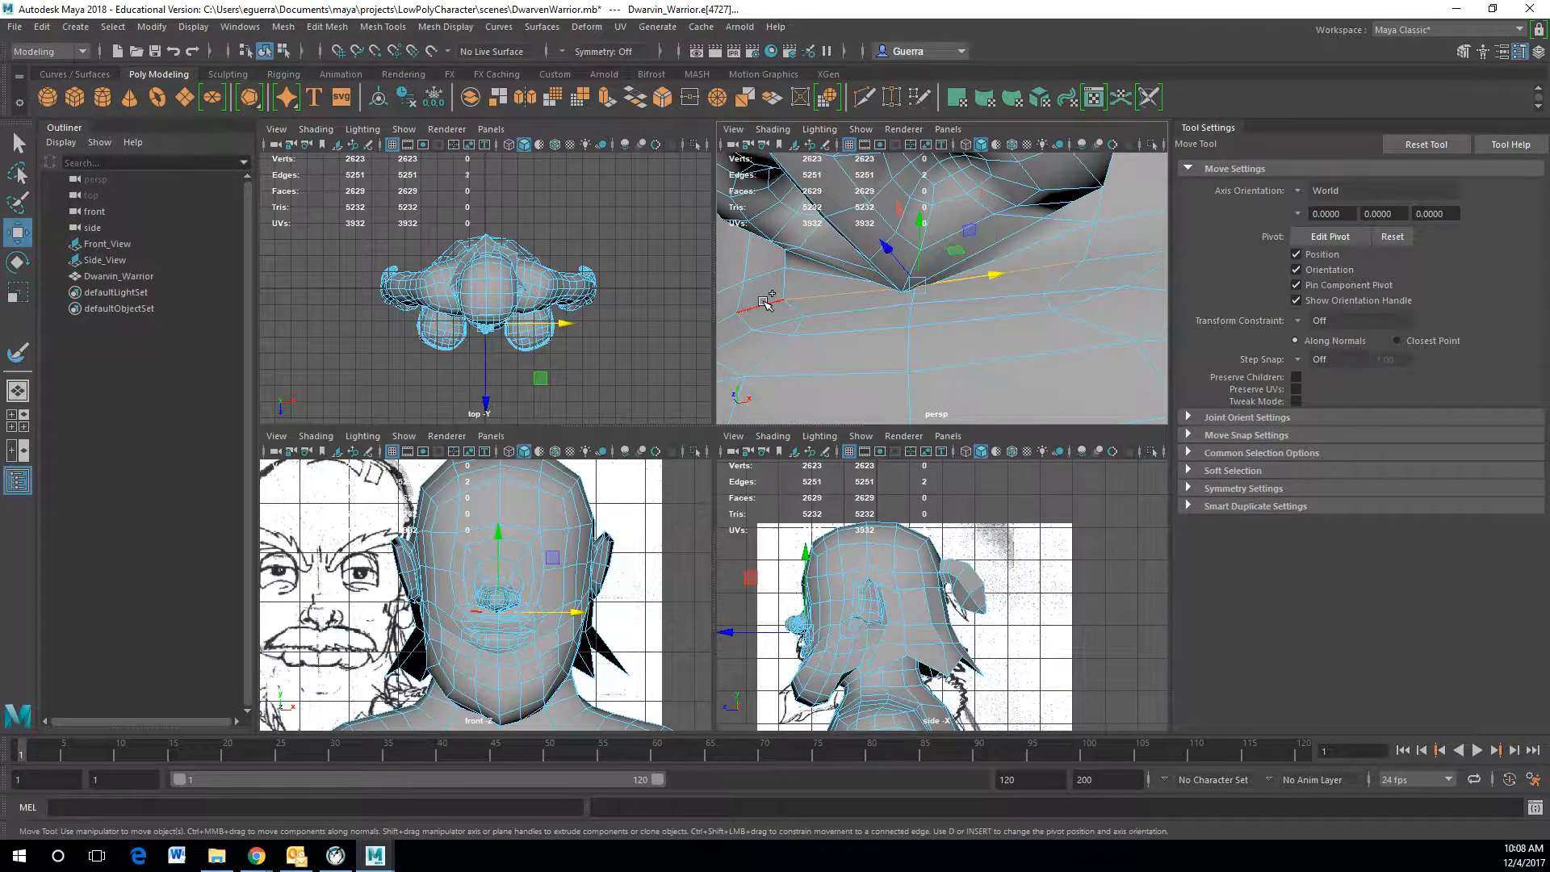
{"action": "left_click", "coordinate": [757, 313], "text": "shift"}
{"action": "left_click", "coordinate": [768, 304], "text": "shift"}
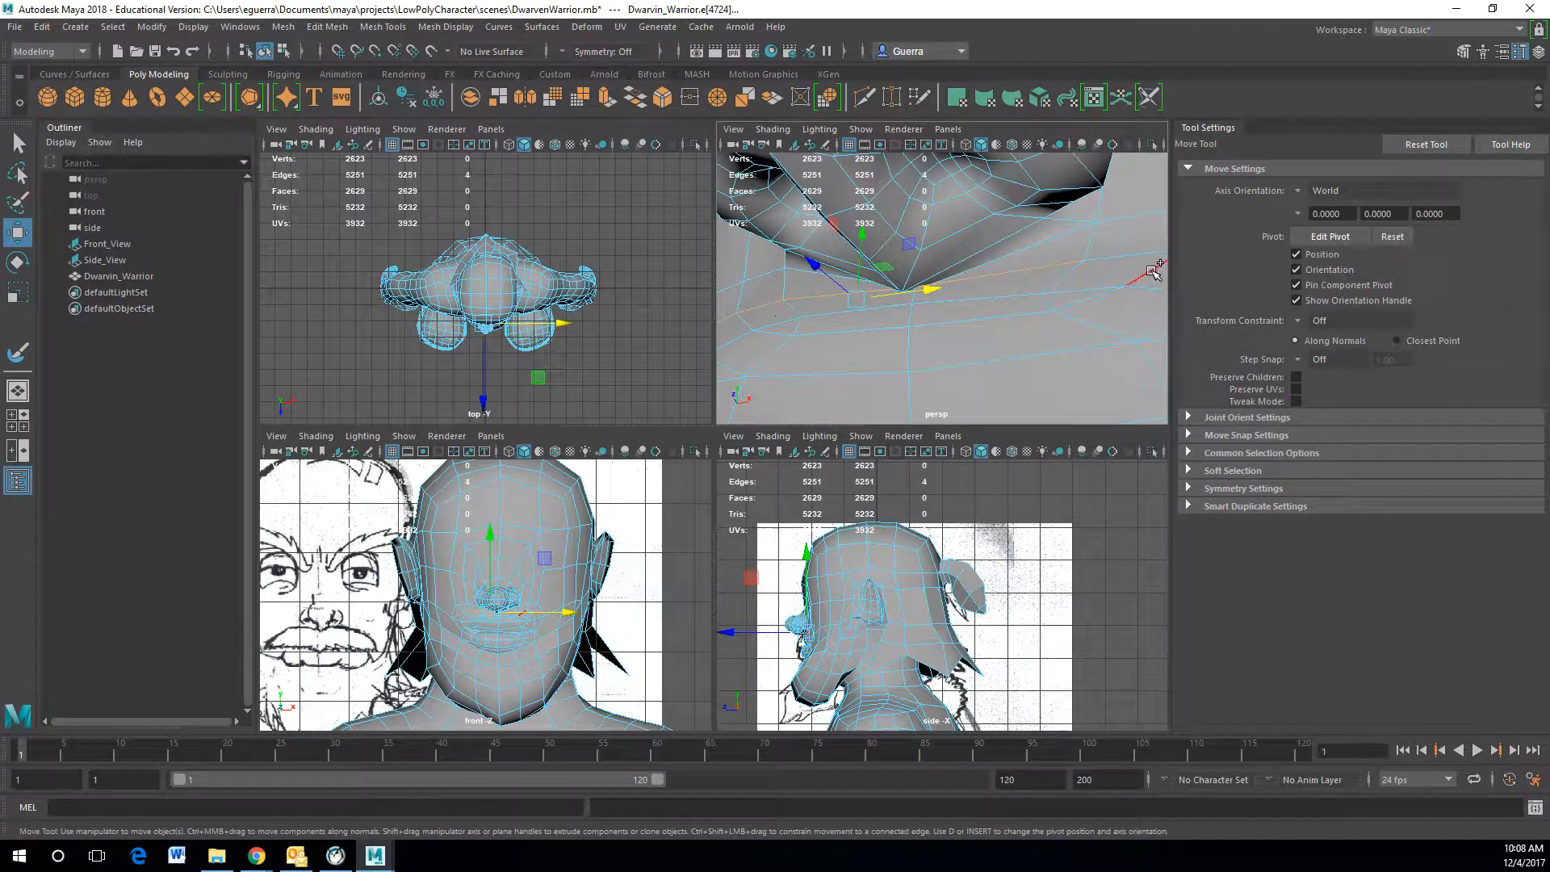
{"action": "left_click", "coordinate": [1128, 250], "text": "shift"}
{"action": "middle_click_drag", "start_coordinate": [1148, 271], "coordinate": [972, 287], "text": "alt"}
{"action": "left_click", "coordinate": [1049, 271], "text": "shift"}
{"action": "scroll", "coordinate": [1119, 281], "scroll_direction": "down", "scroll_amount": 2}
{"action": "left_click_drag", "start_coordinate": [1073, 303], "coordinate": [996, 338], "text": "alt"}
{"action": "scroll", "coordinate": [1065, 338], "scroll_direction": "down", "scroll_amount": 2}
{"action": "left_click", "coordinate": [1031, 349], "text": "shift"}
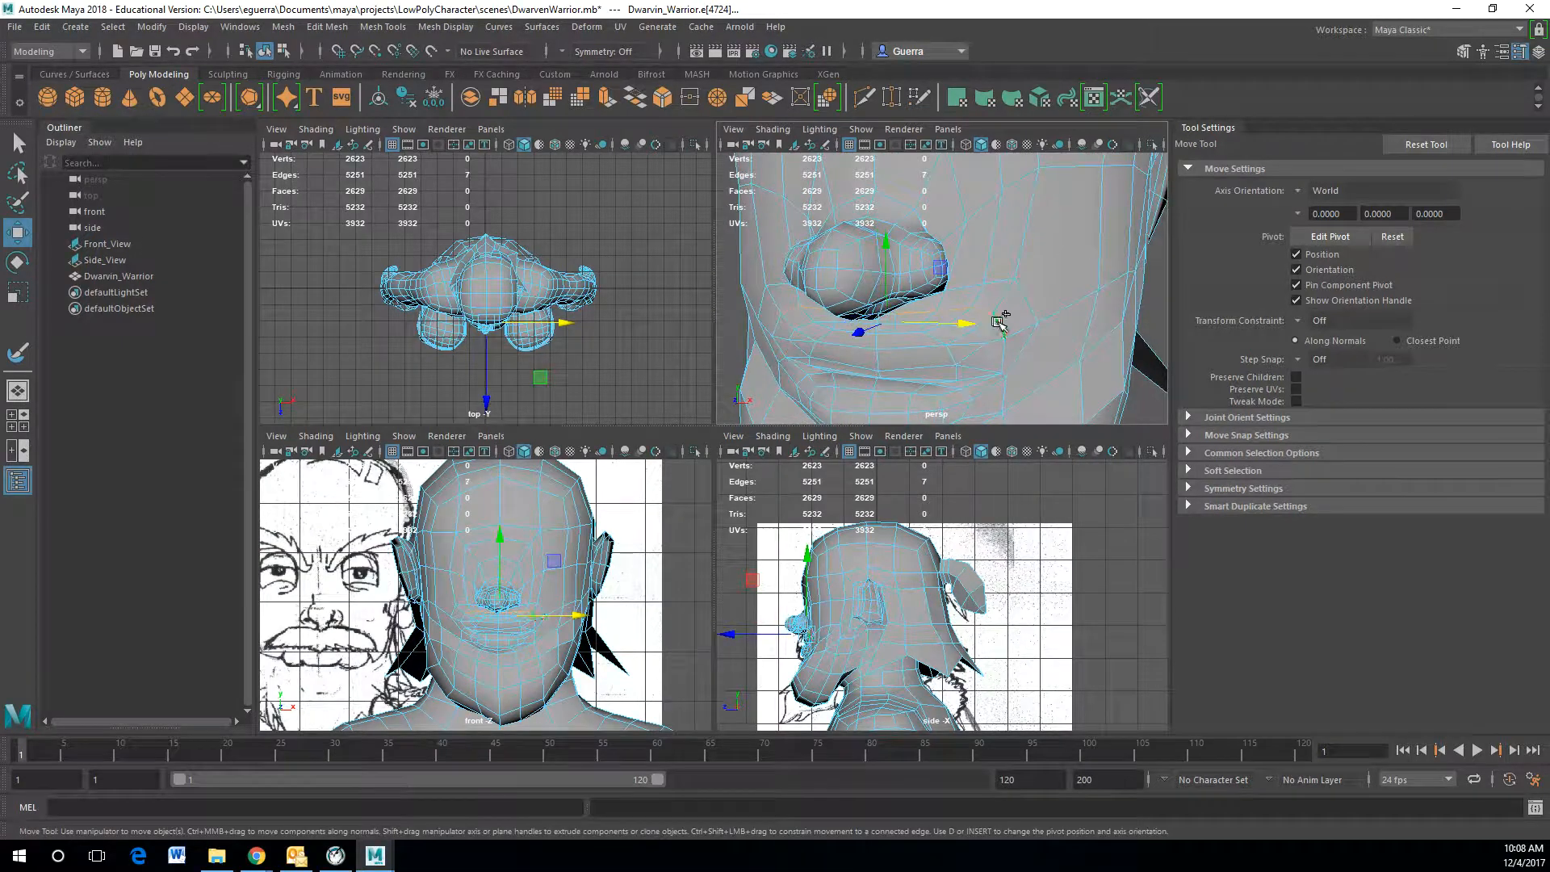
Step: Adjust vertices and edges beside the mouth to refine the moustache and beard's upper edge
{"action": "right_click_drag", "start_coordinate": [1038, 337], "coordinate": [1008, 337]}
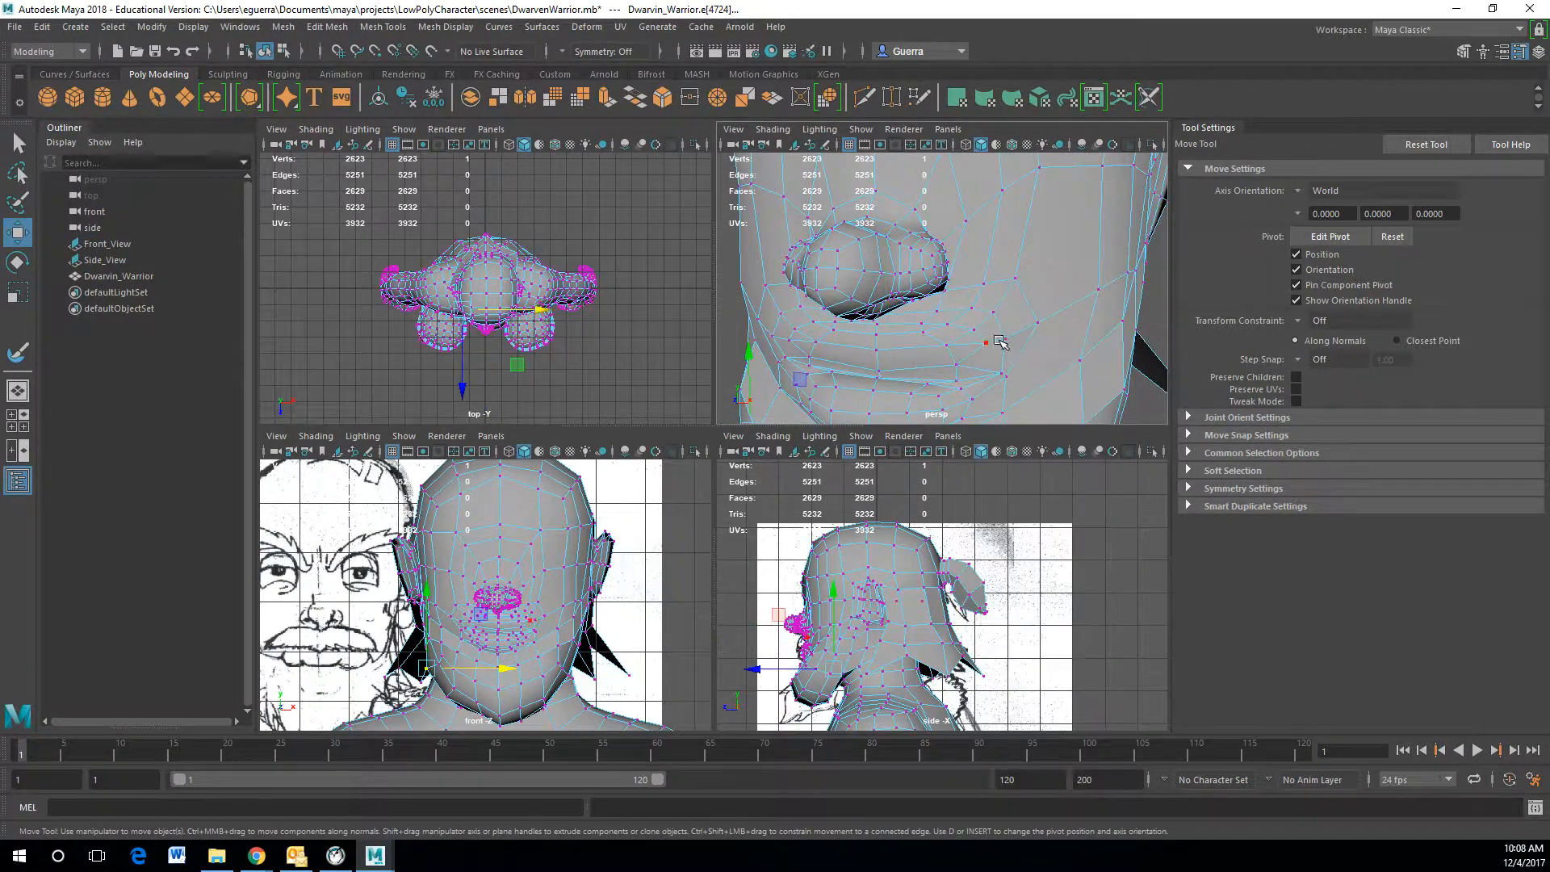
{"action": "left_click_drag", "start_coordinate": [1006, 323], "coordinate": [1089, 326]}
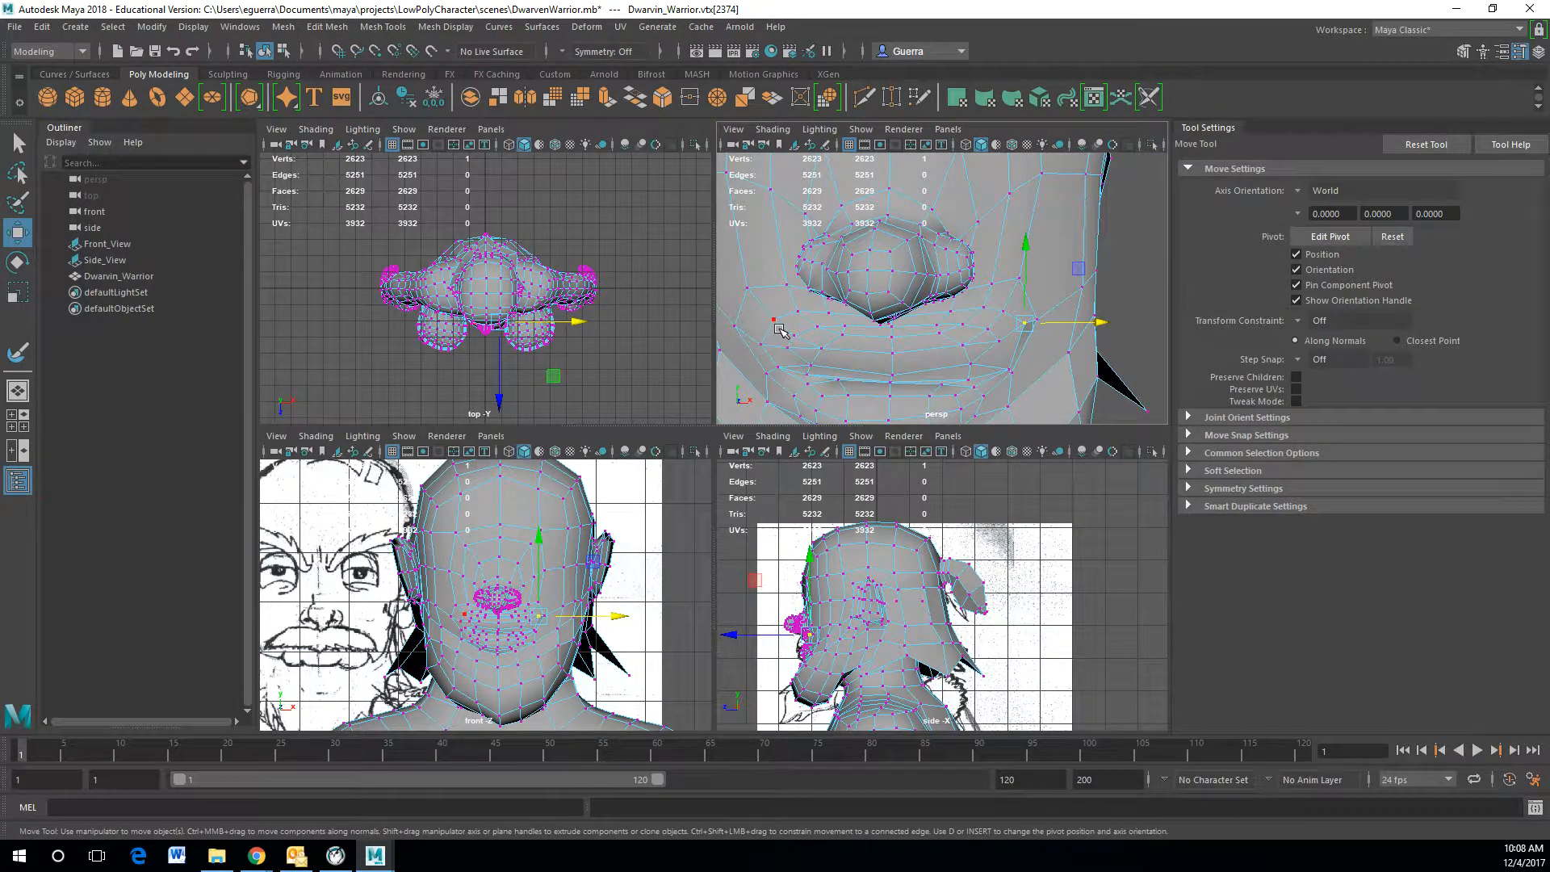
{"action": "left_click", "coordinate": [760, 345]}
{"action": "left_click", "coordinate": [774, 317]}
{"action": "left_click", "coordinate": [774, 316]}
{"action": "left_click_drag", "start_coordinate": [822, 315], "coordinate": [765, 288]}
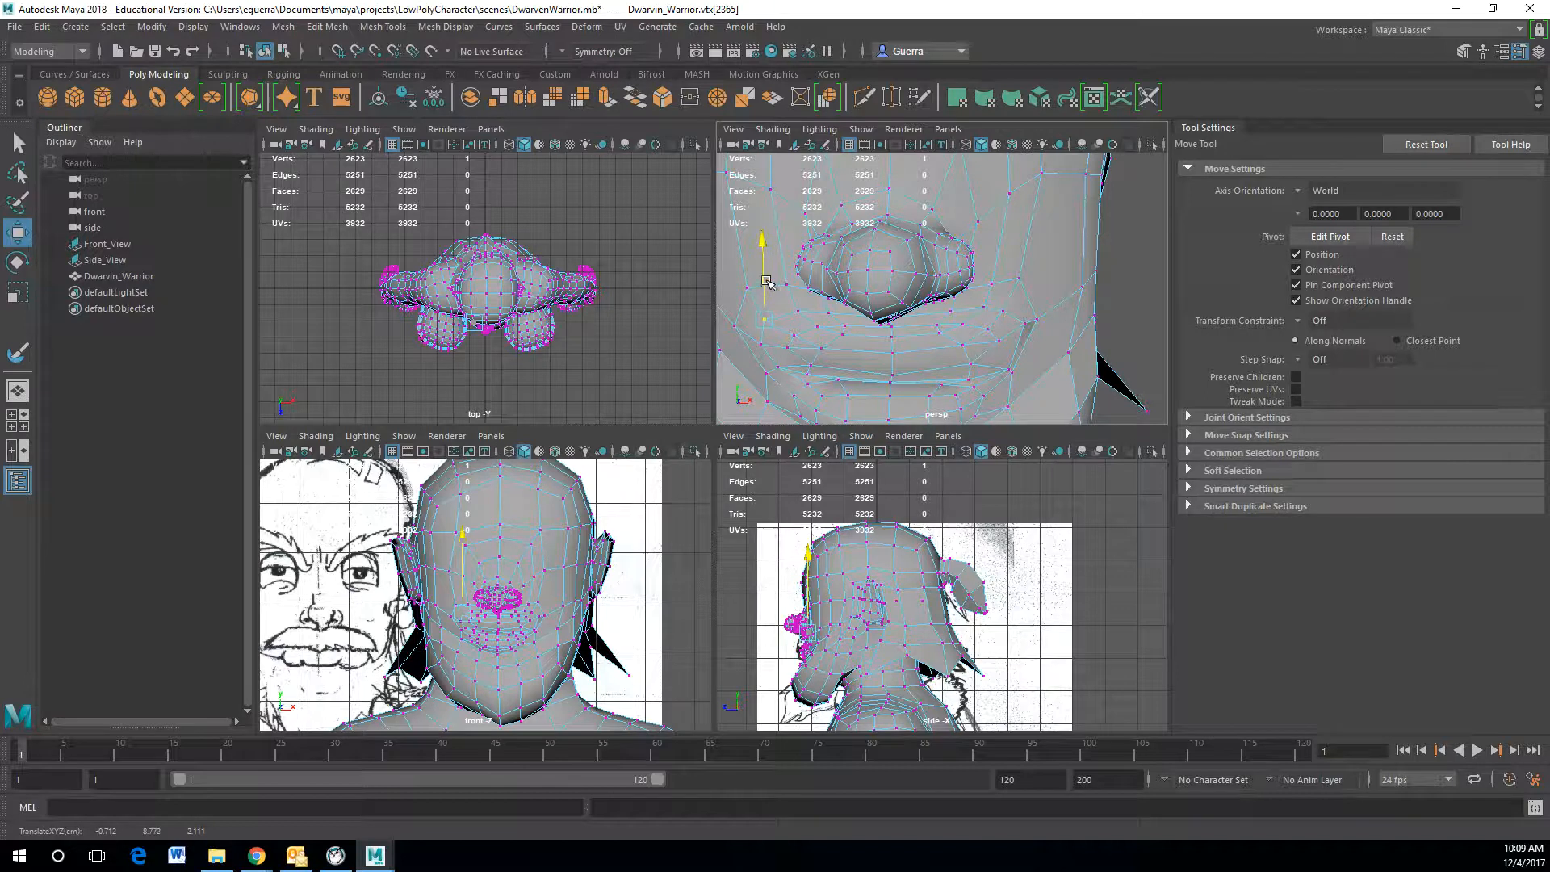
{"action": "right_click_drag", "start_coordinate": [785, 291], "coordinate": [787, 258]}
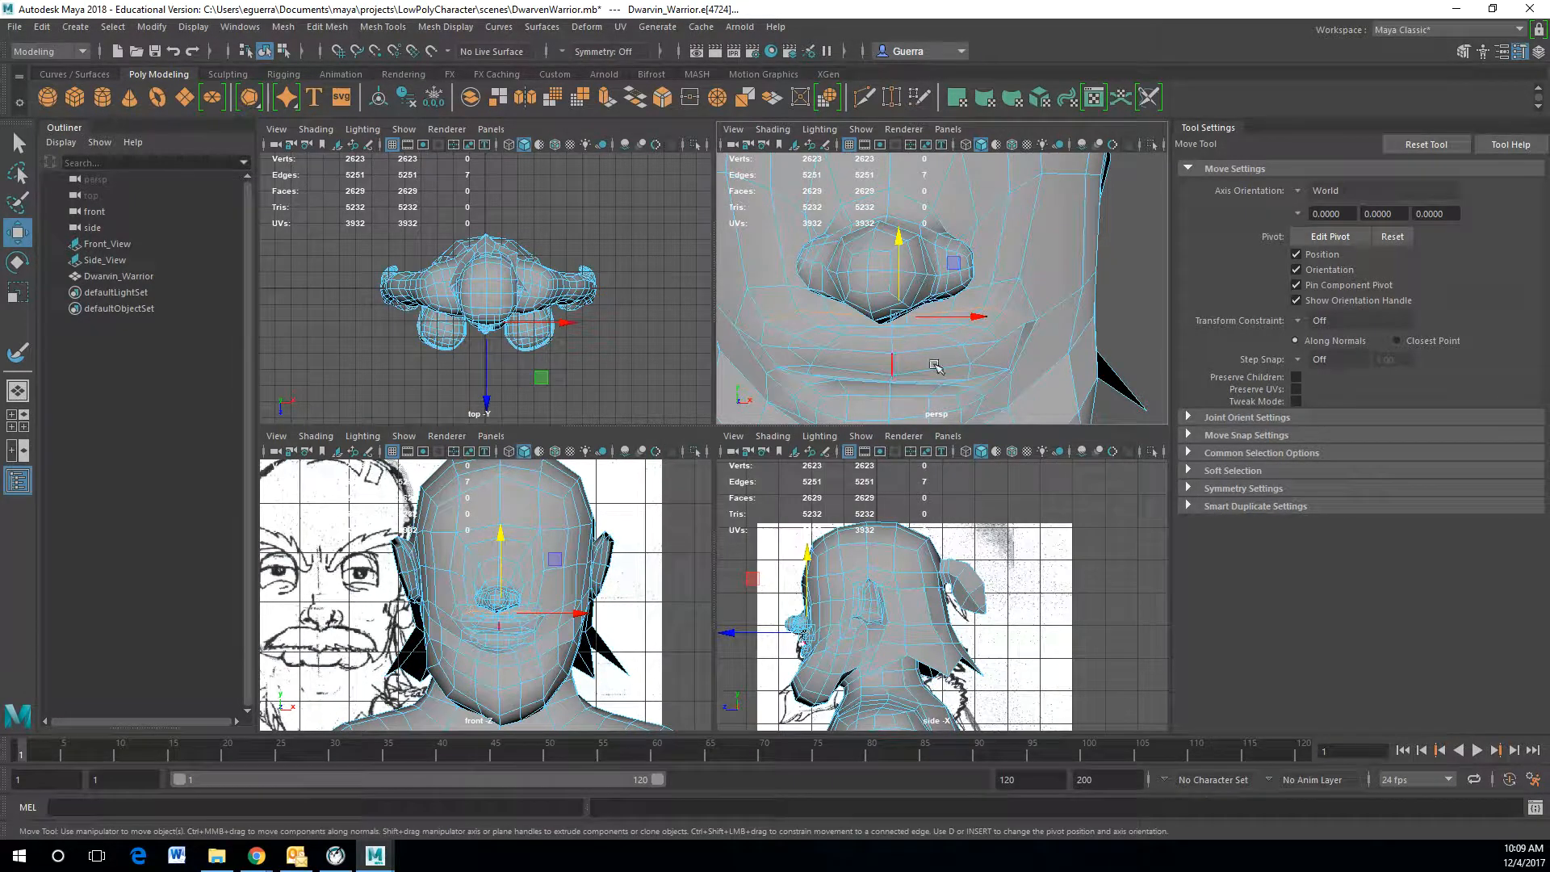
{"action": "left_click_drag", "start_coordinate": [1021, 349], "coordinate": [922, 300], "text": "alt"}
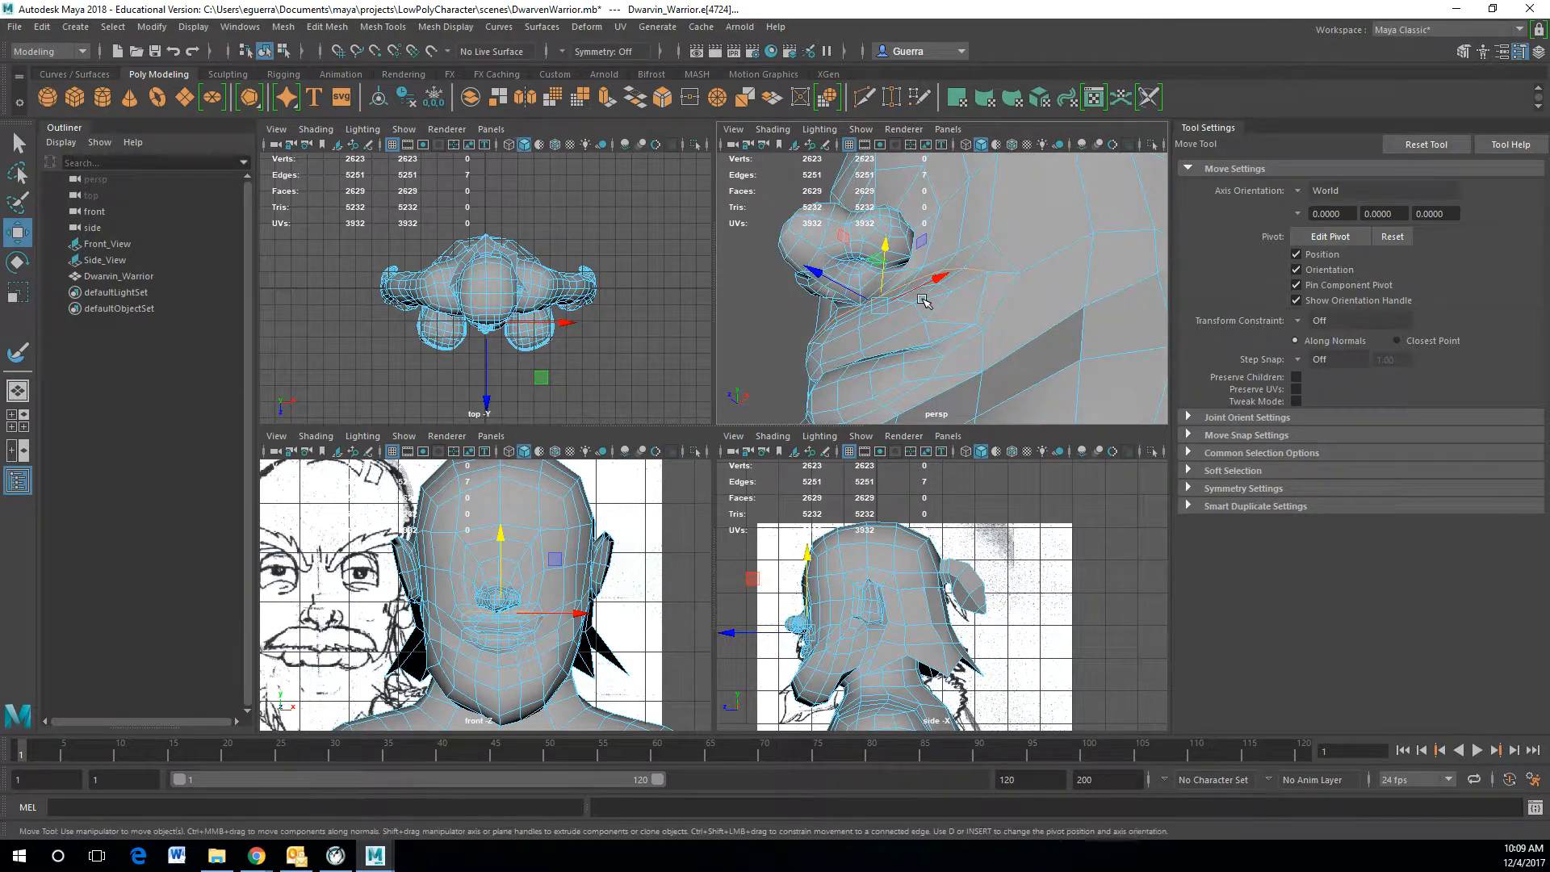
Step: Extrude the edges at the mouth corner and pull them outward to start a moustache strand
{"action": "key", "text": "ctrl+e"}
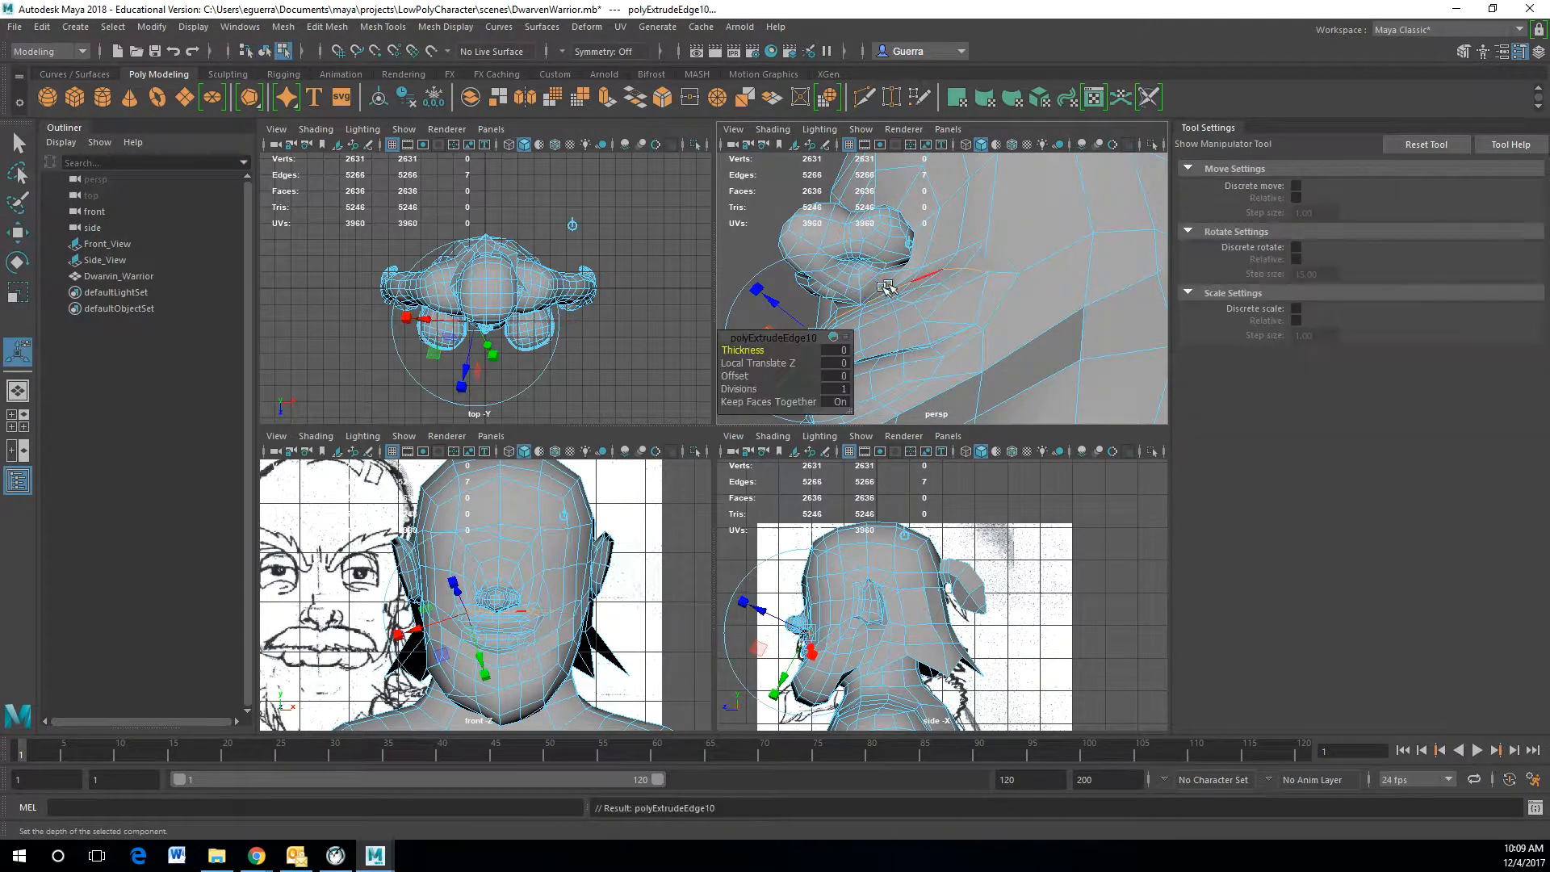
{"action": "left_click", "coordinate": [904, 242]}
{"action": "left_click_drag", "start_coordinate": [885, 267], "coordinate": [1020, 371]}
{"action": "left_click_drag", "start_coordinate": [1053, 313], "coordinate": [1059, 316]}
{"action": "left_click_drag", "start_coordinate": [1059, 316], "coordinate": [887, 289], "text": "alt"}
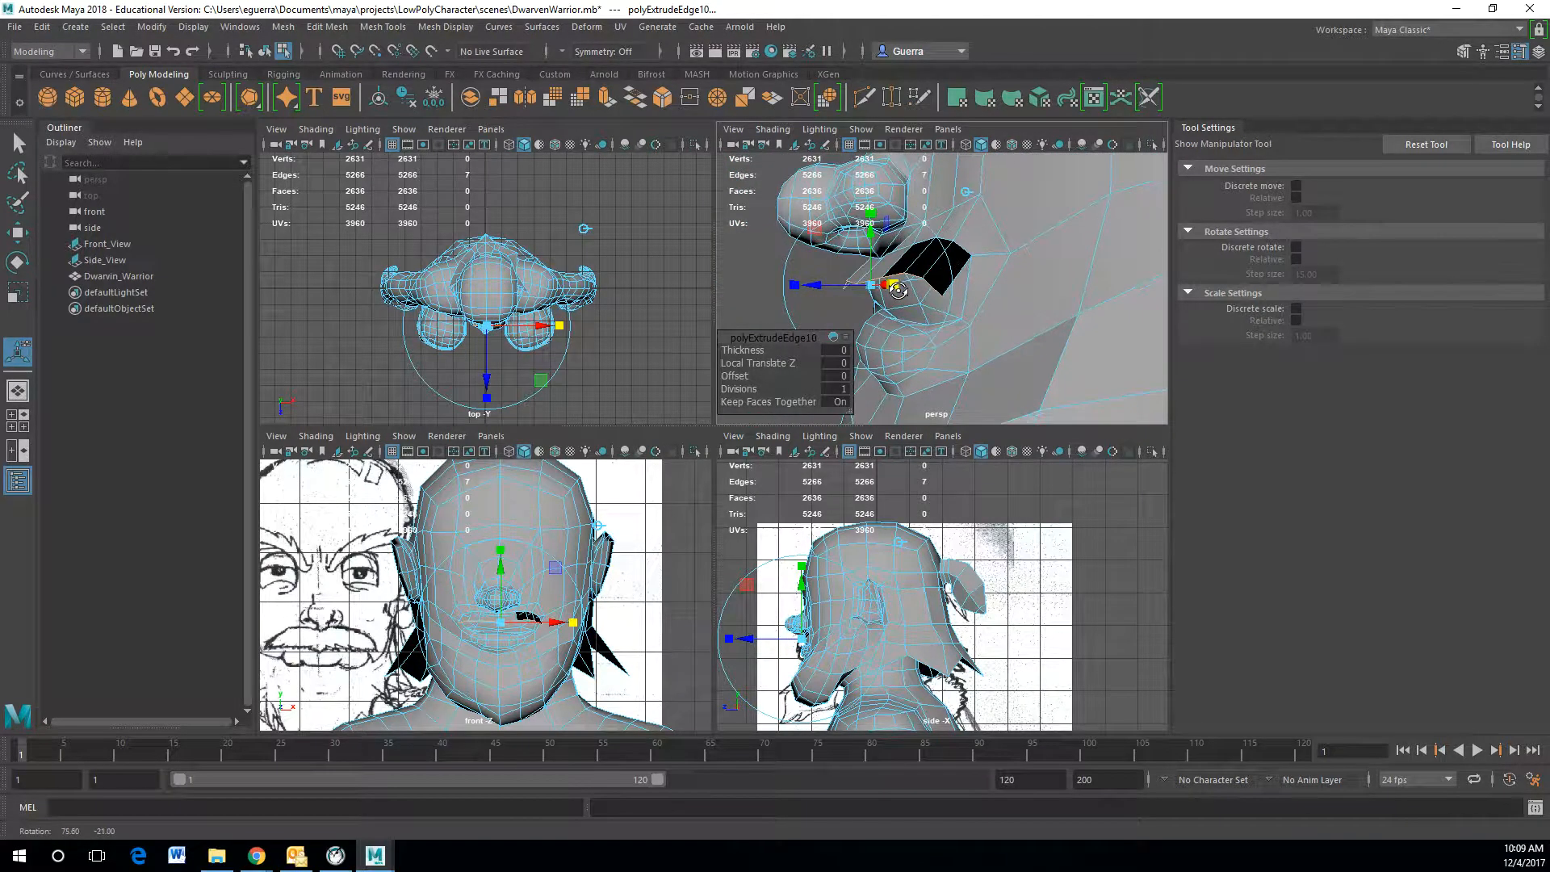
Step: Extrude the strand's edges again and move them down to lengthen the moustache strand
{"action": "key", "text": "ctrl+e"}
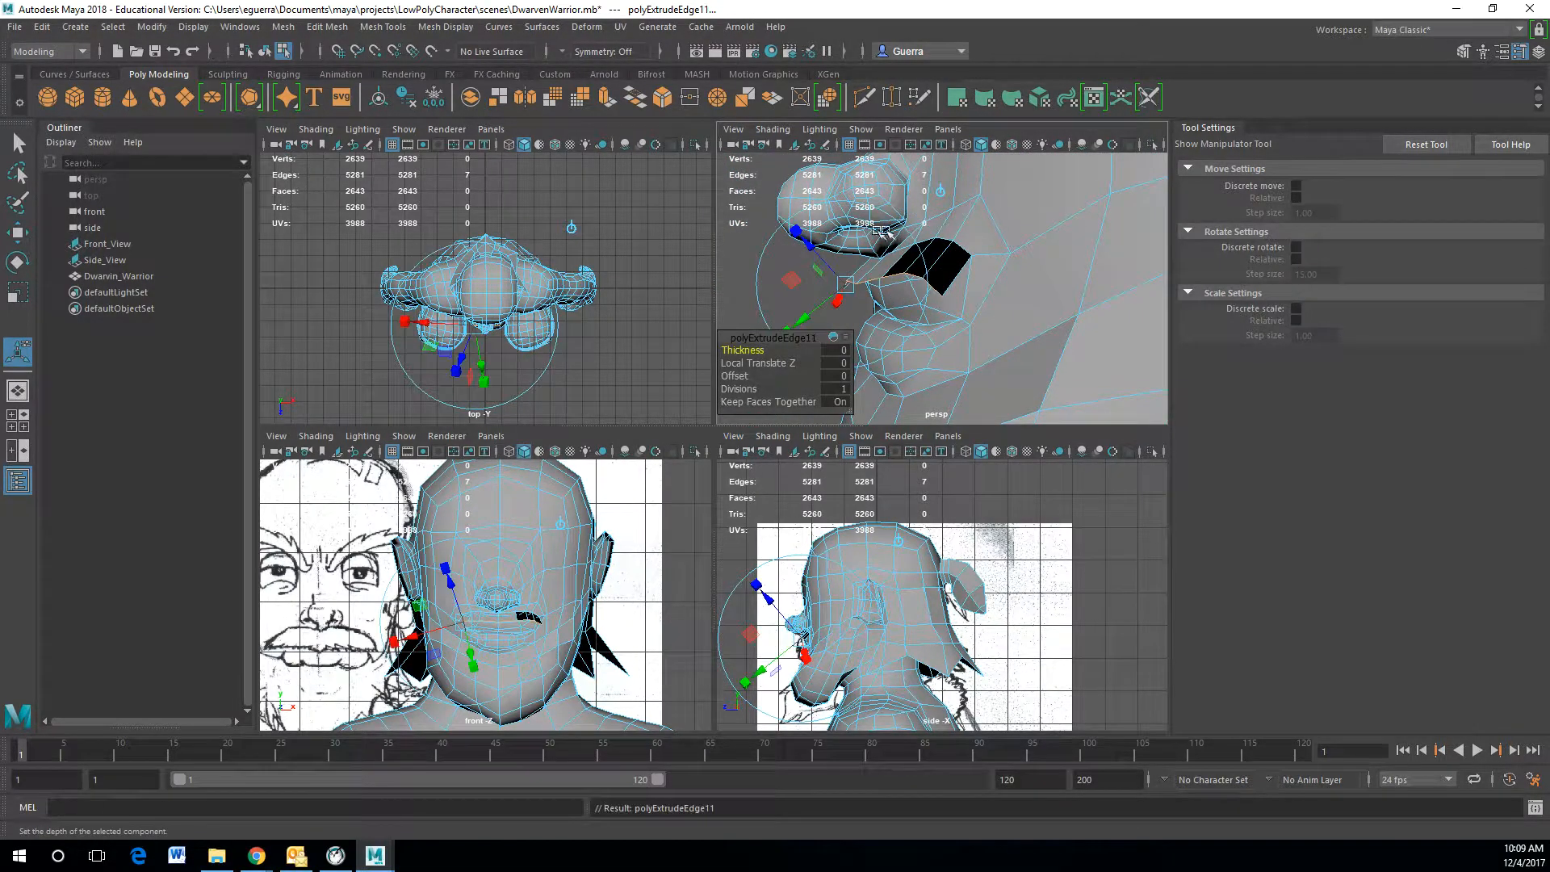
{"action": "left_click", "coordinate": [943, 193]}
{"action": "left_click_drag", "start_coordinate": [873, 233], "coordinate": [874, 249]}
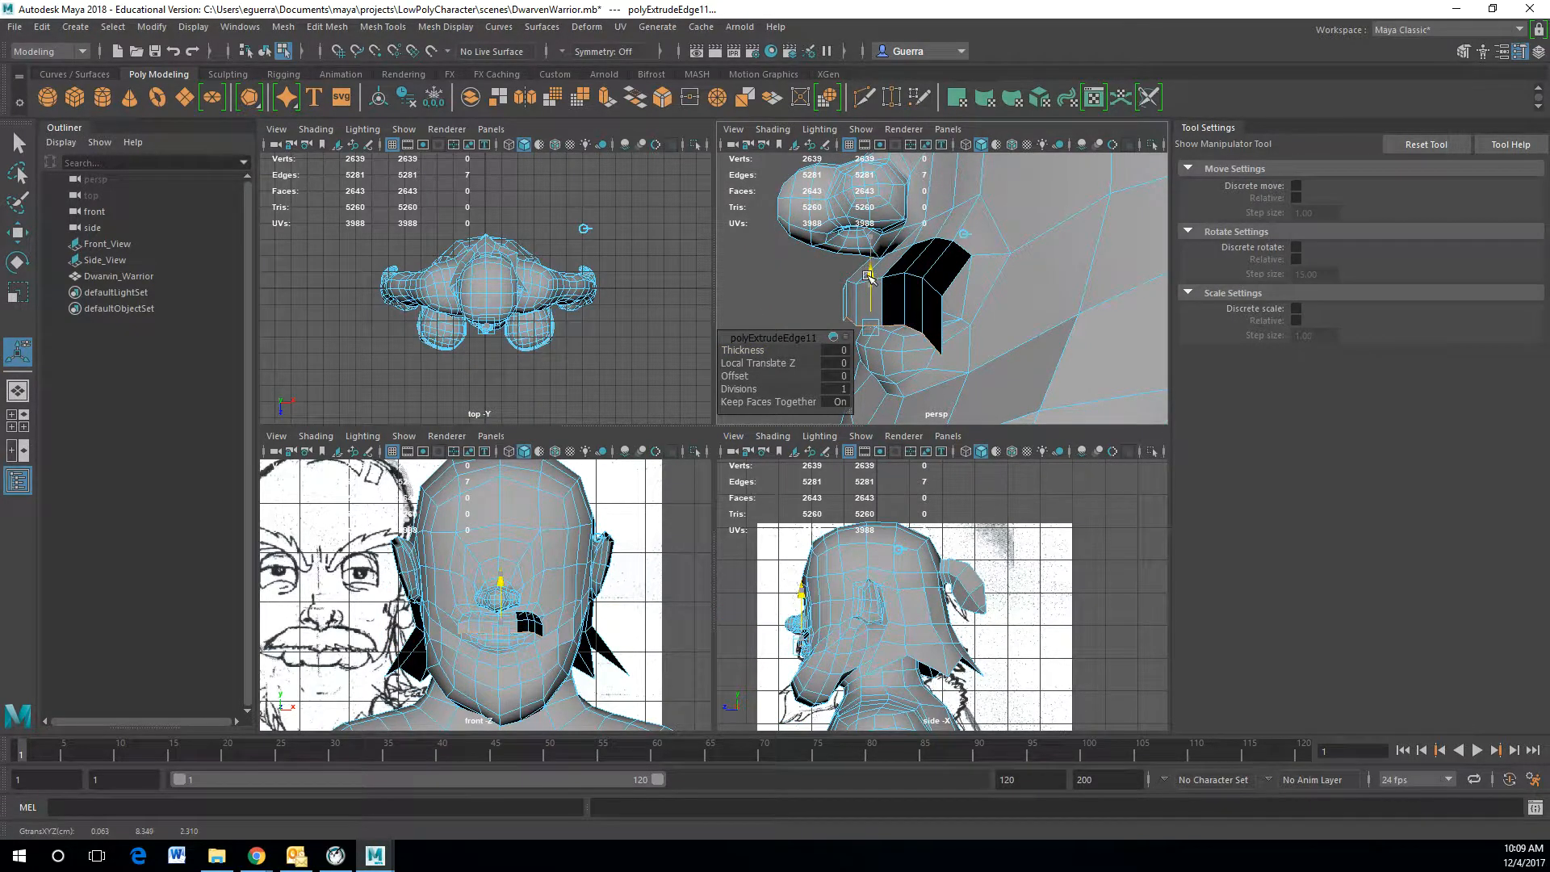
{"action": "left_click_drag", "start_coordinate": [869, 277], "coordinate": [869, 278]}
{"action": "left_click_drag", "start_coordinate": [909, 351], "coordinate": [950, 303], "text": "alt"}
{"action": "left_click", "coordinate": [1033, 319]}
{"action": "left_click", "coordinate": [817, 311]}
{"action": "right_click_drag", "start_coordinate": [950, 303], "coordinate": [926, 294]}
Step: Select the moustache strand's faces and reverse their normals
{"action": "key", "text": "q"}
{"action": "right_click_drag", "start_coordinate": [1075, 291], "coordinate": [1077, 305]}
{"action": "left_click", "coordinate": [1082, 297]}
{"action": "left_click", "coordinate": [1096, 286], "text": "shift"}
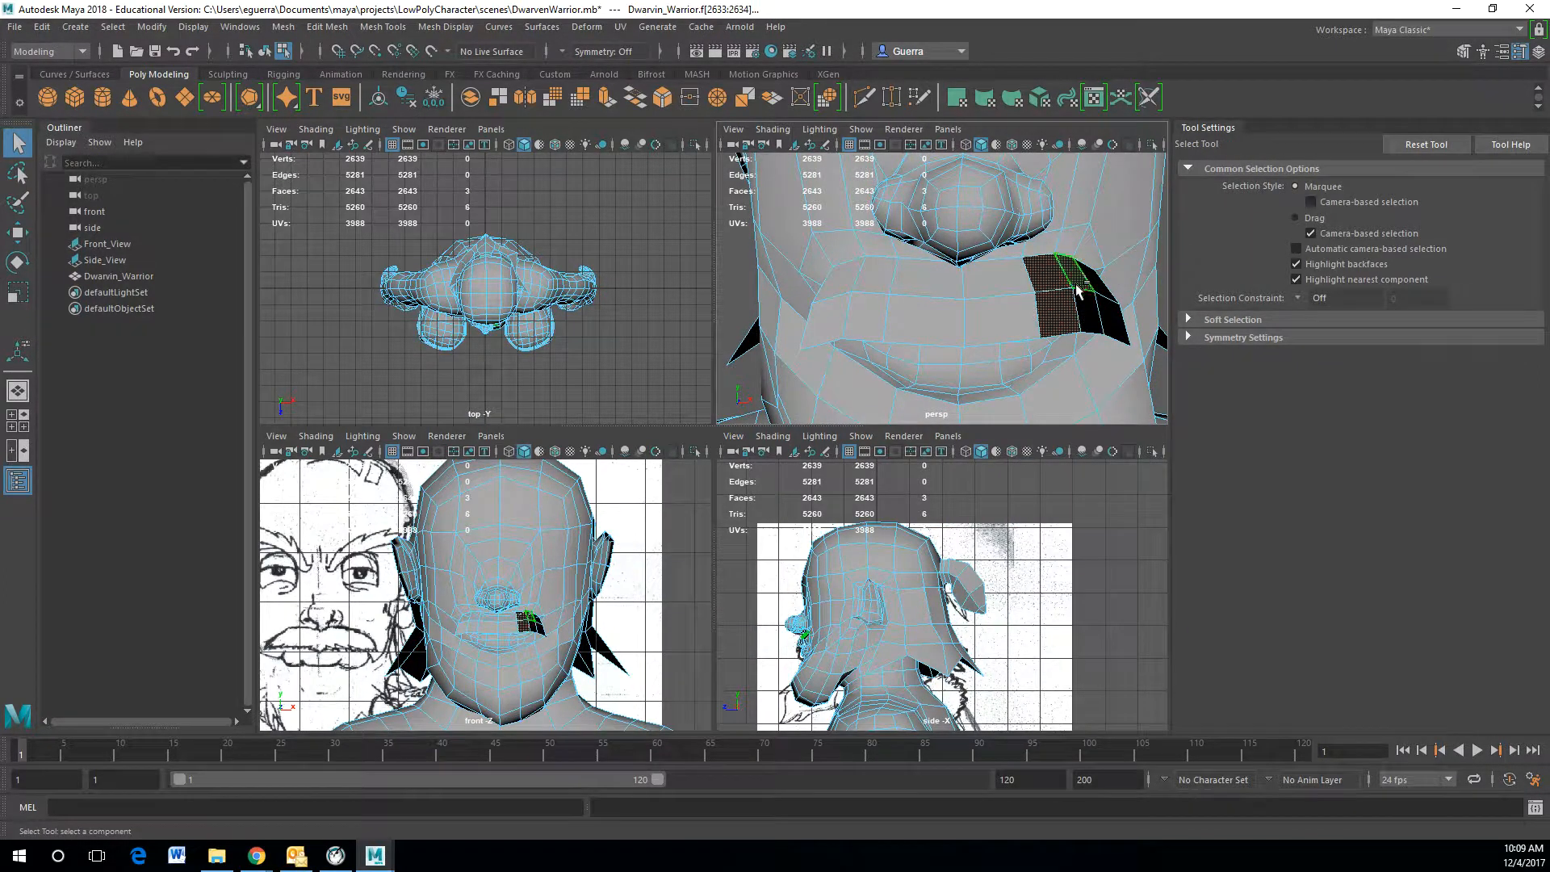
{"action": "left_click", "coordinate": [1112, 321], "text": "shift"}
{"action": "left_click", "coordinate": [446, 28]}
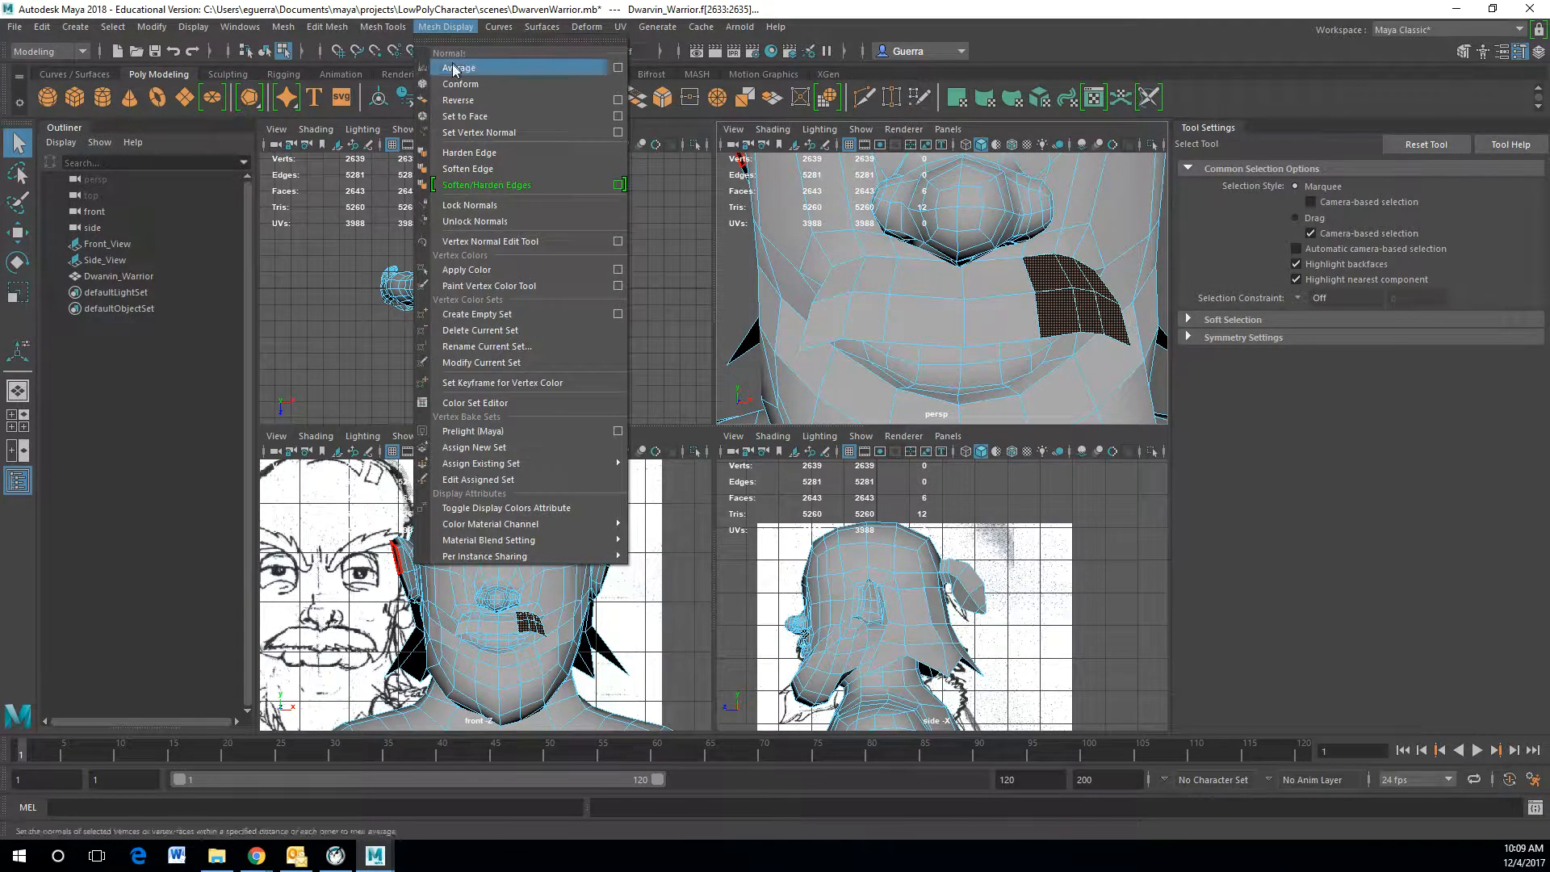
{"action": "left_click", "coordinate": [485, 100]}
Step: Insert an edge loop across the upper lip area beneath the nose
{"action": "key", "text": "t"}
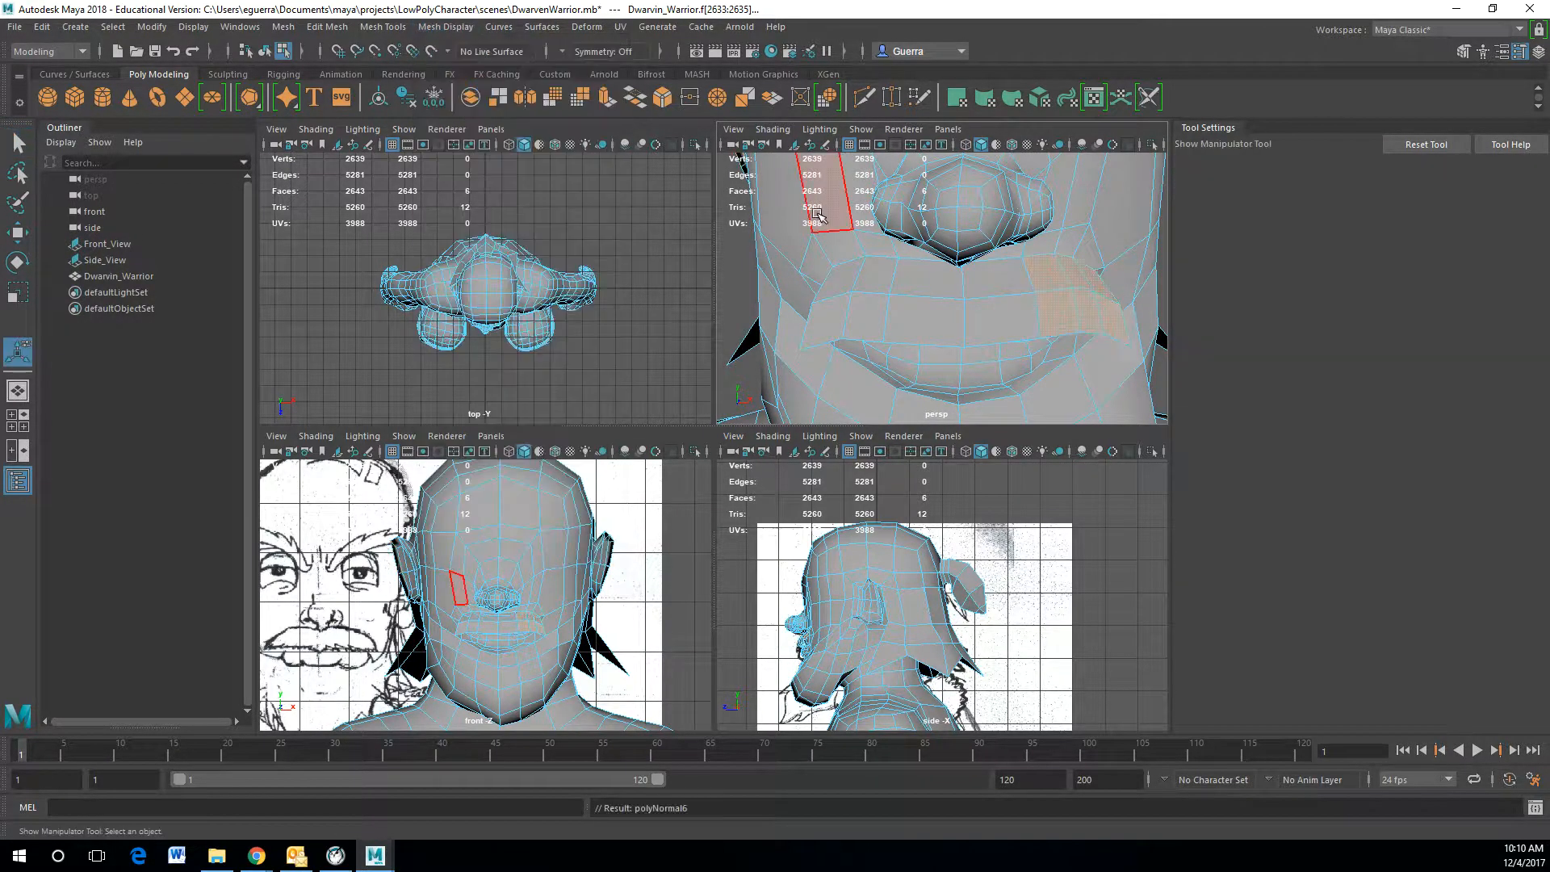
{"action": "scroll", "coordinate": [1096, 338], "scroll_direction": "down", "scroll_amount": 10}
{"action": "key", "text": "w"}
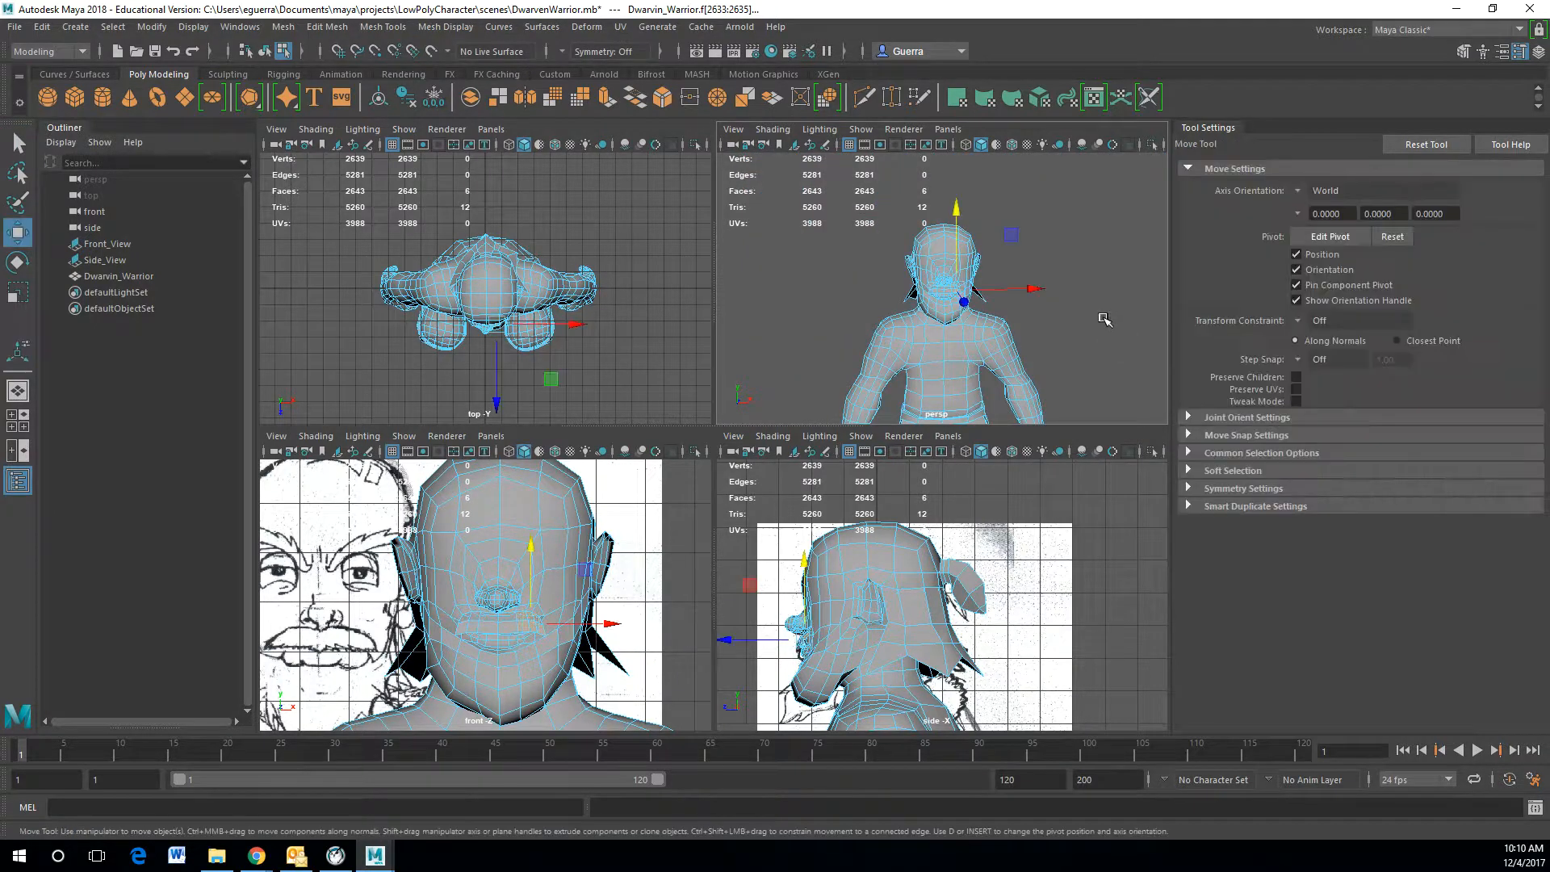
{"action": "left_click", "coordinate": [1102, 321]}
{"action": "scroll", "coordinate": [1086, 323], "scroll_direction": "up", "scroll_amount": 8}
{"action": "scroll", "coordinate": [990, 322], "scroll_direction": "up", "scroll_amount": 4}
{"action": "mouse_move", "coordinate": [989, 322]}
{"action": "left_mouse_down", "text": "alt"}
{"action": "mouse_move", "coordinate": [853, 281]}
{"action": "mouse_move", "coordinate": [767, 290]}
{"action": "mouse_move", "coordinate": [892, 331]}
{"action": "mouse_move", "coordinate": [1004, 322]}
{"action": "left_mouse_up", "text": "alt"}
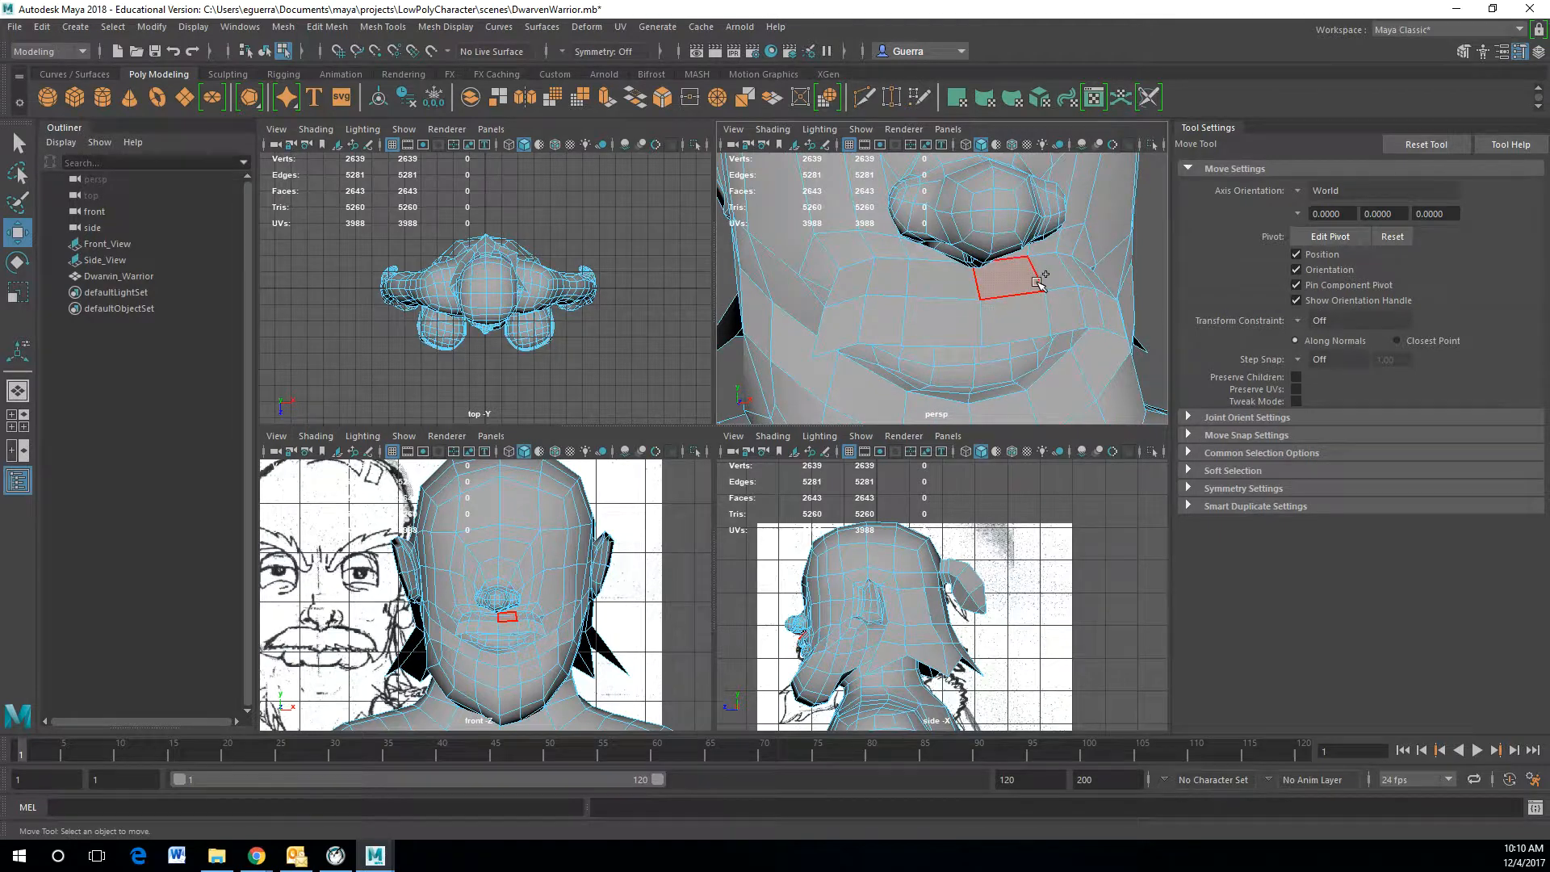
{"action": "right_click", "coordinate": [1036, 281], "text": "shift"}
{"action": "right_click_drag", "start_coordinate": [1043, 283], "coordinate": [1080, 258]}
{"action": "right_click", "coordinate": [1047, 293], "text": "ctrl"}
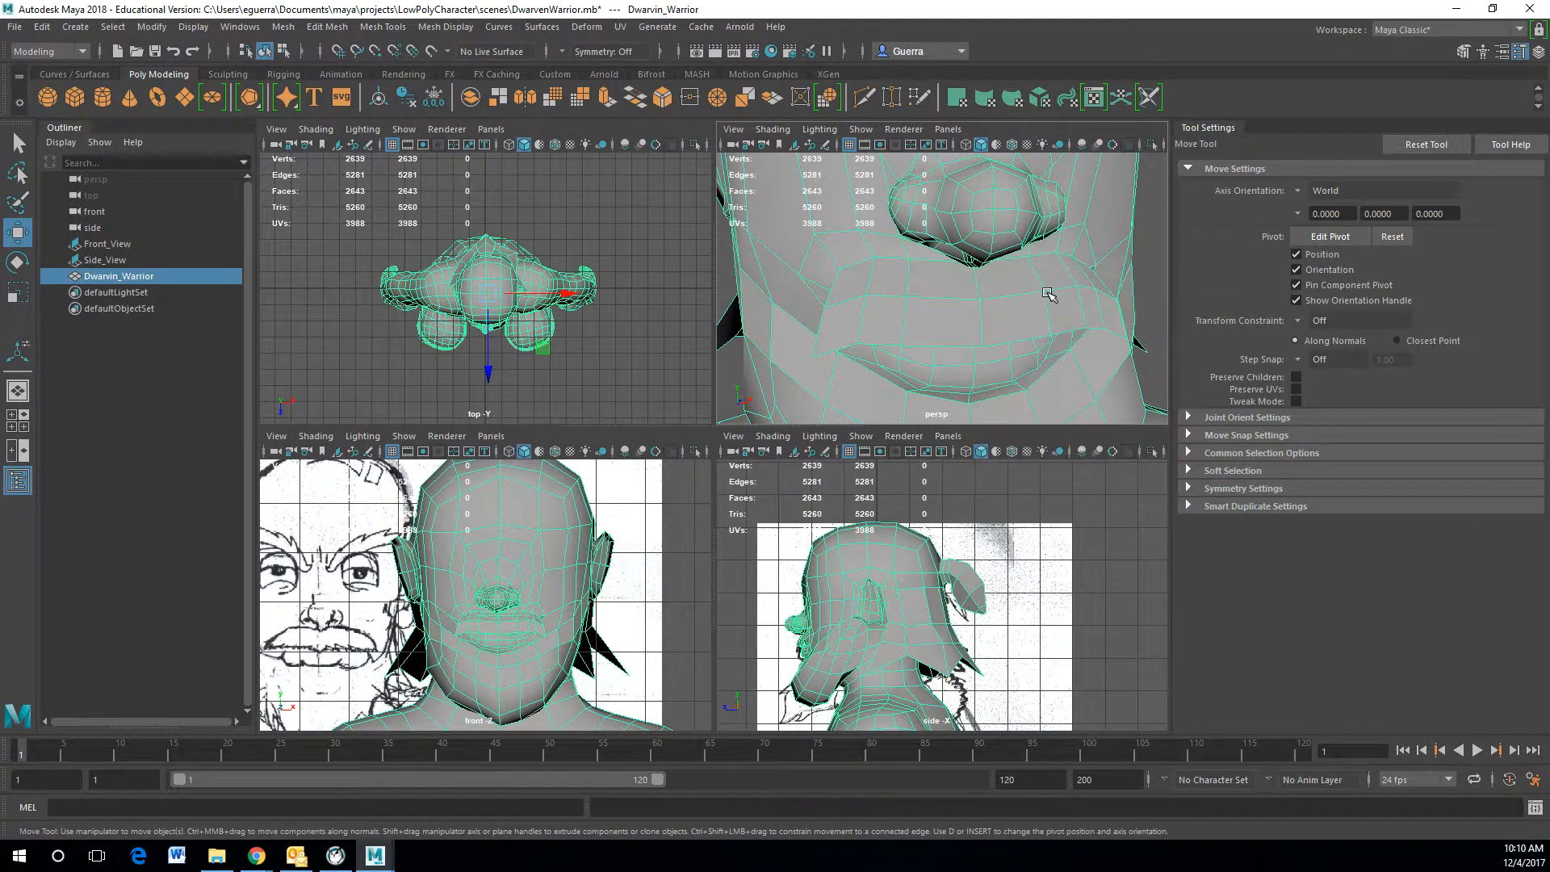
{"action": "right_click", "coordinate": [1047, 293], "text": "ctrl"}
{"action": "right_click_drag", "start_coordinate": [1046, 293], "coordinate": [965, 315], "text": "shift"}
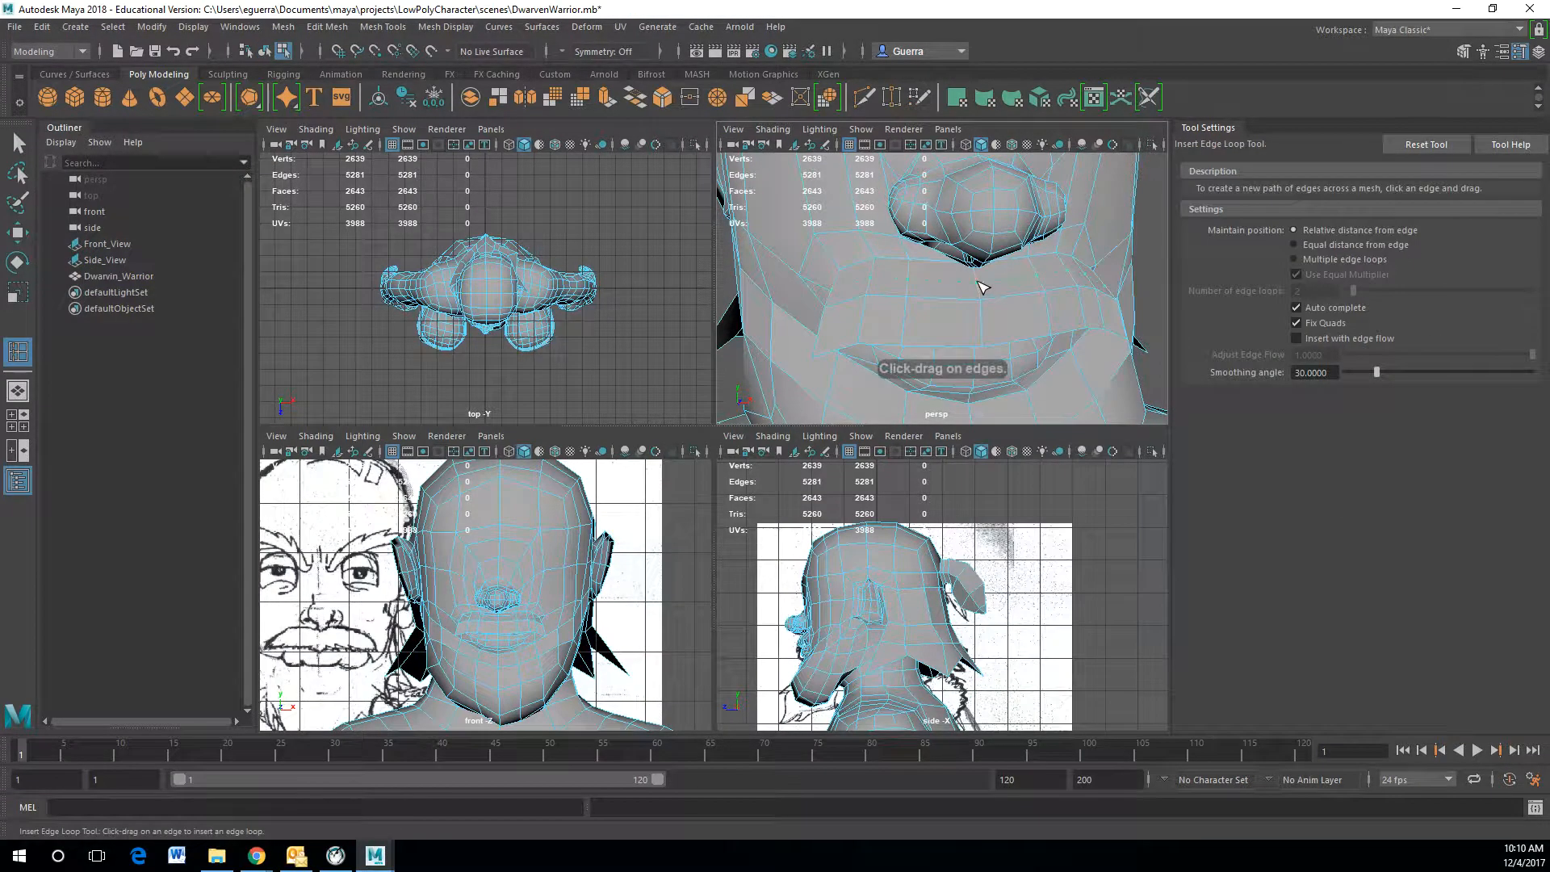
{"action": "left_click", "coordinate": [982, 288]}
{"action": "left_click_drag", "start_coordinate": [1017, 325], "coordinate": [1151, 322], "text": "alt"}
Step: Move the new edge loop to reshape the upper lip
{"action": "key", "text": "w"}
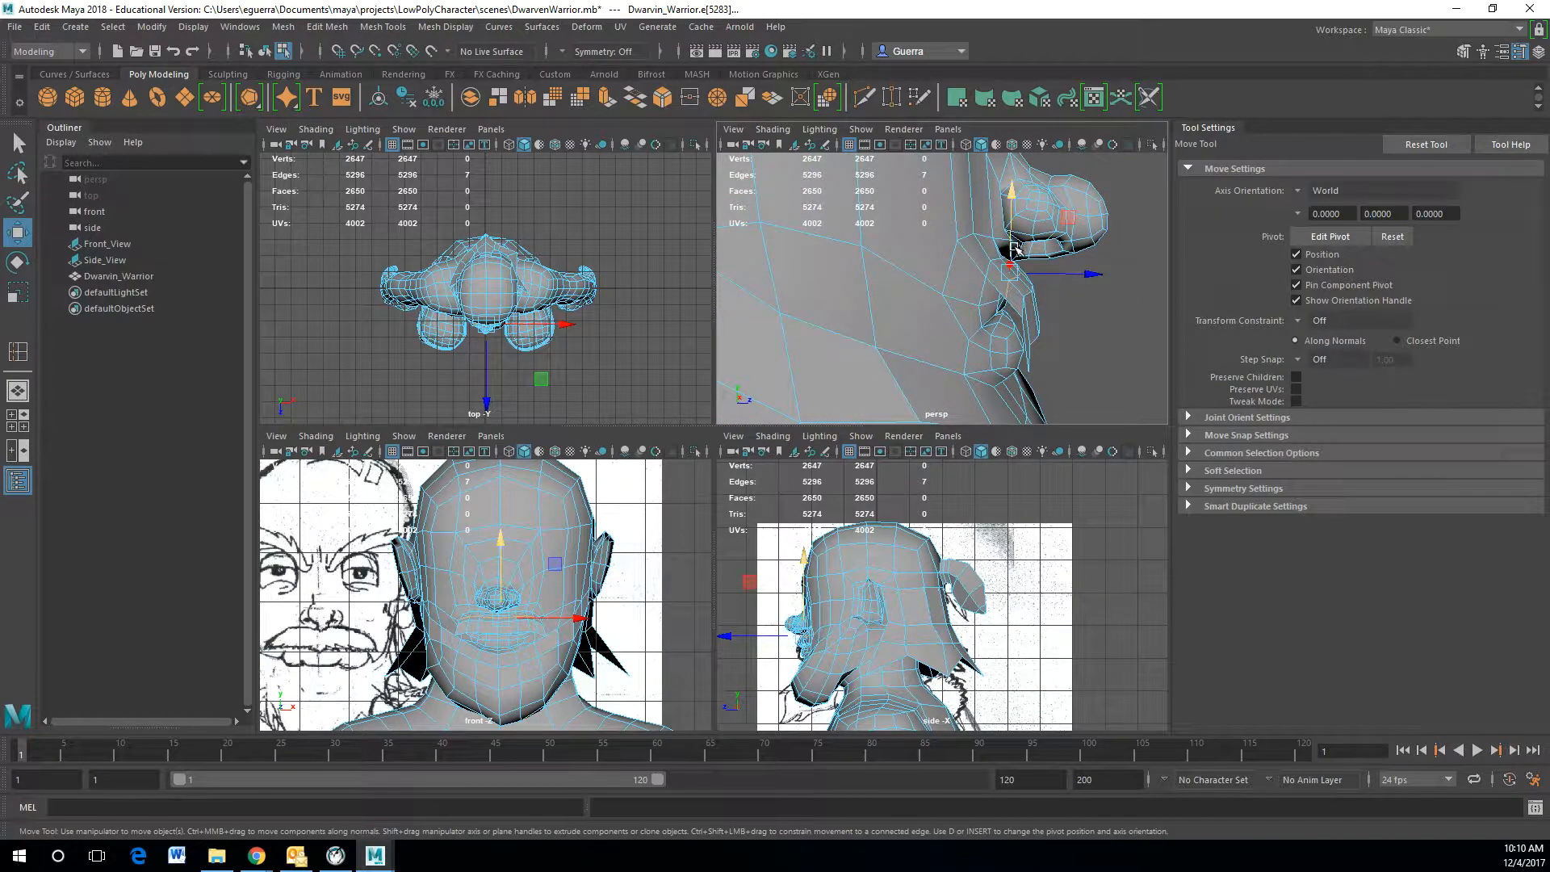
{"action": "left_click_drag", "start_coordinate": [1073, 273], "coordinate": [956, 314]}
{"action": "mouse_move", "coordinate": [956, 314]}
{"action": "right_mouse_down", "text": "shift"}
{"action": "mouse_move", "coordinate": [872, 345]}
{"action": "mouse_move", "coordinate": [957, 274]}
{"action": "mouse_move", "coordinate": [966, 315]}
{"action": "right_mouse_up", "text": "shift"}
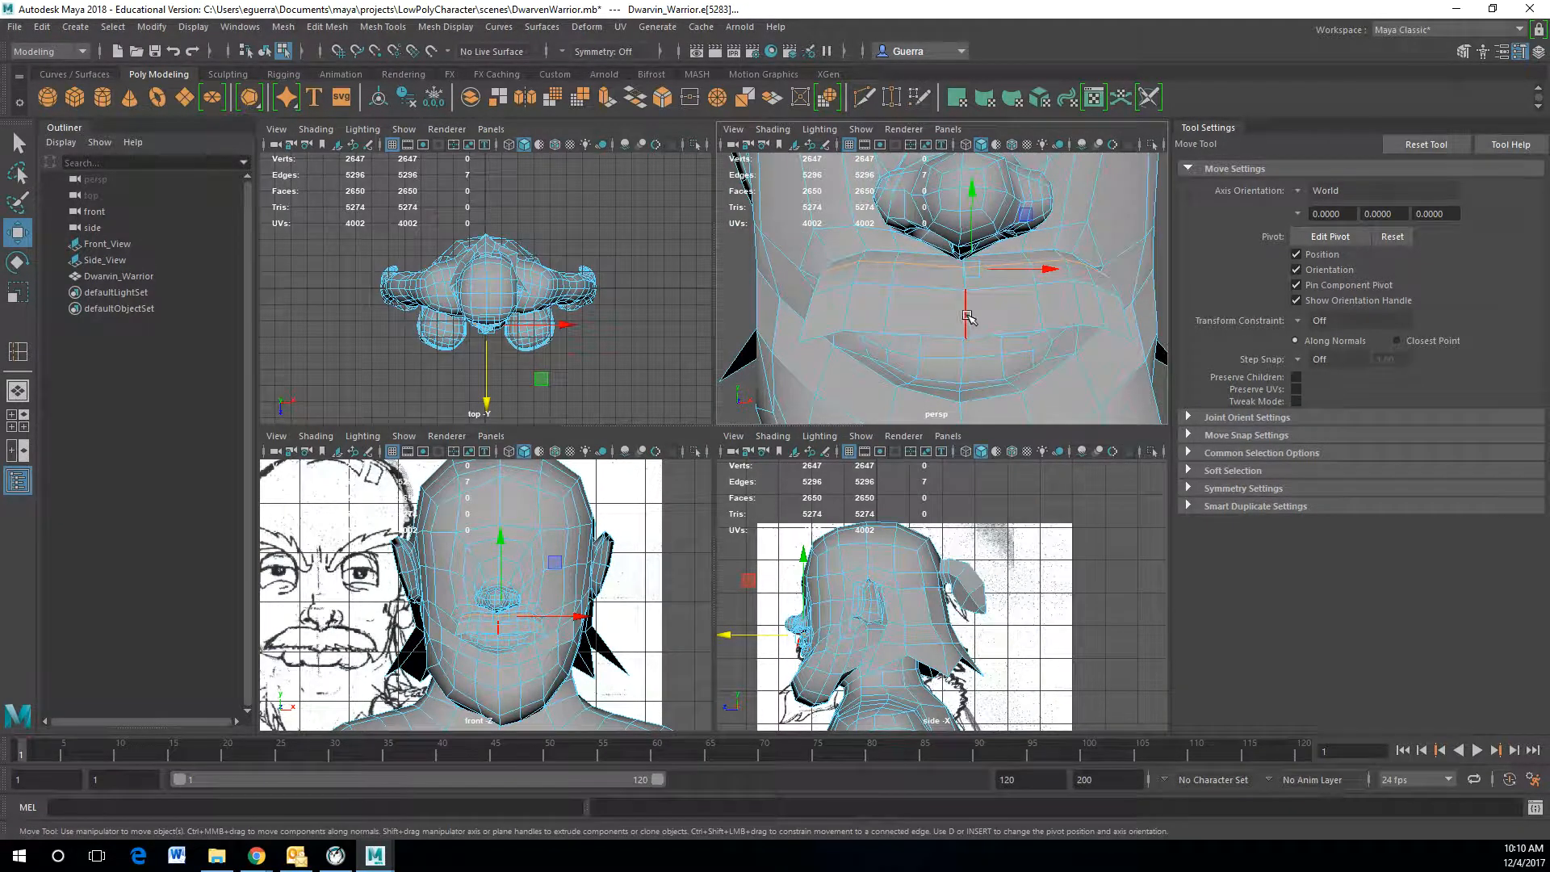
Step: Add another edge loop around the mouth and select a vertex beside the lips
{"action": "left_click", "coordinate": [966, 343]}
{"action": "left_click_drag", "start_coordinate": [976, 351], "coordinate": [1031, 356], "text": "alt"}
{"action": "key", "text": "w"}
{"action": "left_click", "coordinate": [957, 342]}
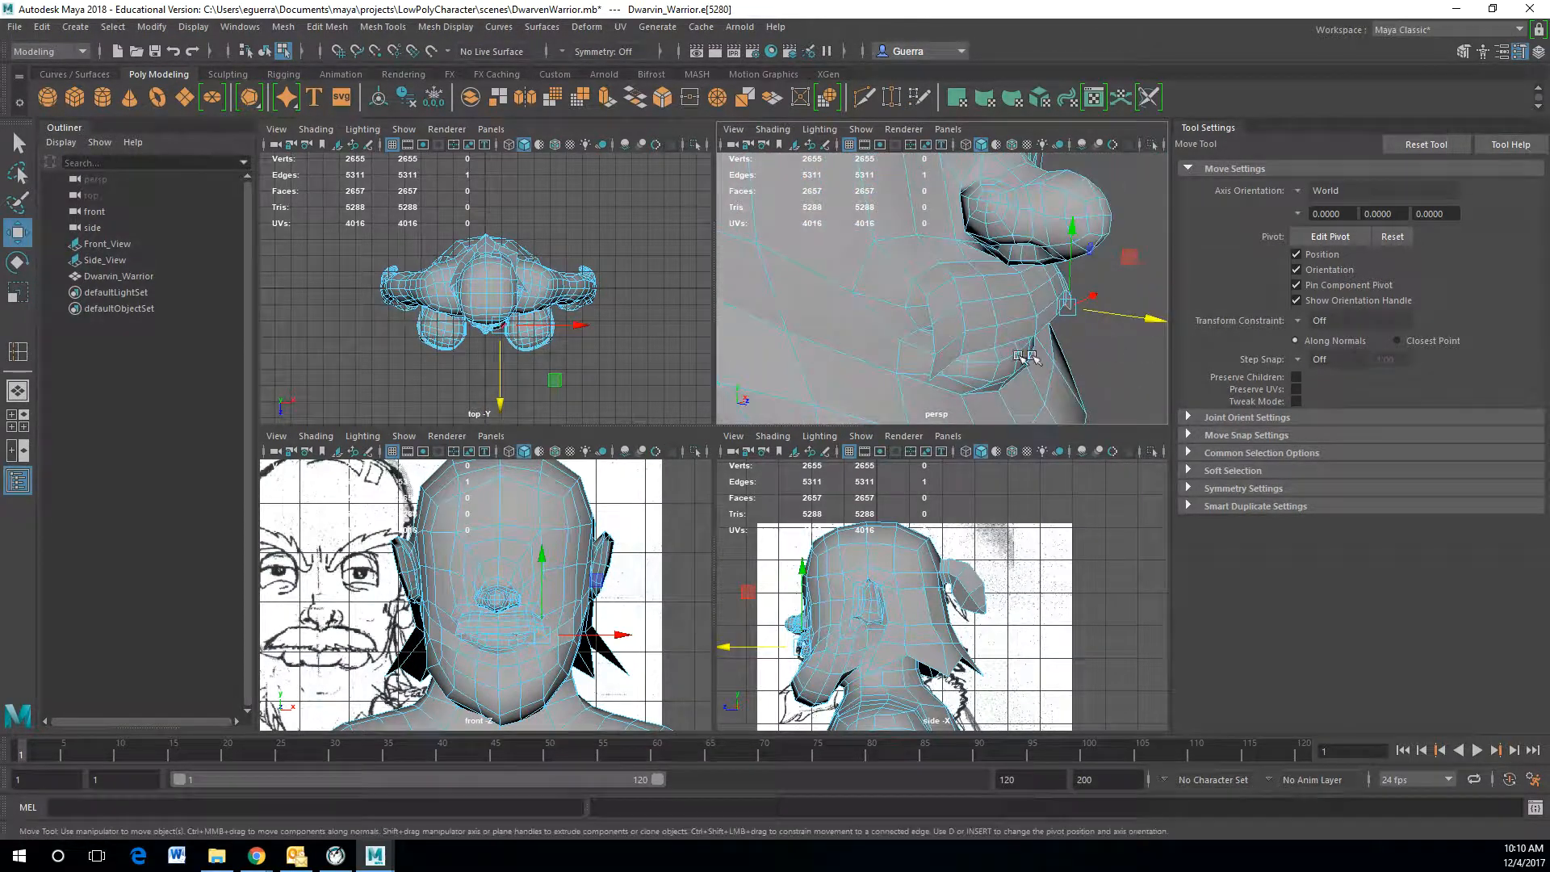
Step: Move the vertices at the mouth corner to shape the lower lip's edge
{"action": "left_click", "coordinate": [948, 363], "text": "shift"}
{"action": "mouse_move", "coordinate": [948, 363]}
{"action": "left_mouse_down", "text": "alt"}
{"action": "mouse_move", "coordinate": [962, 365]}
{"action": "mouse_move", "coordinate": [932, 357]}
{"action": "mouse_move", "coordinate": [962, 339]}
{"action": "mouse_move", "coordinate": [932, 341]}
{"action": "left_mouse_up", "text": "alt"}
{"action": "left_click", "coordinate": [975, 343], "text": "shift"}
{"action": "left_click", "coordinate": [999, 339], "text": "shift"}
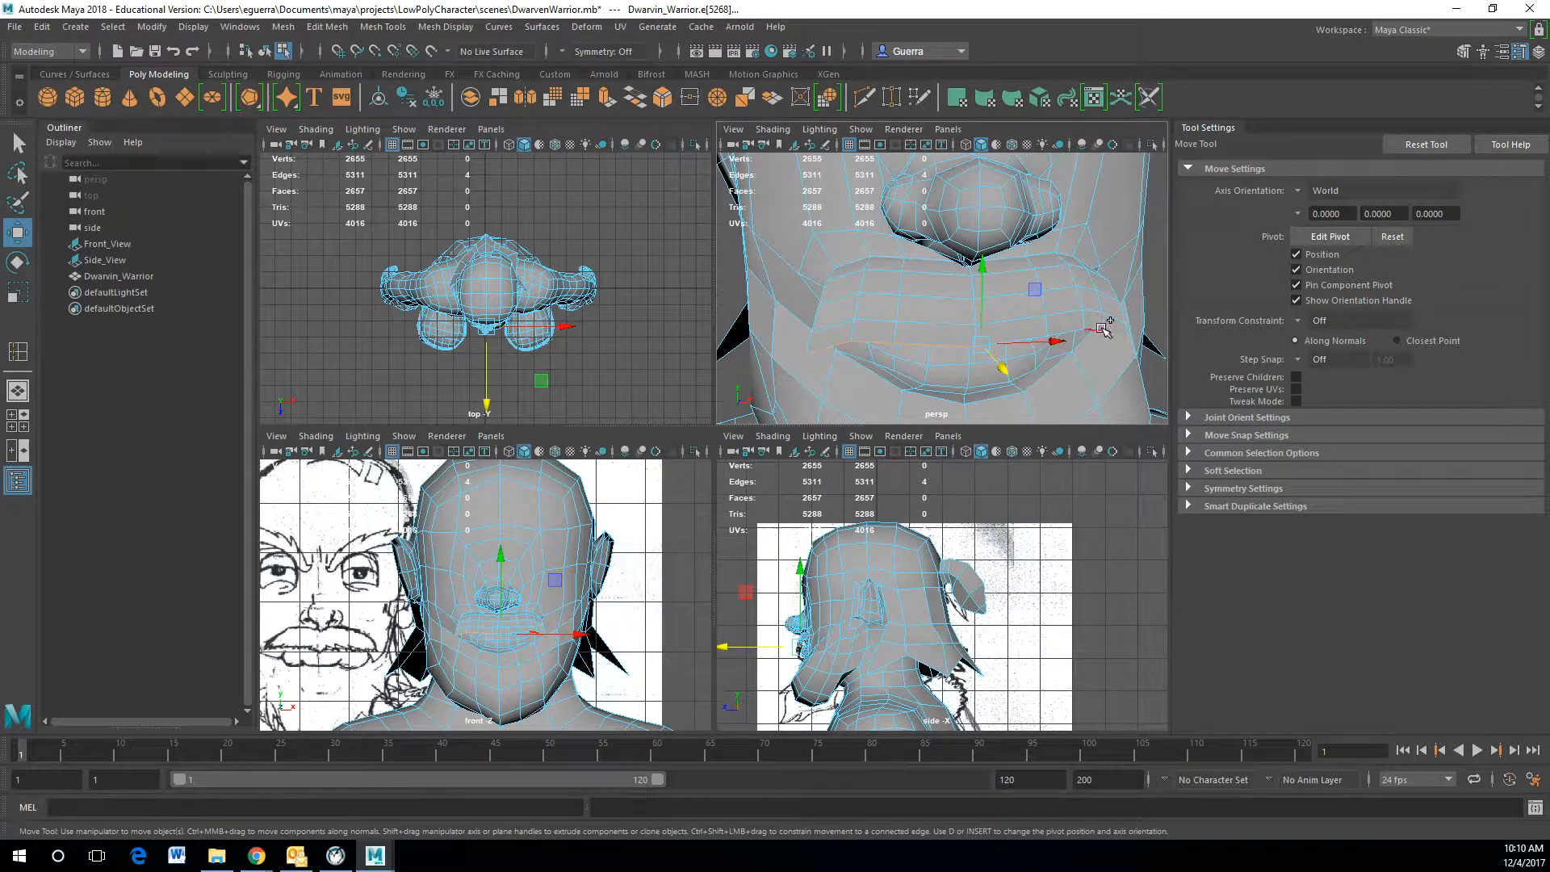
Step: Select the lower lip edge and move it into place
{"action": "key", "text": "q"}
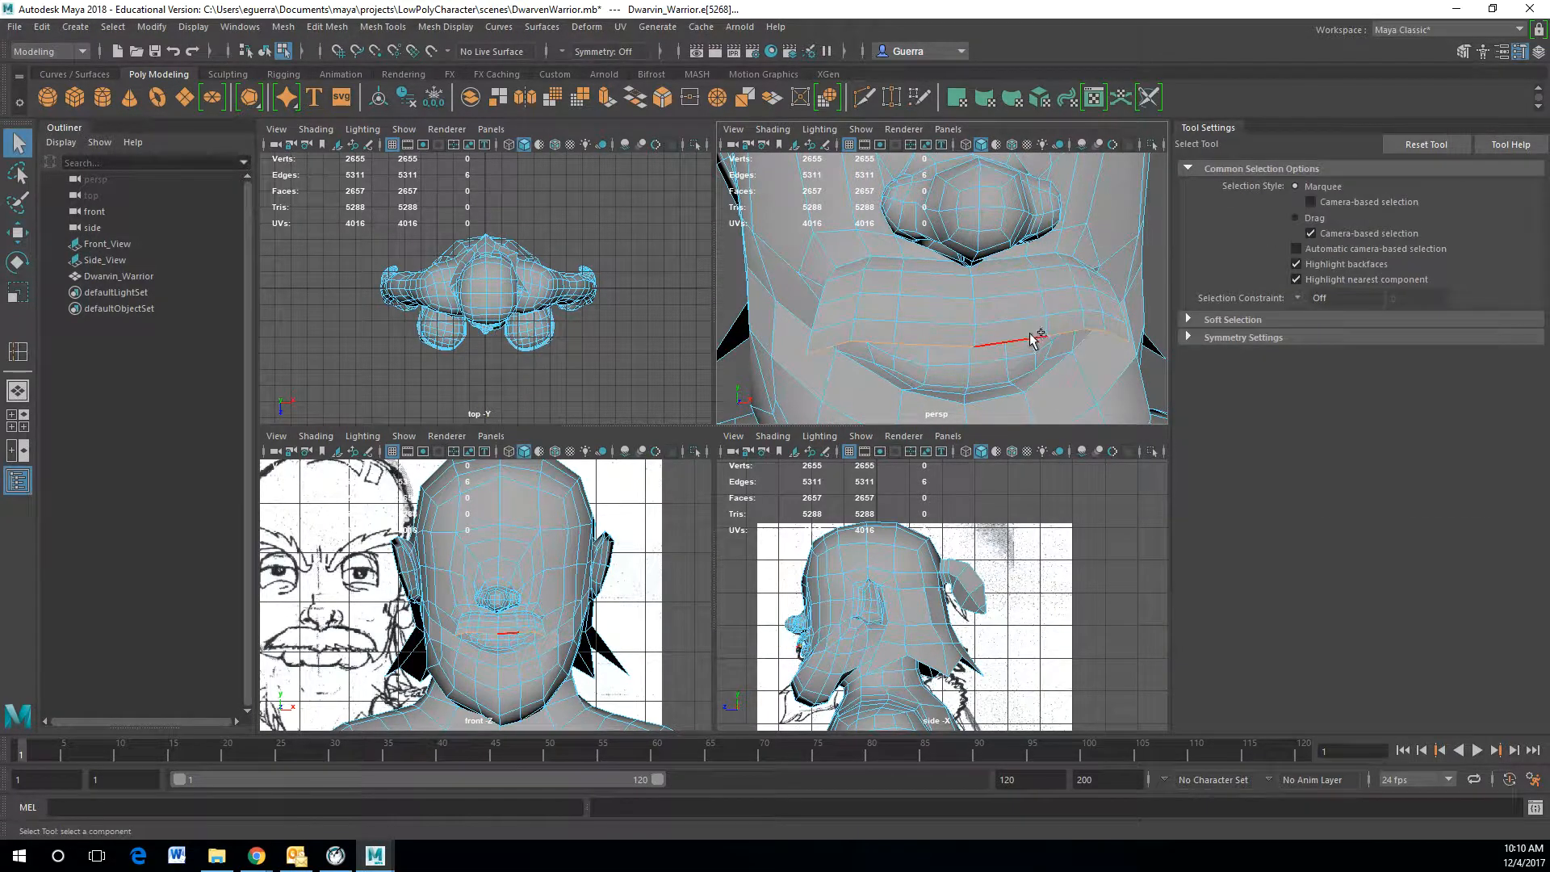
{"action": "key", "text": "w"}
{"action": "left_click_drag", "start_coordinate": [1079, 351], "coordinate": [1037, 299], "text": "alt"}
{"action": "right_click_drag", "start_coordinate": [1041, 298], "coordinate": [1118, 272]}
Step: Deselect the mesh and review the mouth, moustache and beard in the shaded perspective view
{"action": "key", "text": "f"}
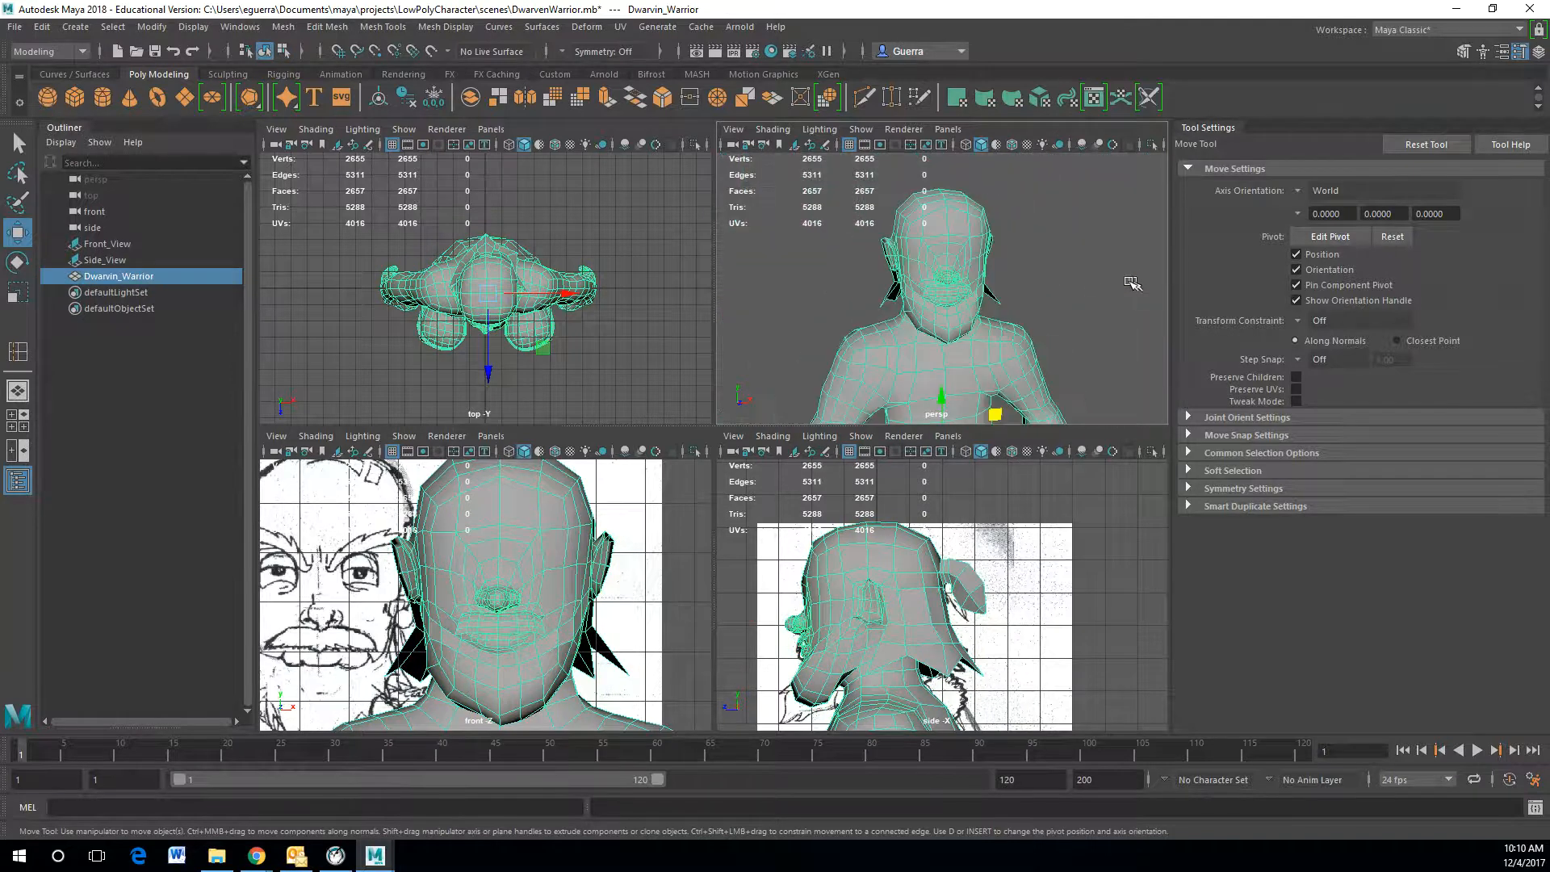
{"action": "left_click", "coordinate": [1089, 283]}
{"action": "scroll", "coordinate": [1089, 283], "scroll_direction": "up", "scroll_amount": 5}
{"action": "left_click_drag", "start_coordinate": [1107, 288], "coordinate": [1145, 310], "text": "alt"}
{"action": "scroll", "coordinate": [1089, 280], "scroll_direction": "down", "scroll_amount": 6}
{"action": "scroll", "coordinate": [1077, 290], "scroll_direction": "up", "scroll_amount": 5}
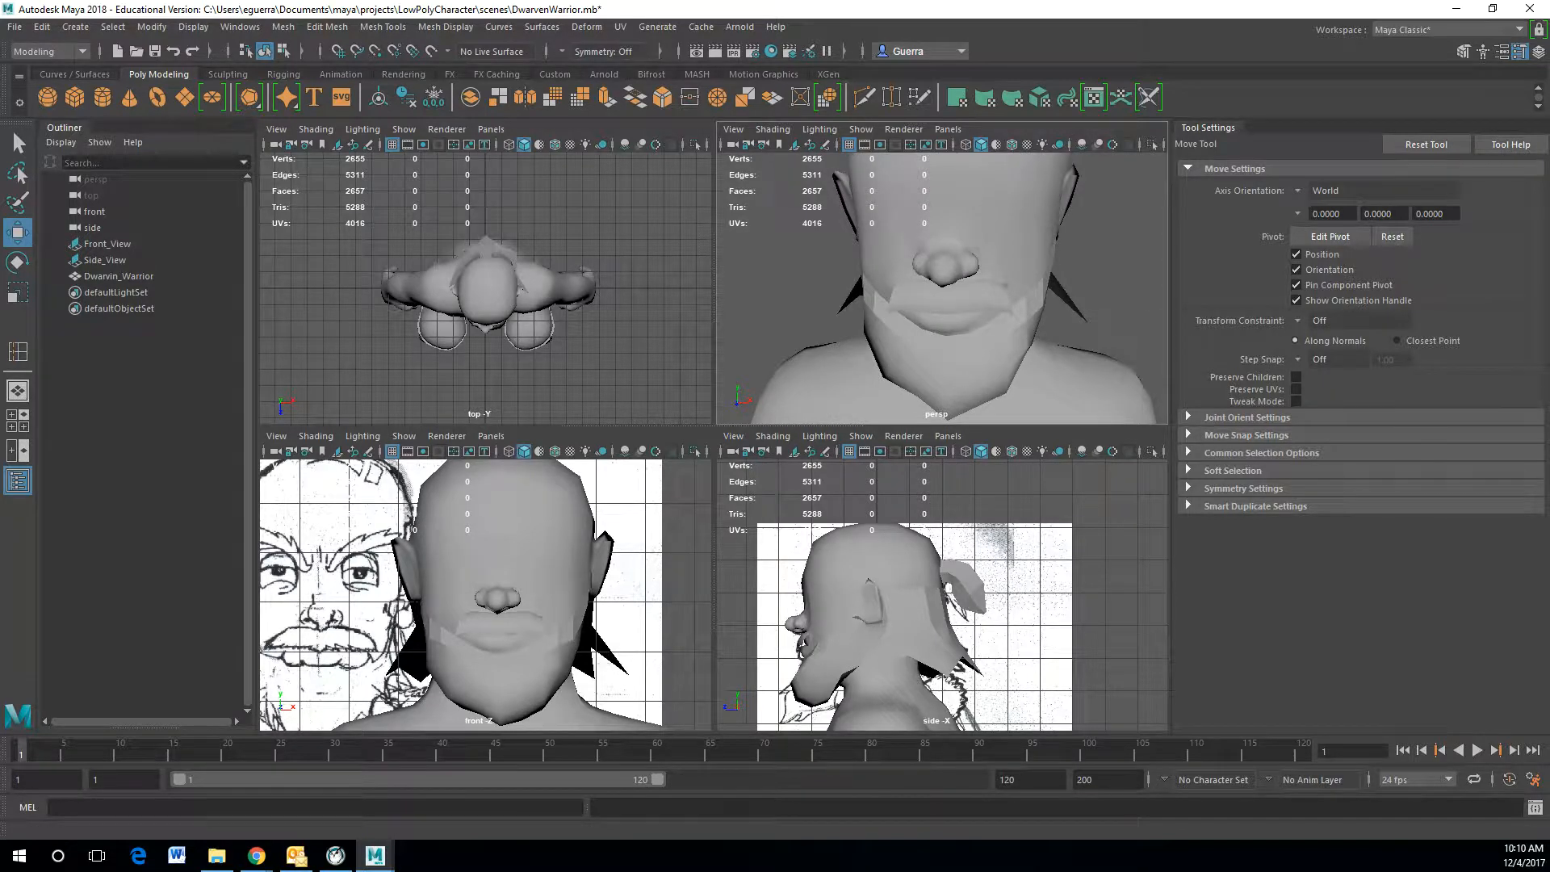